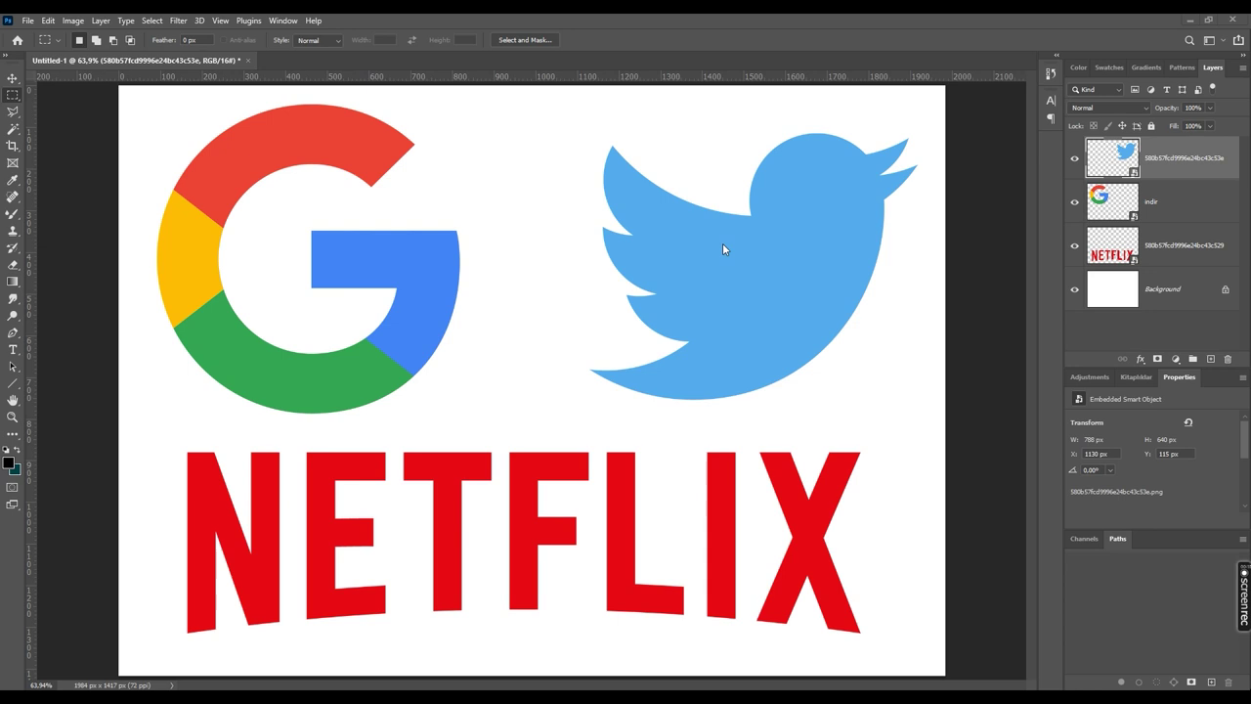
Toggle the Background, Netflix, Google and Twitter layer visibility off and back on to check each.
left_click(1075, 290)
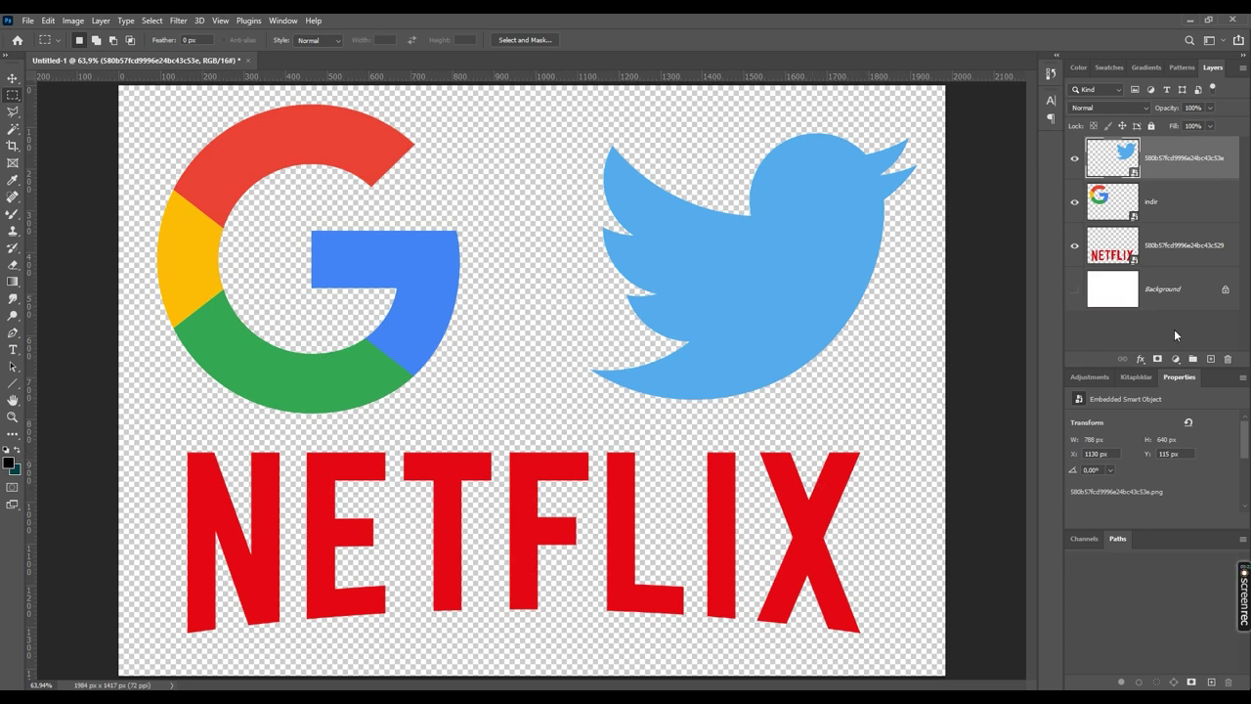
left_click(1075, 290)
left_click(1075, 246)
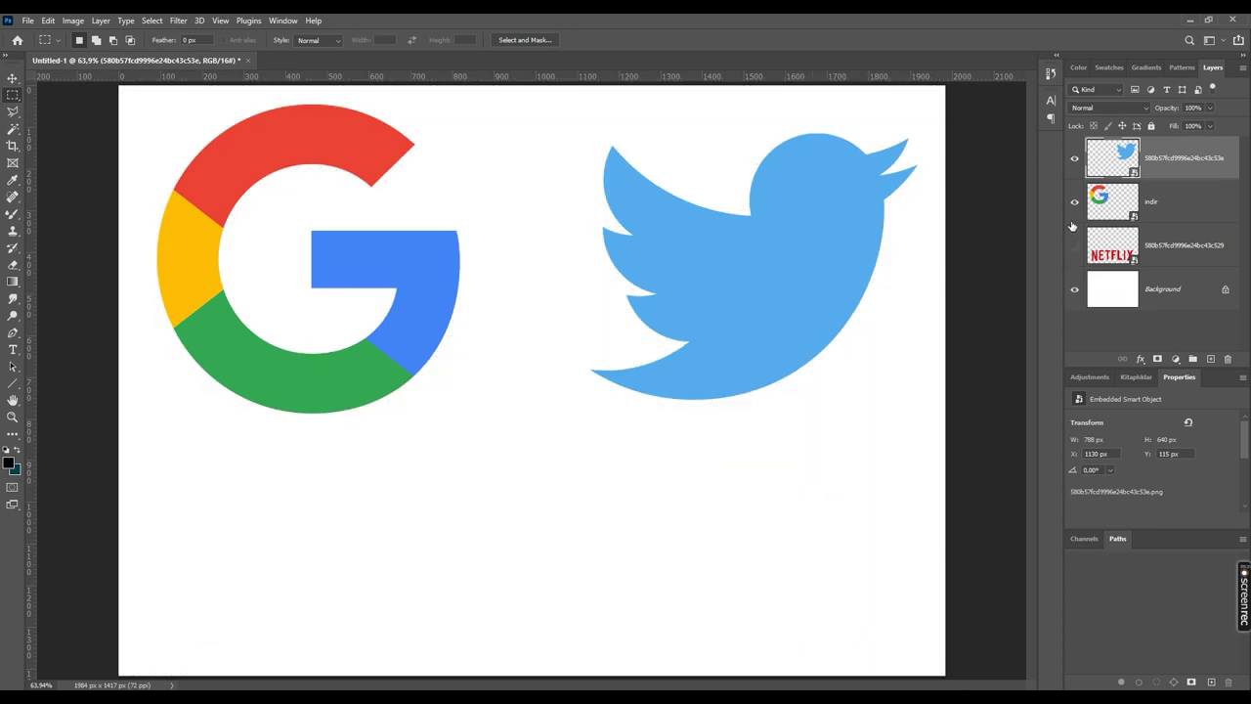
left_click(1075, 202)
left_click(1075, 157)
left_click(1075, 157)
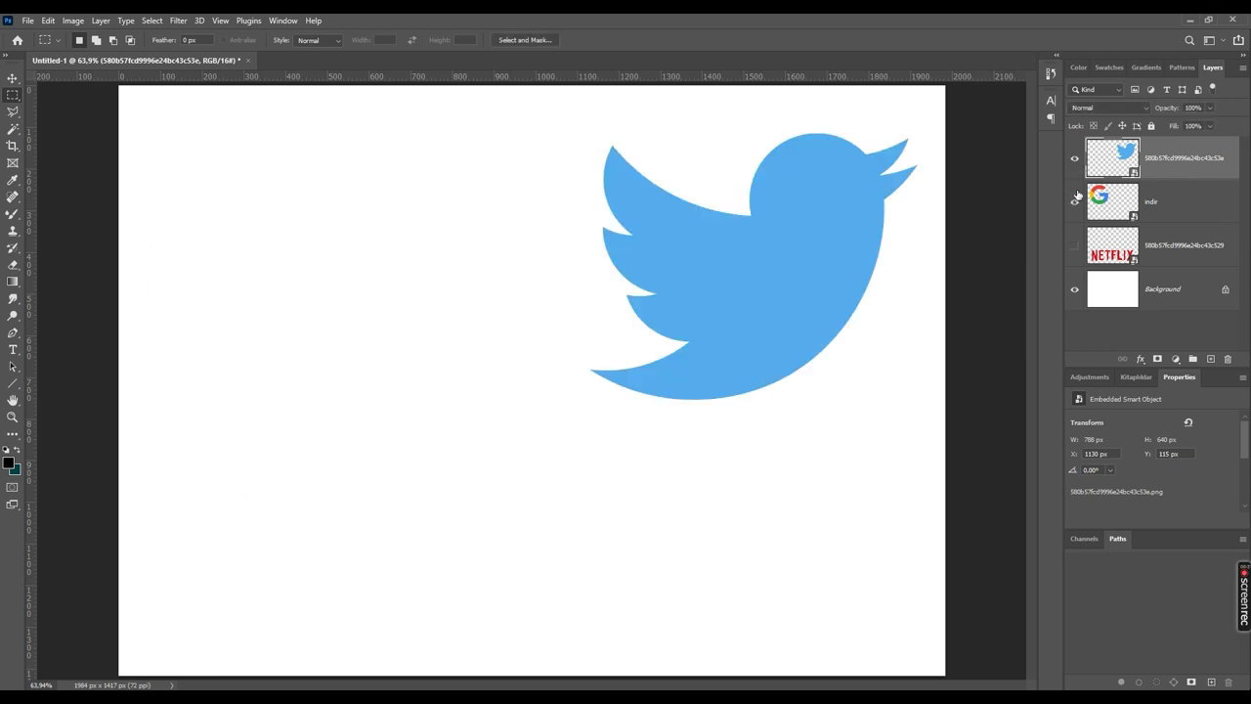
left_click(1075, 201)
left_click(1075, 245)
With the Google layer active, hide Twitter and Netflix and move the G to the canvas centre.
left_click(1135, 196)
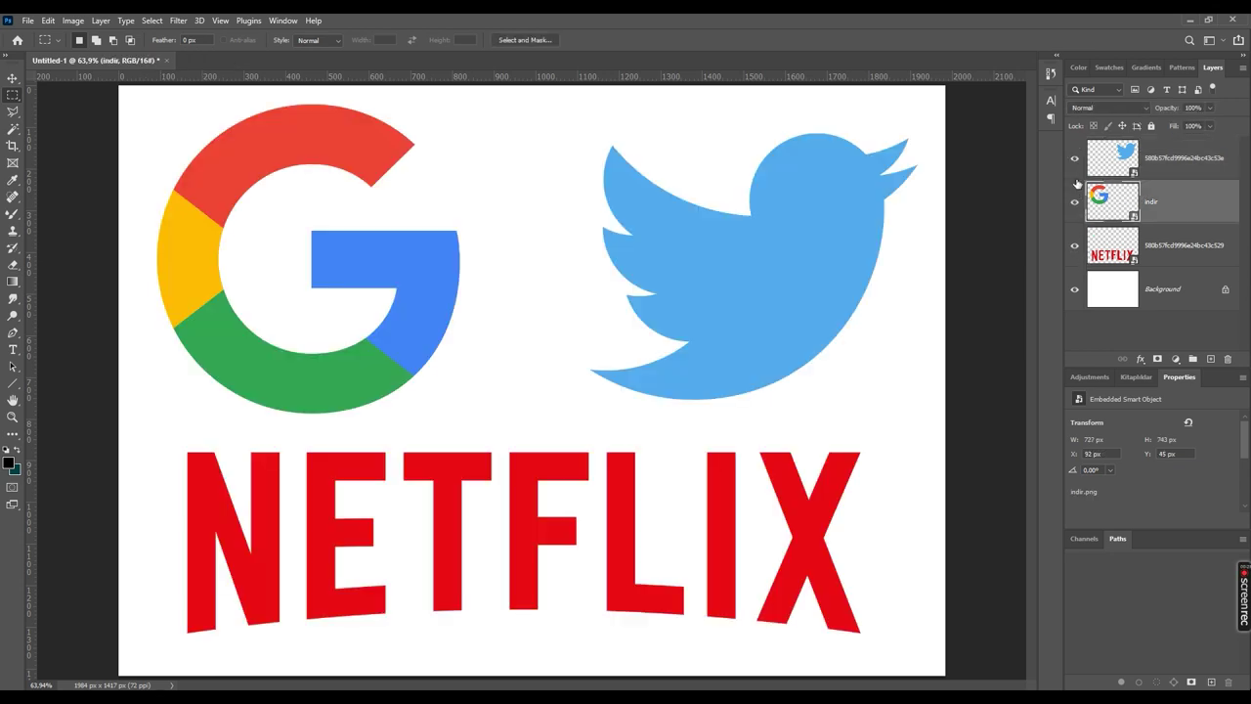
left_click(1075, 160)
left_click(1075, 247)
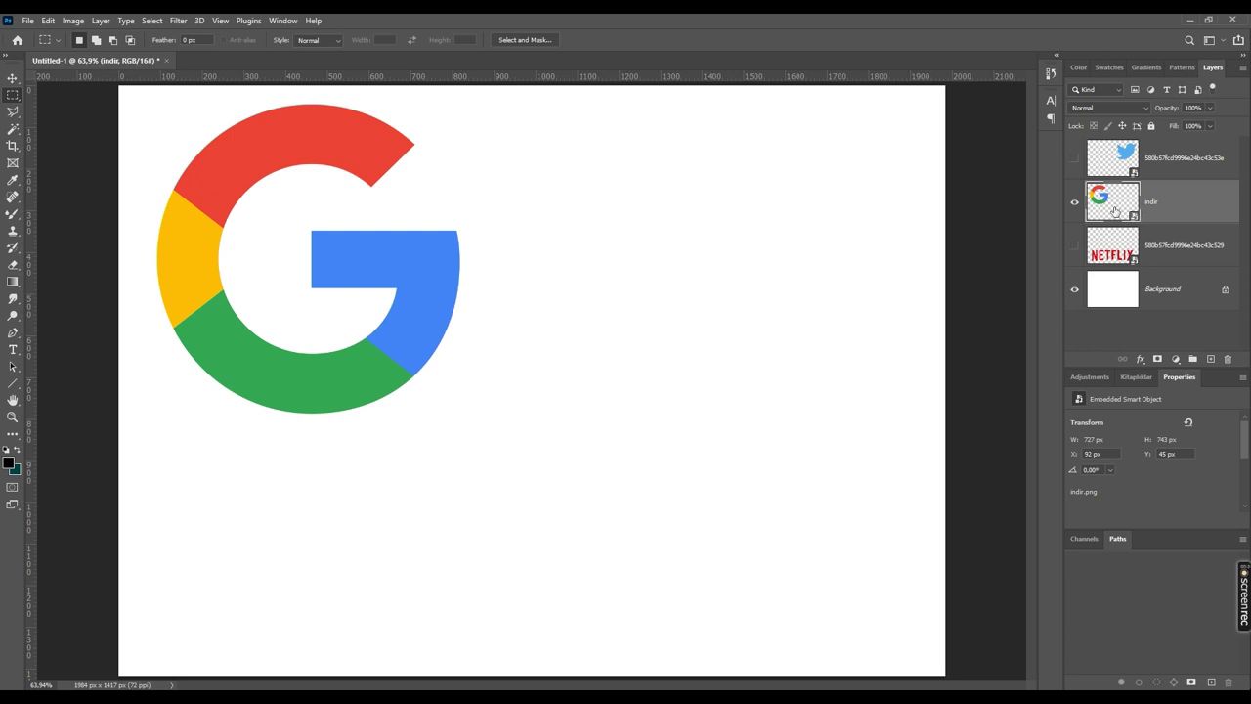
left_click(12, 80)
left_click_drag(301, 350, 521, 438)
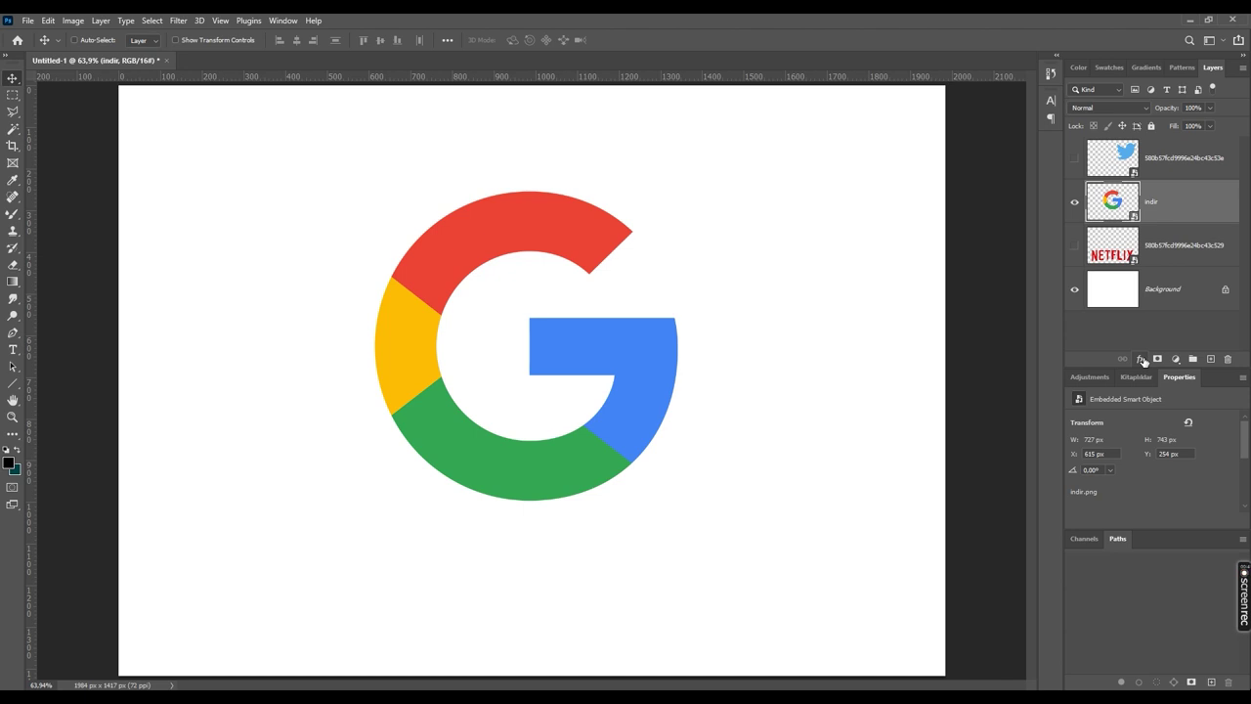
Add a default Drop Shadow to the Google G layer and move the Layer Style dialog aside.
left_click(1142, 360)
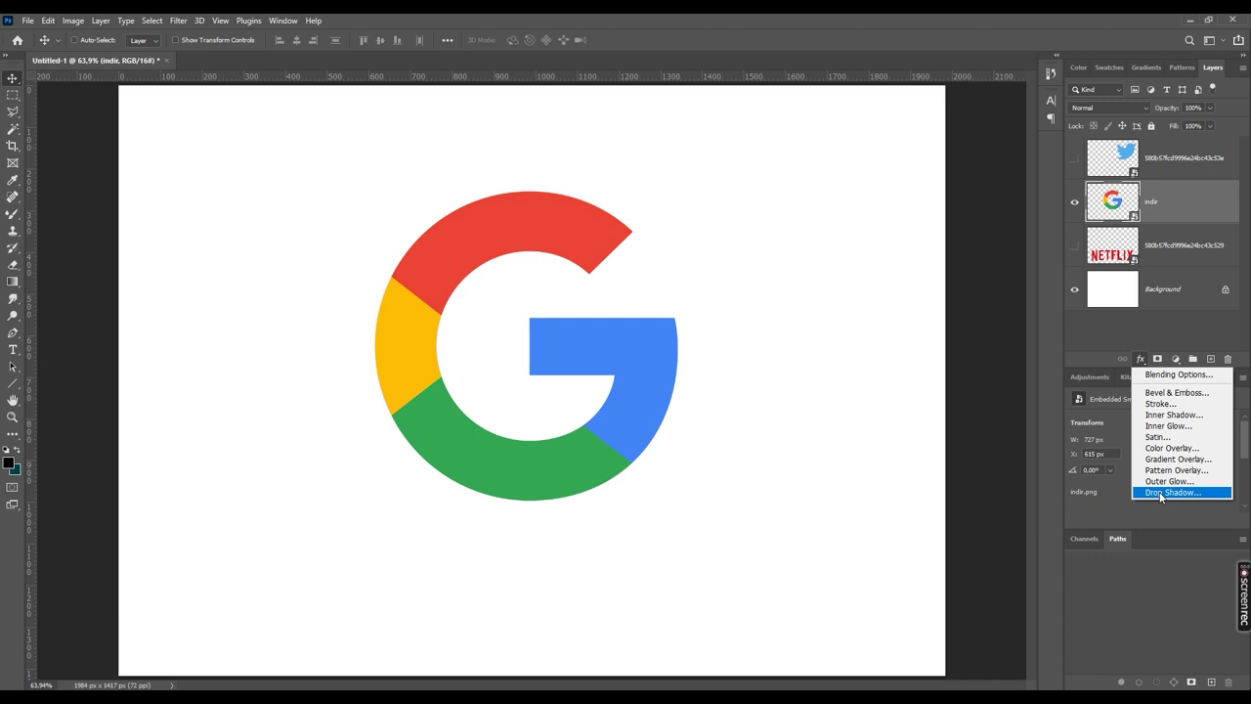
left_click(1161, 492)
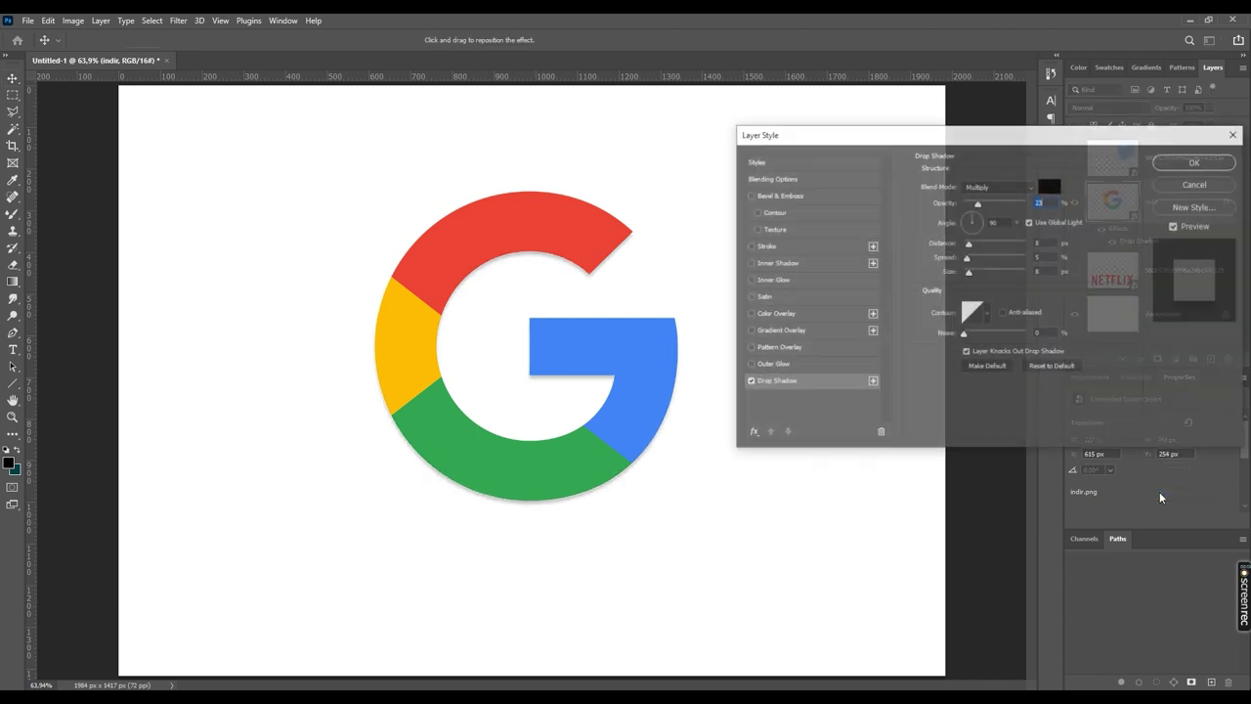
left_click_drag(1013, 145, 967, 101)
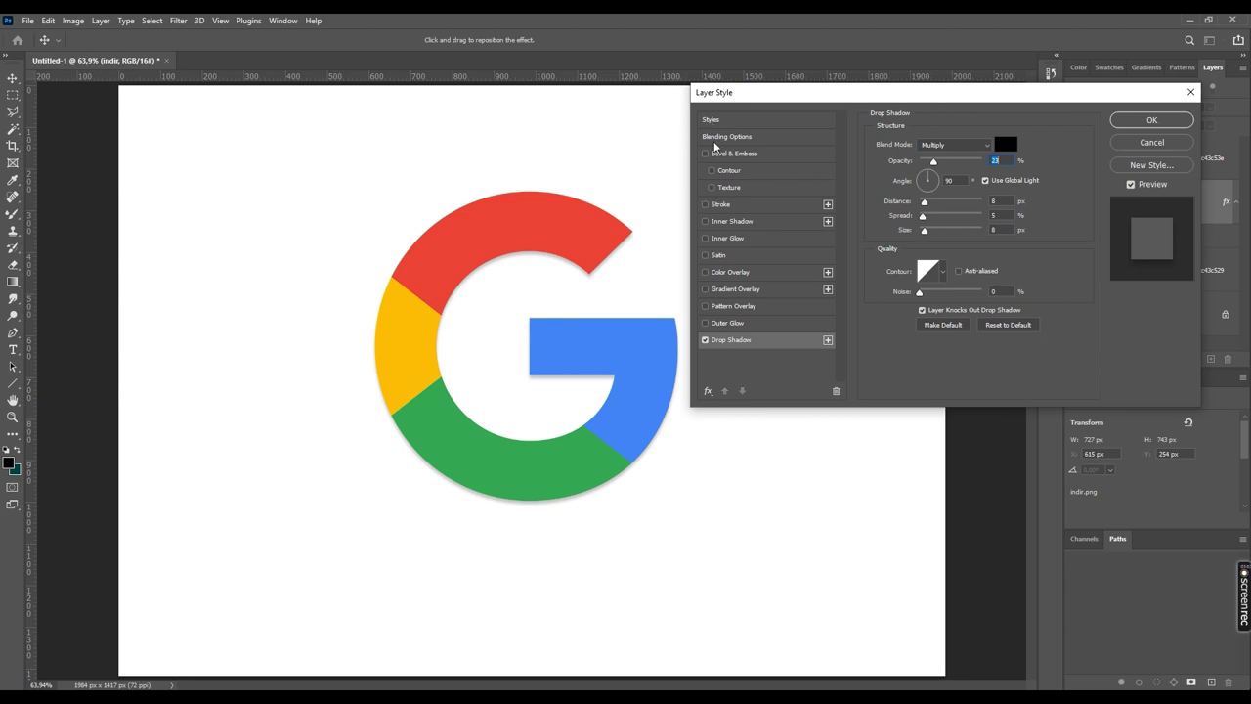
mouse_move(888, 98)
left_mouse_down()
mouse_move(756, 106)
mouse_move(802, 103)
left_mouse_up()
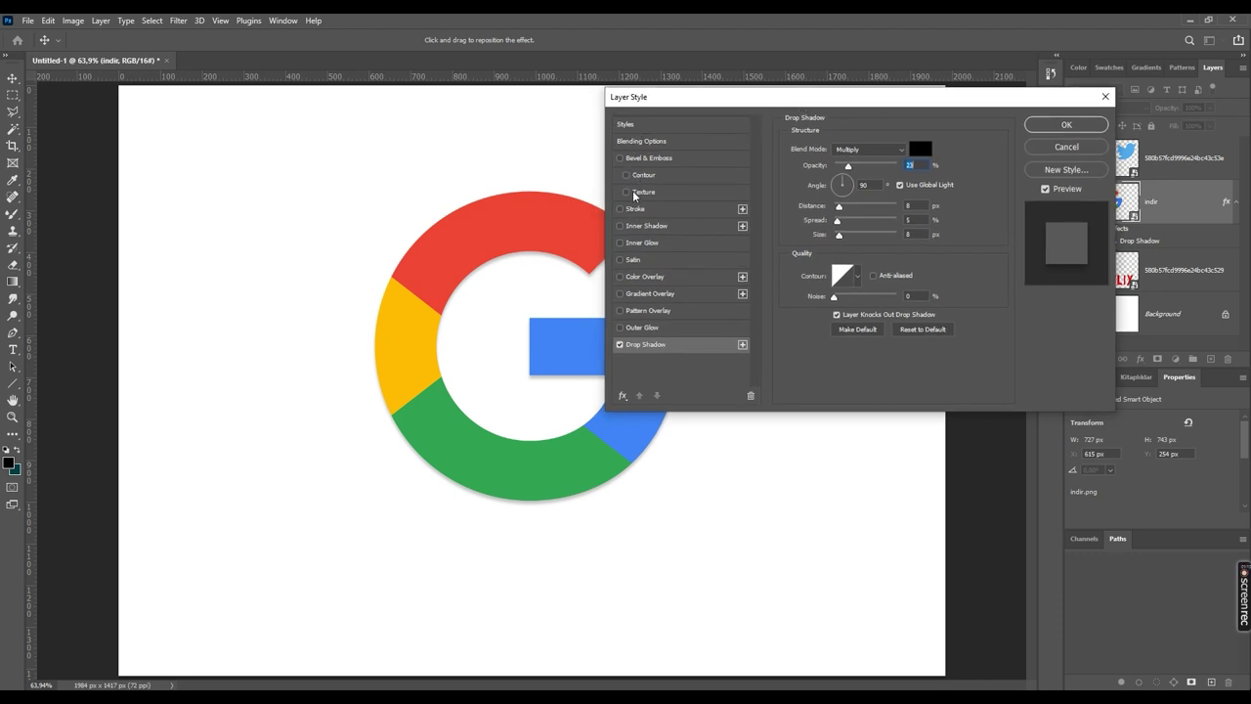
Toggle the Drop Shadow on and off repeatedly to compare, leaving it enabled.
left_click(619, 347)
left_click(619, 347)
left_click(619, 347)
left_click(619, 347)
left_click(618, 347)
left_click(619, 347)
left_click(619, 347)
left_click(619, 347)
left_click(619, 347)
left_click(618, 347)
left_click(619, 347)
left_click(619, 347)
left_click(618, 347)
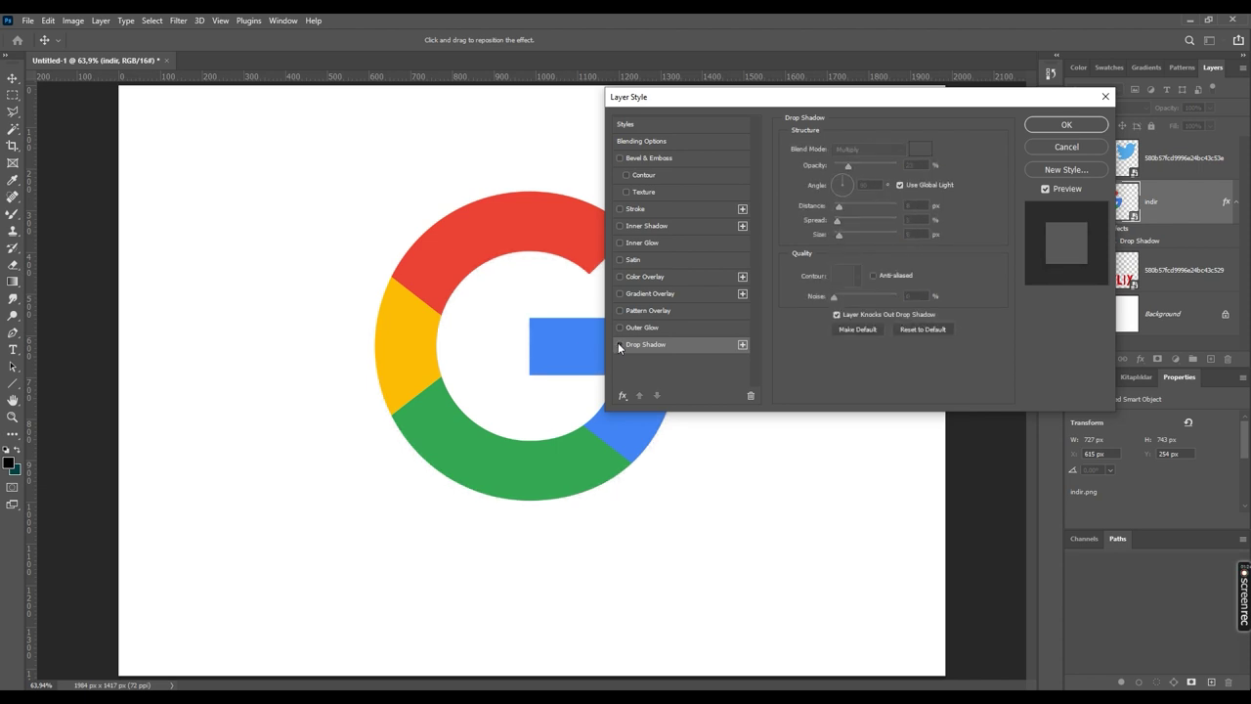
left_click(619, 347)
left_click(619, 347)
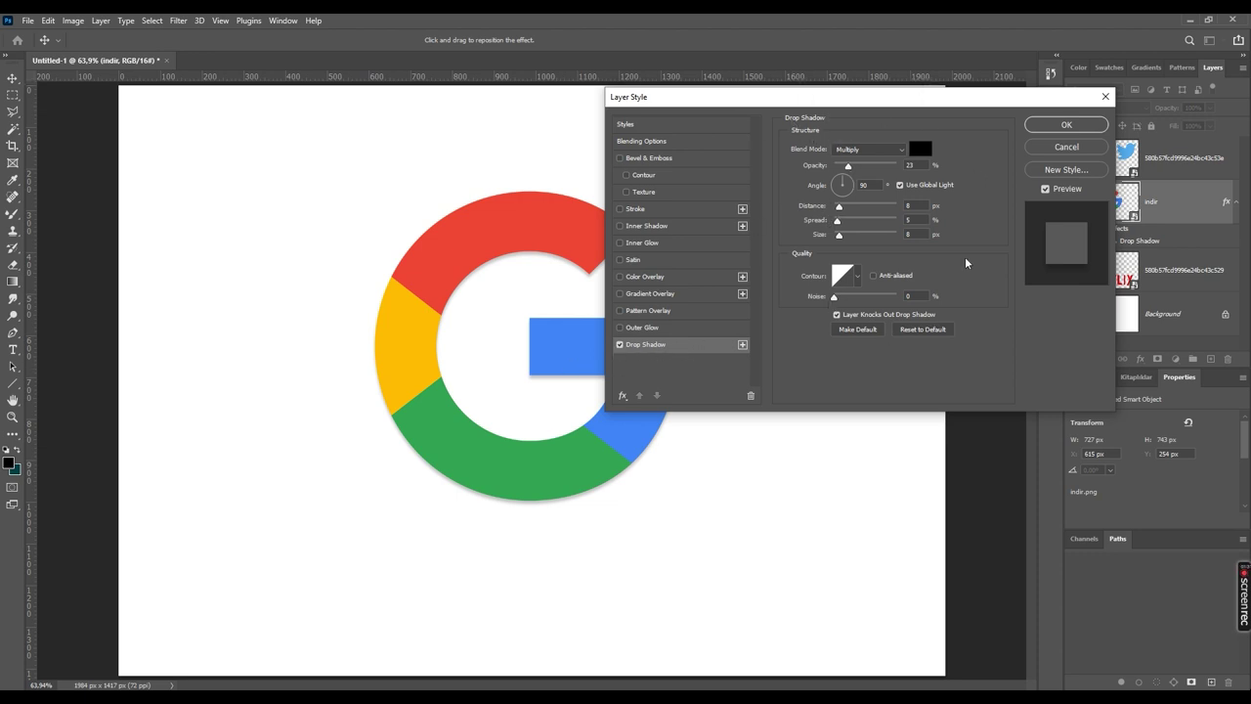
mouse_move(814, 107)
left_mouse_down()
mouse_move(867, 107)
mouse_move(905, 129)
left_mouse_up()
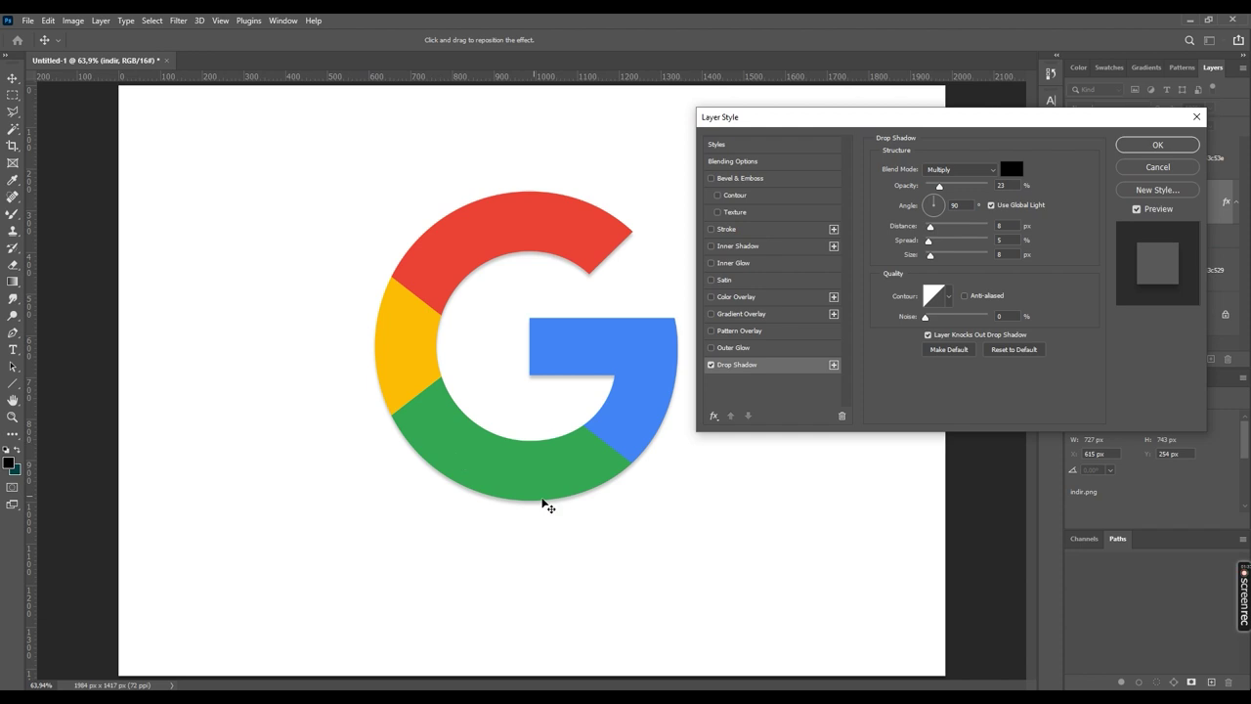
Set the G's drop shadow to 74% opacity, a 54° angle and 24 px distance.
left_click(941, 192)
left_click_drag(941, 192, 972, 191)
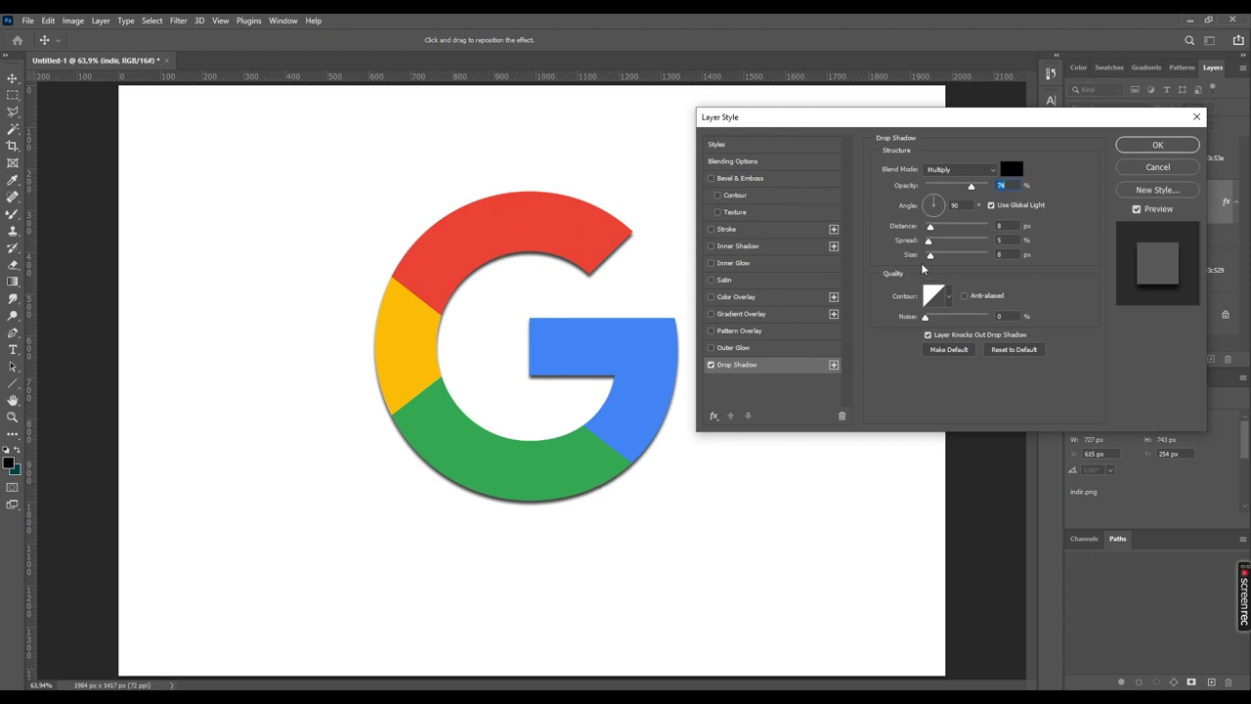
left_click(931, 205)
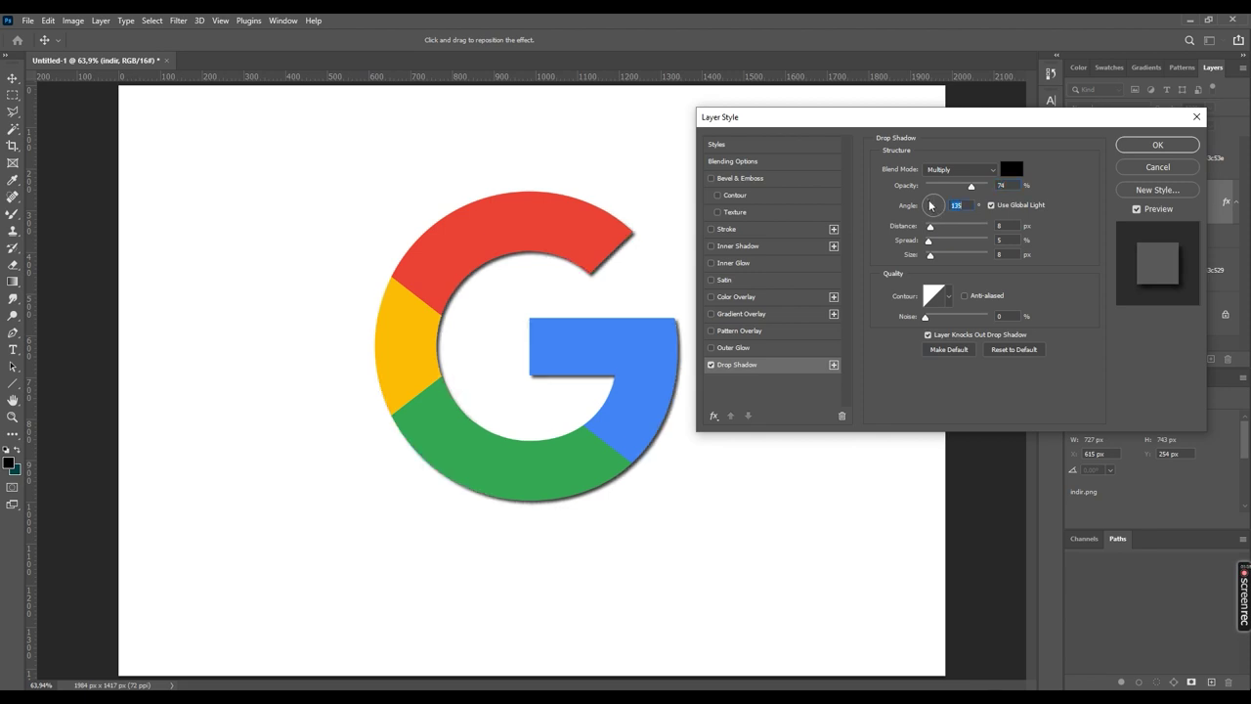
left_click_drag(930, 205, 939, 205)
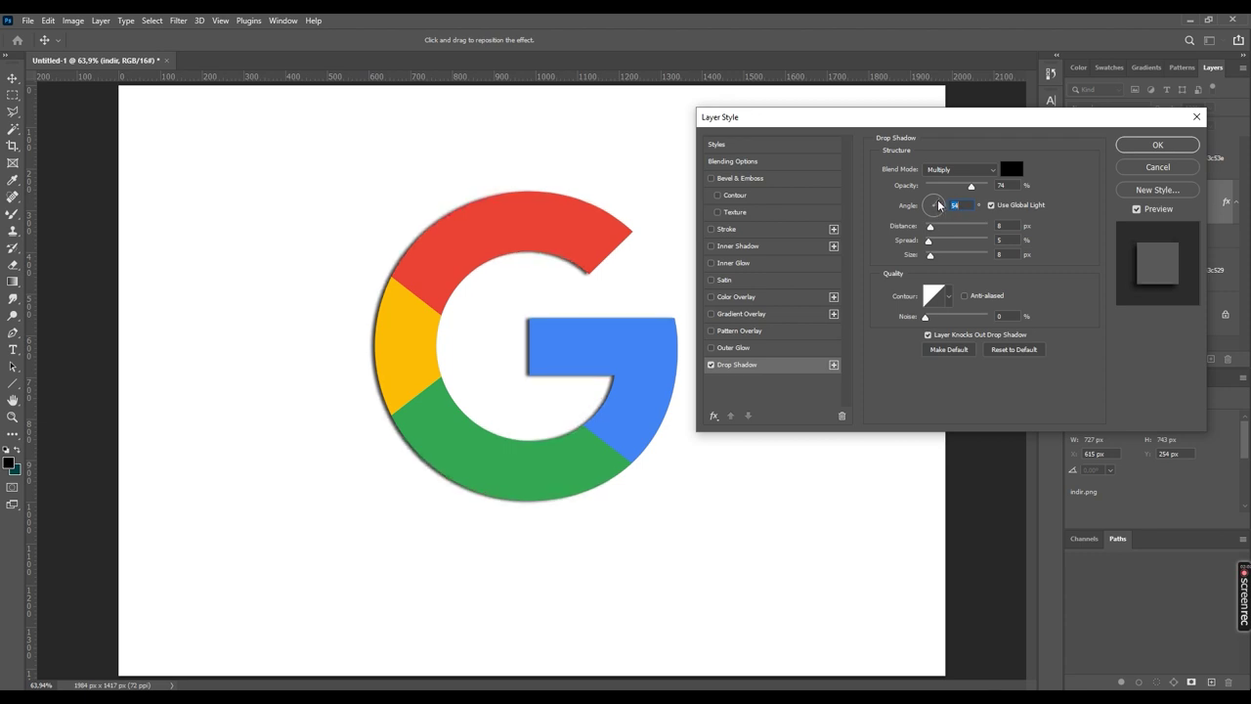
mouse_move(931, 226)
left_mouse_down()
mouse_move(977, 230)
mouse_move(942, 237)
left_mouse_up()
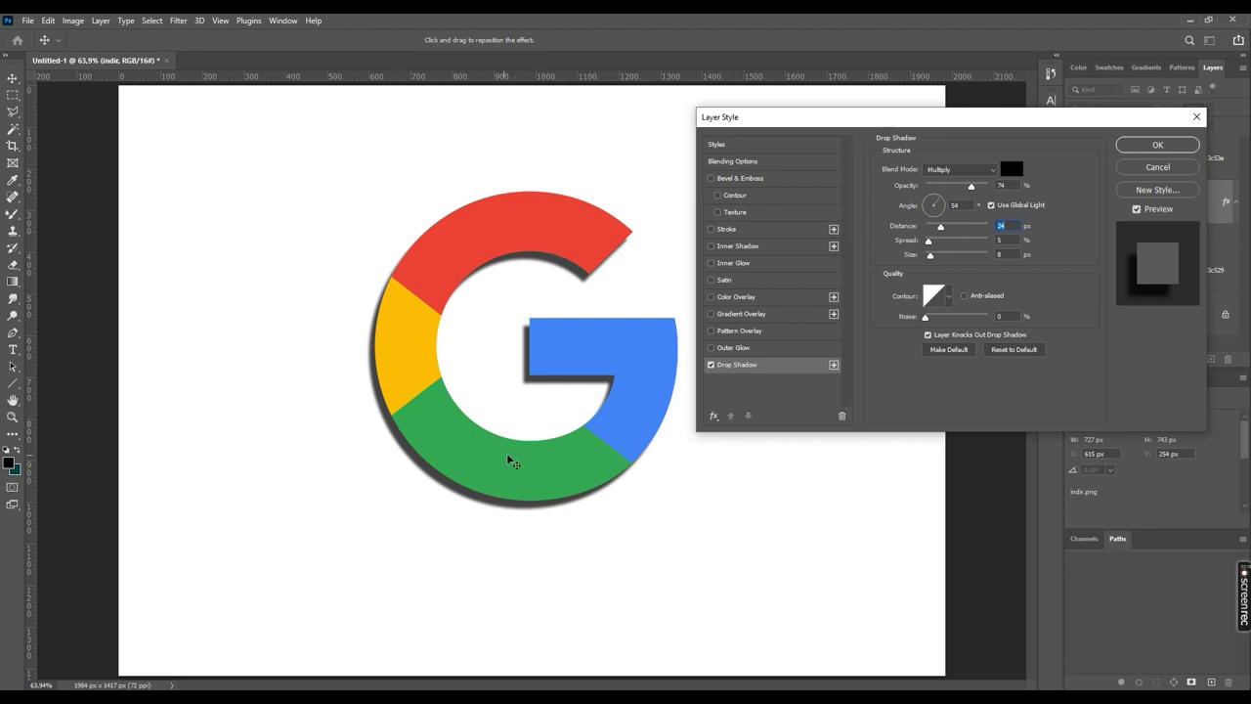
Experiment with drop shadow size, spread, opacity and angle, then switch the Drop Shadow off.
mouse_move(932, 257)
left_mouse_down()
mouse_move(956, 263)
mouse_move(926, 268)
mouse_move(931, 256)
mouse_move(948, 262)
left_mouse_up()
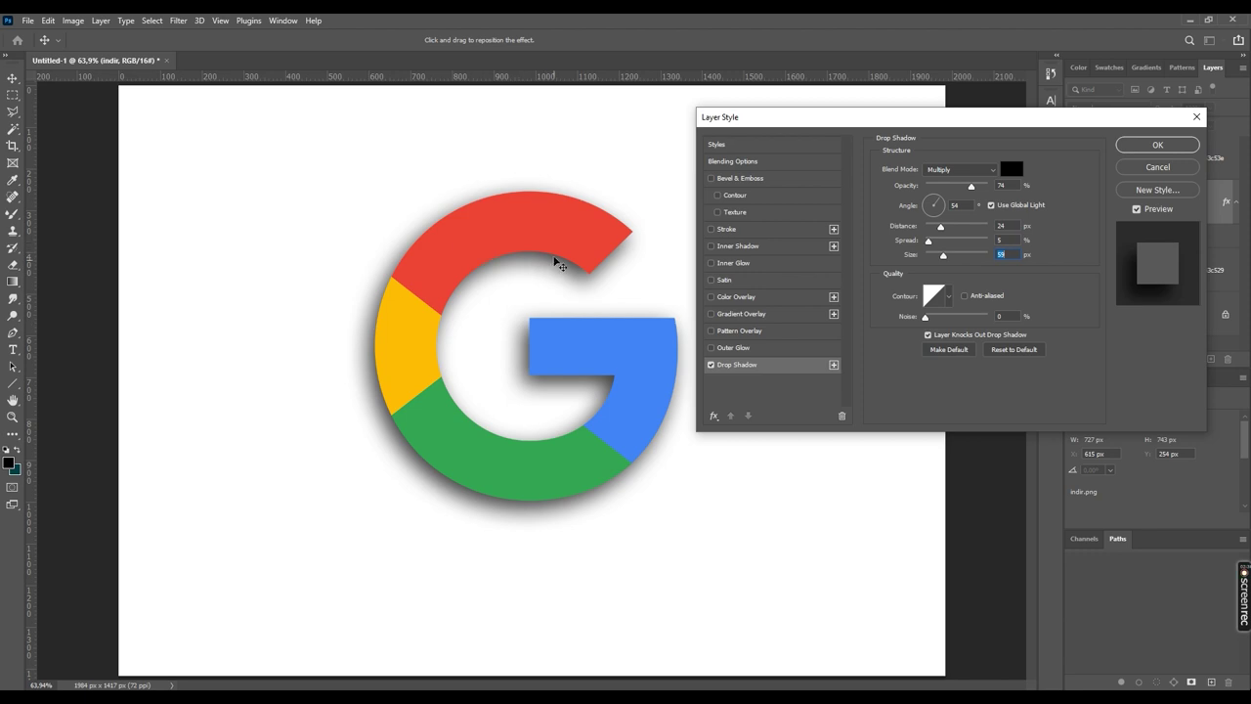
mouse_move(931, 242)
left_mouse_down()
mouse_move(955, 244)
mouse_move(928, 246)
mouse_move(929, 260)
left_mouse_up()
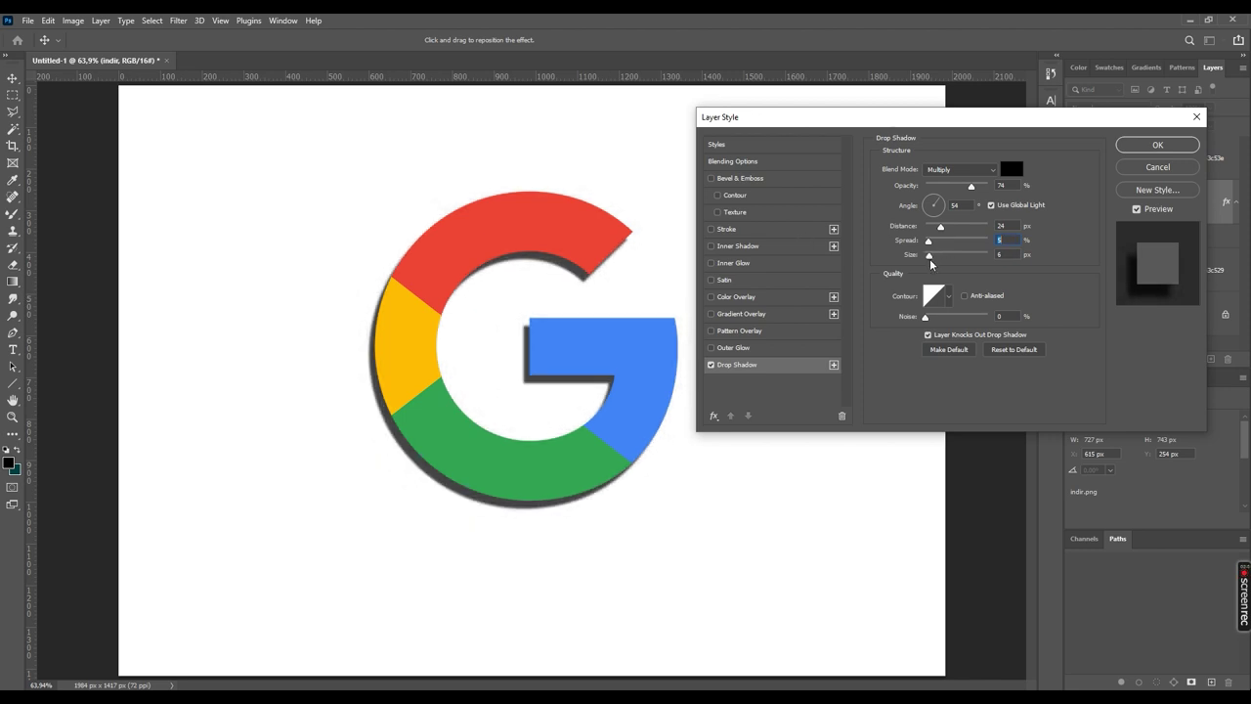
left_click_drag(971, 186, 949, 193)
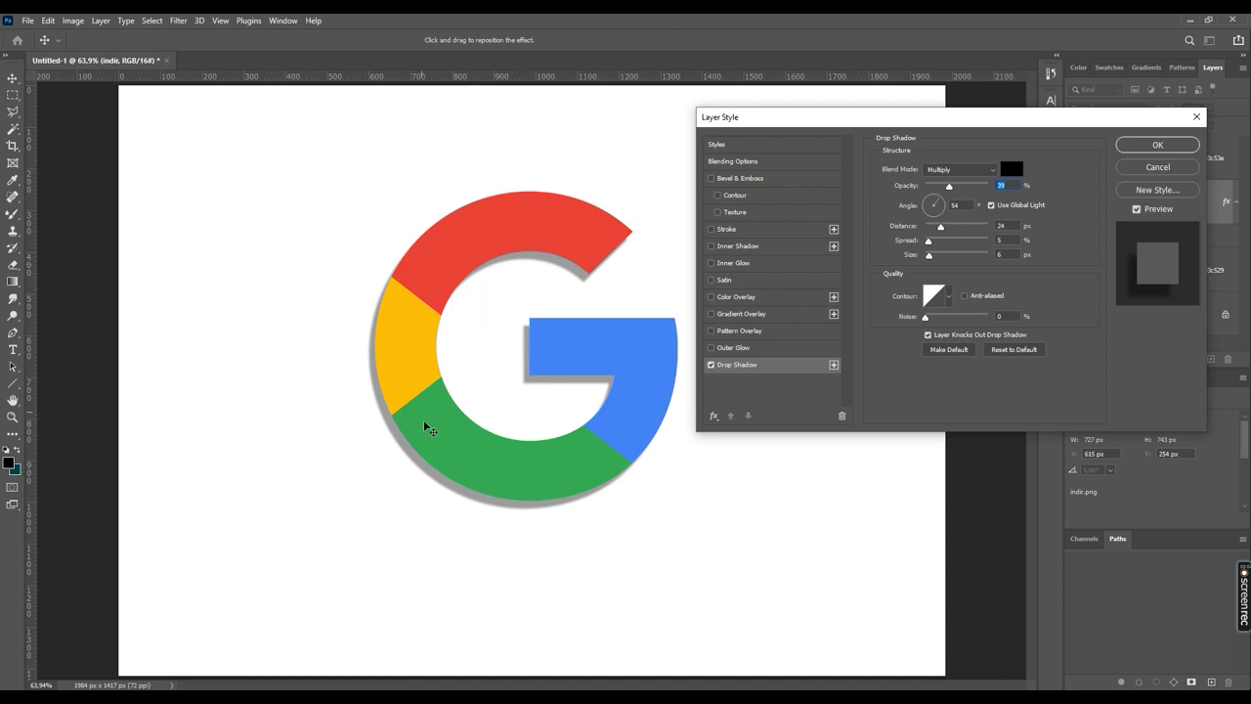
mouse_move(466, 378)
left_mouse_down()
mouse_move(483, 389)
mouse_move(470, 389)
mouse_move(473, 371)
mouse_move(470, 383)
left_mouse_up()
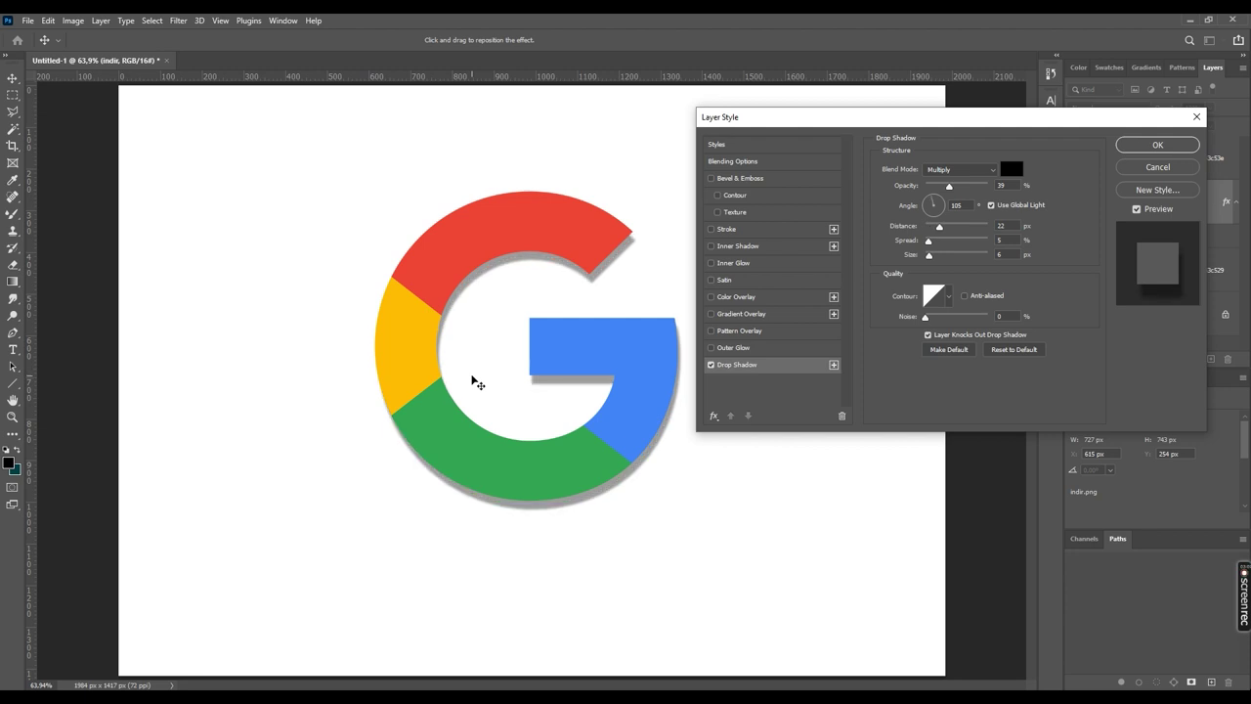
left_click(710, 365)
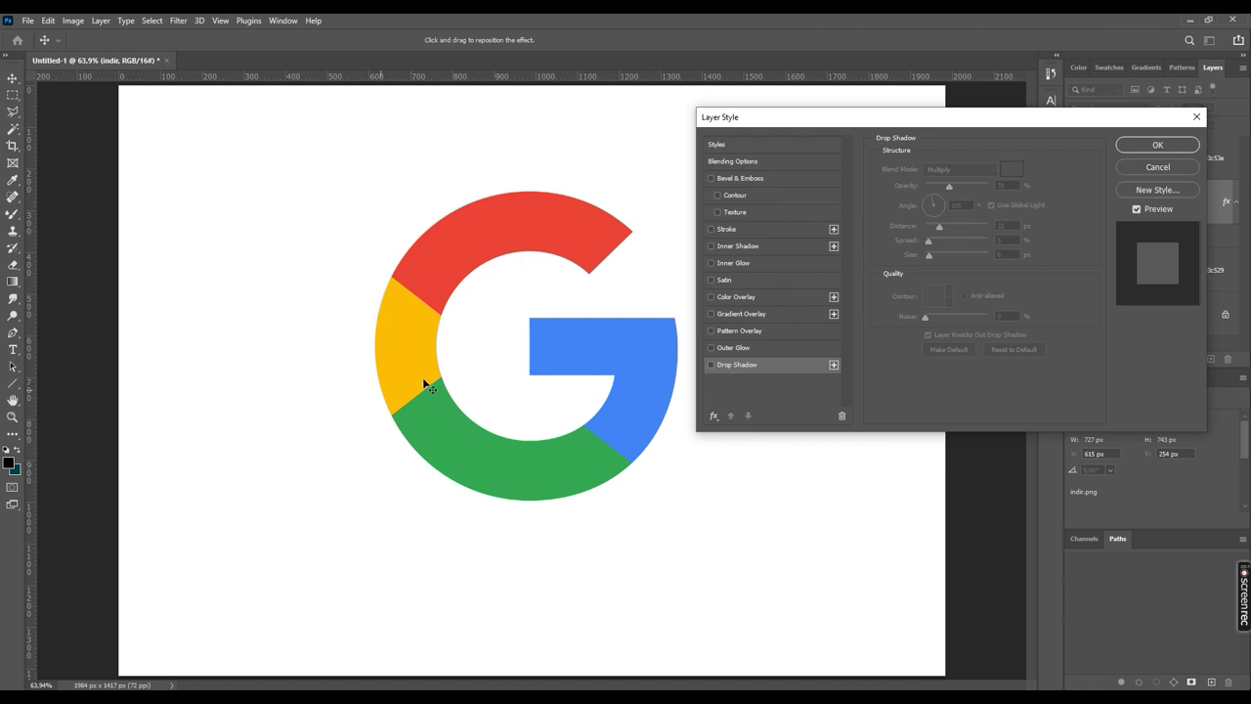
Try an Inner Shadow at 50% opacity, 15 px distance and 35 px size, then disable it.
left_click(723, 251)
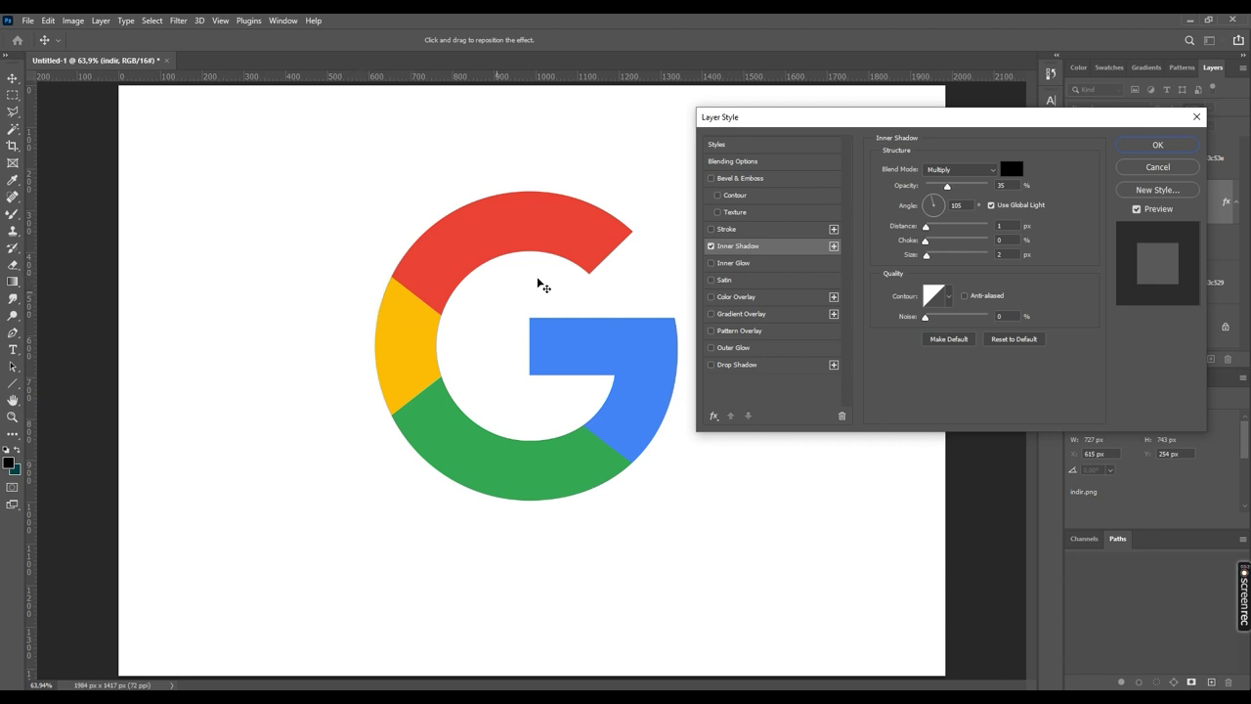
left_click_drag(946, 185, 981, 189)
left_click_drag(927, 229, 937, 234)
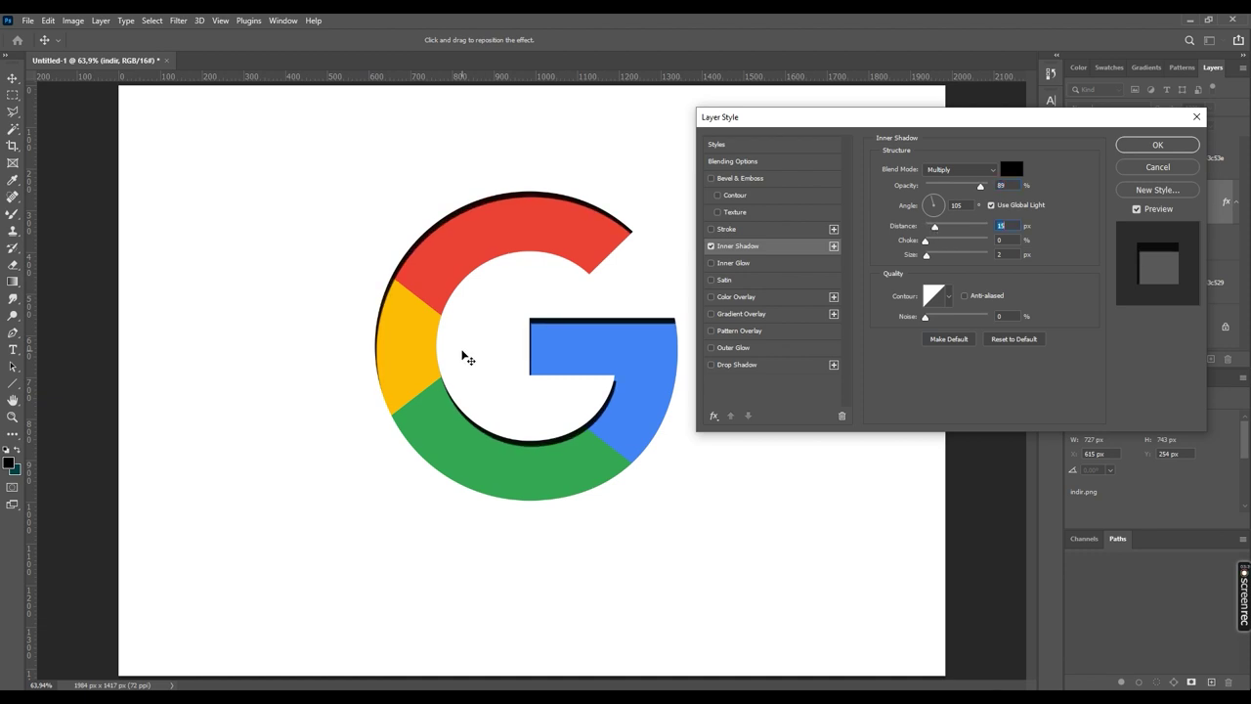
left_click_drag(927, 255, 947, 247)
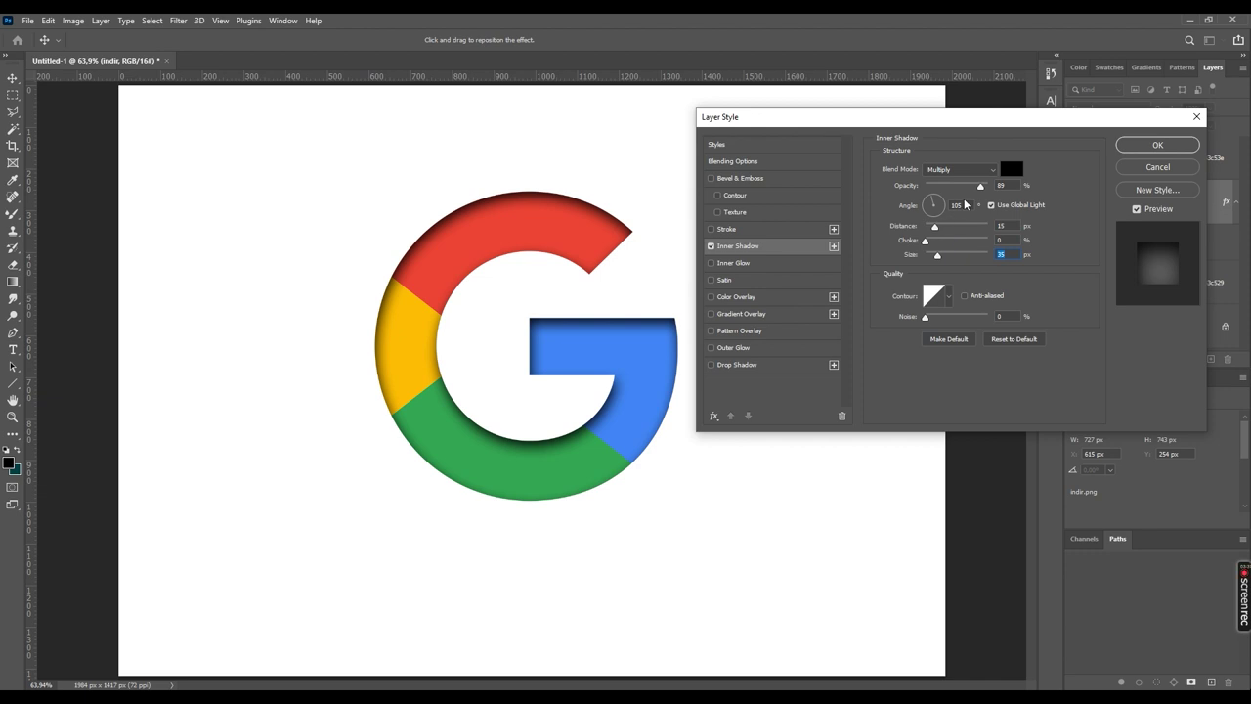
left_click_drag(980, 187, 956, 193)
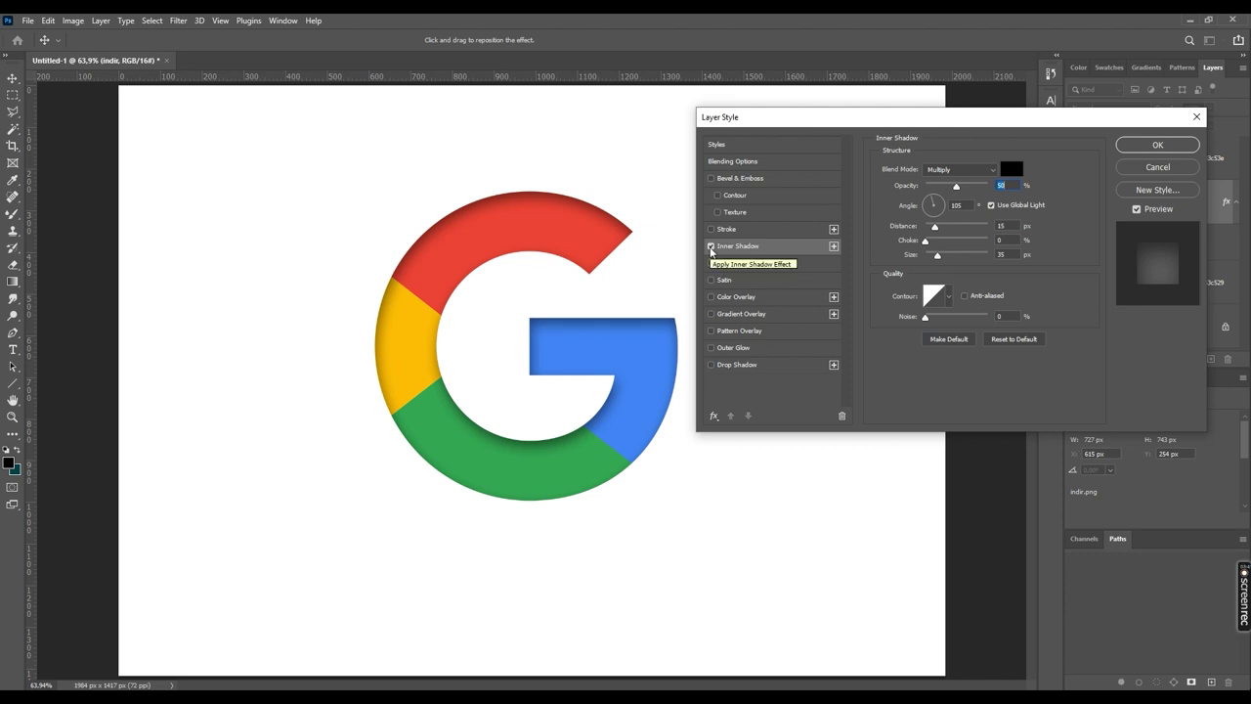
left_click(711, 364)
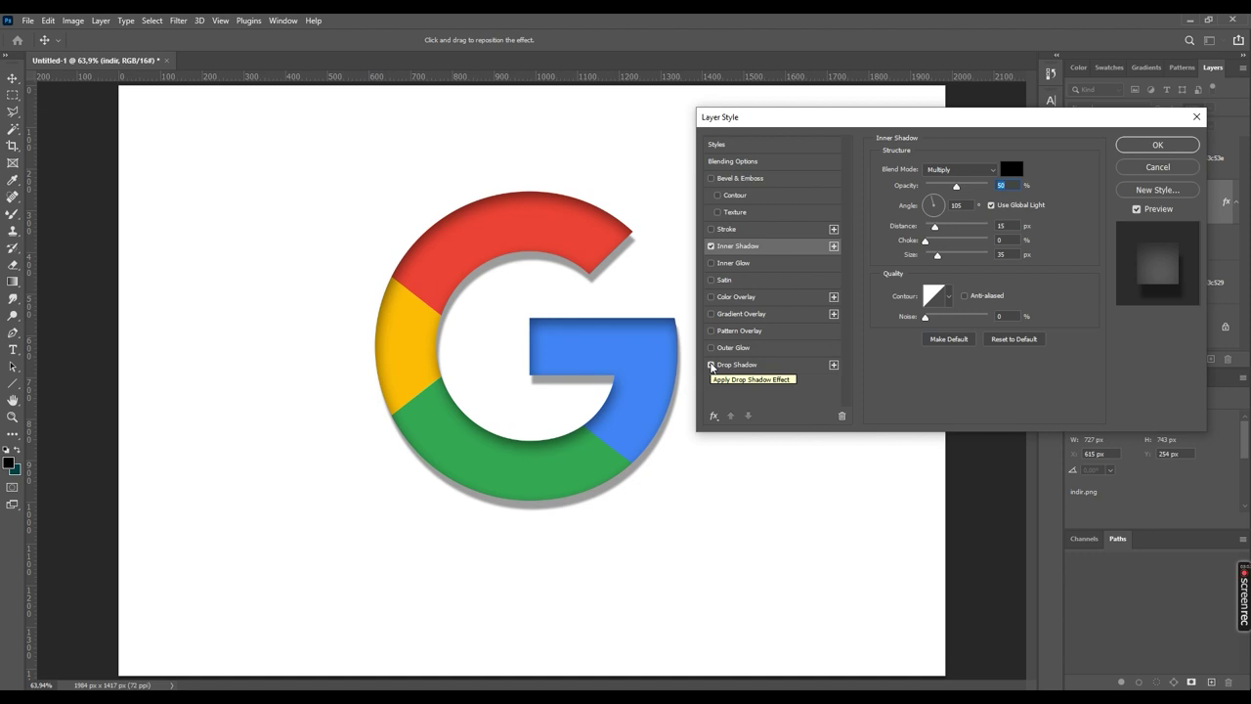
left_click(712, 364)
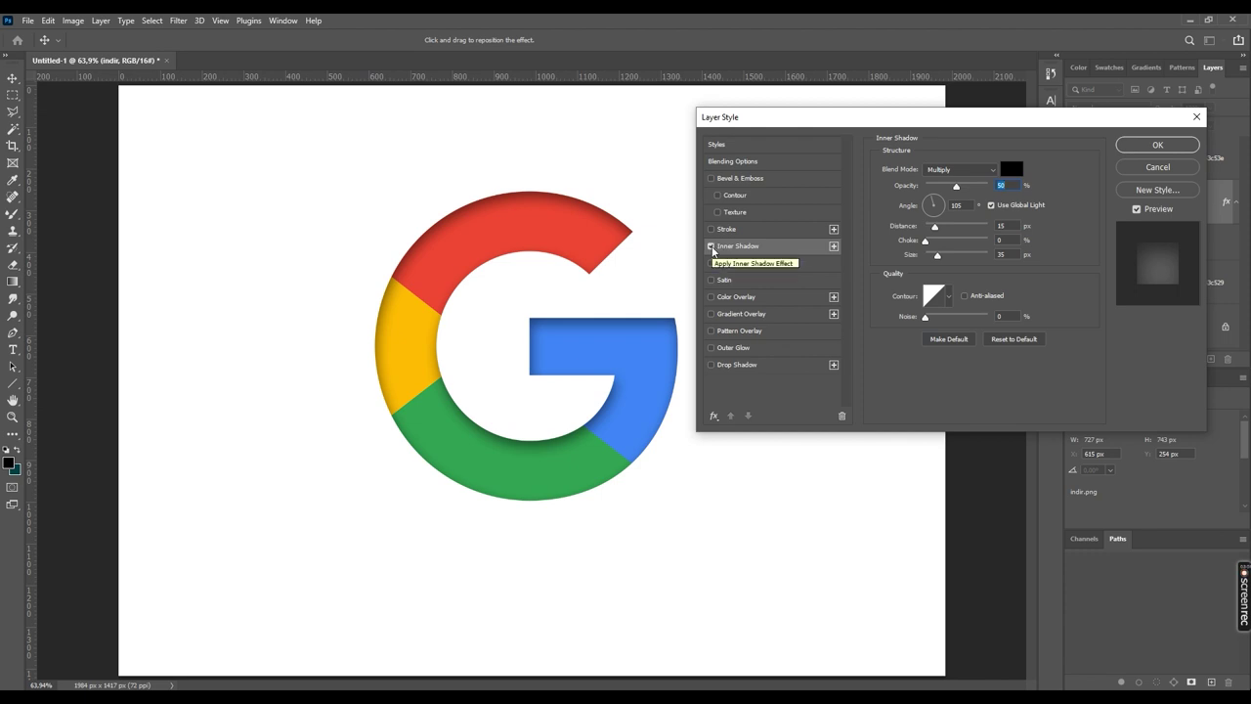
left_click(710, 247)
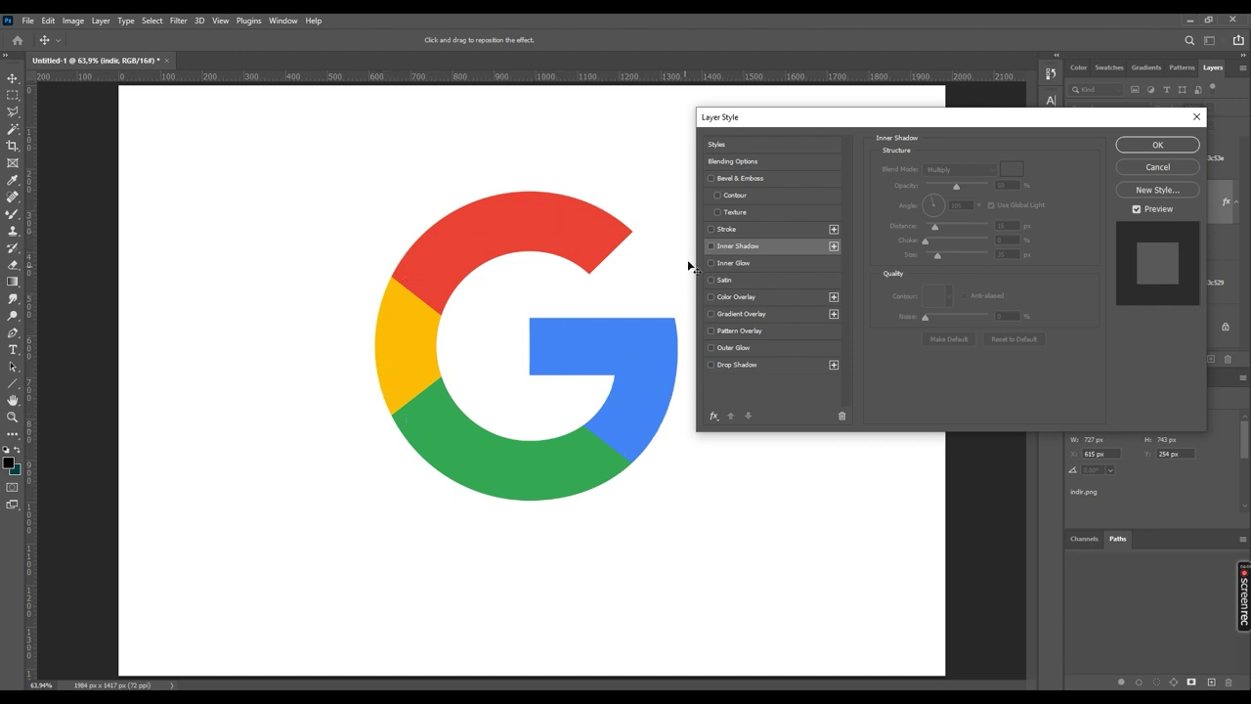
Apply an Inner Bevel with 324% depth and 16 px size to the Google G.
left_click(711, 179)
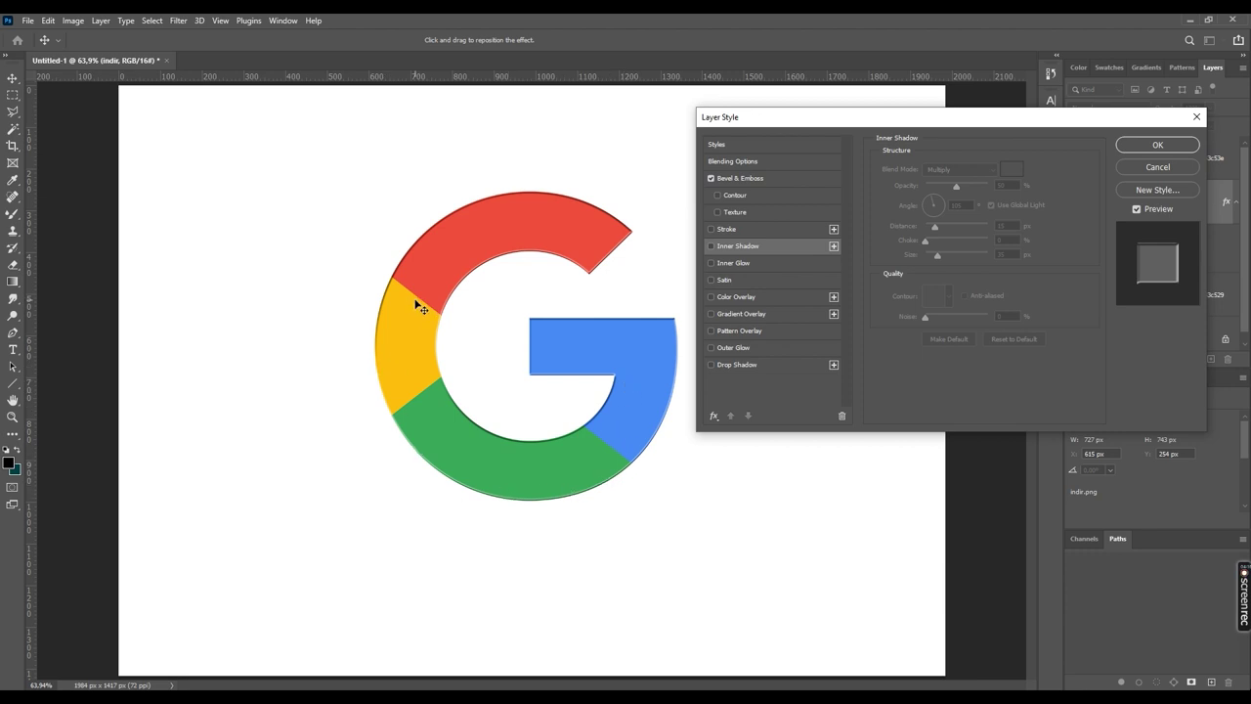
left_click(733, 180)
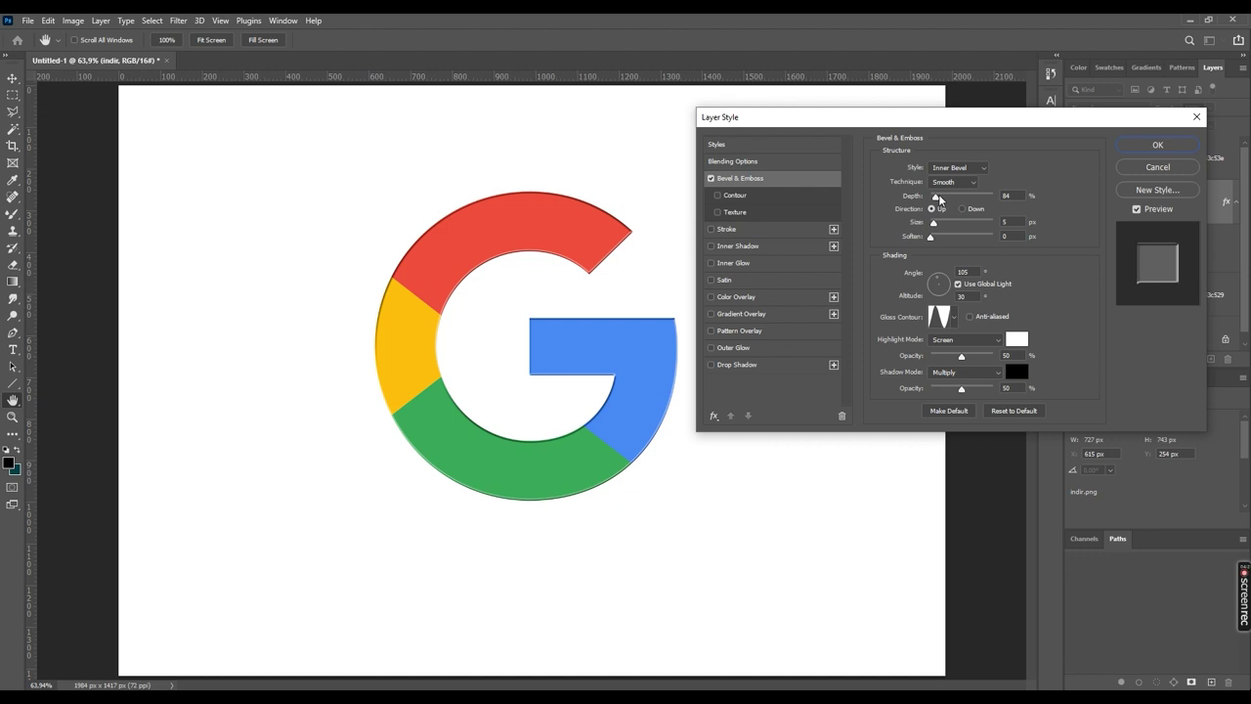
mouse_move(940, 200)
left_mouse_down()
mouse_move(956, 201)
mouse_move(939, 228)
left_mouse_up()
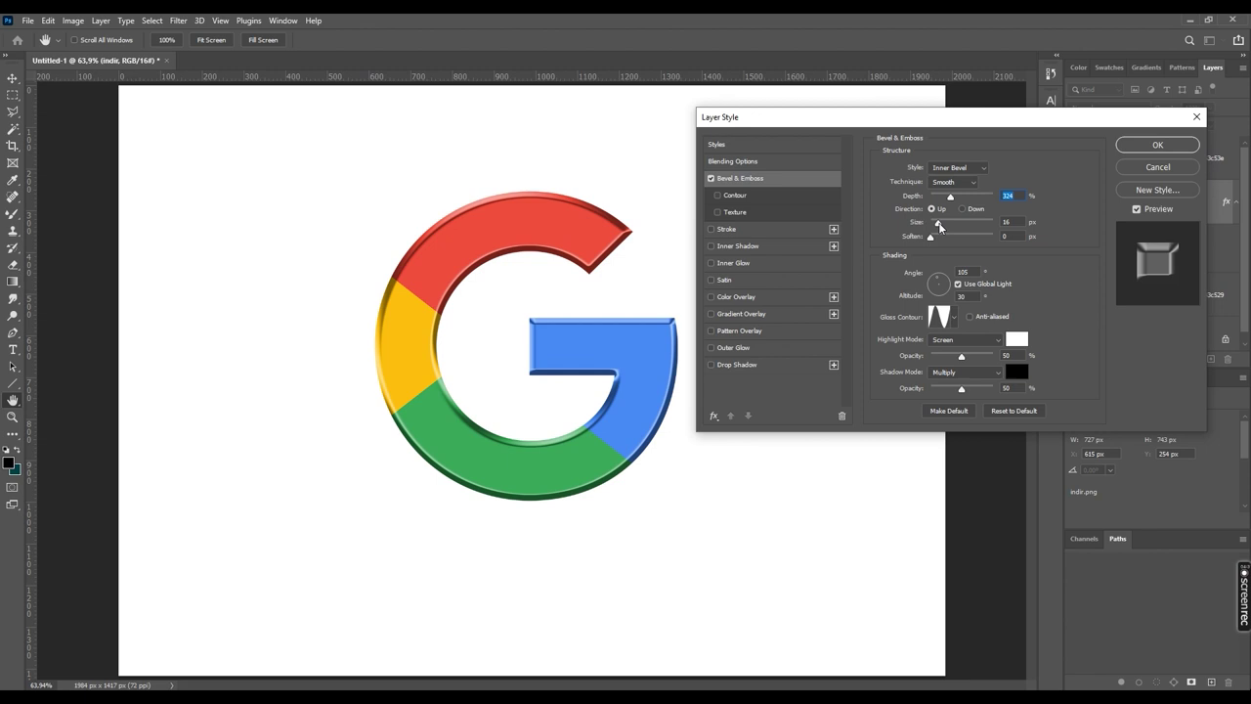
left_click(939, 226)
left_click_drag(914, 116, 798, 79)
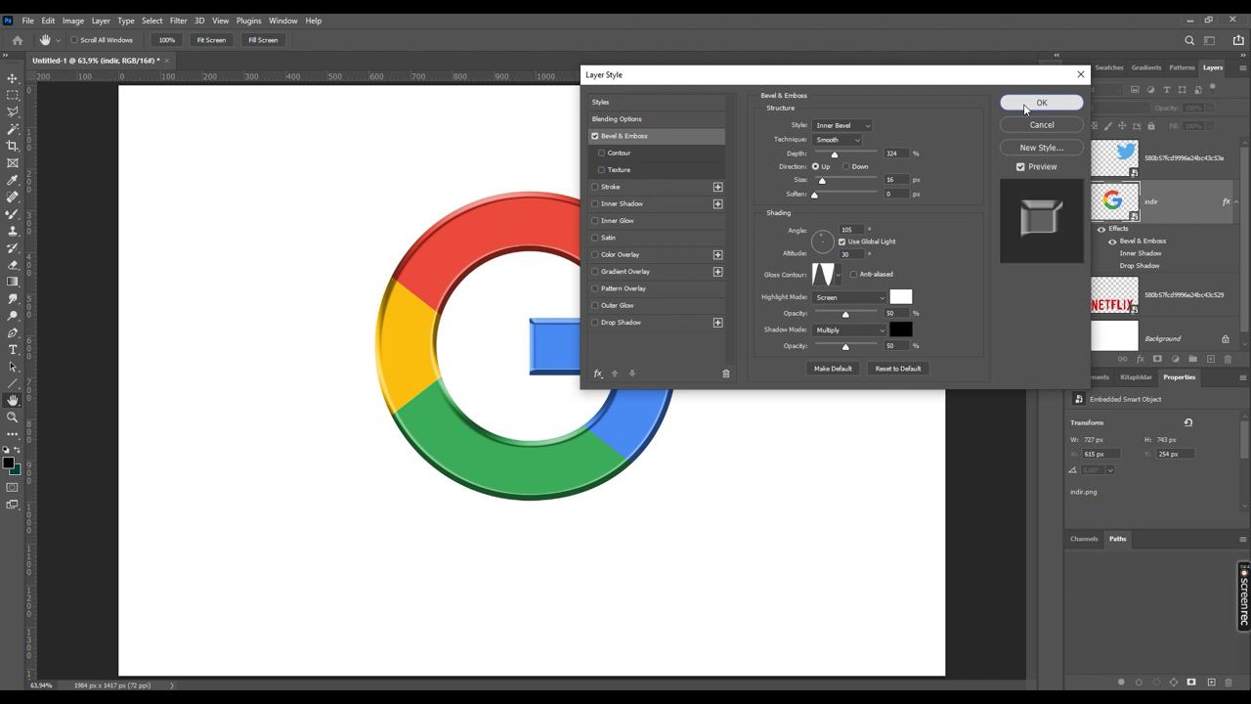
left_click(1041, 103)
left_click(1112, 331)
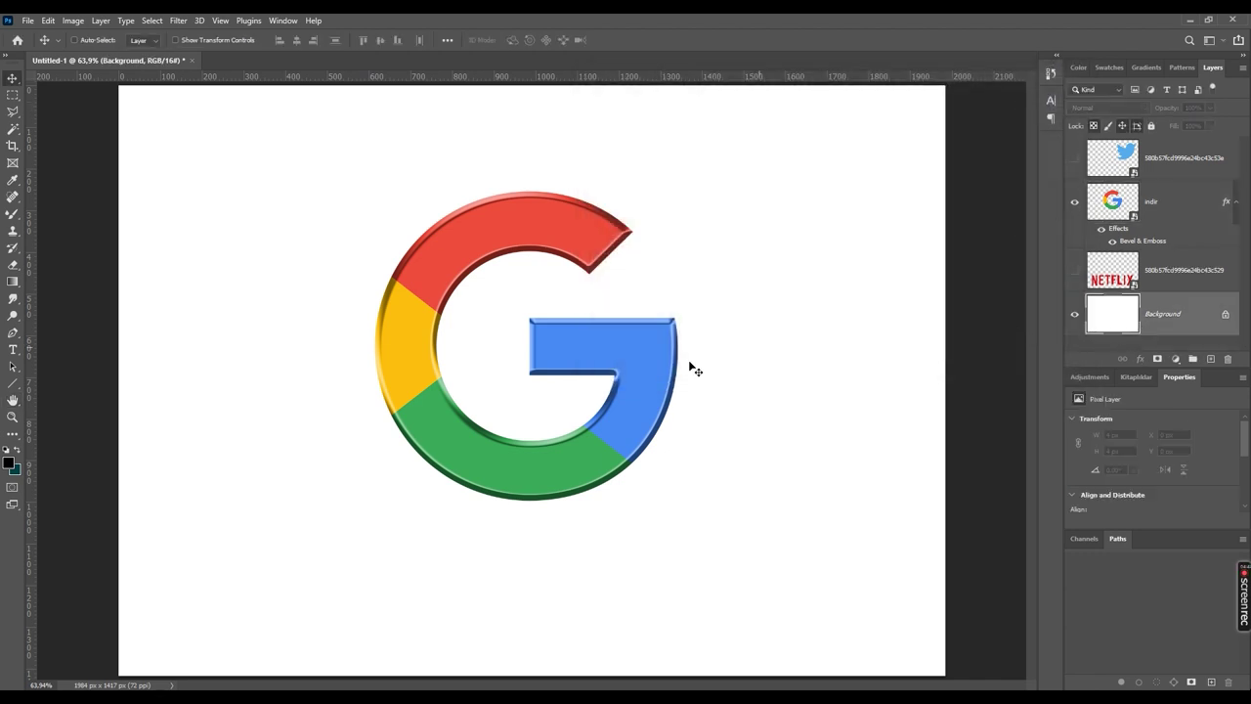
Pick a mid-grey foreground colour and fill the Background layer with it via Alt+Backspace.
left_click(13, 465)
mouse_move(650, 298)
left_mouse_down()
mouse_move(590, 301)
mouse_move(608, 288)
left_mouse_up()
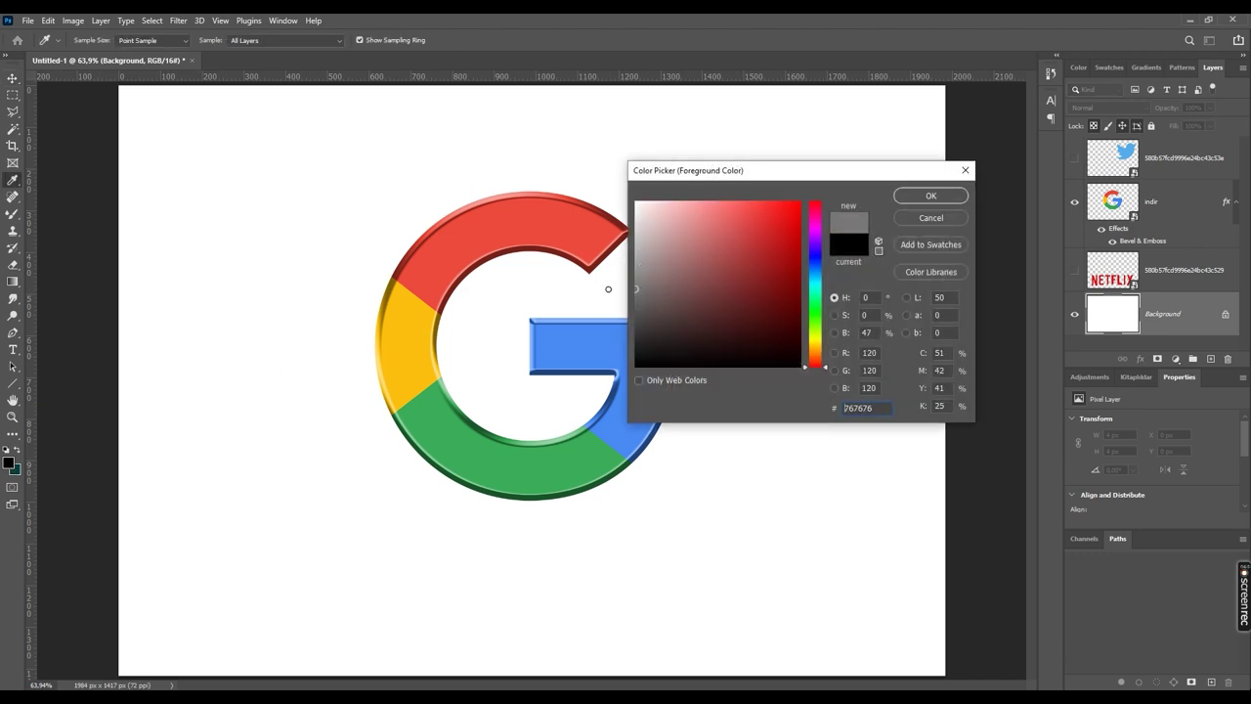
left_click(930, 196)
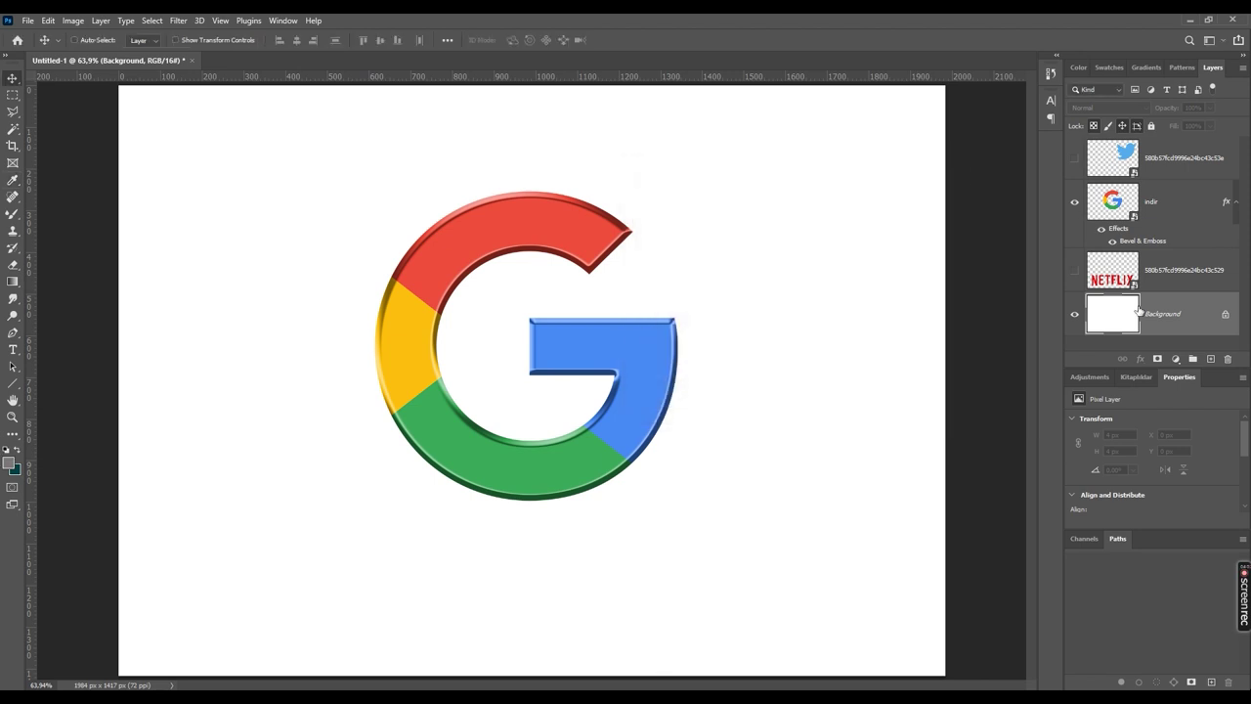
key("alt+BackSpace")
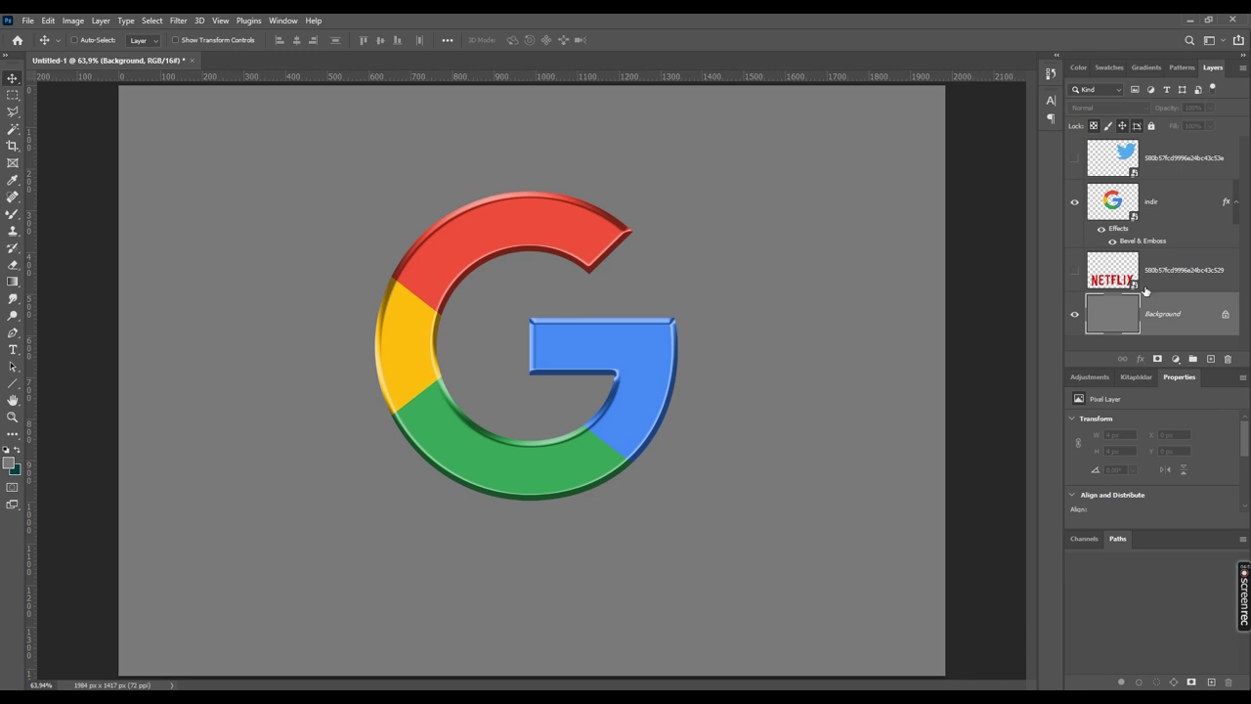
left_click(1112, 205)
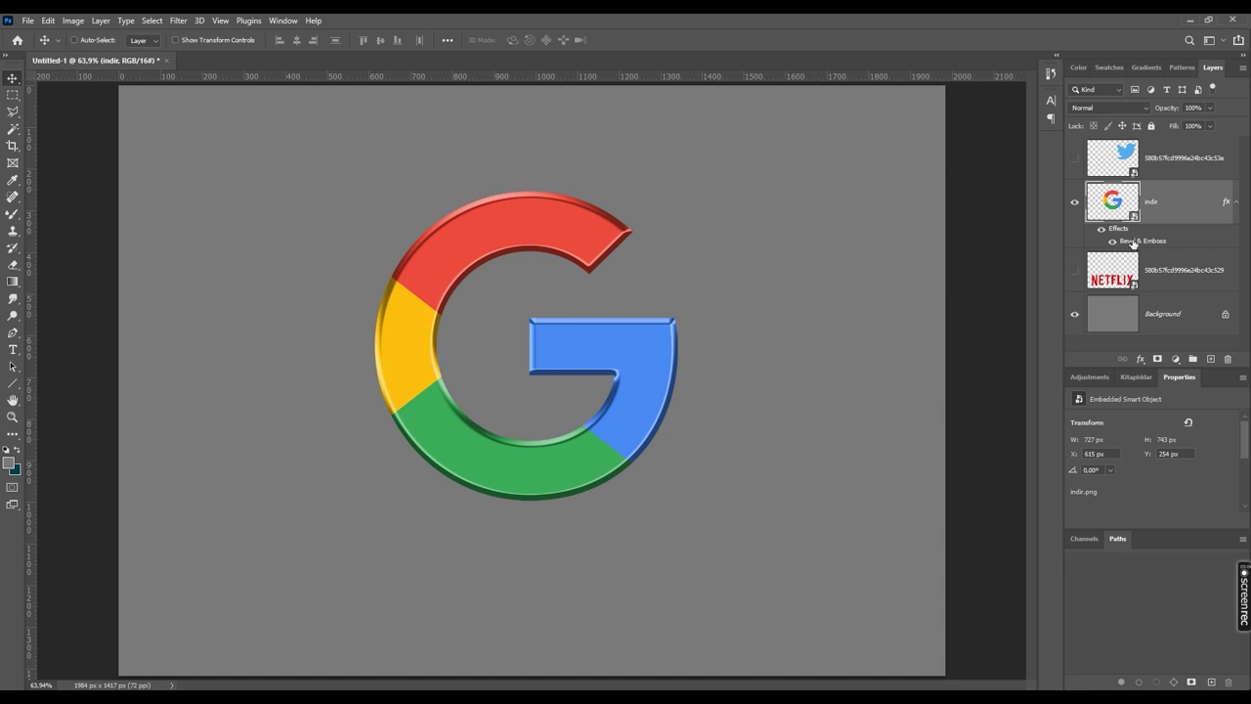
Reopen the G's Bevel & Emboss and set Size 24 px, Depth 740% and Soften 0.
double_click(1127, 243)
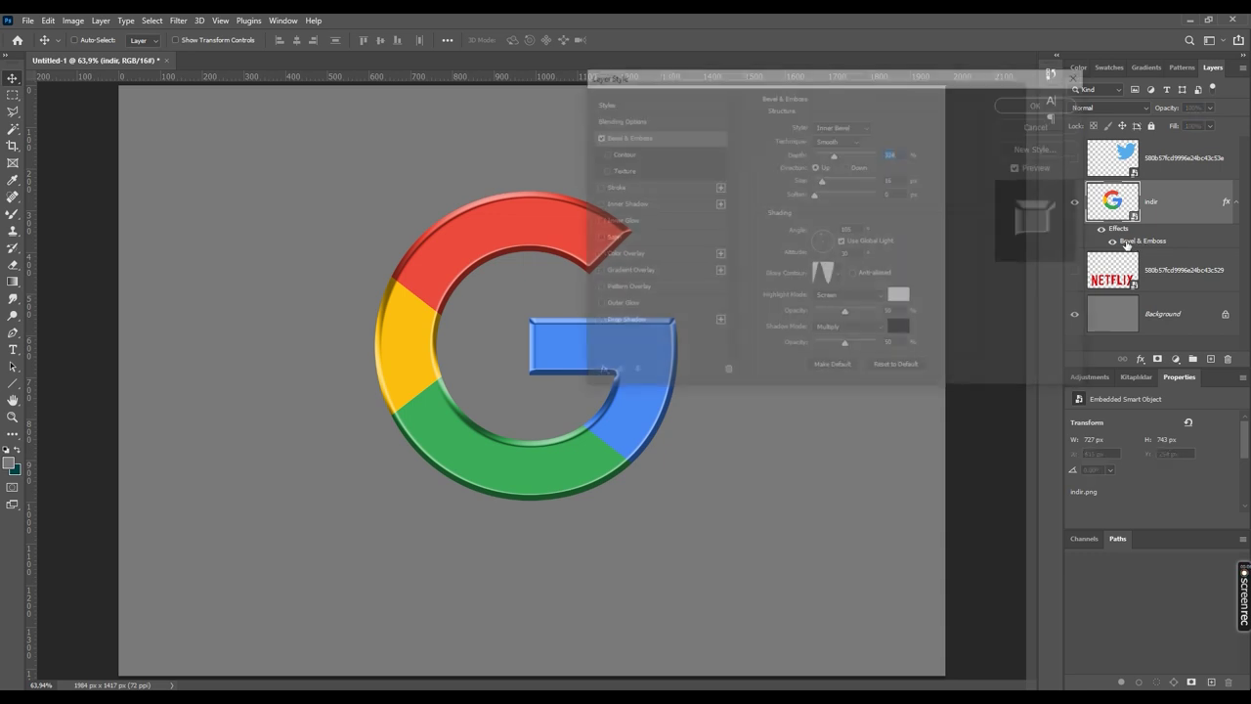
left_click_drag(873, 85, 980, 130)
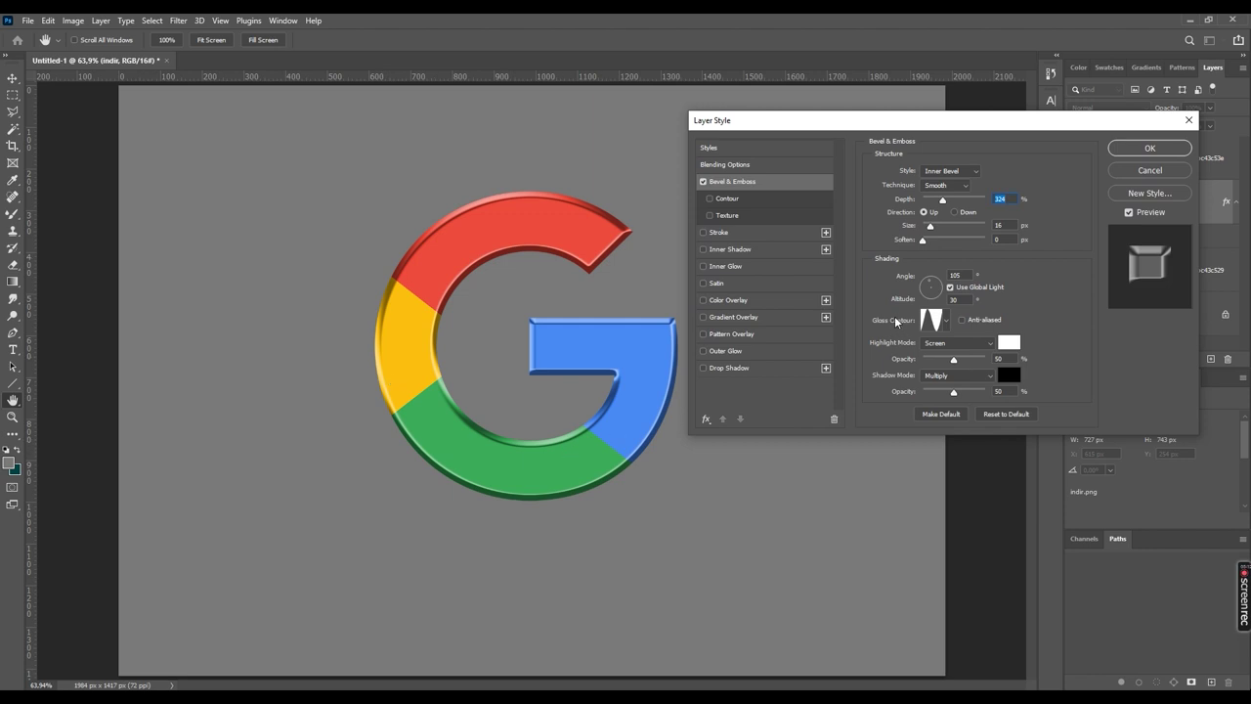
mouse_move(930, 227)
left_mouse_down()
mouse_move(942, 231)
mouse_move(931, 233)
mouse_move(944, 207)
mouse_move(928, 212)
left_mouse_up()
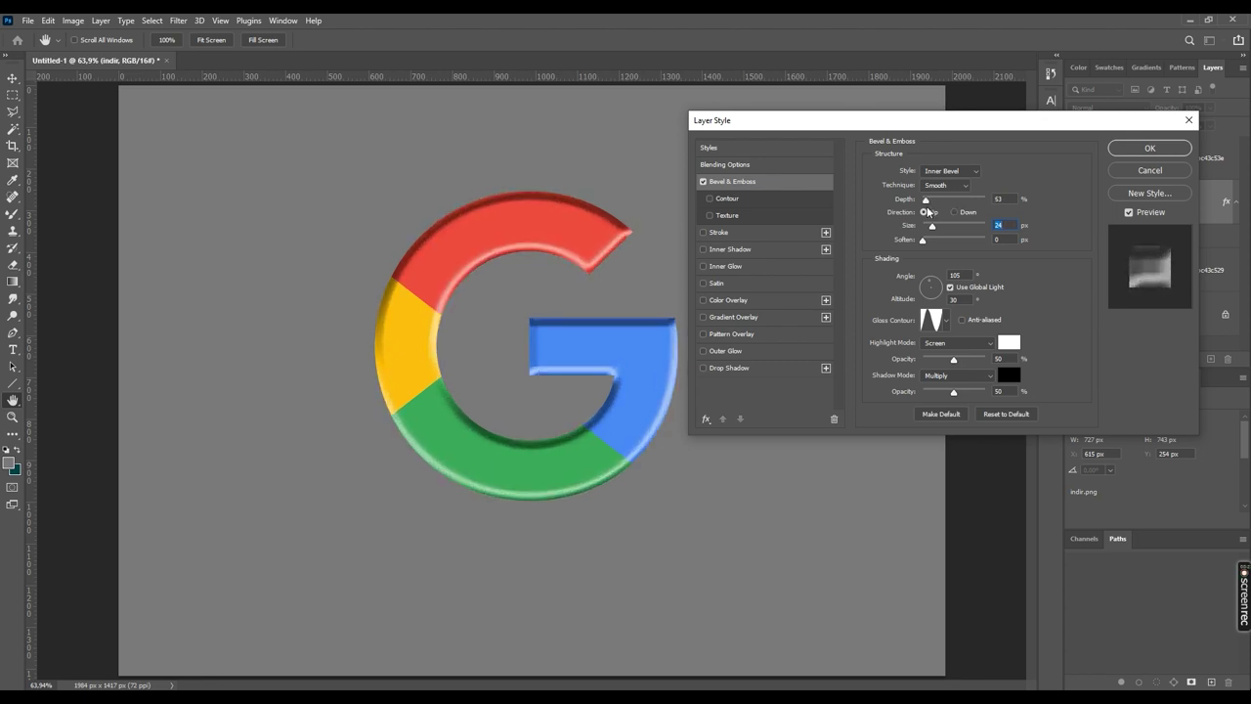
left_click_drag(928, 211, 971, 208)
left_click(971, 208)
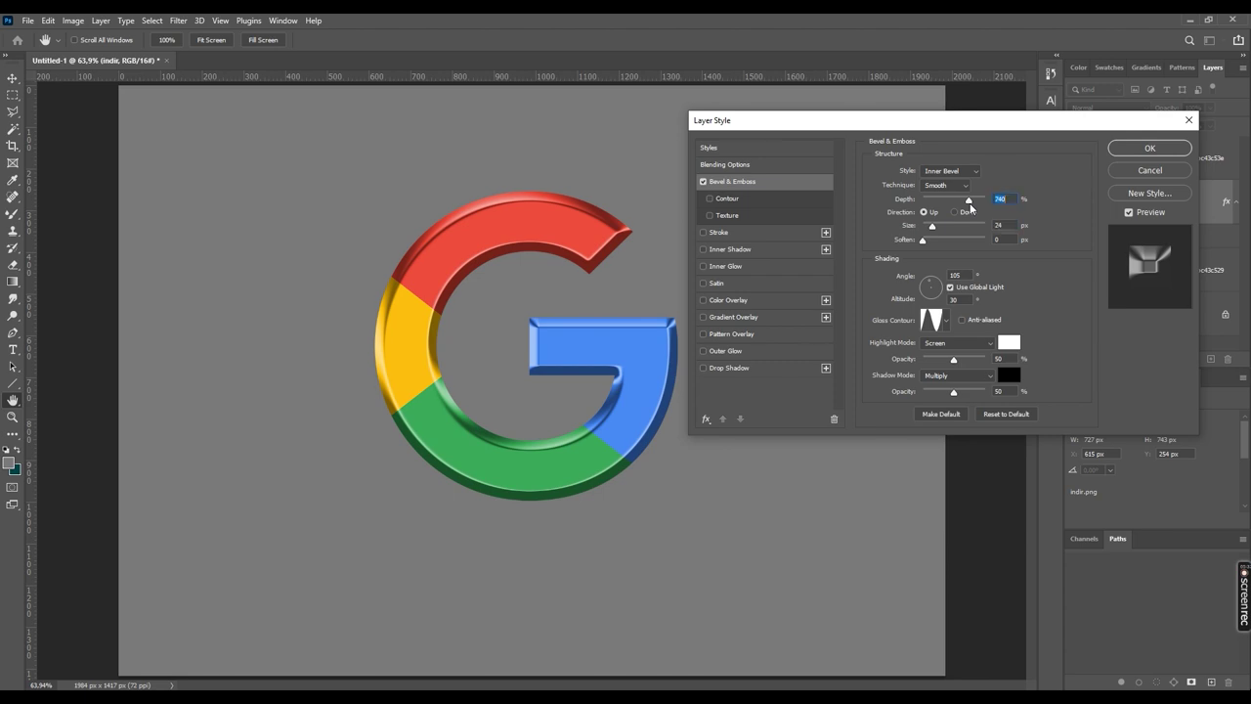
mouse_move(924, 240)
left_mouse_down()
mouse_move(970, 240)
mouse_move(924, 244)
left_mouse_up()
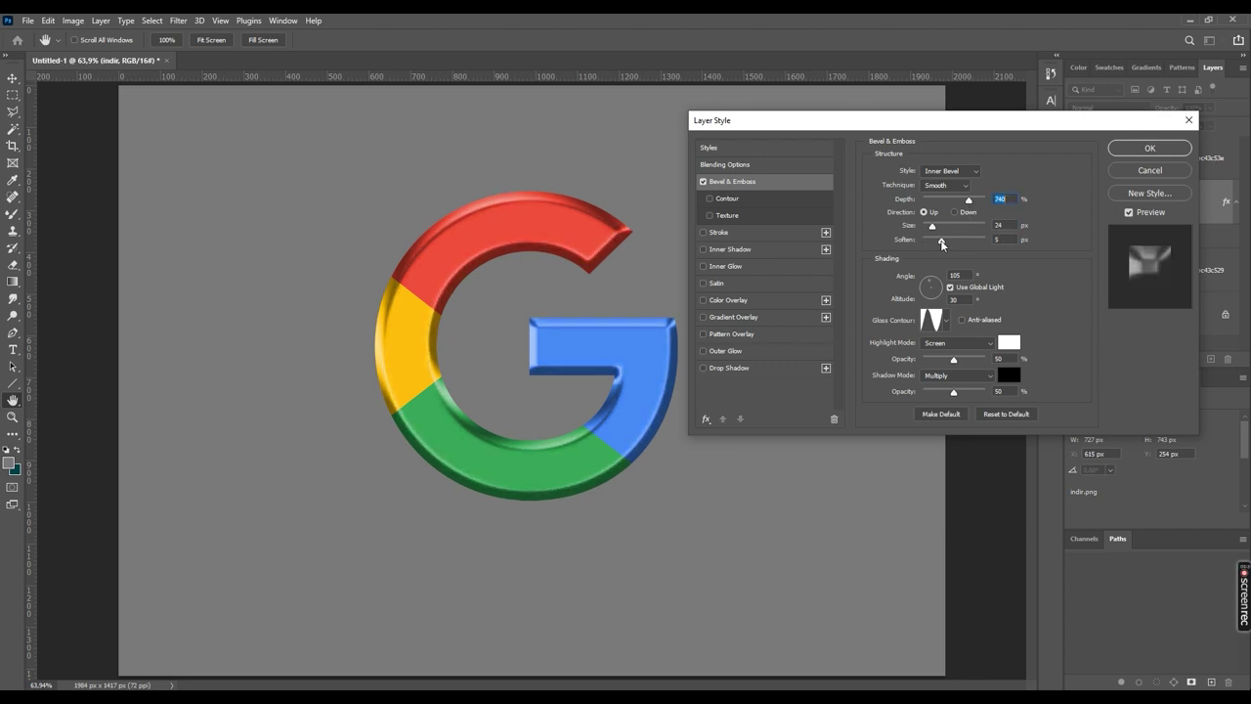
left_click(917, 247)
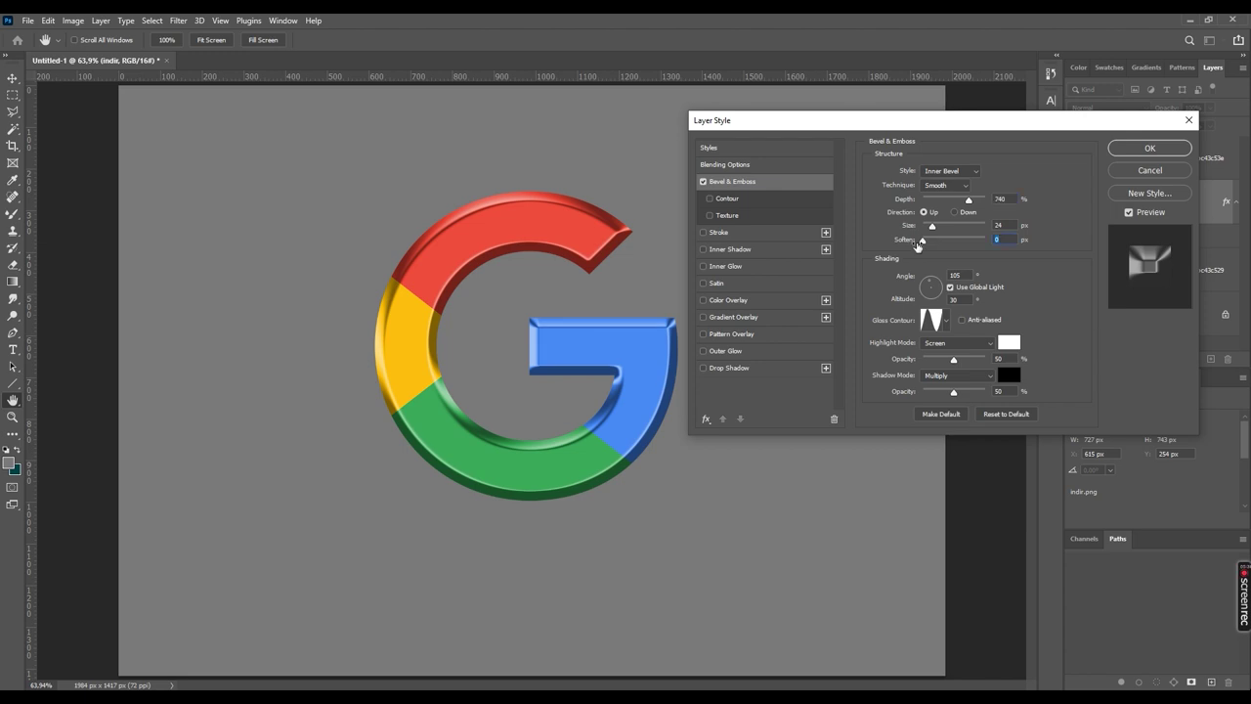
Set the bevel Direction to Down with lighting angle -51° and altitude 37°.
left_click(955, 212)
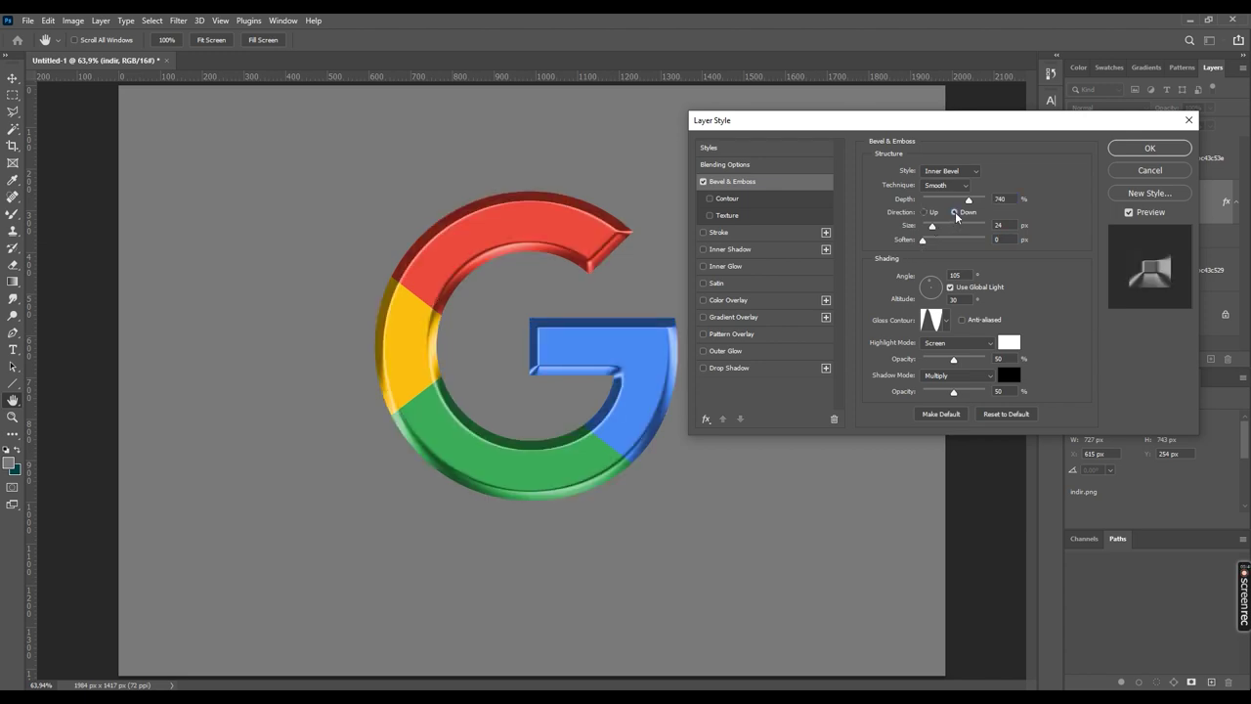
left_click(930, 212)
left_click(954, 212)
left_click(934, 212)
left_click(954, 212)
left_click_drag(926, 287, 940, 299)
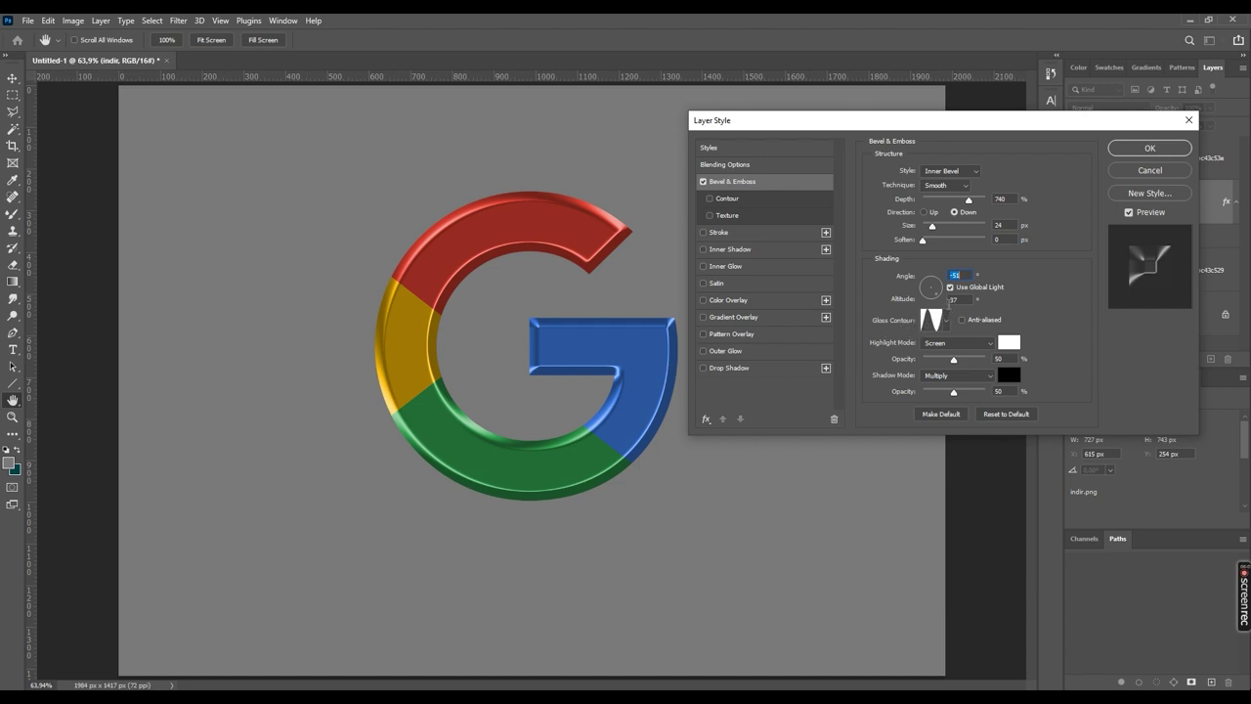
left_click(946, 326)
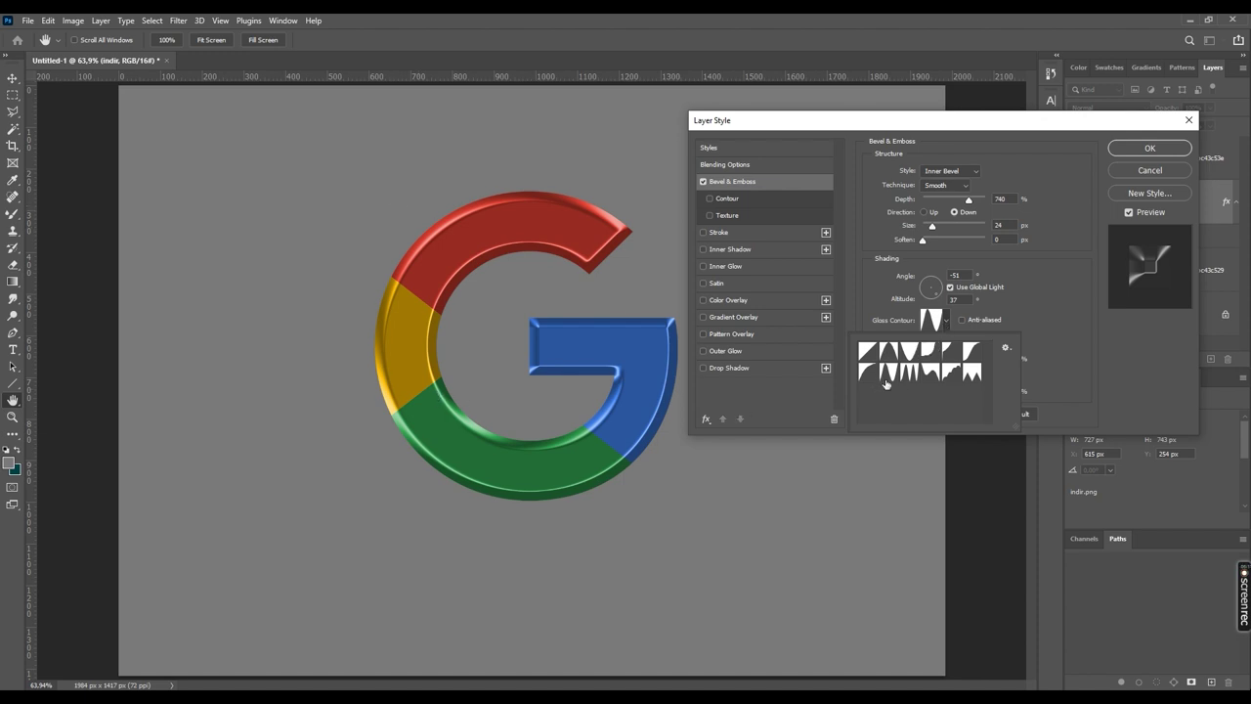
Try several gloss contour presets and settle on the multi-peaked ring contour for the bevel.
left_click(908, 372)
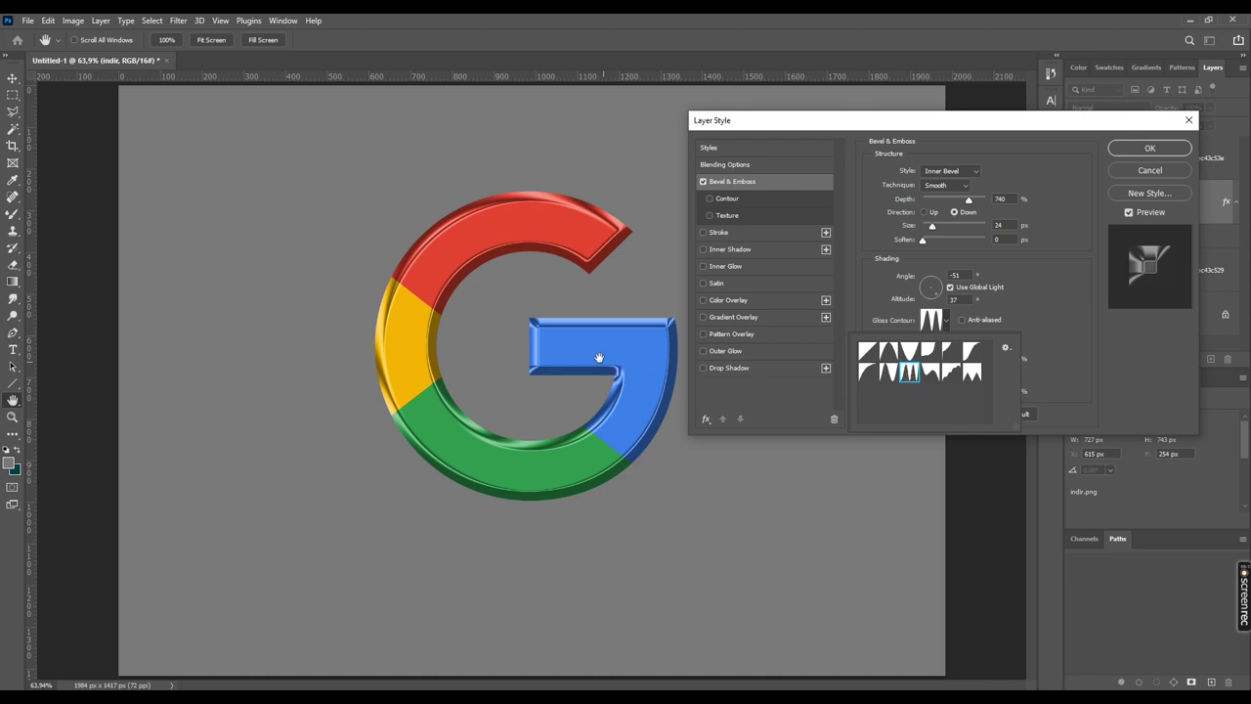
left_click(889, 372)
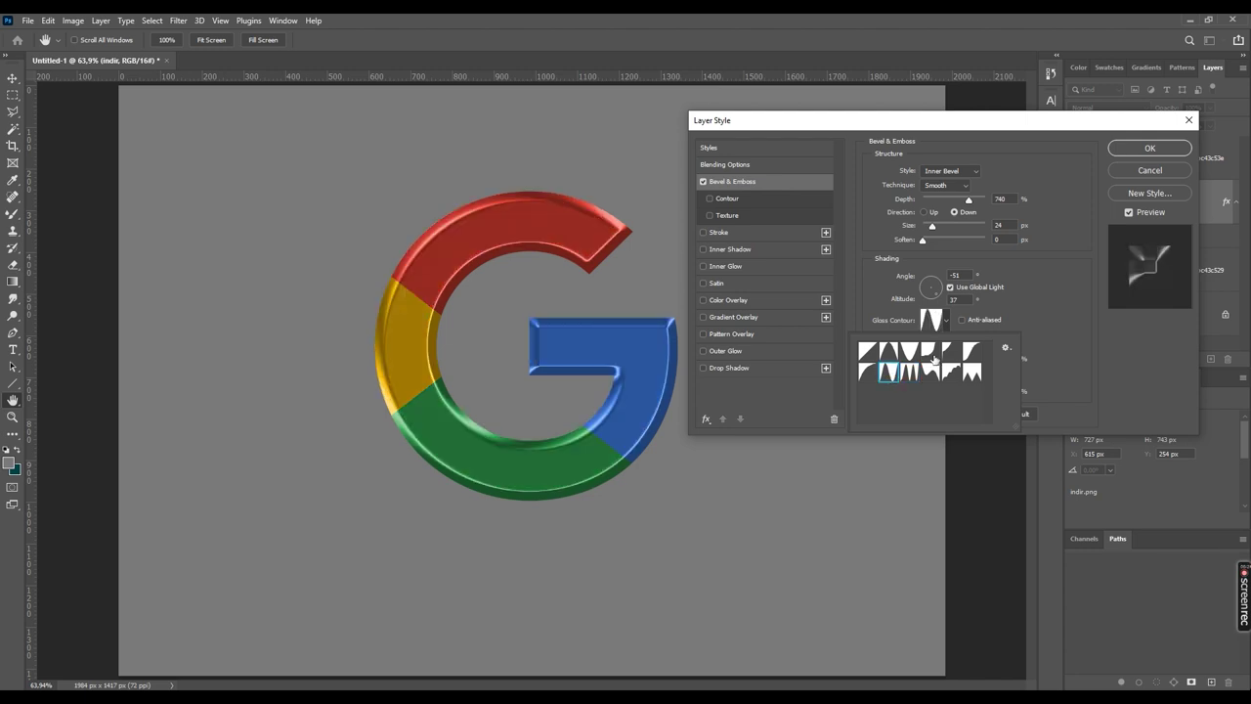
left_click(931, 353)
left_click(943, 375)
left_click(901, 354)
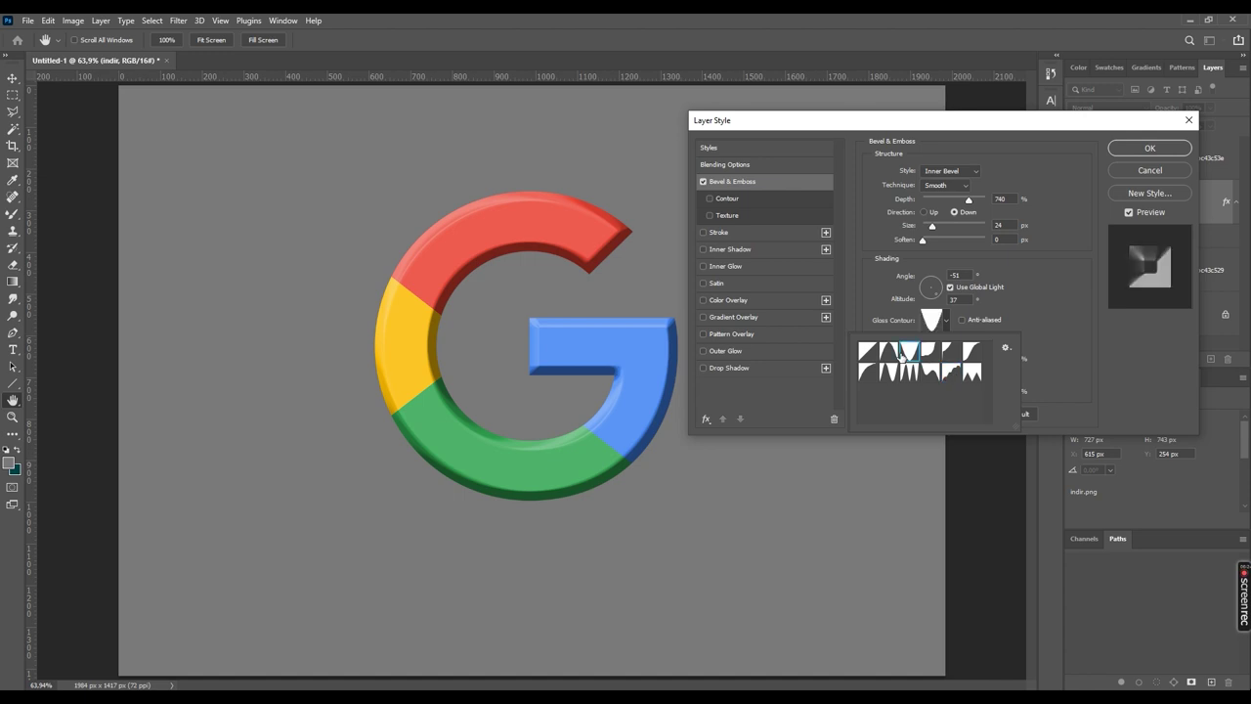
left_click(891, 357)
left_click(867, 356)
left_click(867, 372)
left_click(888, 374)
left_click(907, 373)
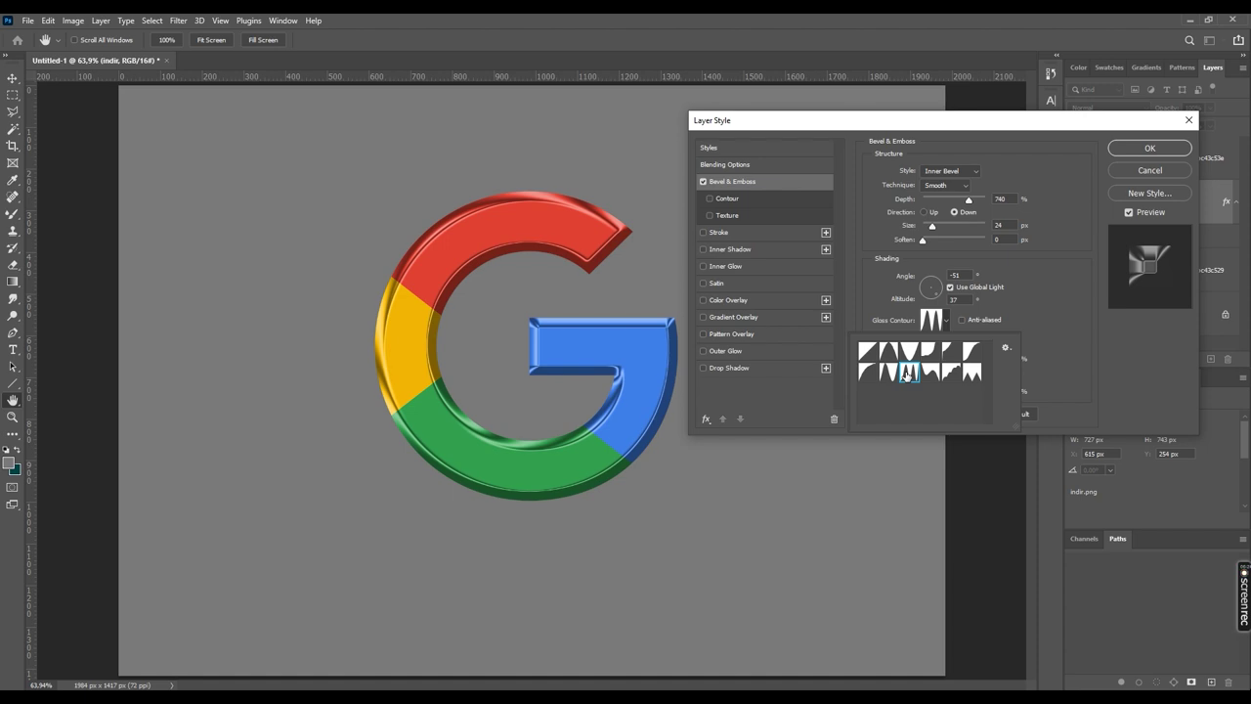
left_click(1044, 304)
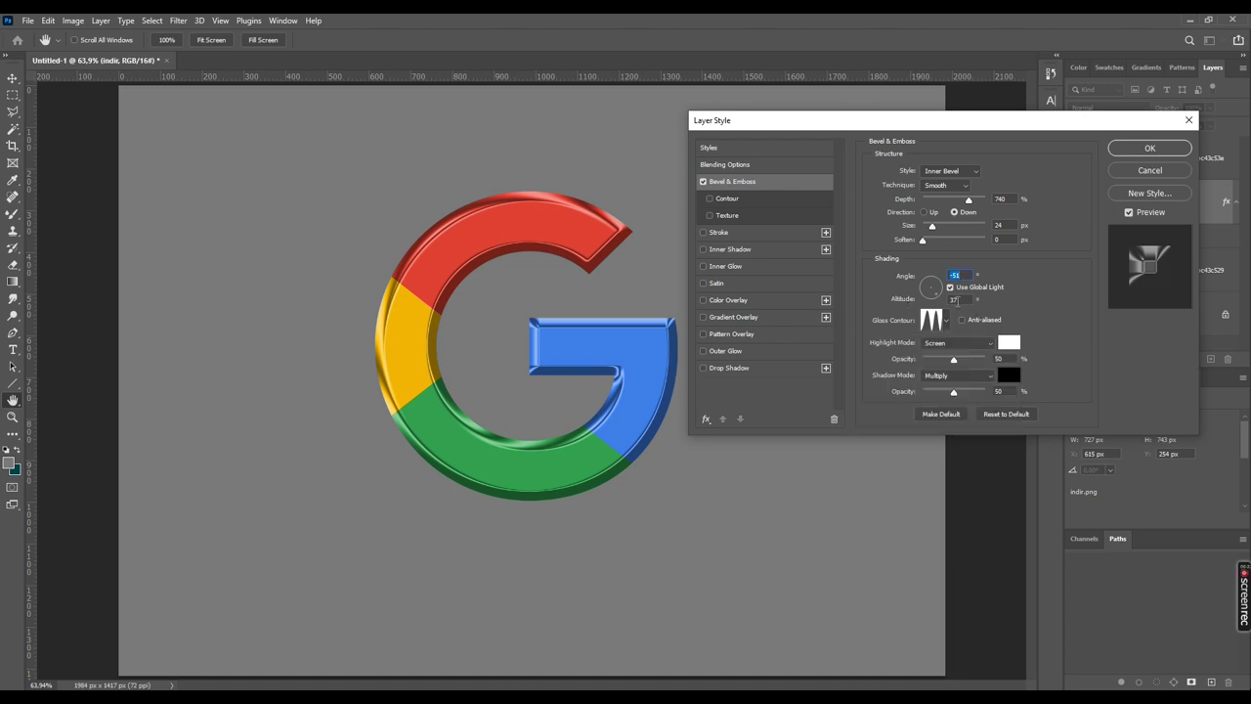
Light the bevel from 117° at 48° altitude, with 67% highlight and 43% shadow opacity.
left_click_drag(927, 289, 936, 283)
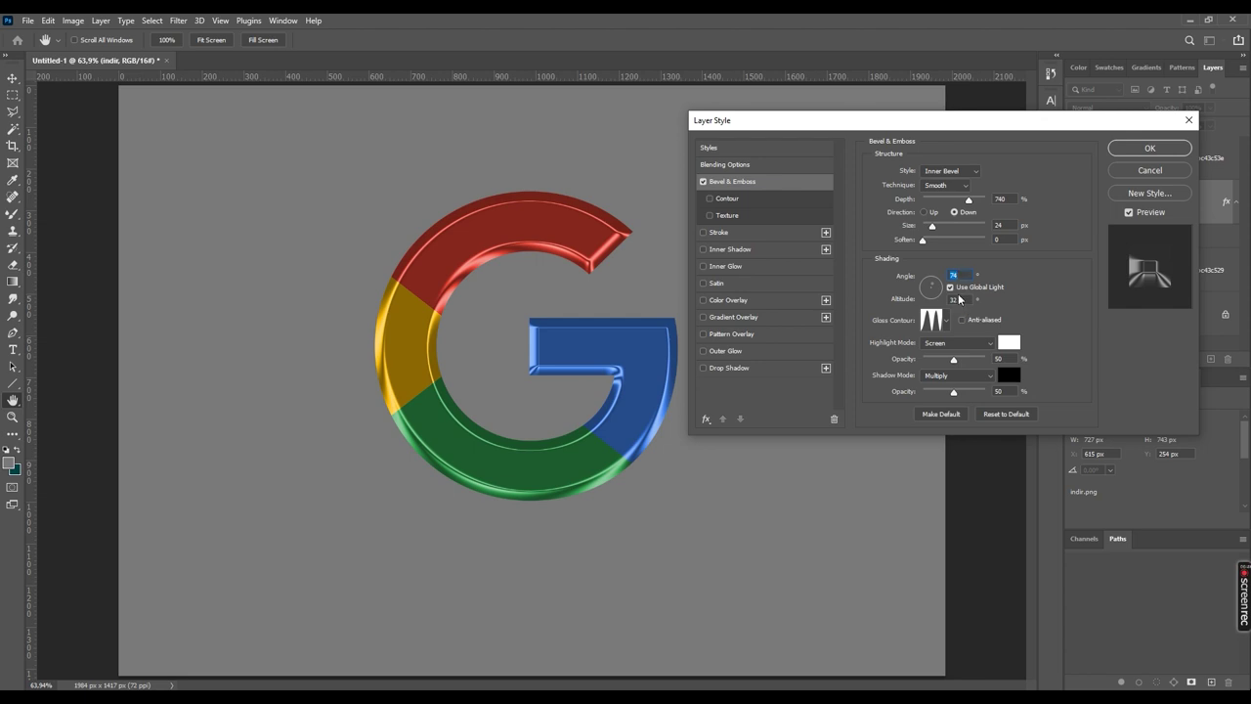
left_click_drag(931, 290, 930, 282)
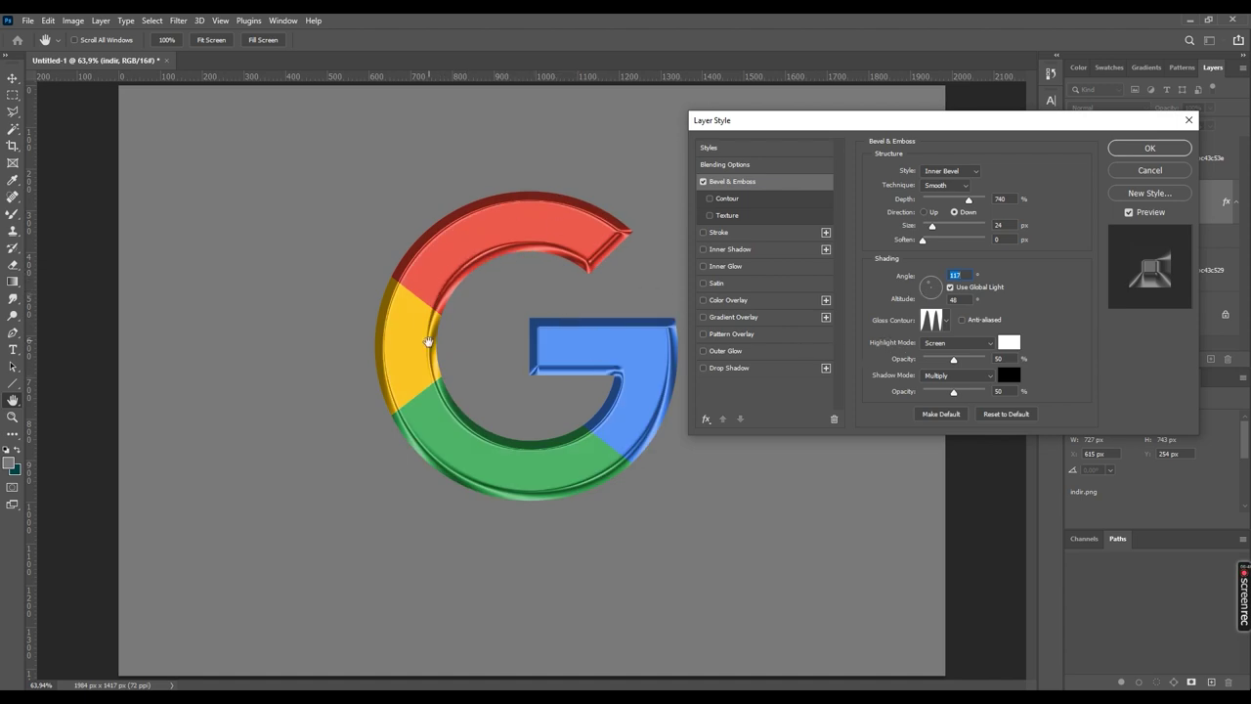
left_click_drag(954, 359, 978, 369)
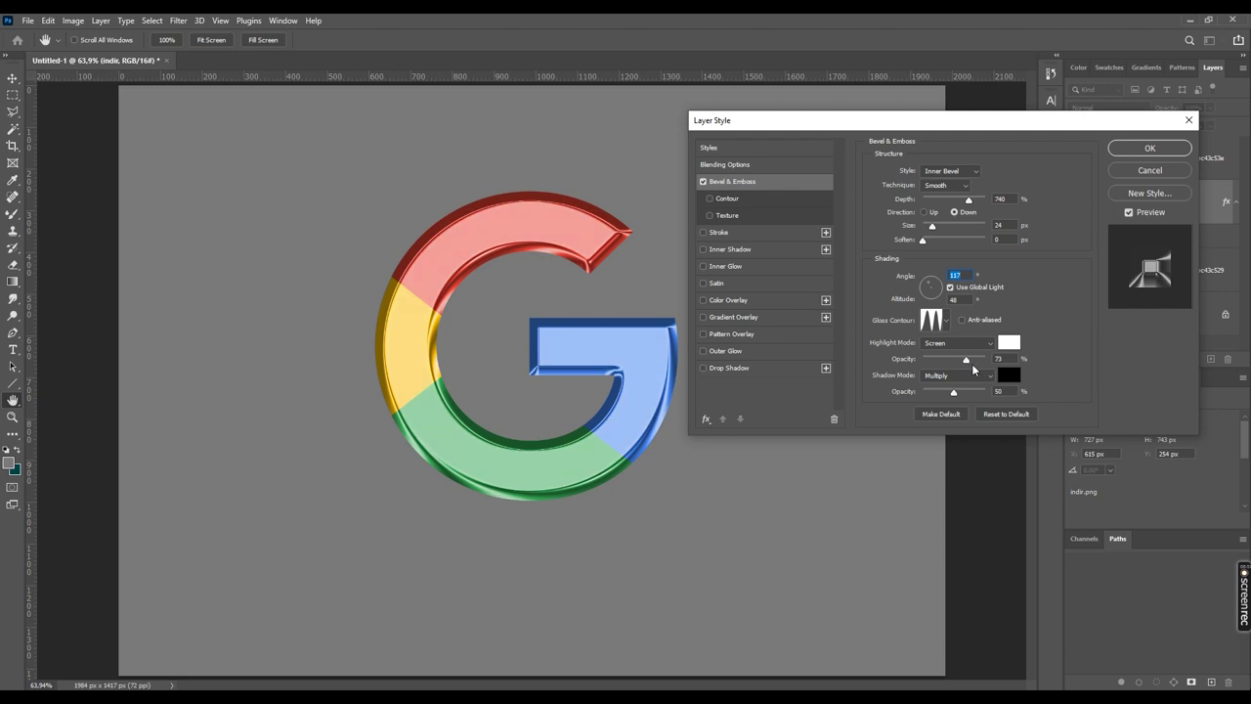
mouse_move(979, 369)
left_mouse_down()
mouse_move(972, 393)
mouse_move(956, 394)
mouse_move(971, 397)
left_mouse_up()
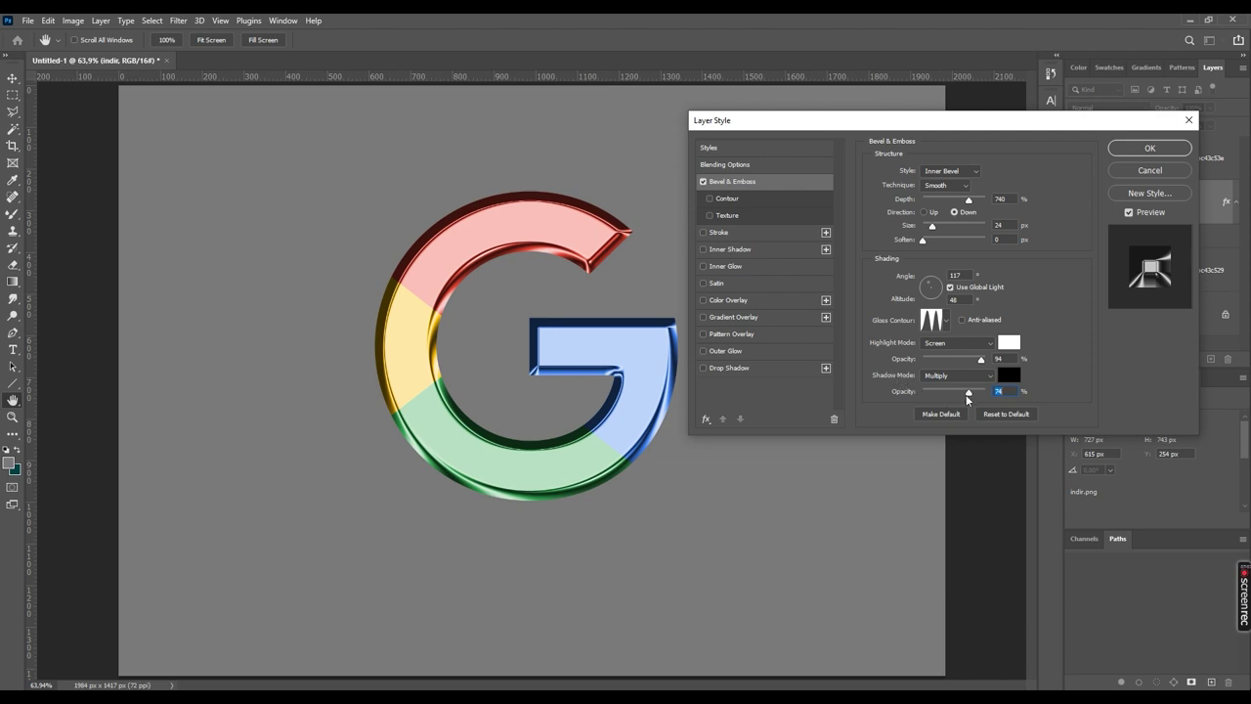
mouse_move(969, 394)
left_mouse_down()
mouse_move(964, 360)
mouse_move(950, 392)
left_mouse_up()
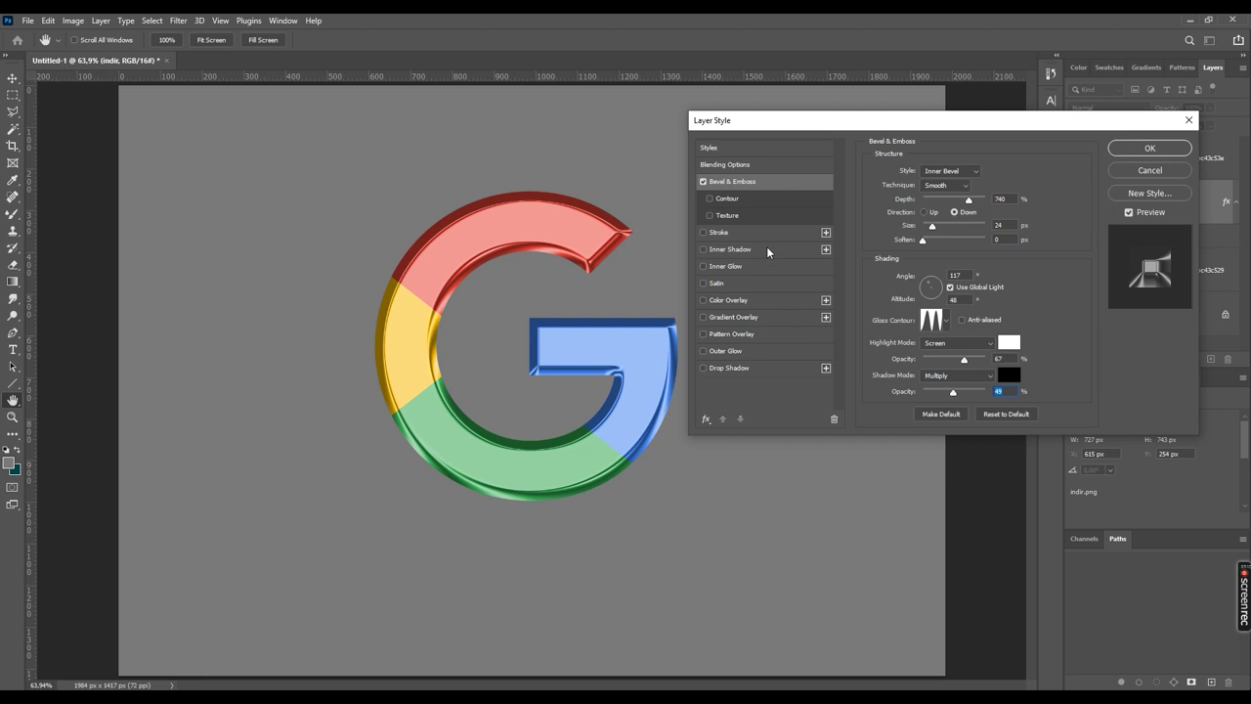
Enable the bevel's Contour with a peaked preset and lower its Range to 85%.
left_click(710, 201)
left_click(728, 200)
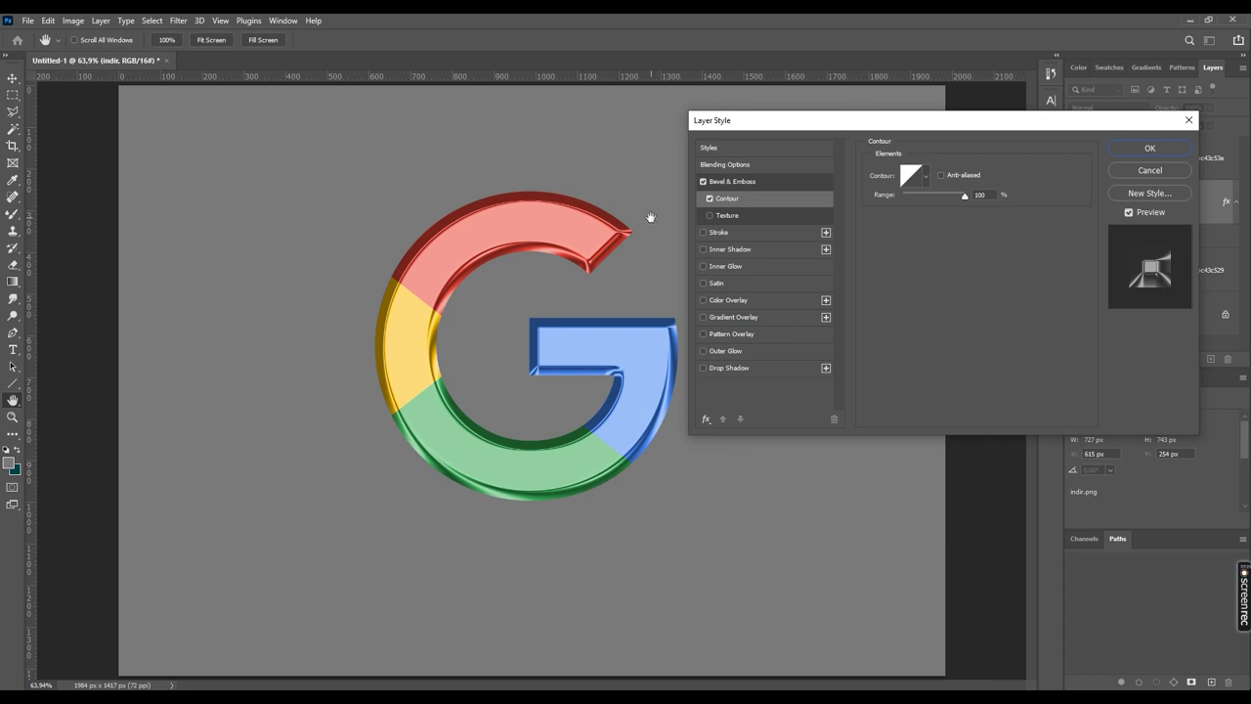
left_click(927, 179)
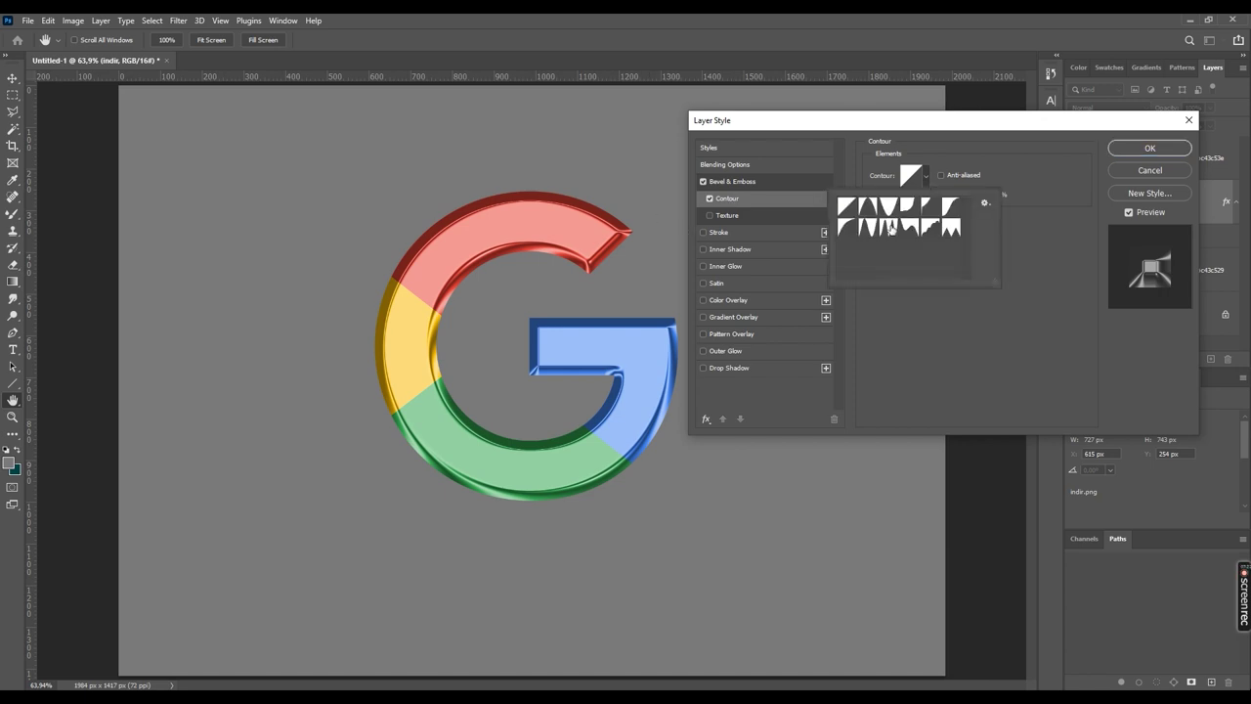
left_click(890, 227)
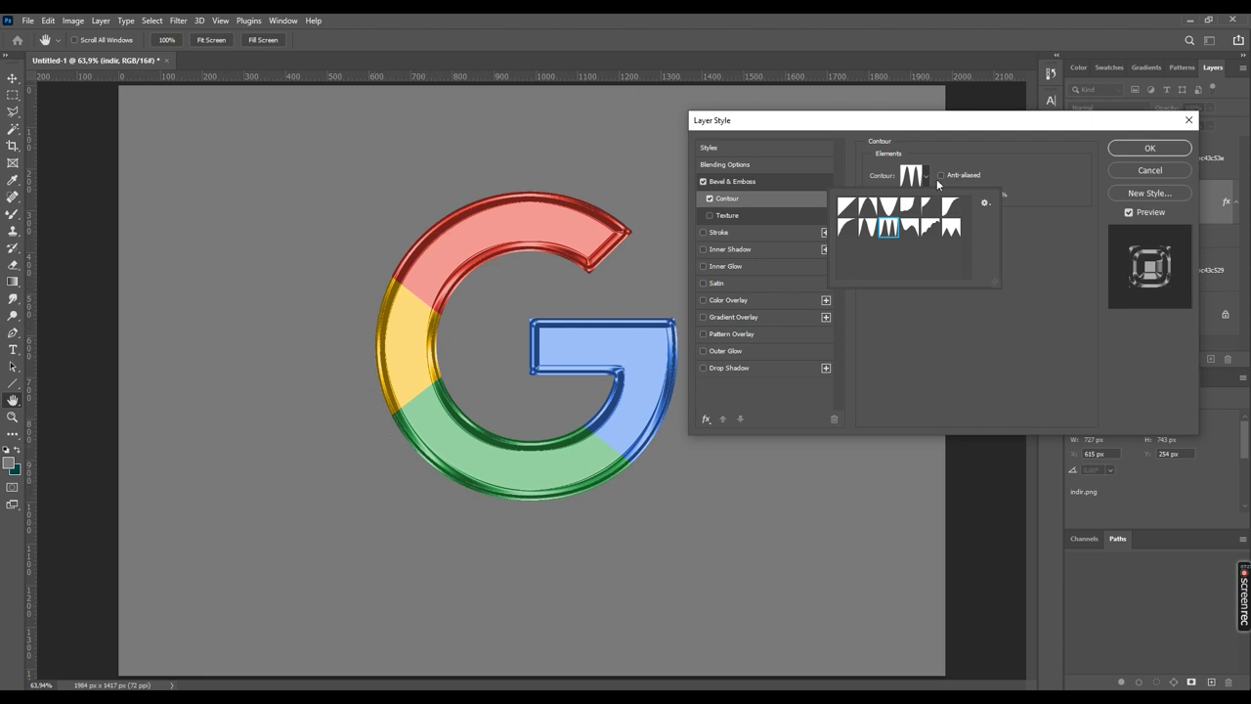
left_click(888, 208)
left_click(872, 207)
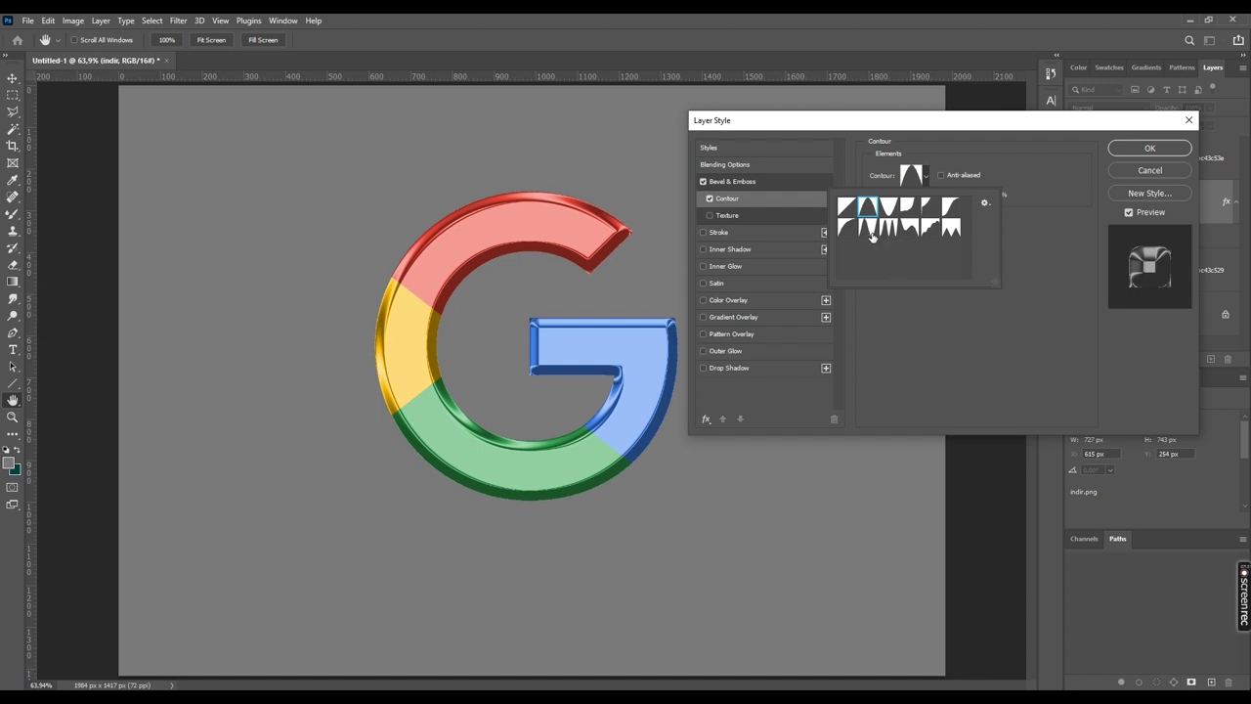
left_click(871, 229)
left_click(914, 310)
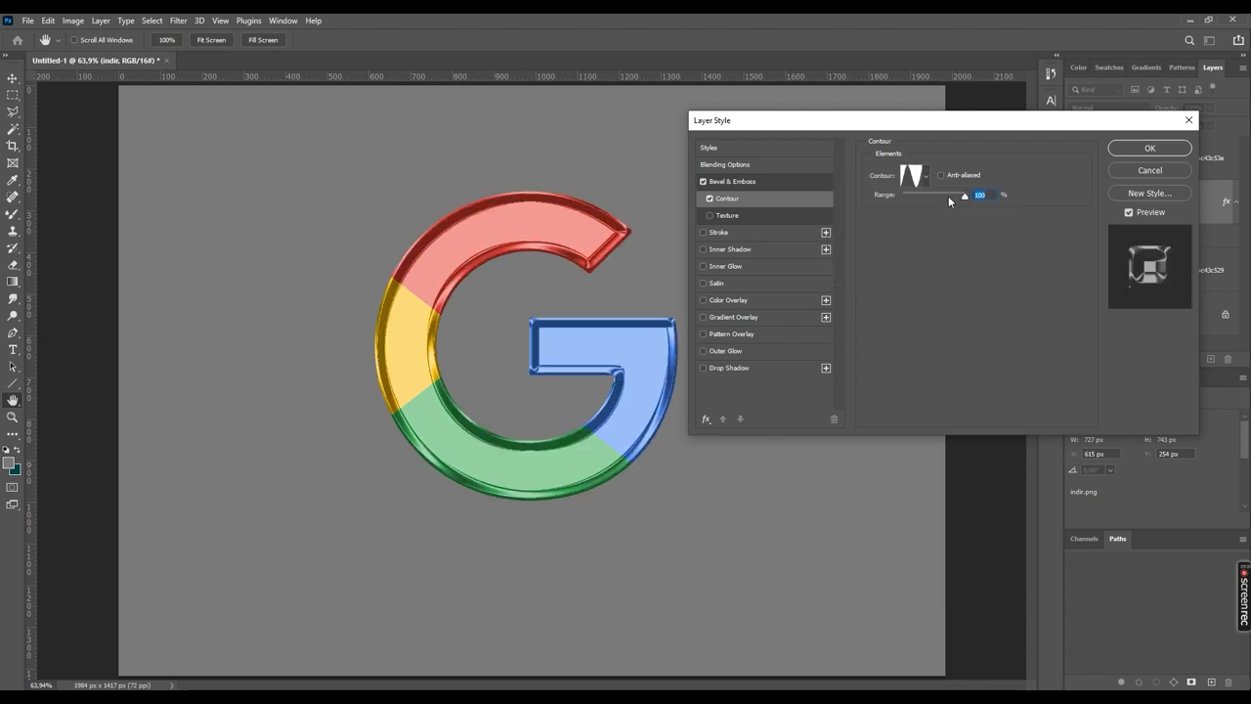
mouse_move(963, 195)
left_mouse_down()
mouse_move(919, 196)
mouse_move(956, 200)
left_mouse_up()
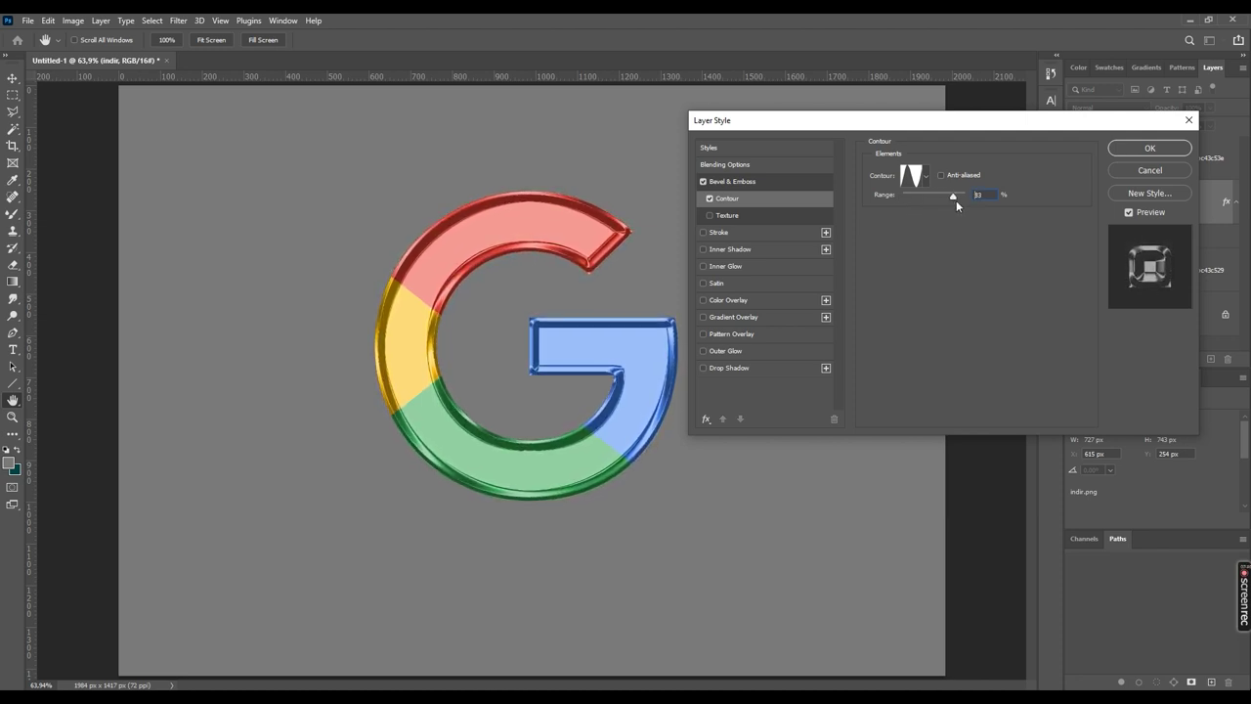
Keep the G's bevel on, add a Drop Shadow, view at 100% and apply both effects.
left_click(703, 181)
left_click(703, 181)
left_click(1141, 153)
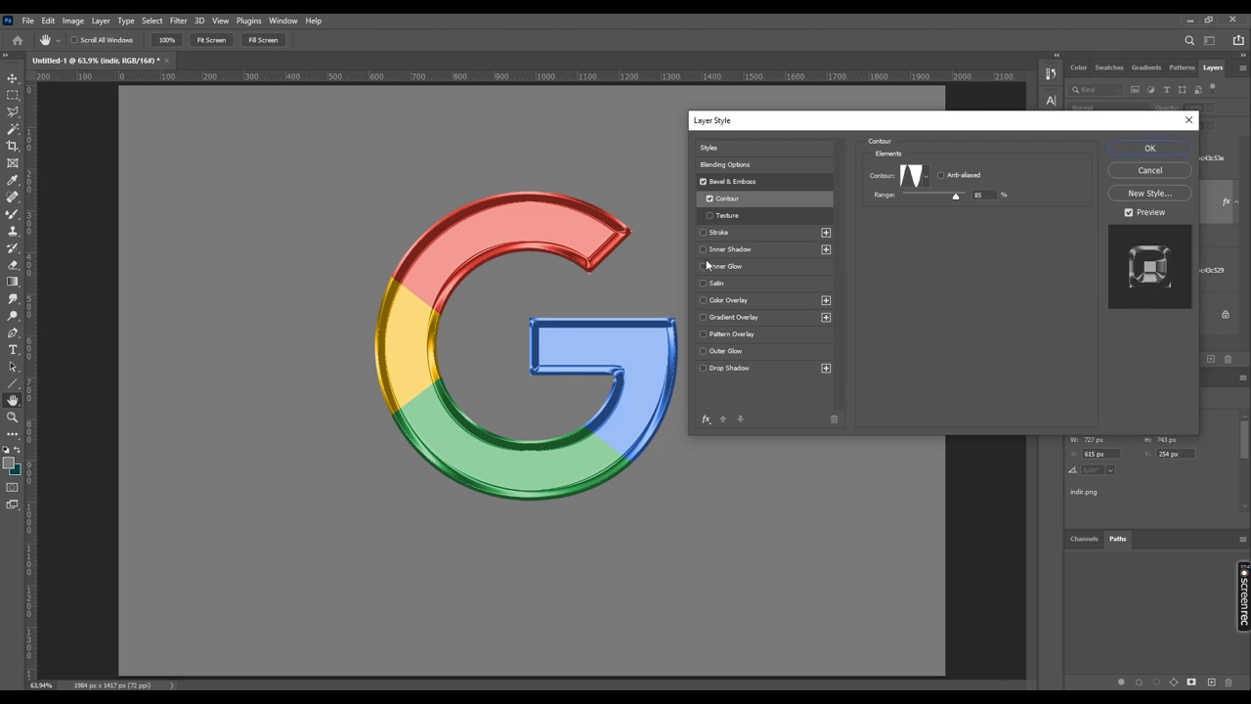
left_click(706, 367)
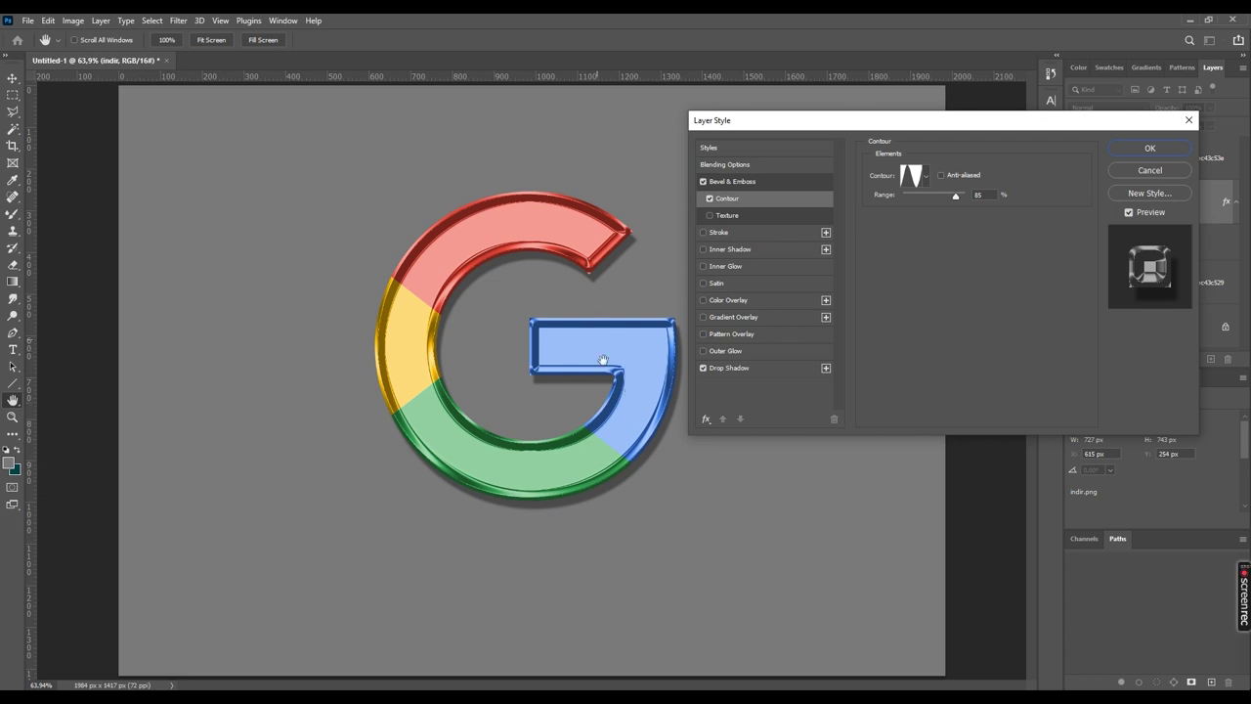
left_click(657, 430, "ctrl")
left_click(658, 430, "ctrl")
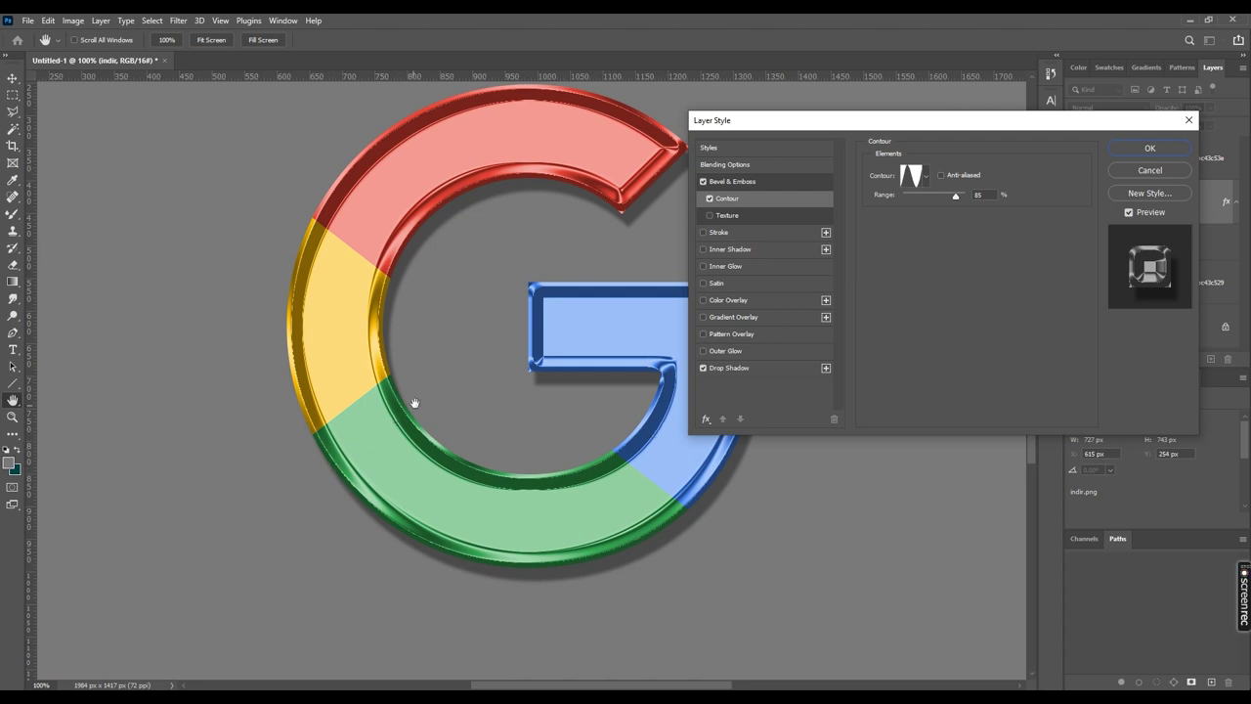
key("Return")
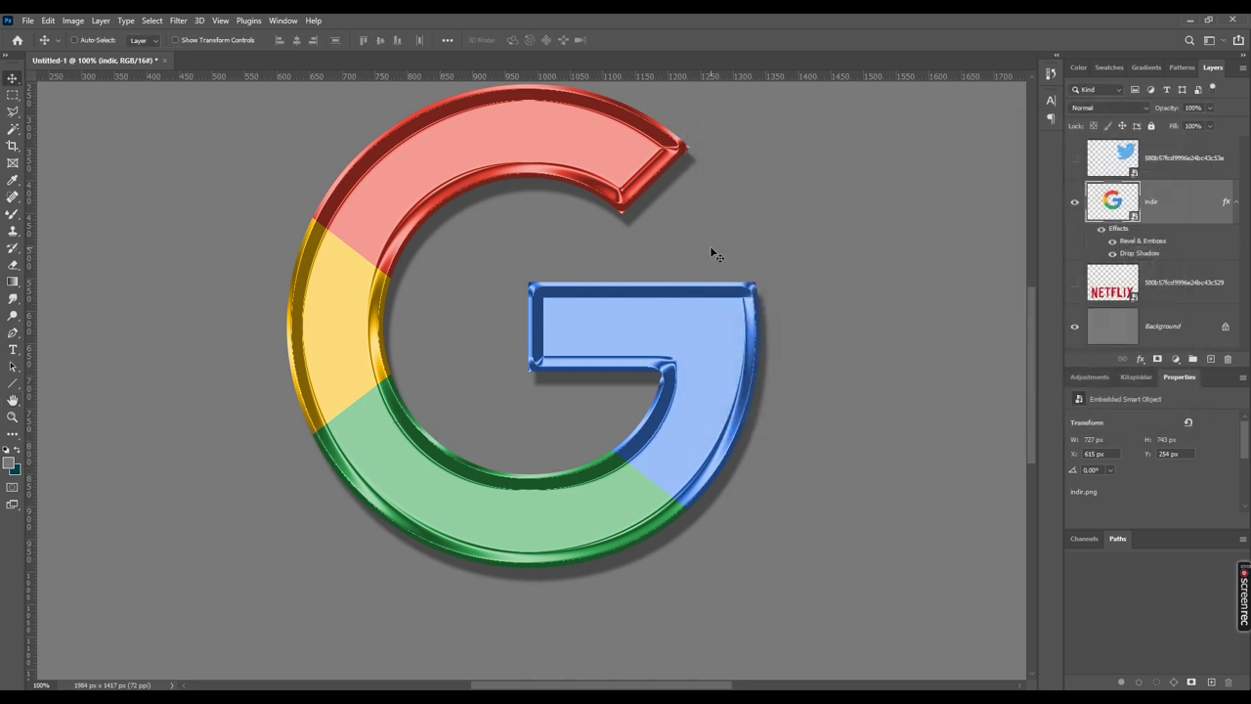
Reopen the G's Bevel & Emboss and set depth 646, angle 165° and altitude 48.
double_click(1142, 246)
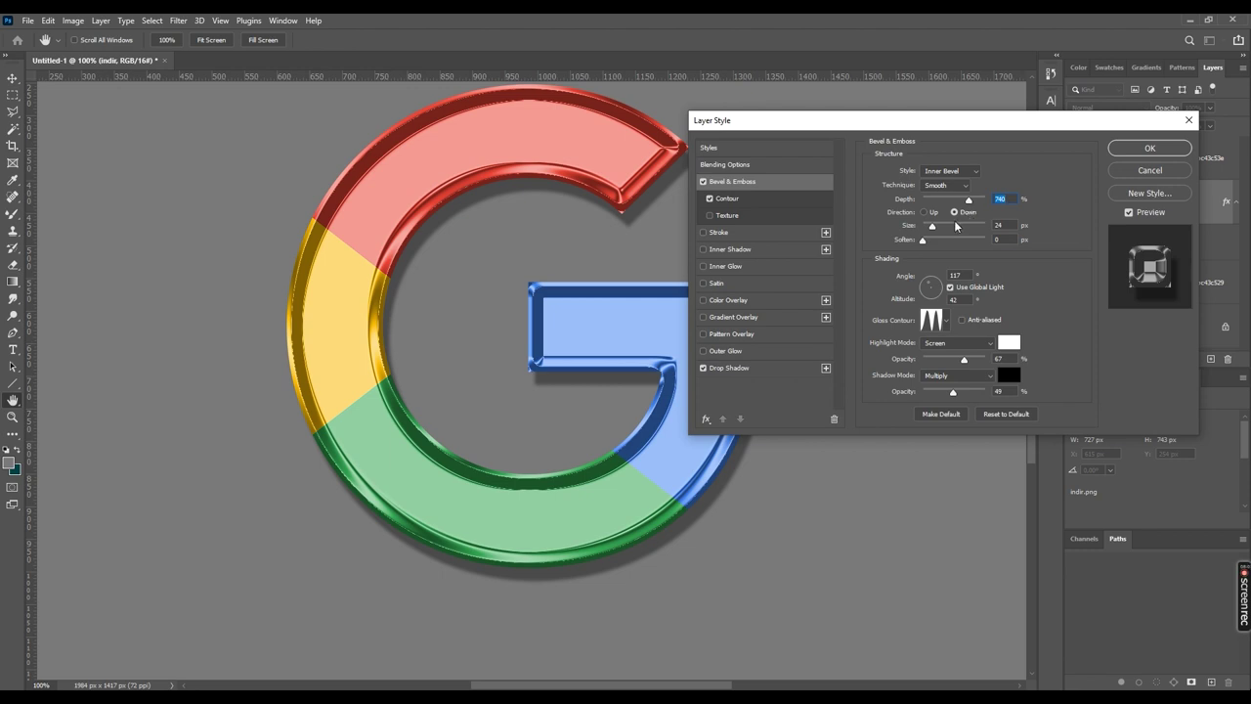
mouse_move(969, 201)
left_mouse_down()
mouse_move(947, 203)
mouse_move(967, 205)
left_mouse_up()
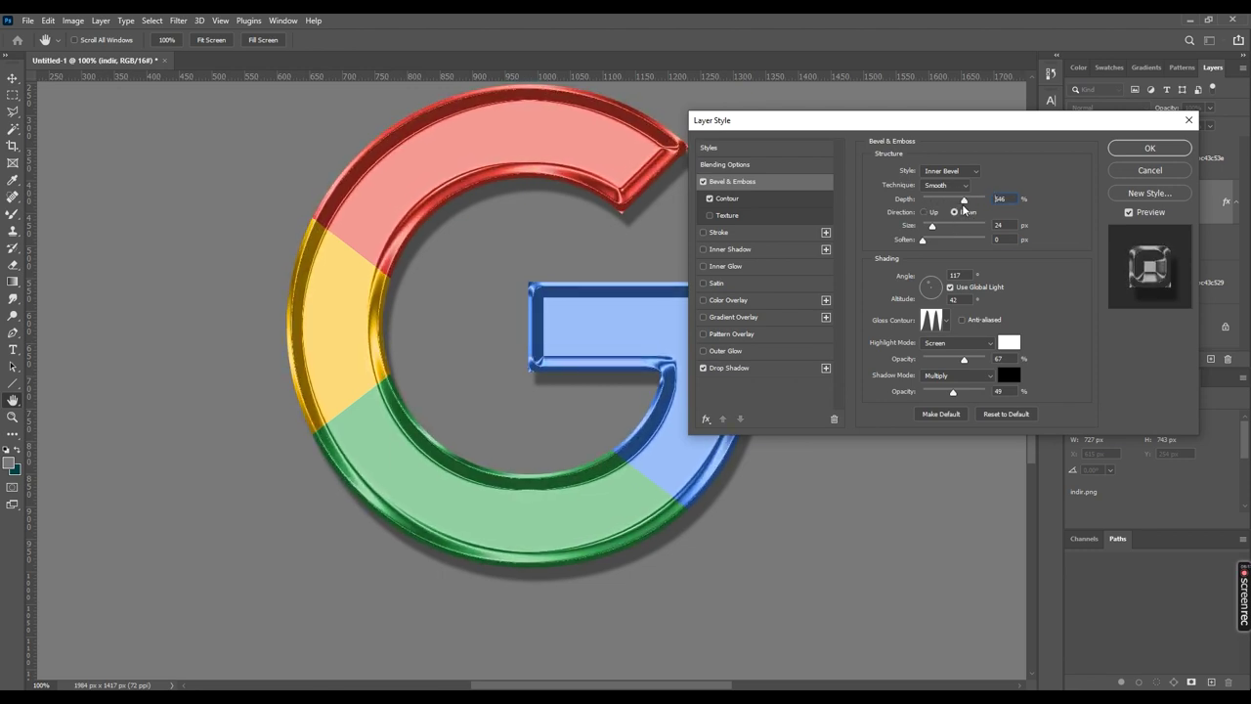
left_click_drag(933, 284, 927, 290)
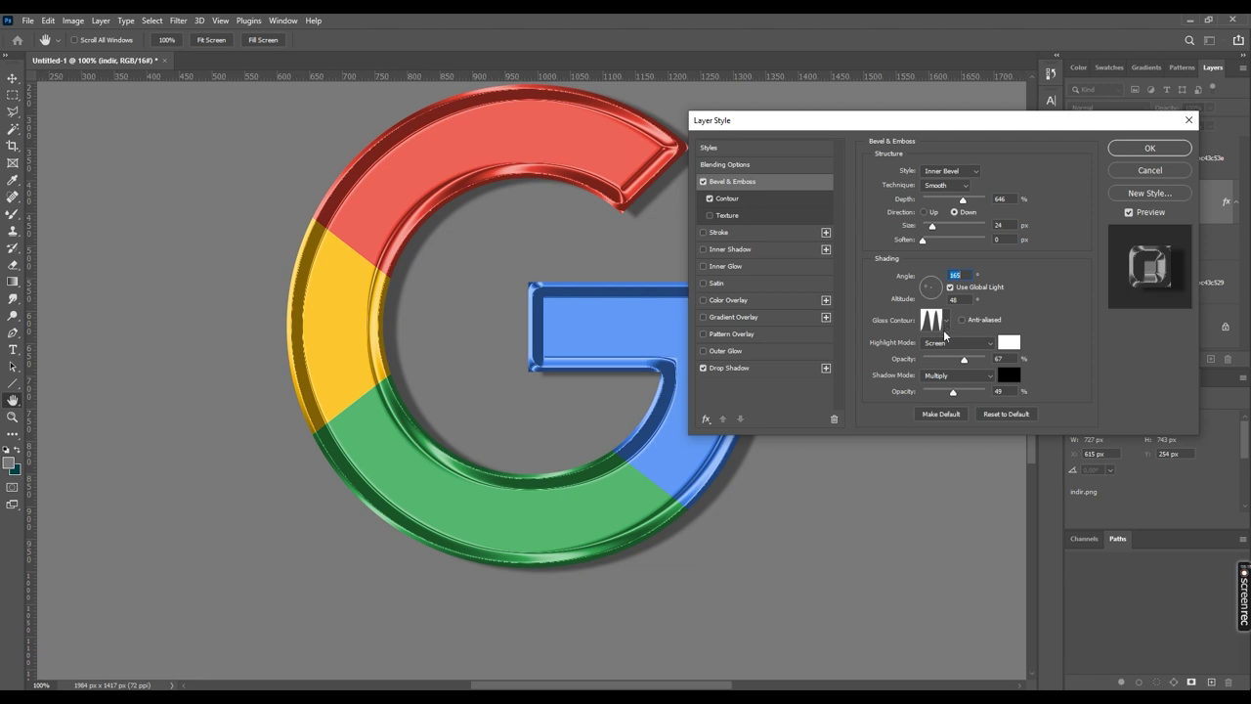
Pick a second-row gloss contour that brightens the colours and apply the bevel.
left_click(946, 320)
left_click(909, 352)
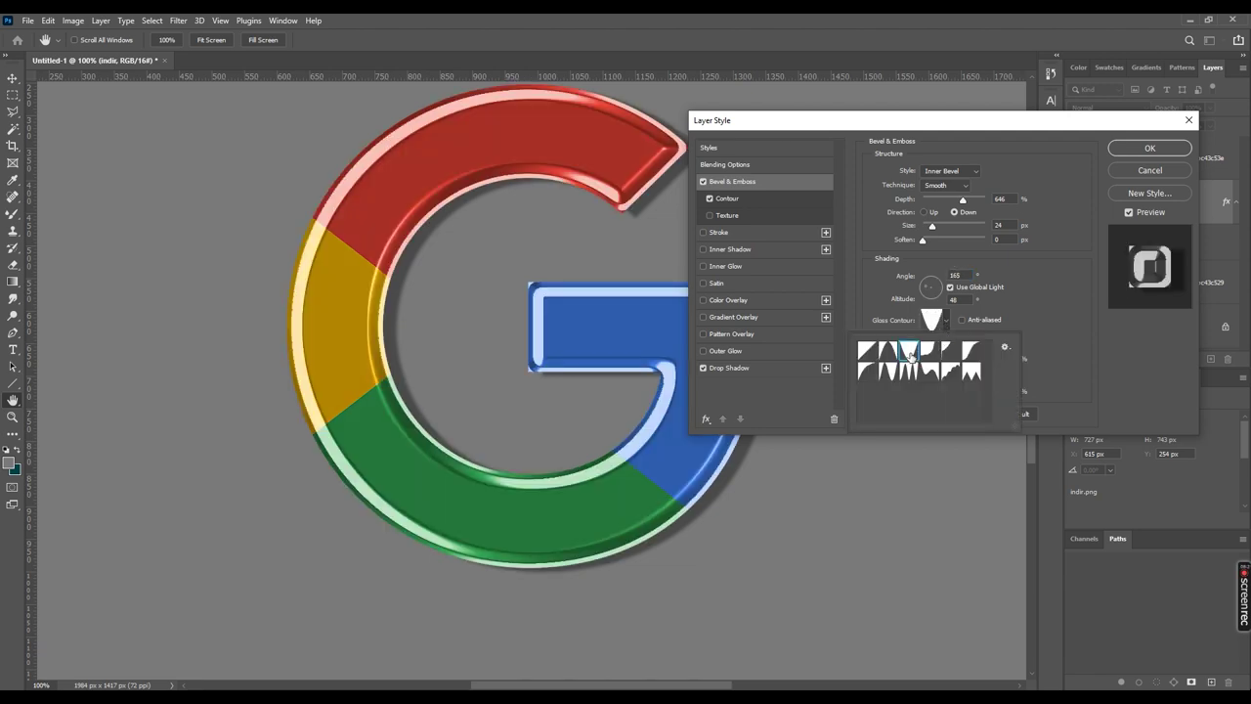
left_click(892, 354)
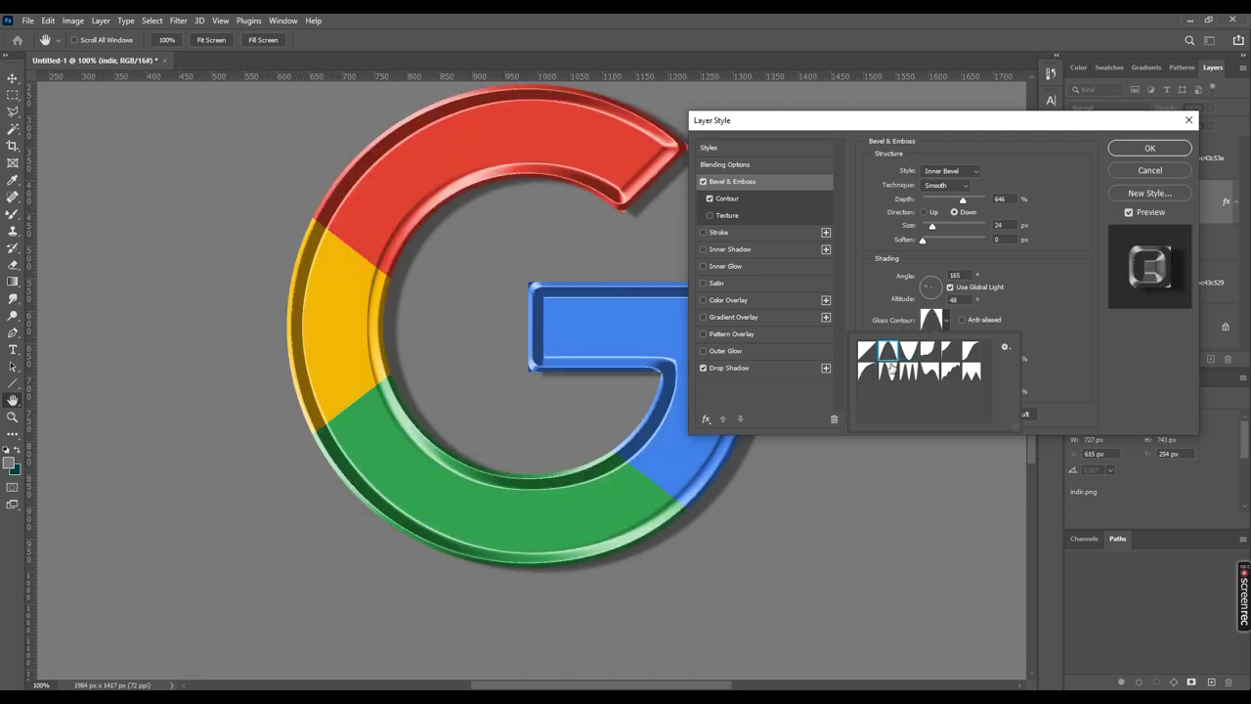
left_click(892, 374)
left_click(909, 371)
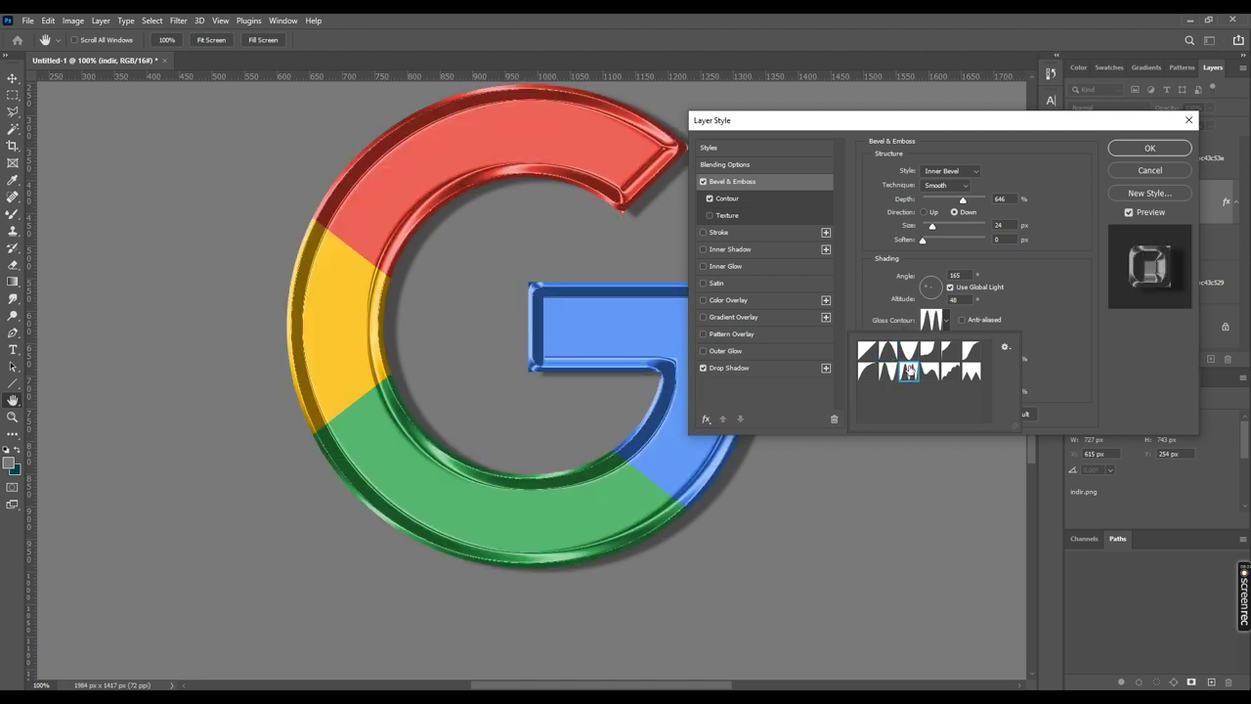
left_click(1146, 150)
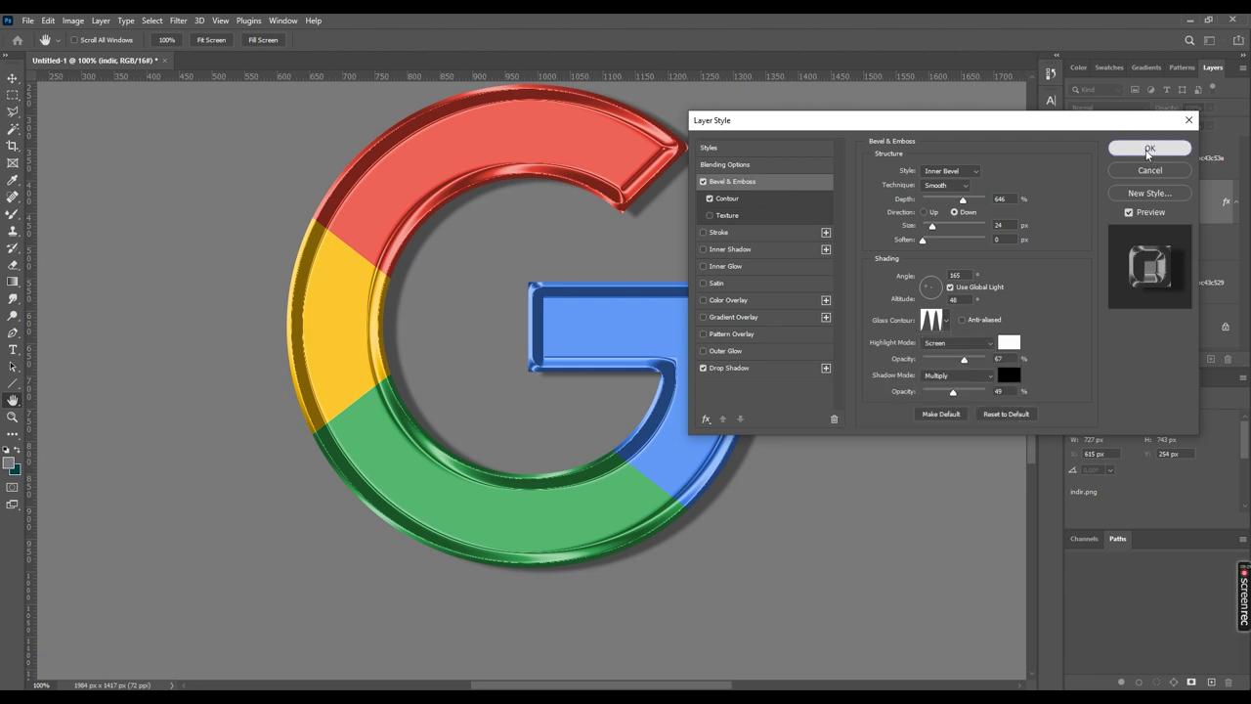
left_click(1146, 150)
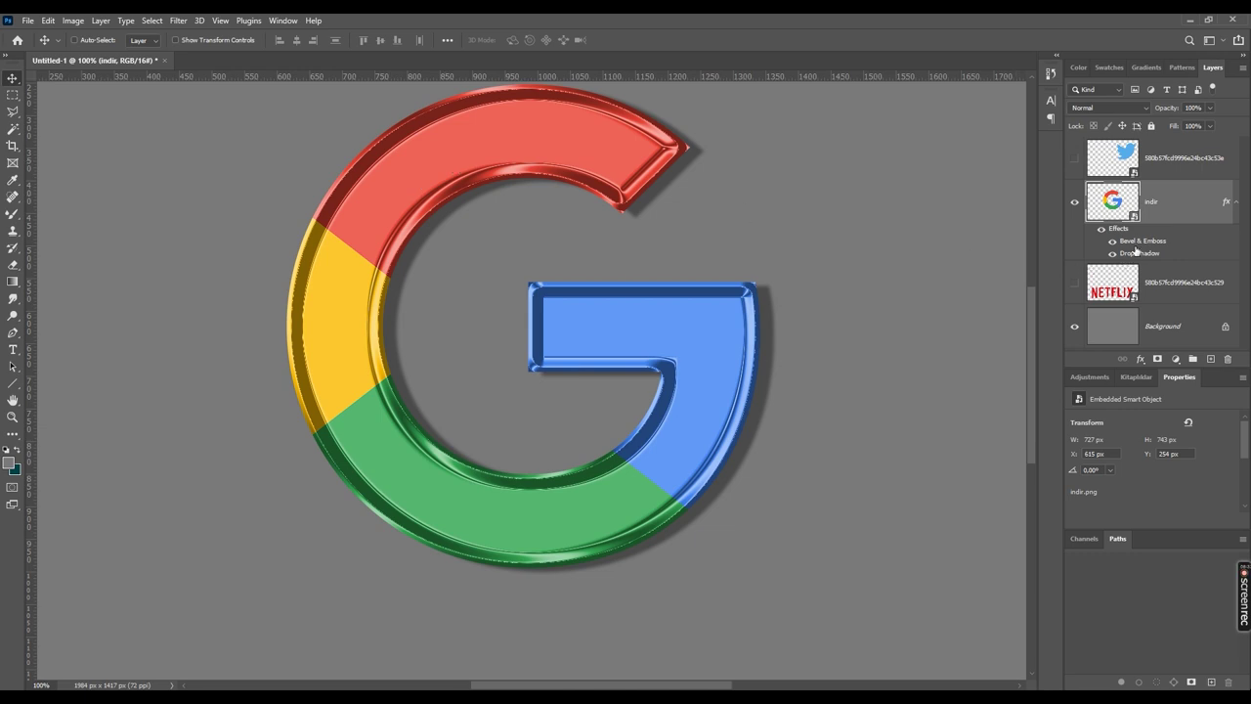
Hide the Google G layer and show the Twitter bird, centred on the canvas.
left_click(1075, 207)
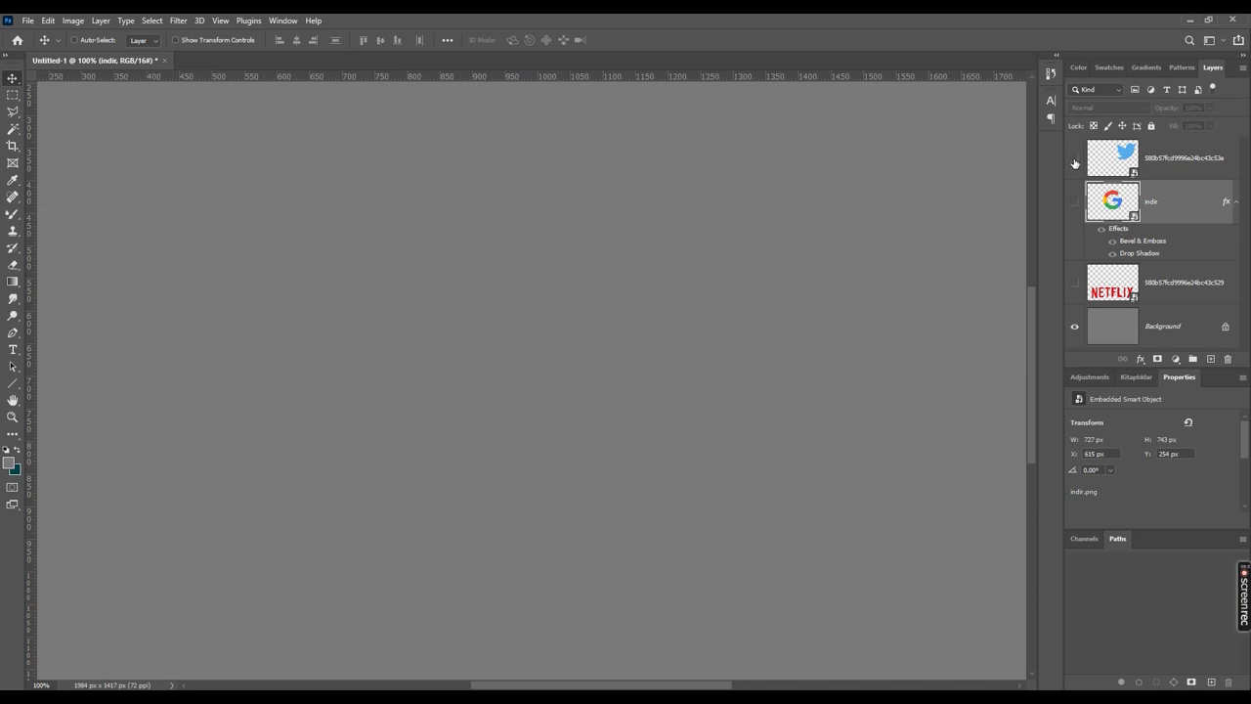
left_click(1075, 161)
left_click(1153, 161)
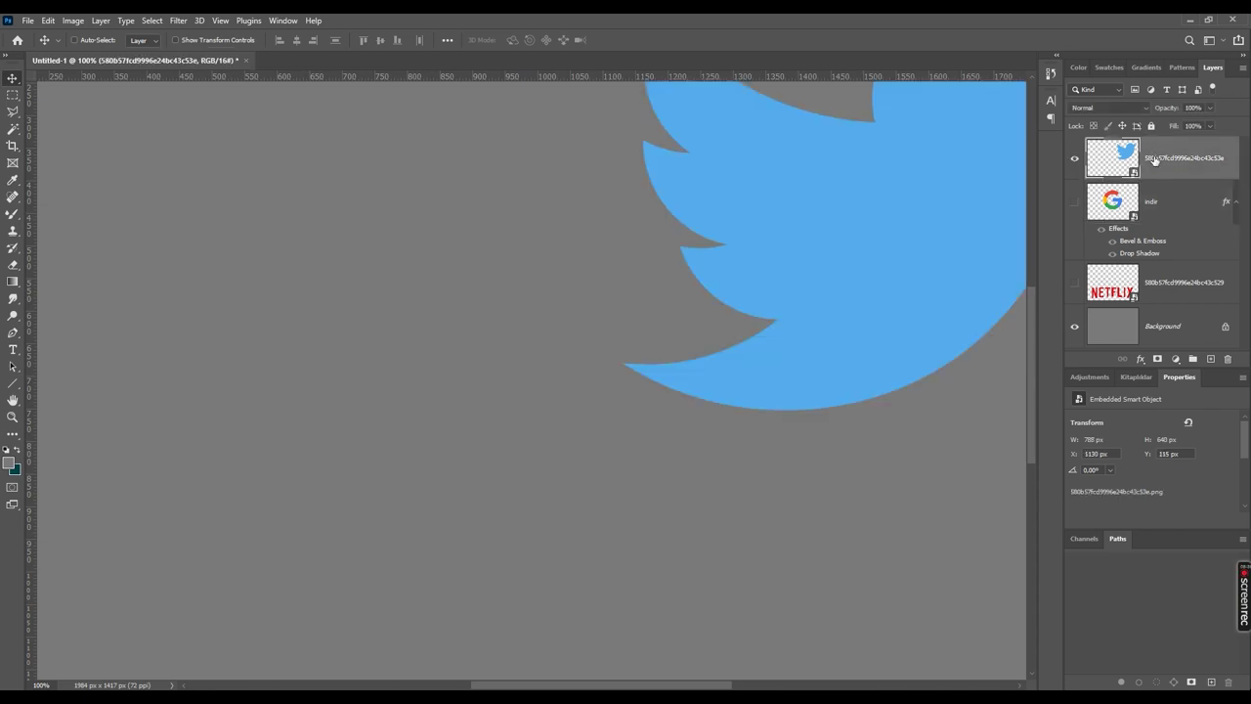
mouse_move(790, 228)
left_mouse_down()
mouse_move(399, 371)
mouse_move(462, 387)
left_mouse_up()
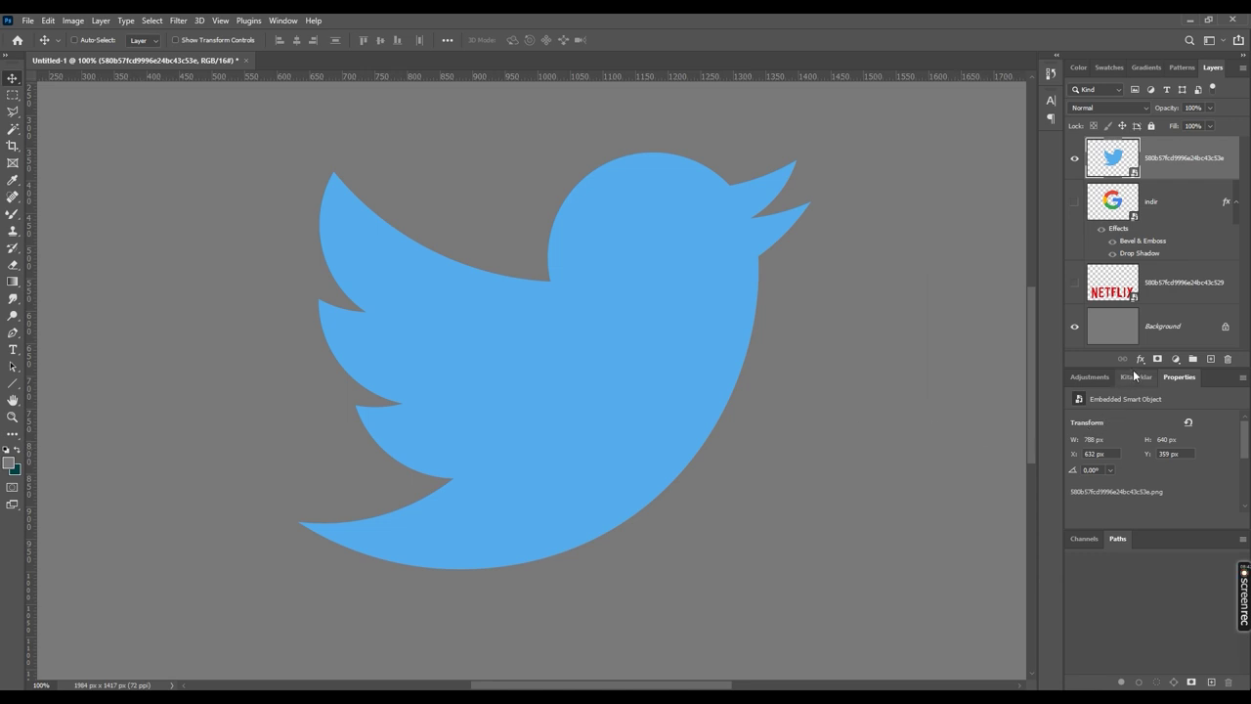
Fill the Background layer with dark grey #272727, then reselect the bird layer.
left_click(1115, 345)
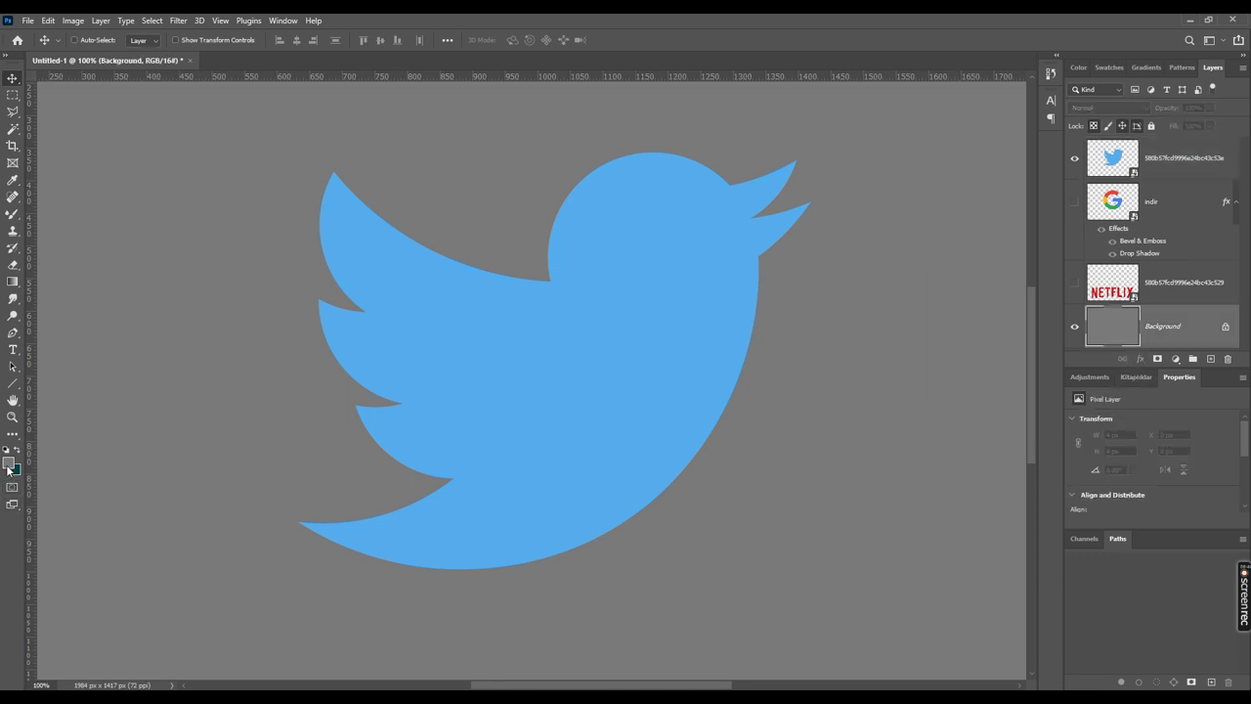
left_click(9, 463)
left_click_drag(707, 326, 587, 341)
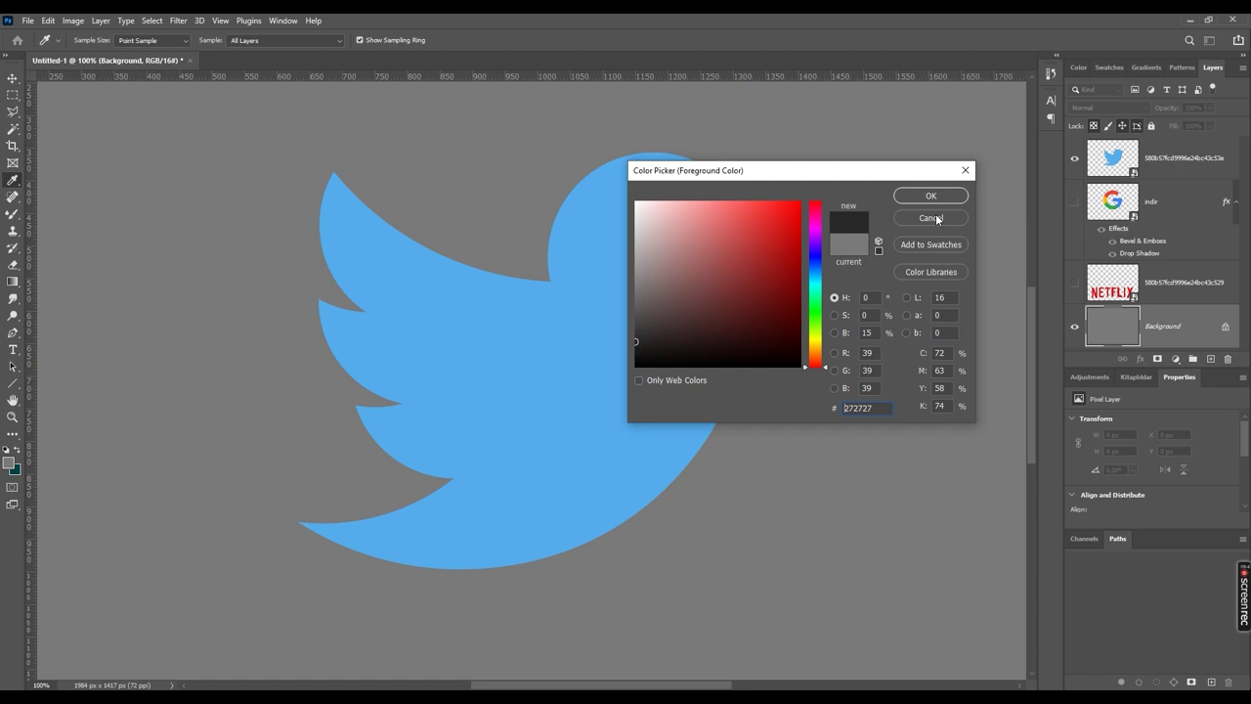
left_click(912, 197)
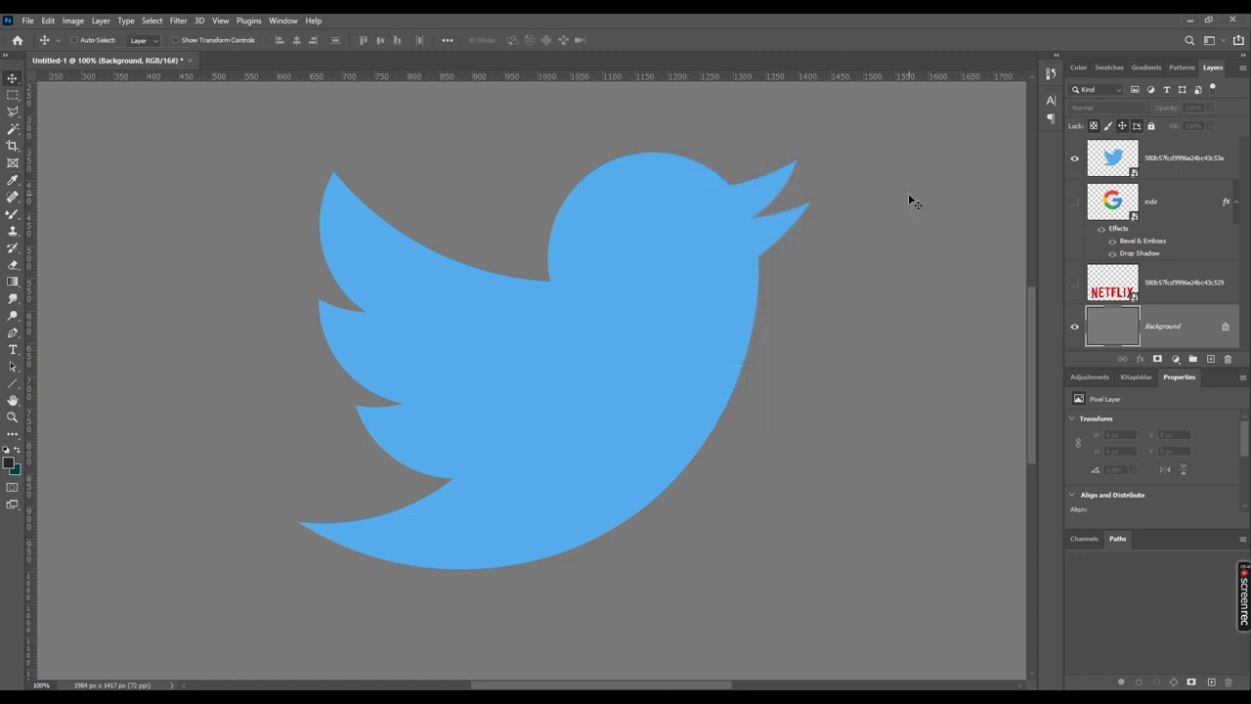
key("alt+BackSpace")
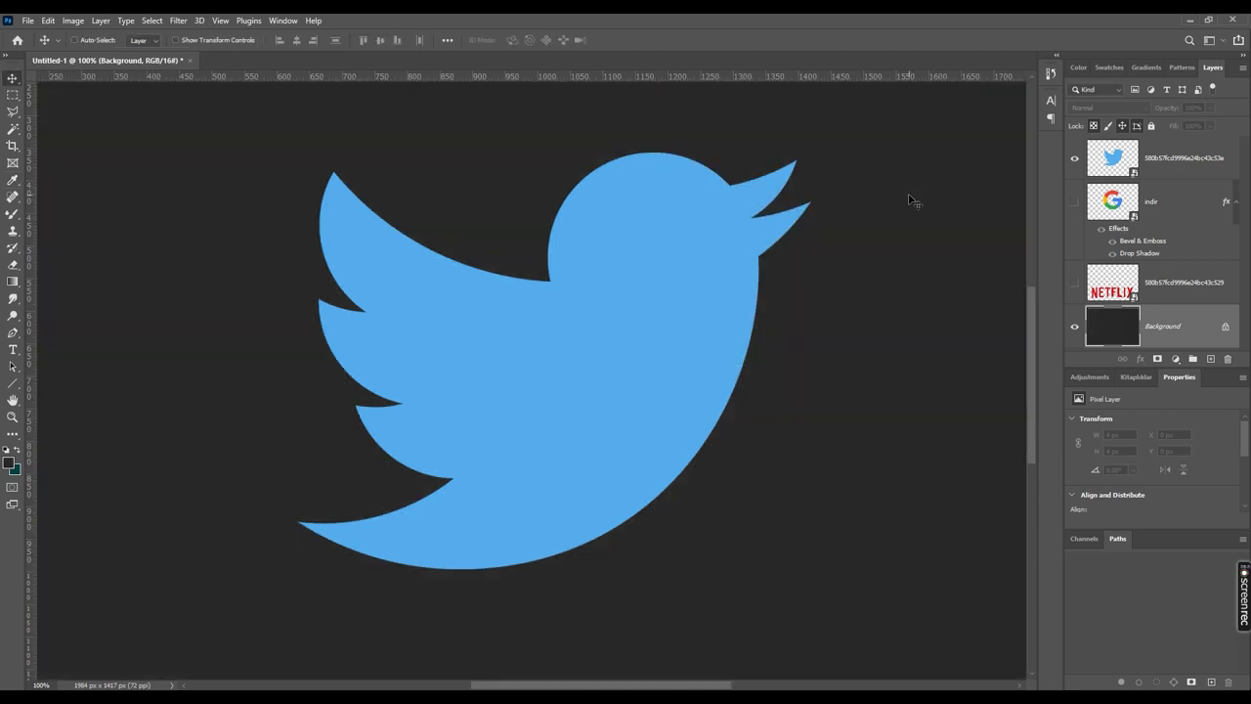
left_click(1168, 159)
left_click(1140, 360)
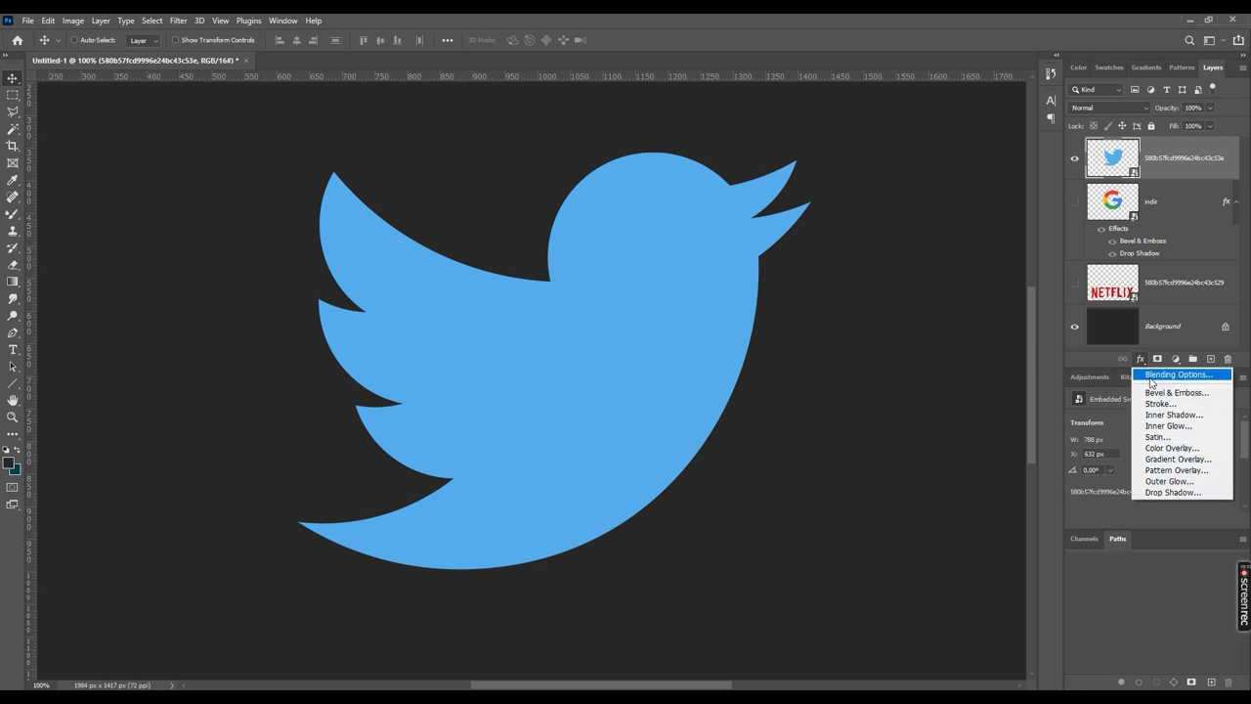
Add an Outer Glow to the bird using its own blue, brightened to #149bff.
left_click(1151, 377)
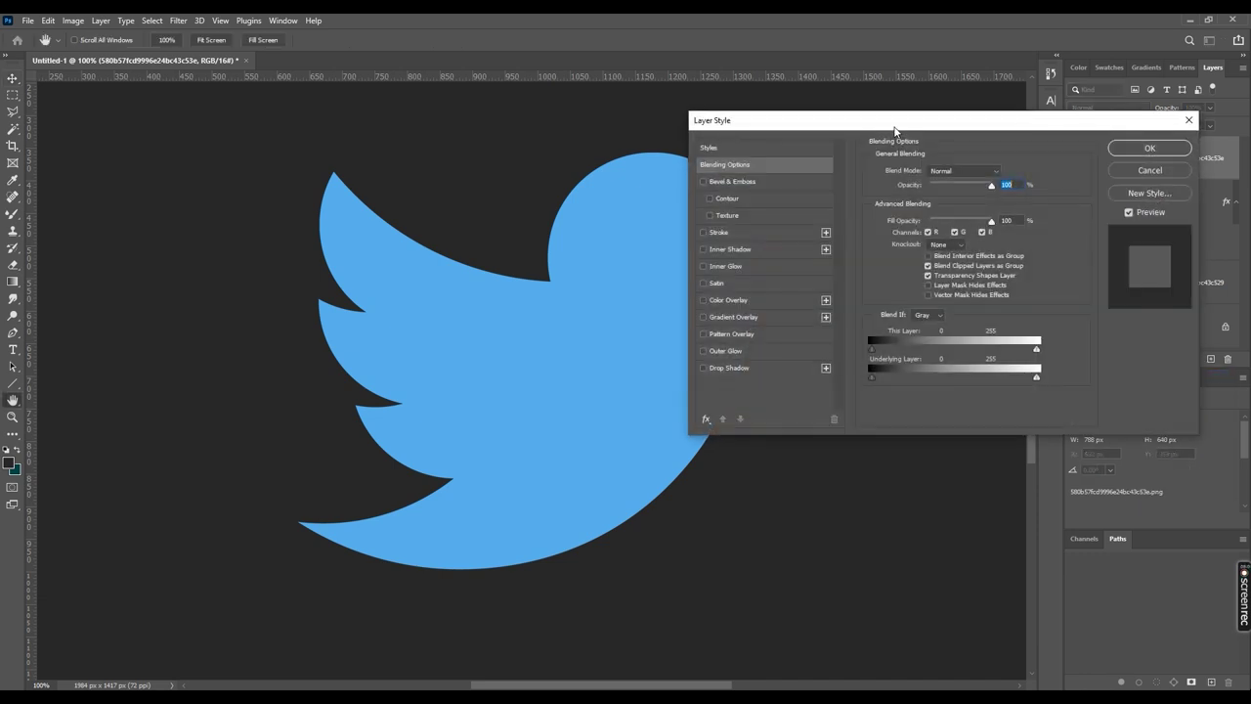
left_click_drag(894, 130, 858, 131)
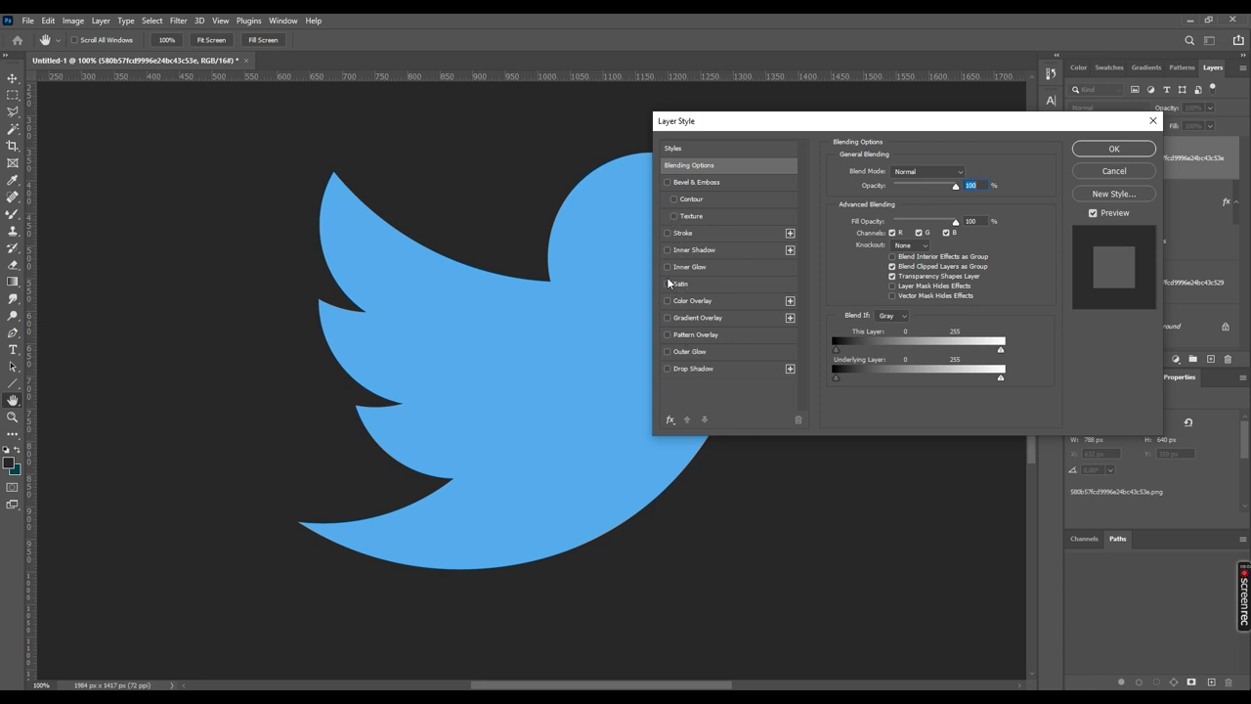
left_click(667, 351)
left_click(694, 351)
mouse_move(804, 132)
left_mouse_down()
mouse_move(287, 132)
mouse_move(832, 204)
left_mouse_up()
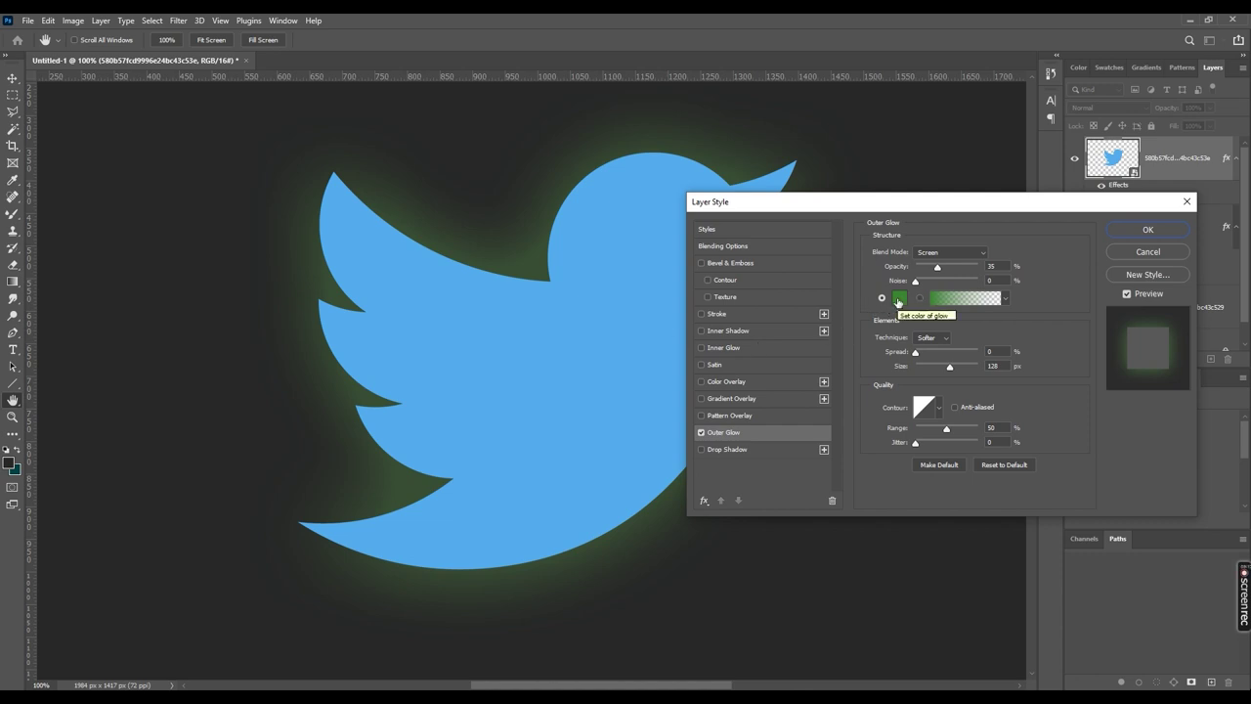
left_click(900, 303)
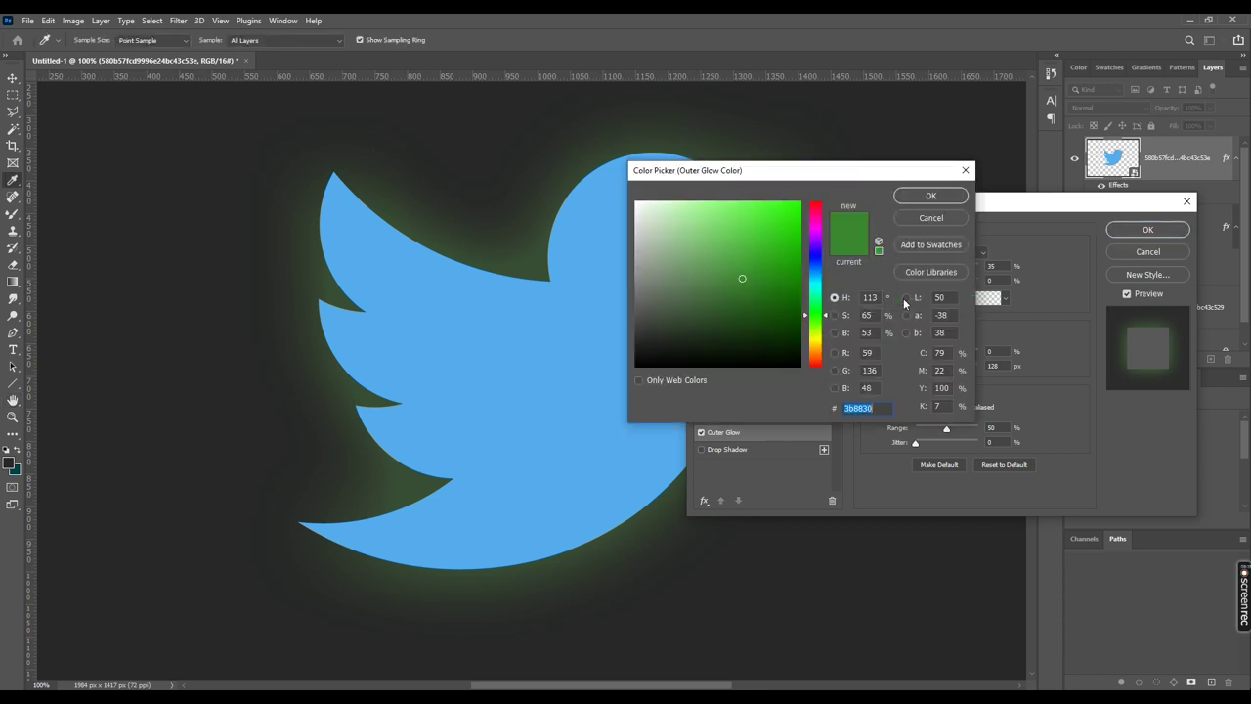
left_click(496, 332)
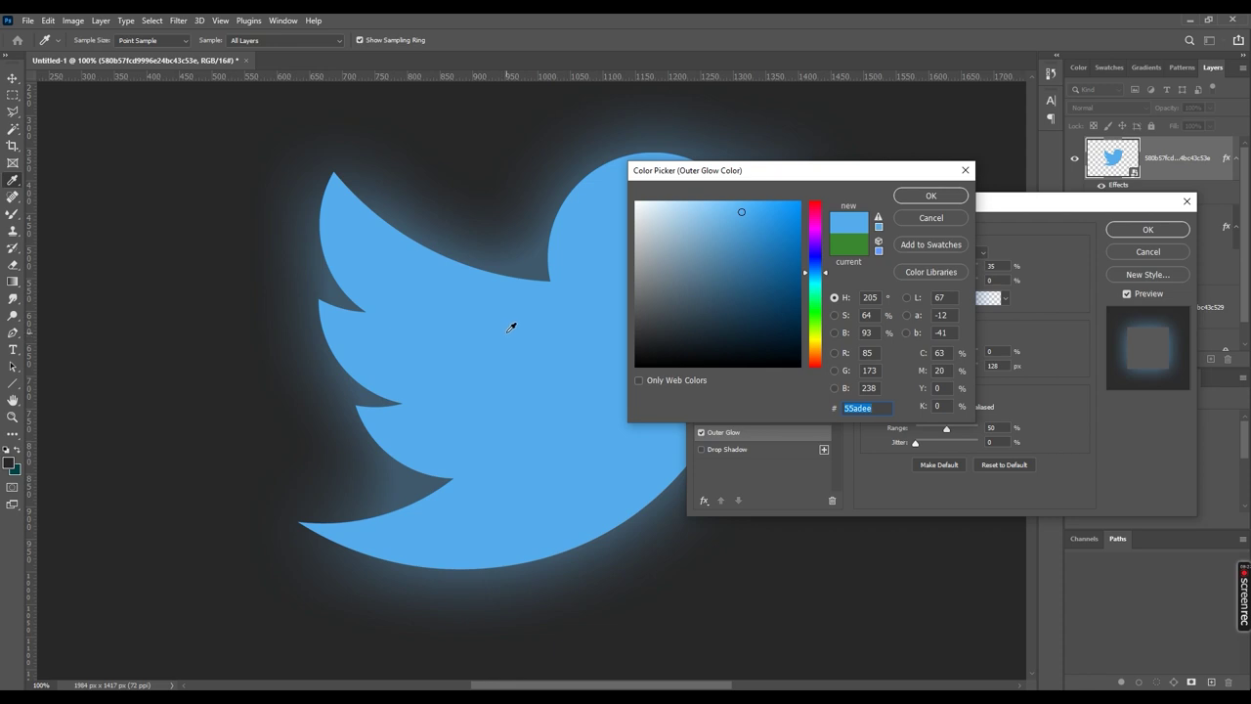
left_click_drag(686, 249, 787, 201)
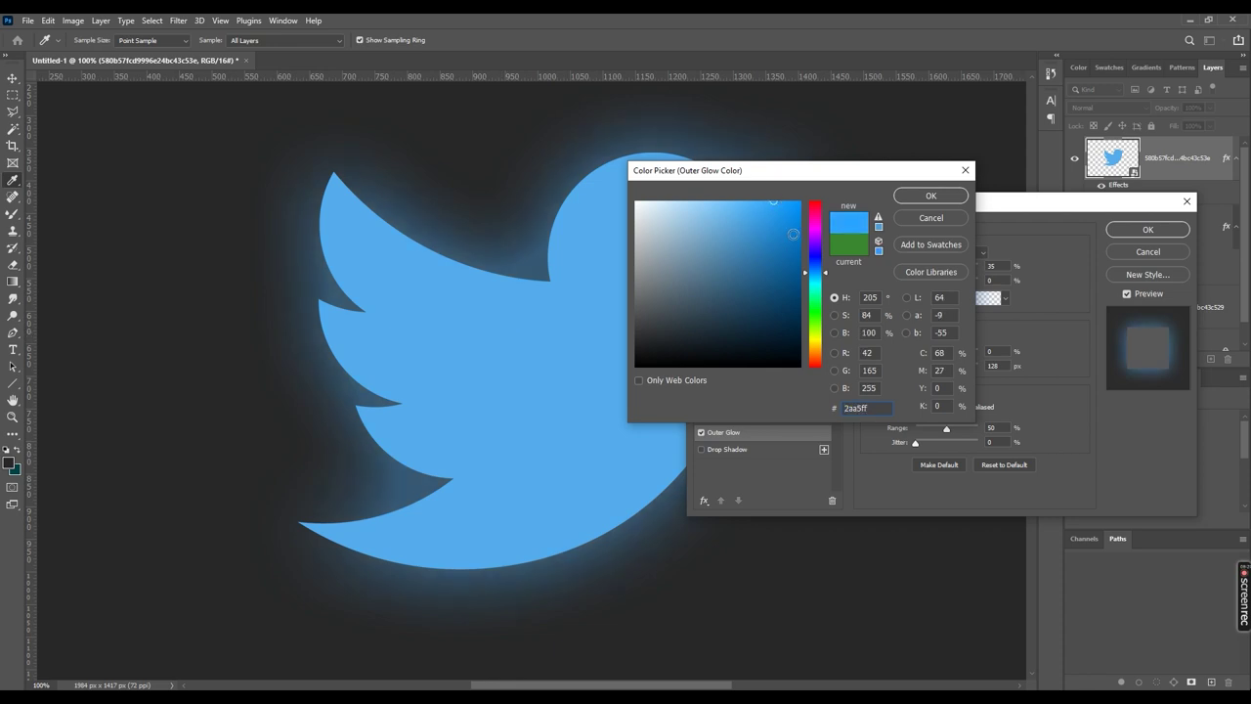
left_click(917, 198)
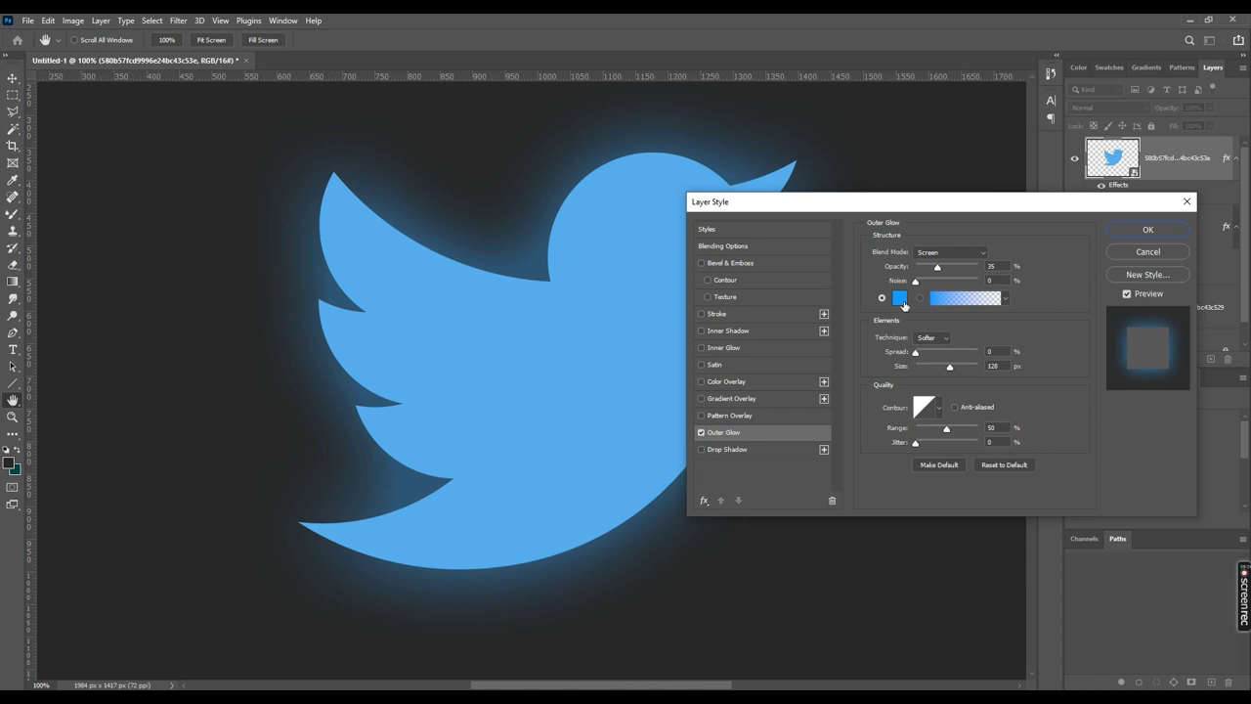
Set the bird's outer glow opacity to 54% and add some grain.
mouse_move(942, 267)
left_mouse_down()
mouse_move(953, 265)
mouse_move(927, 267)
left_mouse_up()
mouse_move(926, 267)
left_mouse_down()
mouse_move(981, 268)
mouse_move(952, 272)
left_mouse_up()
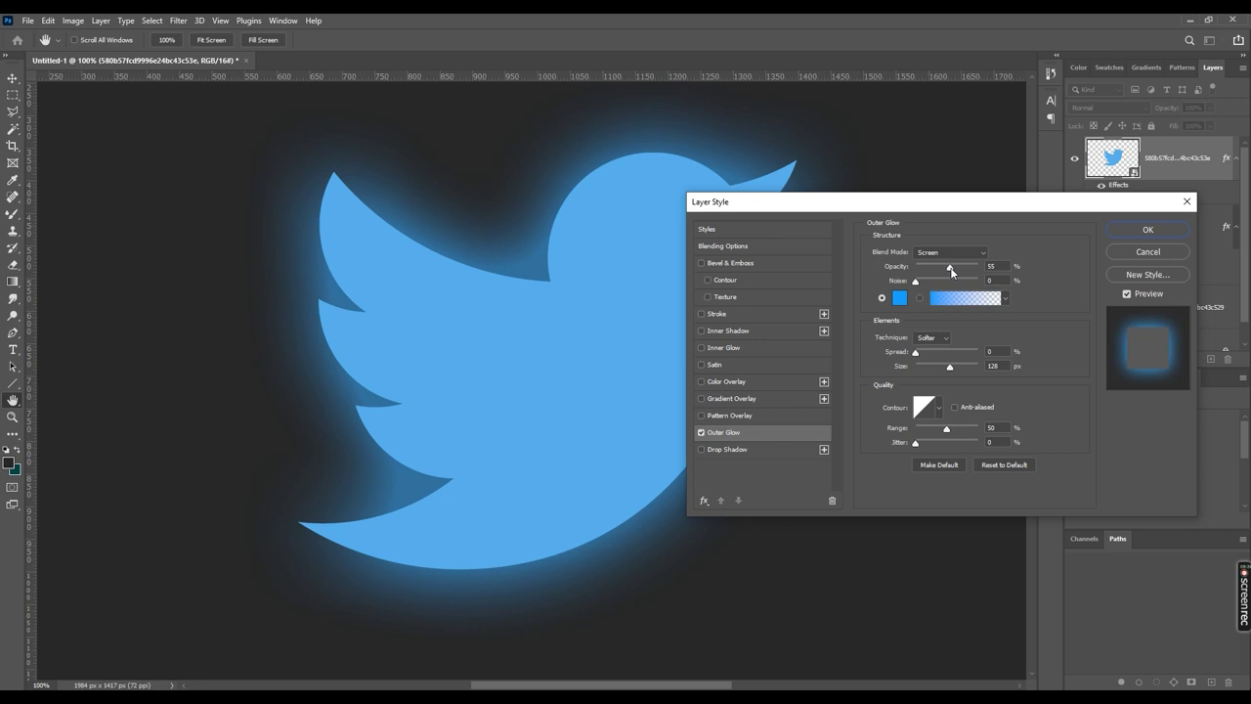
left_click_drag(951, 273, 951, 273)
left_click_drag(916, 281, 929, 285)
left_click_drag(928, 284, 915, 284)
Set the outer glow size to 65 px, range to 65% and jitter to 18%.
left_click_drag(949, 365, 926, 368)
left_click_drag(926, 369, 939, 368)
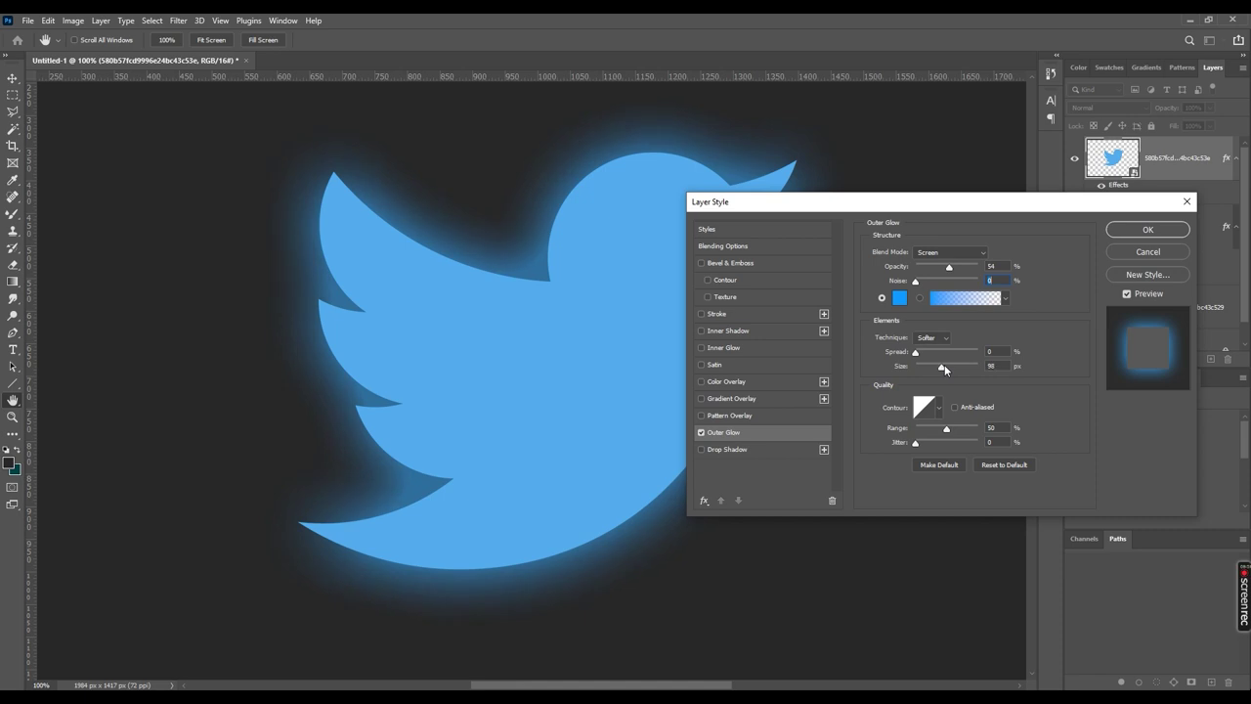
mouse_move(945, 369)
left_mouse_down()
mouse_move(940, 352)
mouse_move(918, 356)
left_mouse_up()
key("shift+Tab")
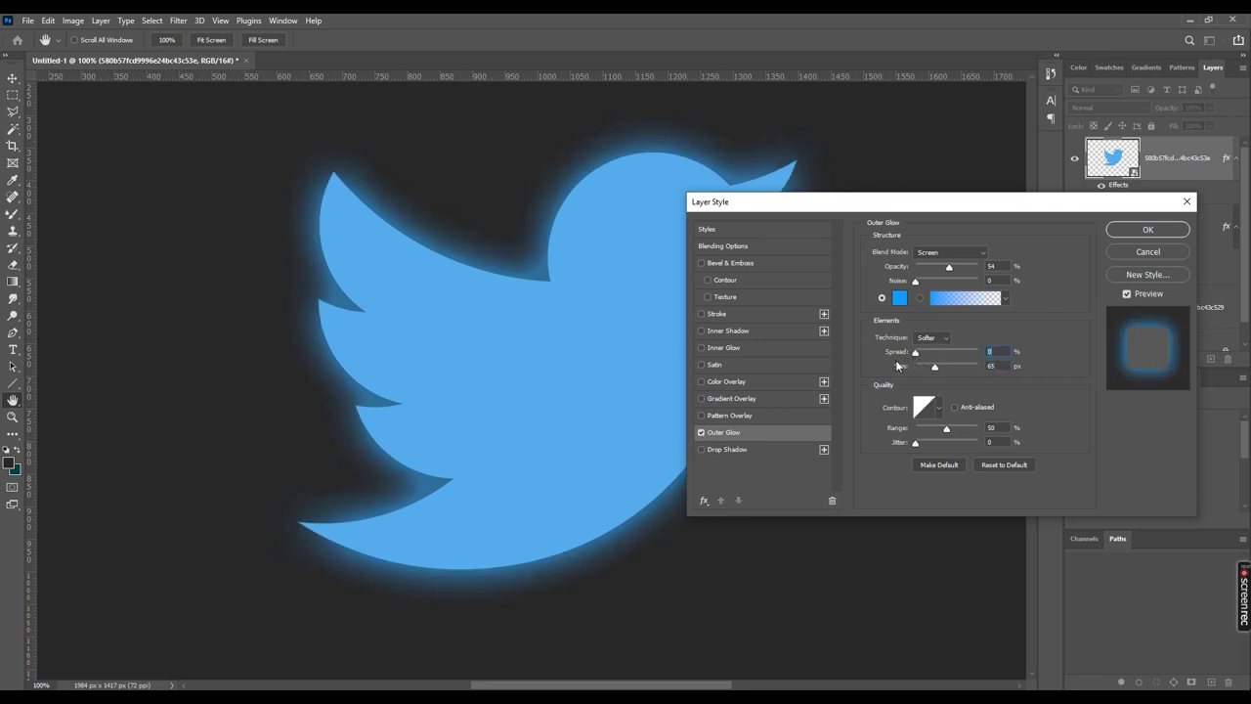
mouse_move(945, 431)
left_mouse_down()
mouse_move(933, 427)
mouse_move(951, 428)
left_mouse_up()
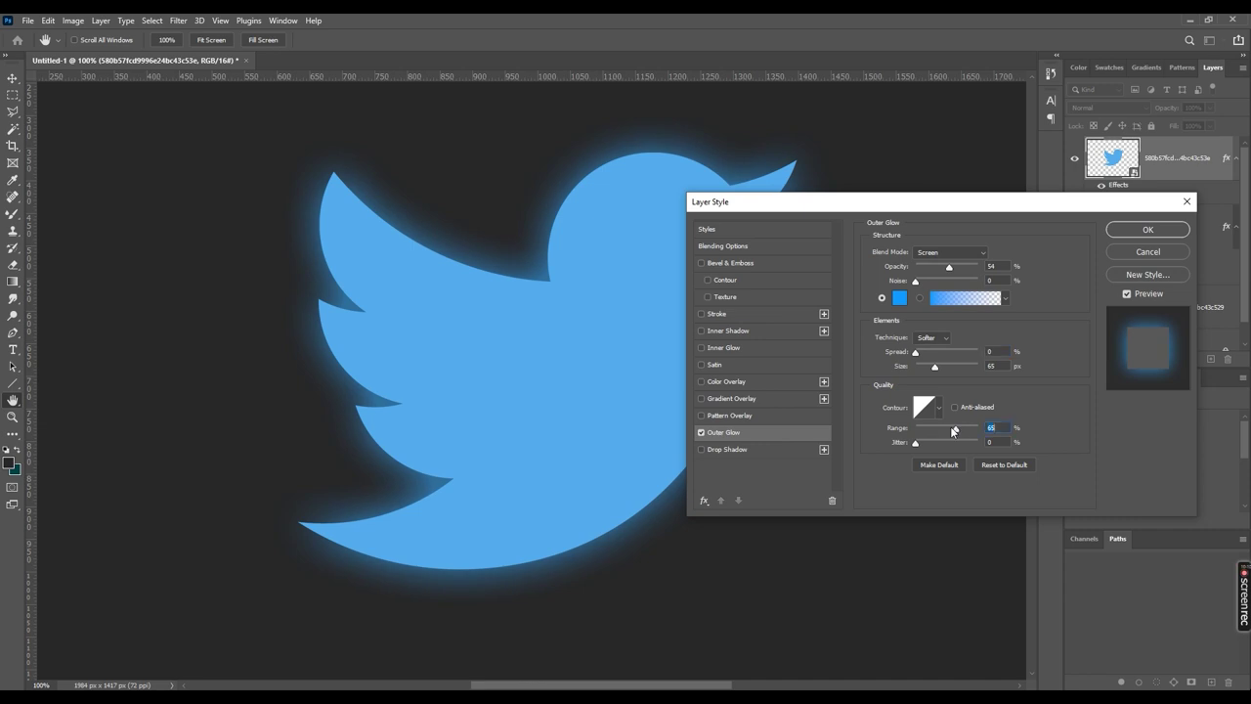
left_click_drag(934, 448, 925, 441)
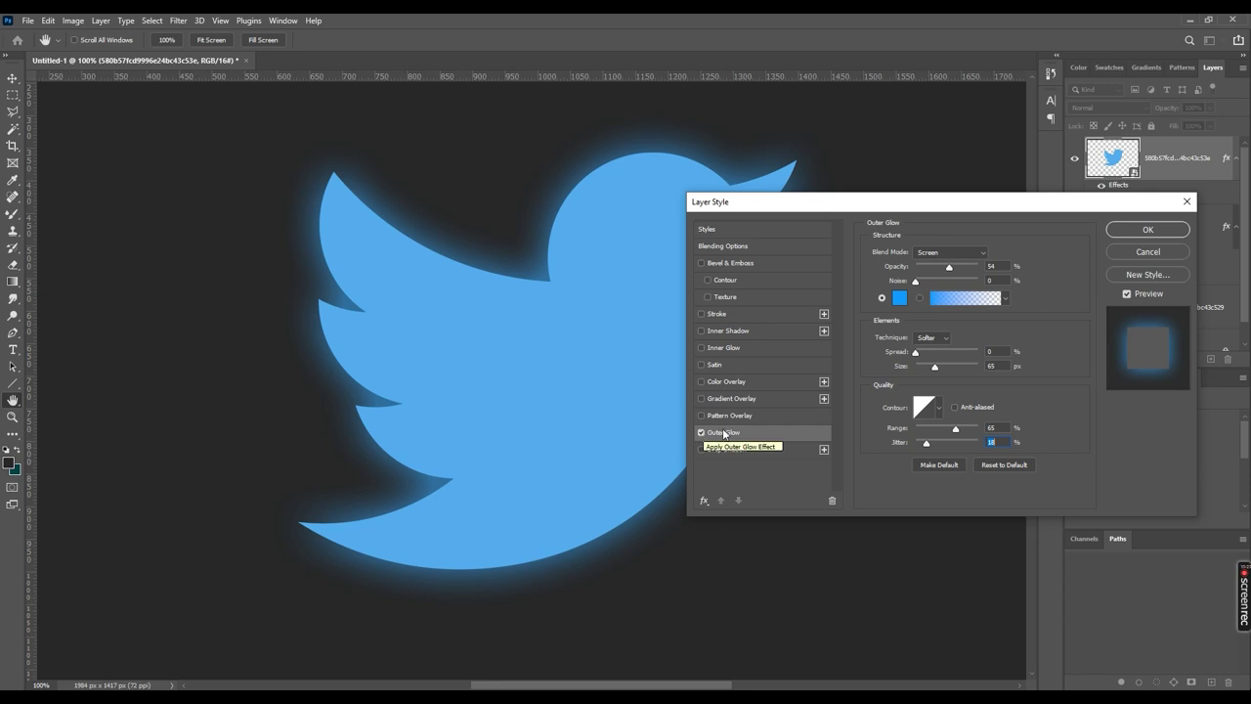
Apply the outer glow and marquee-select a tall thin strip near the canvas's left edge.
left_click(1121, 229)
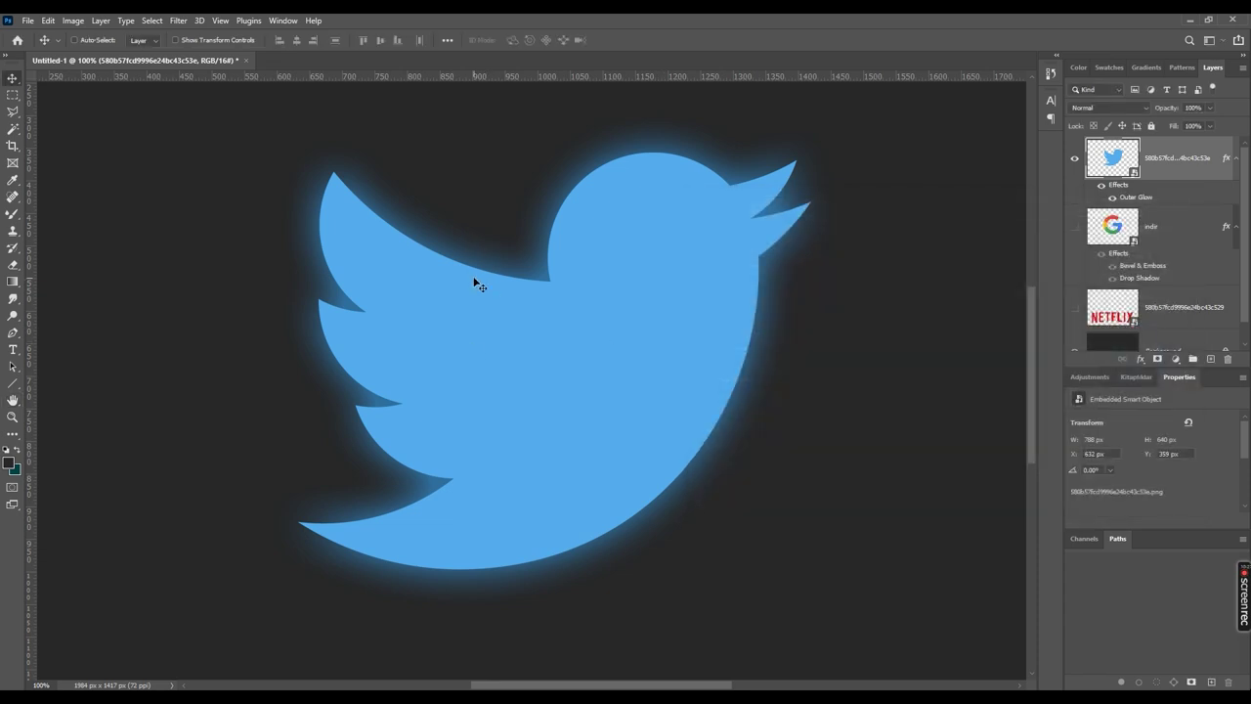
scroll(493, 310, "down", 1)
scroll(494, 311, "down", 1)
scroll(494, 311, "down", 1)
scroll(497, 313, "up", 1)
scroll(497, 313, "up", 1)
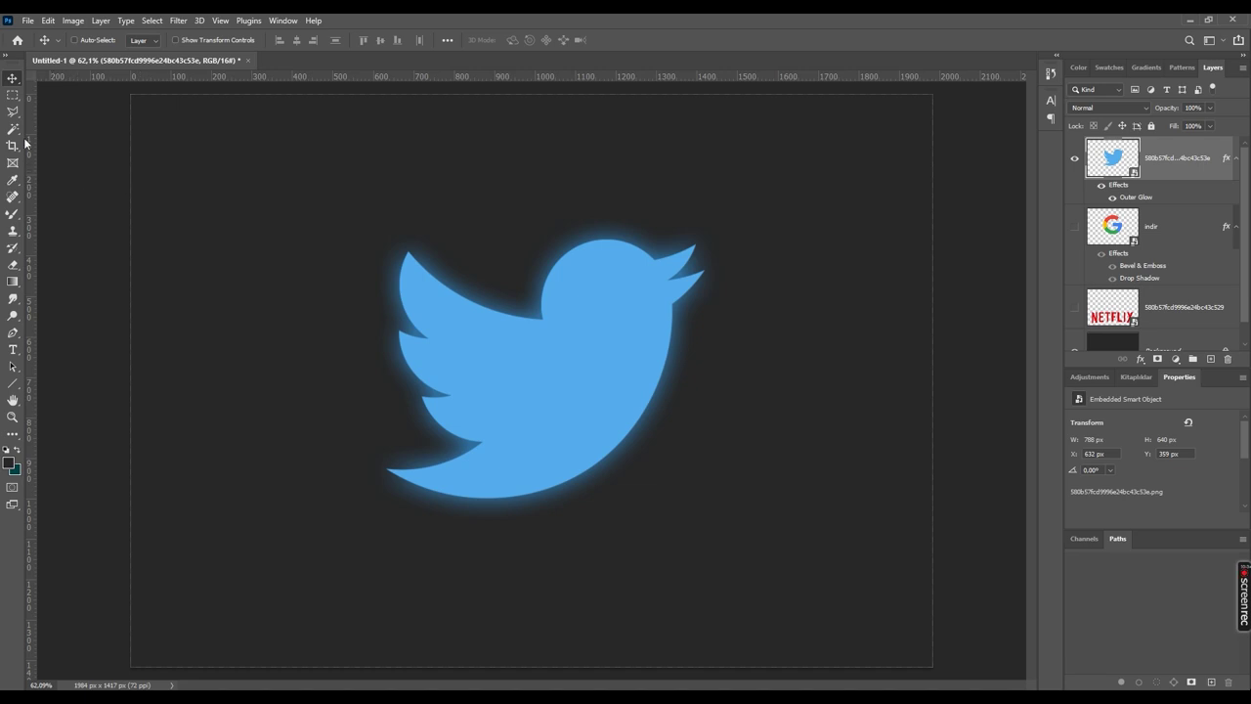
left_click(13, 95)
left_click_drag(160, 147, 188, 616)
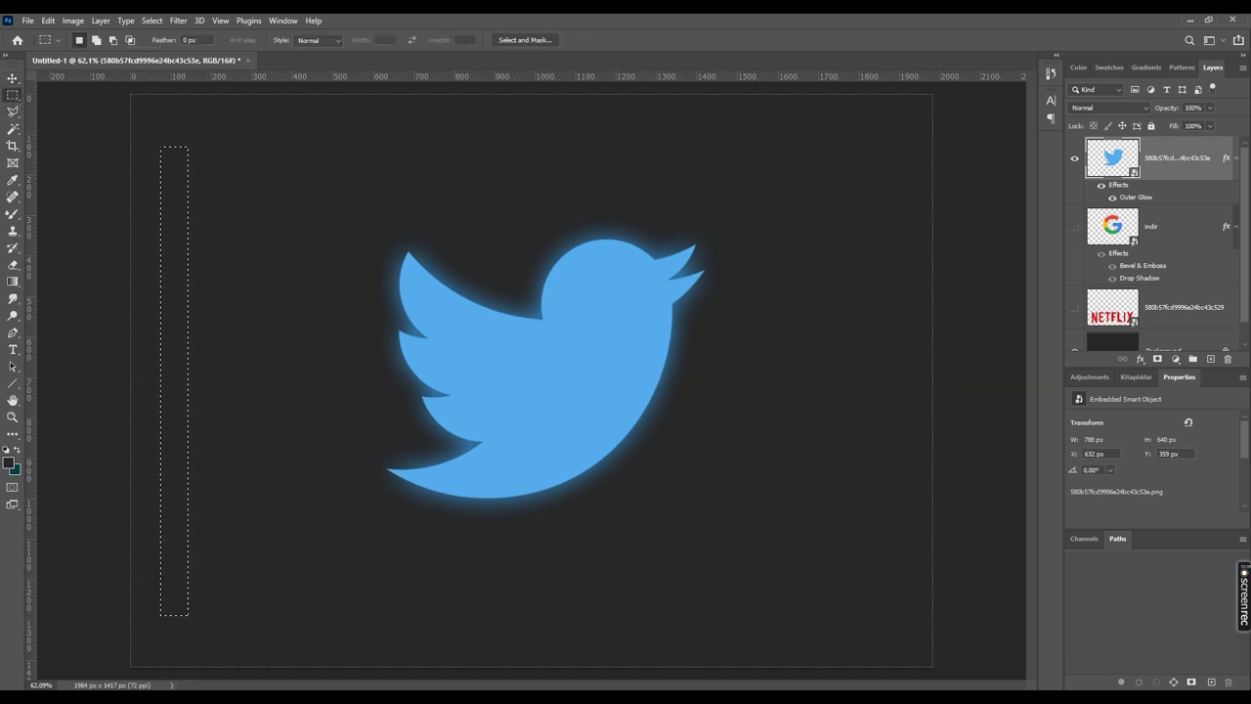
Rasterize the bird layer and fill the strip with the bird's sampled blue, then deselect.
left_click(9, 464)
left_click(564, 317)
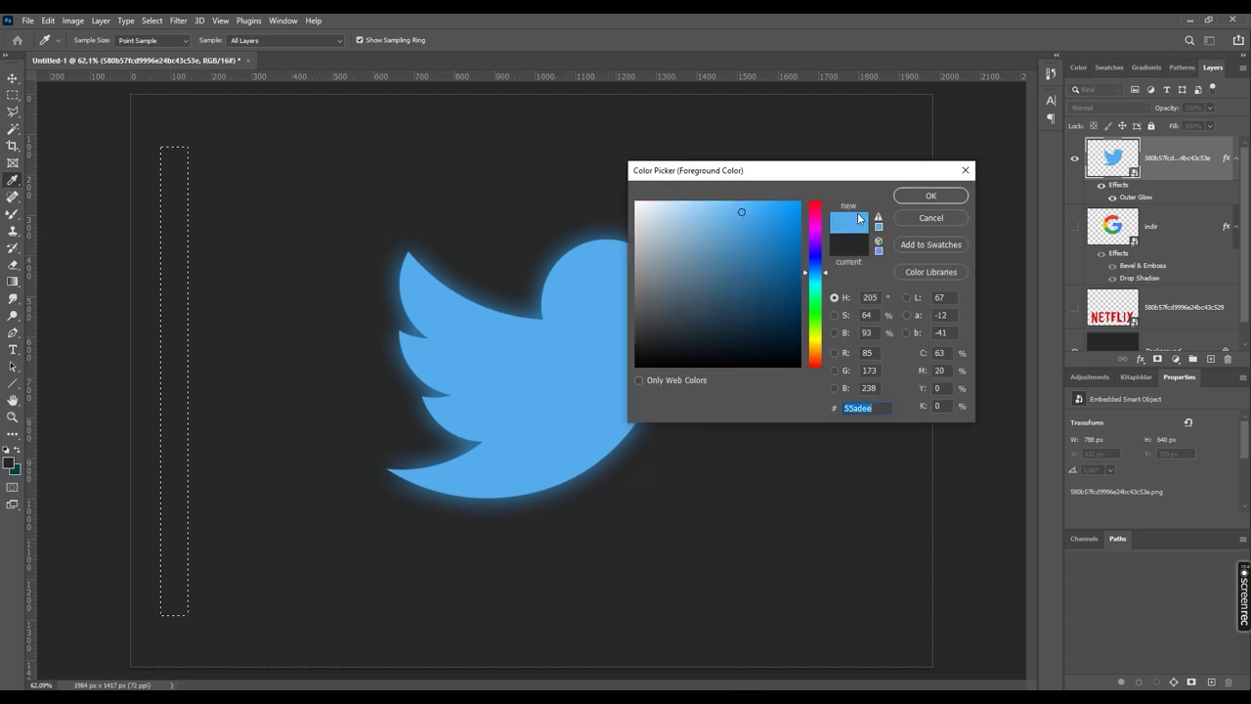
left_click(930, 196)
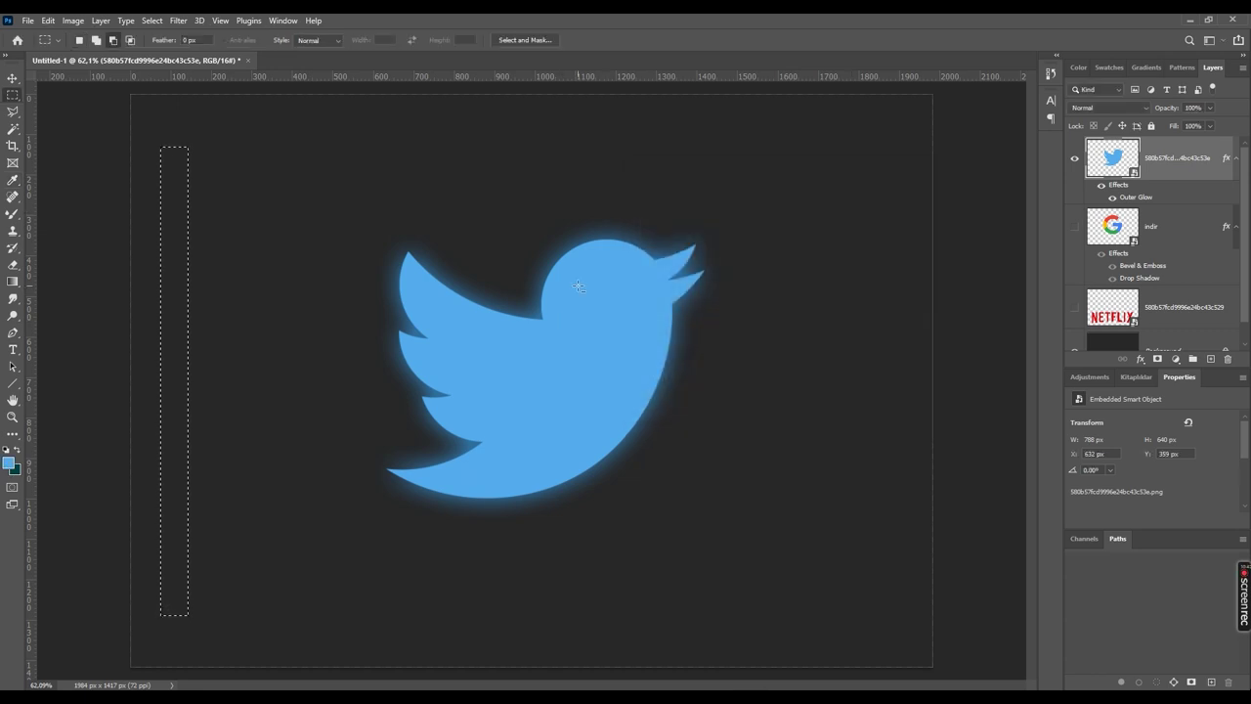
right_click(1126, 163)
right_click(1140, 159)
right_click(1167, 159)
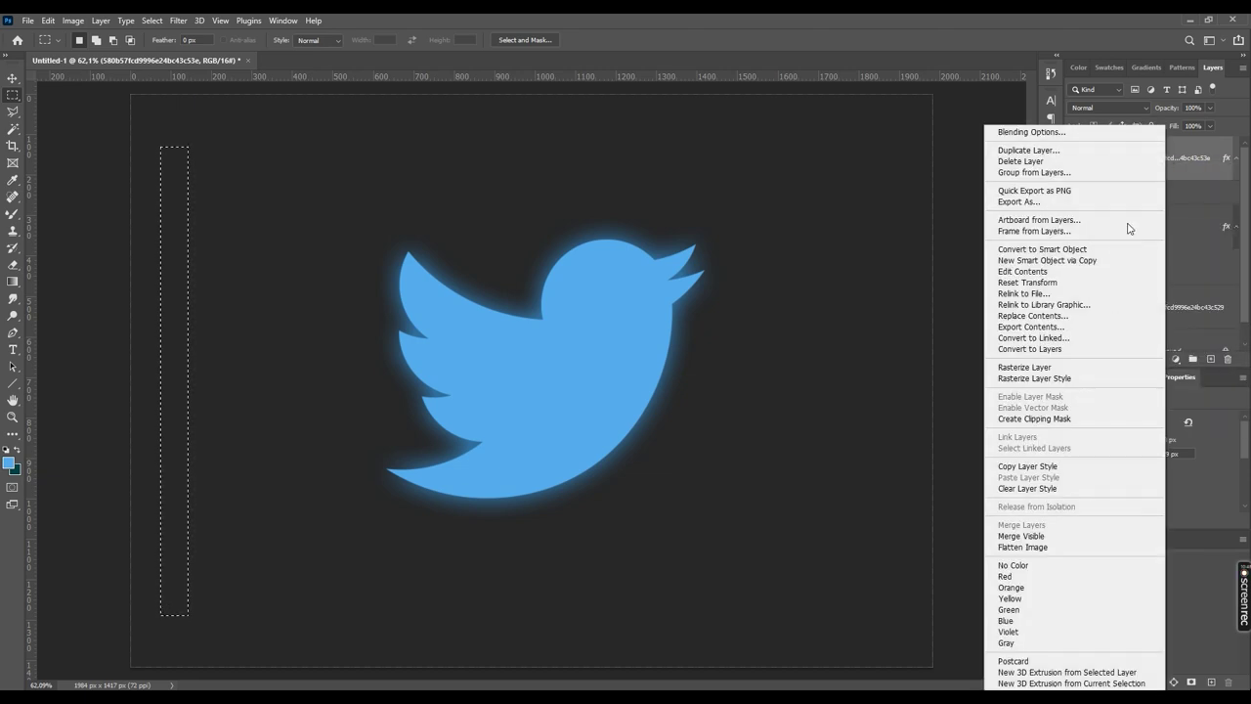
left_click(1077, 368)
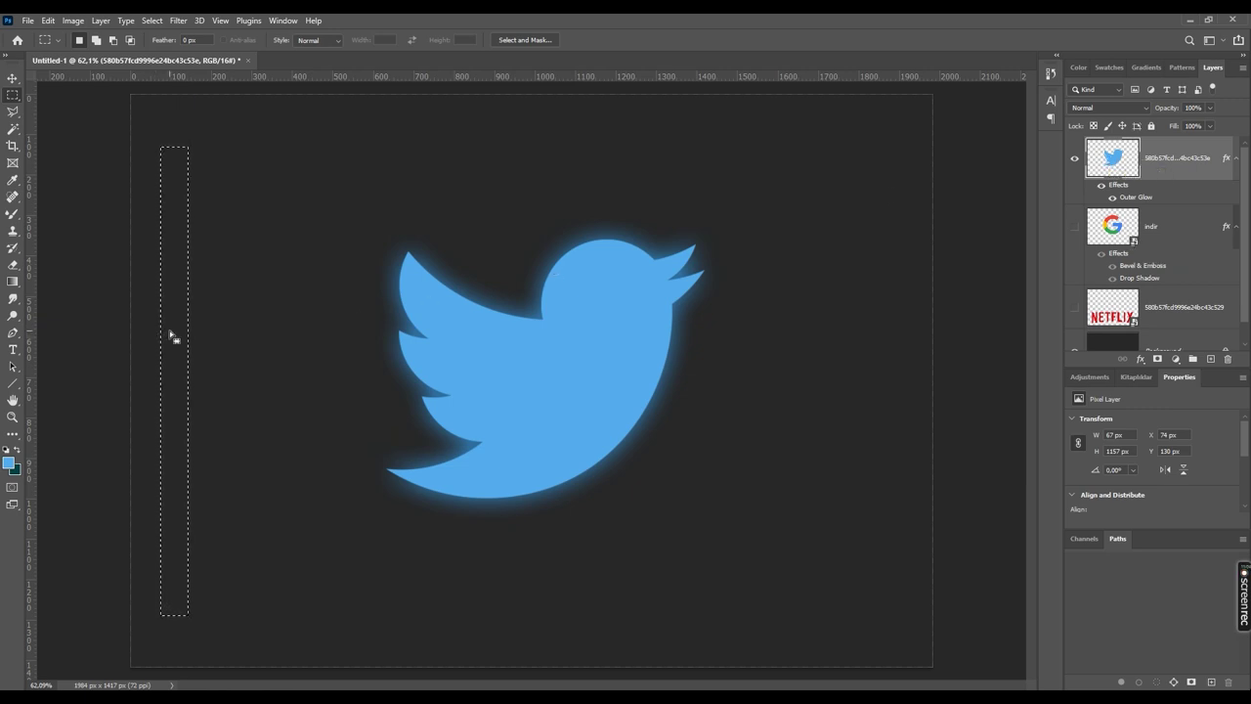
key("alt+BackSpace")
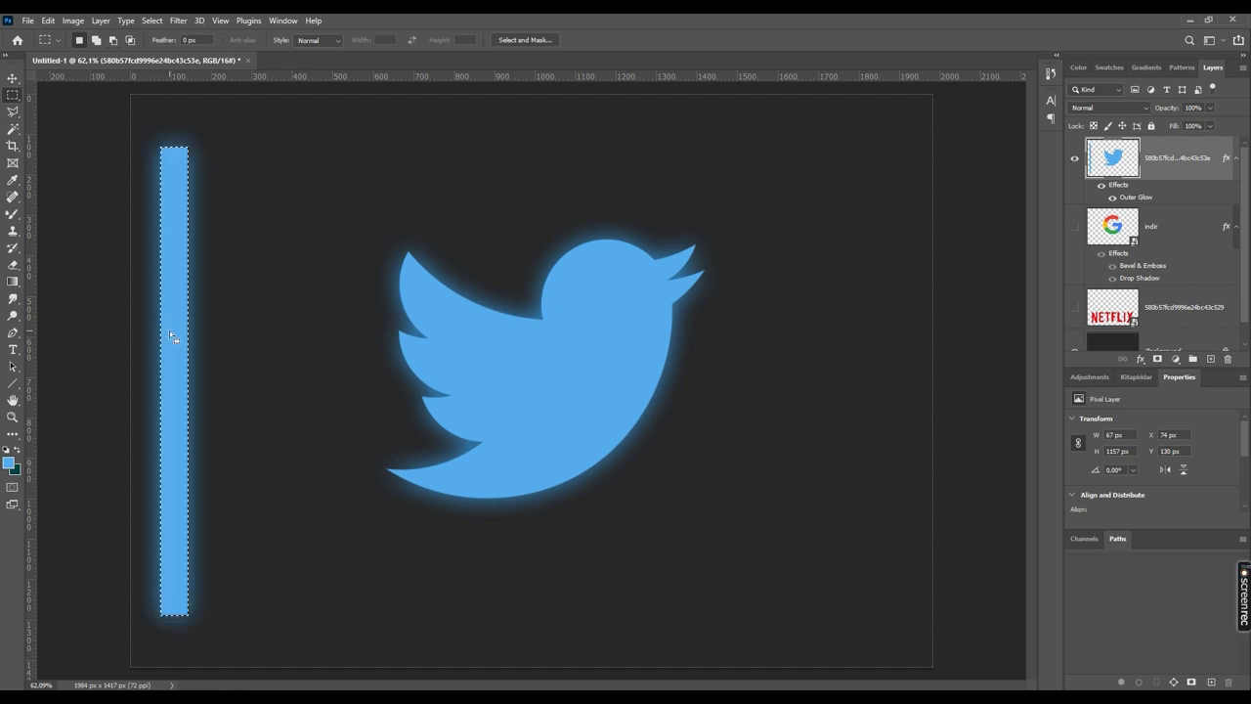
key("ctrl+d")
Paint a wavy halftone brush stroke around the bird.
left_click(13, 213)
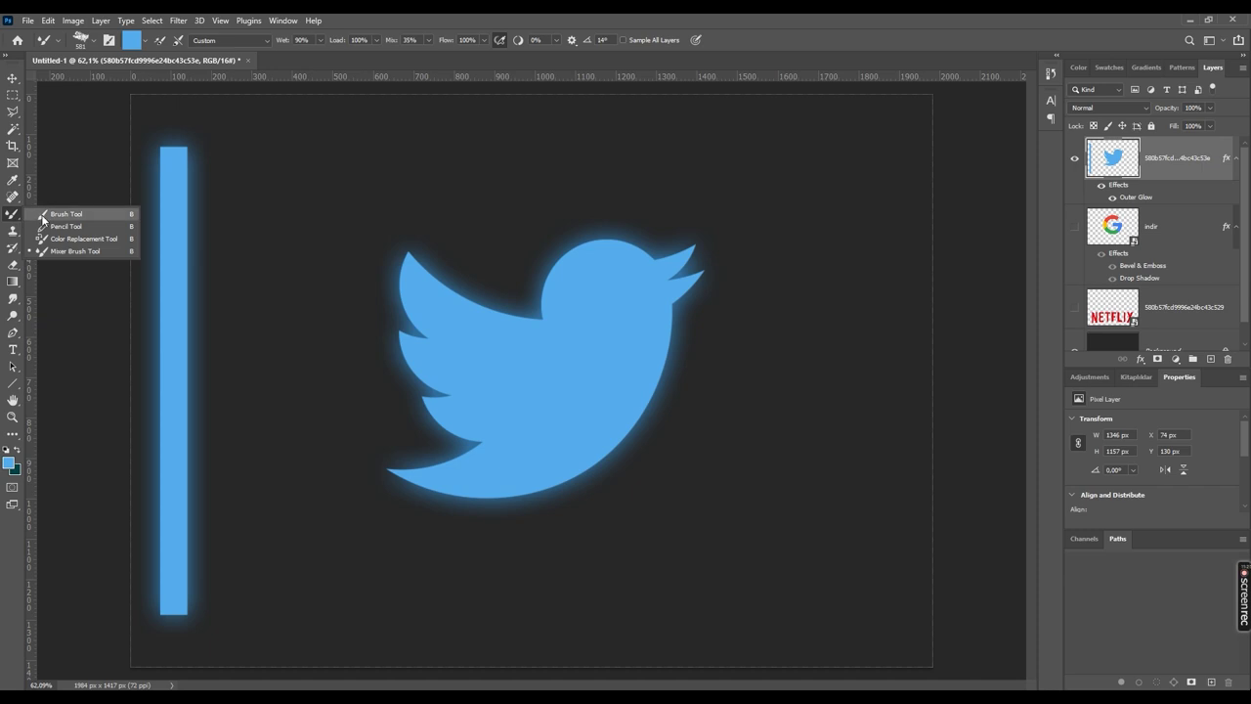
left_click(43, 214)
left_click(80, 40)
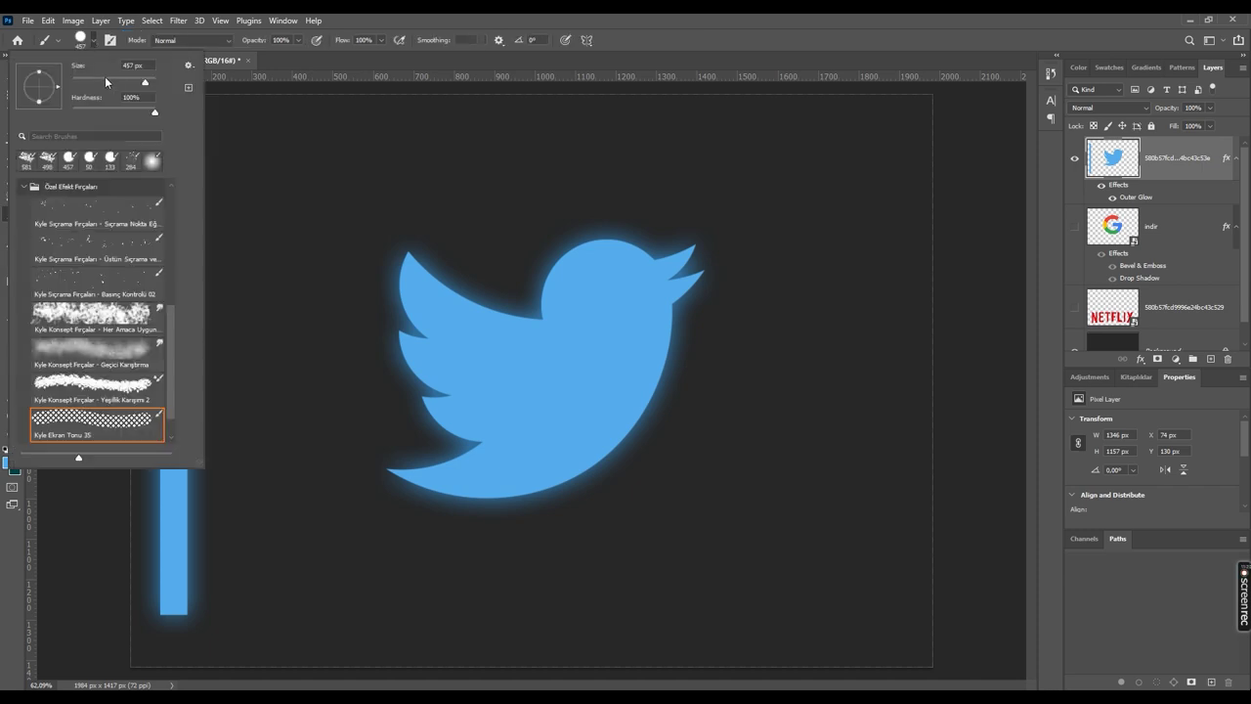
mouse_move(324, 169)
left_mouse_down()
mouse_move(460, 160)
mouse_move(734, 178)
mouse_move(832, 290)
mouse_move(808, 465)
mouse_move(676, 550)
mouse_move(463, 612)
mouse_move(292, 479)
left_mouse_up()
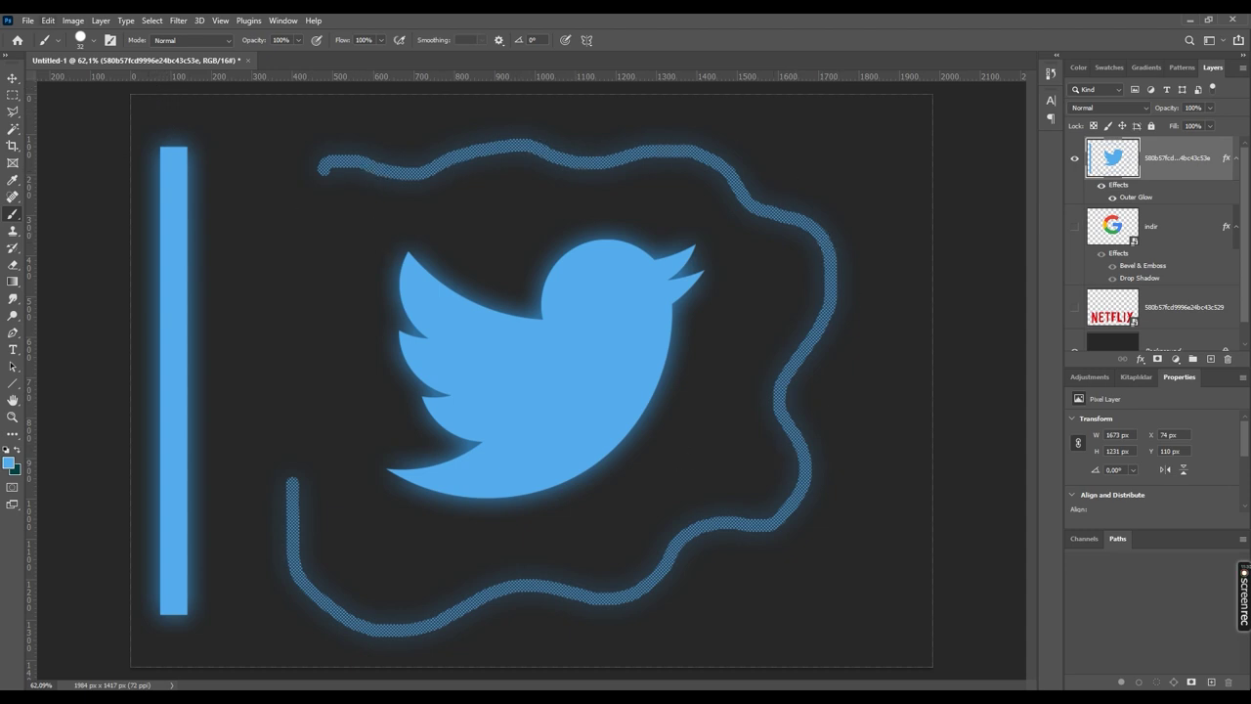
Undo the halftone stroke and draw a thin wavy pencil line looping around the bird.
right_click(14, 217)
left_click(78, 225)
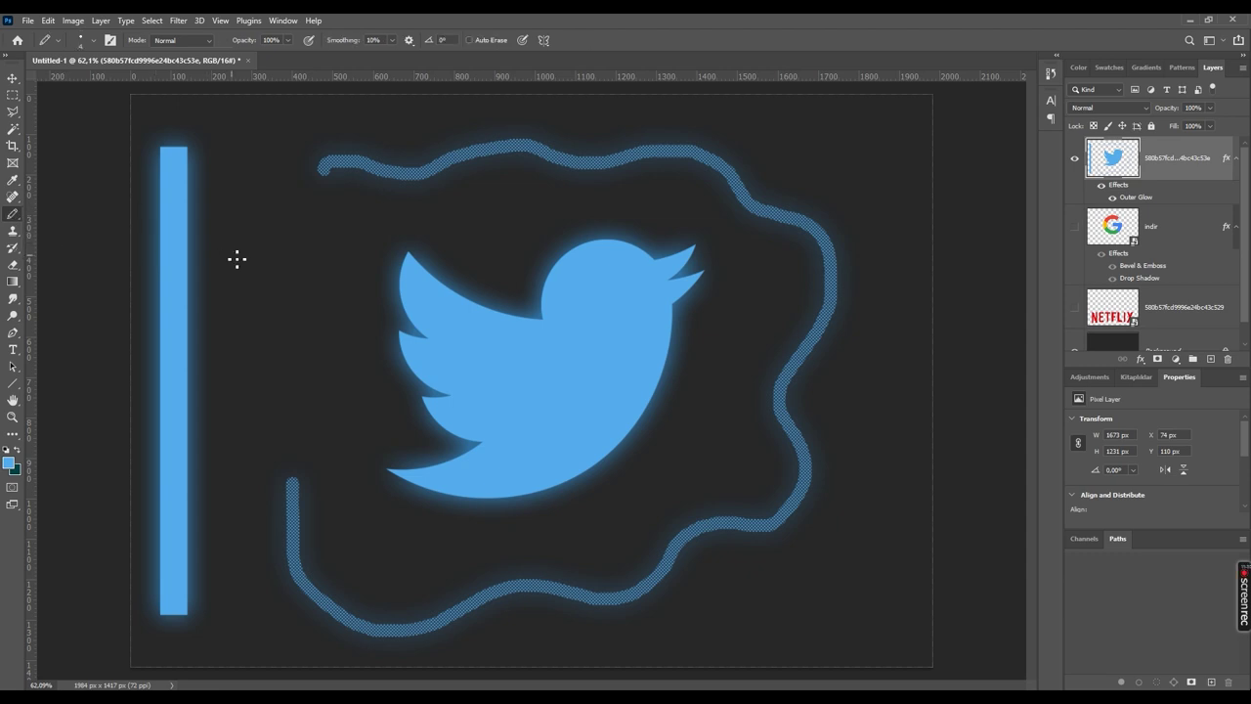
key("ctrl+z")
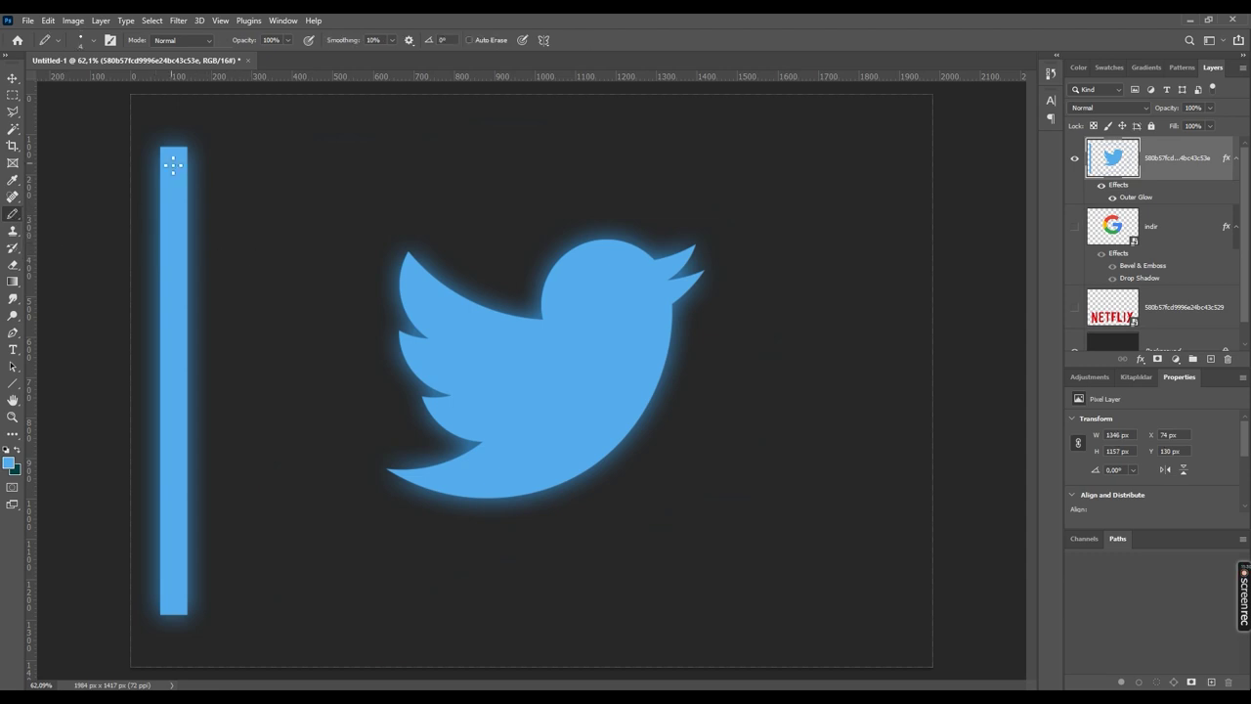
mouse_move(294, 259)
left_mouse_down()
mouse_move(310, 232)
mouse_move(636, 201)
mouse_move(833, 324)
mouse_move(834, 517)
mouse_move(620, 586)
mouse_move(375, 592)
mouse_move(305, 363)
left_mouse_up()
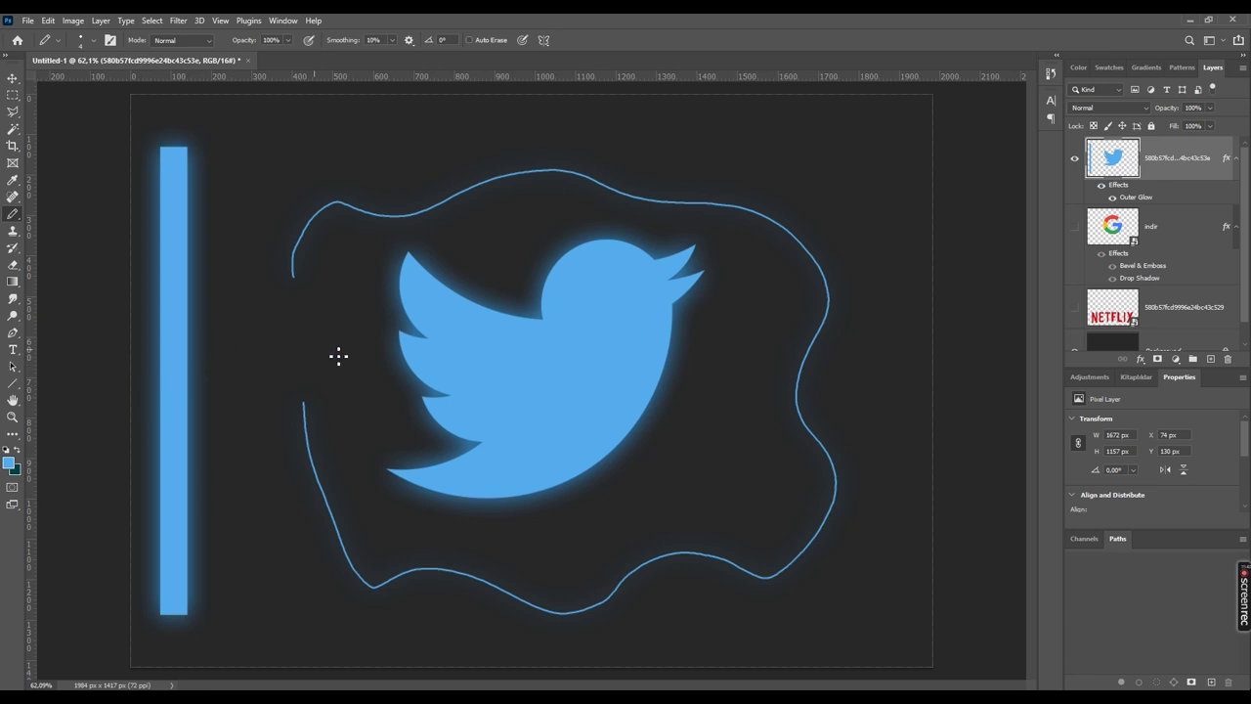
Raise the bird layer's outer glow opacity to 100% and shrink its size to about 32 px.
double_click(1131, 199)
left_click_drag(938, 366, 943, 368)
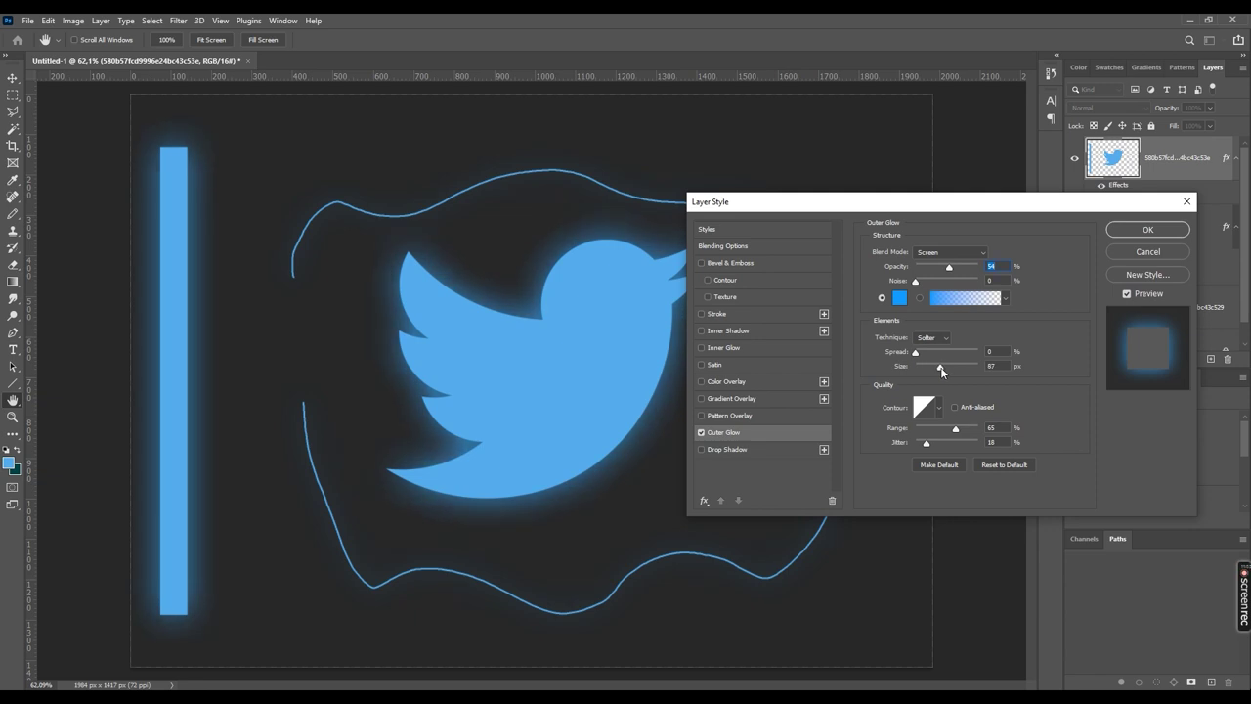
left_click(942, 369)
left_click_drag(949, 270, 977, 270)
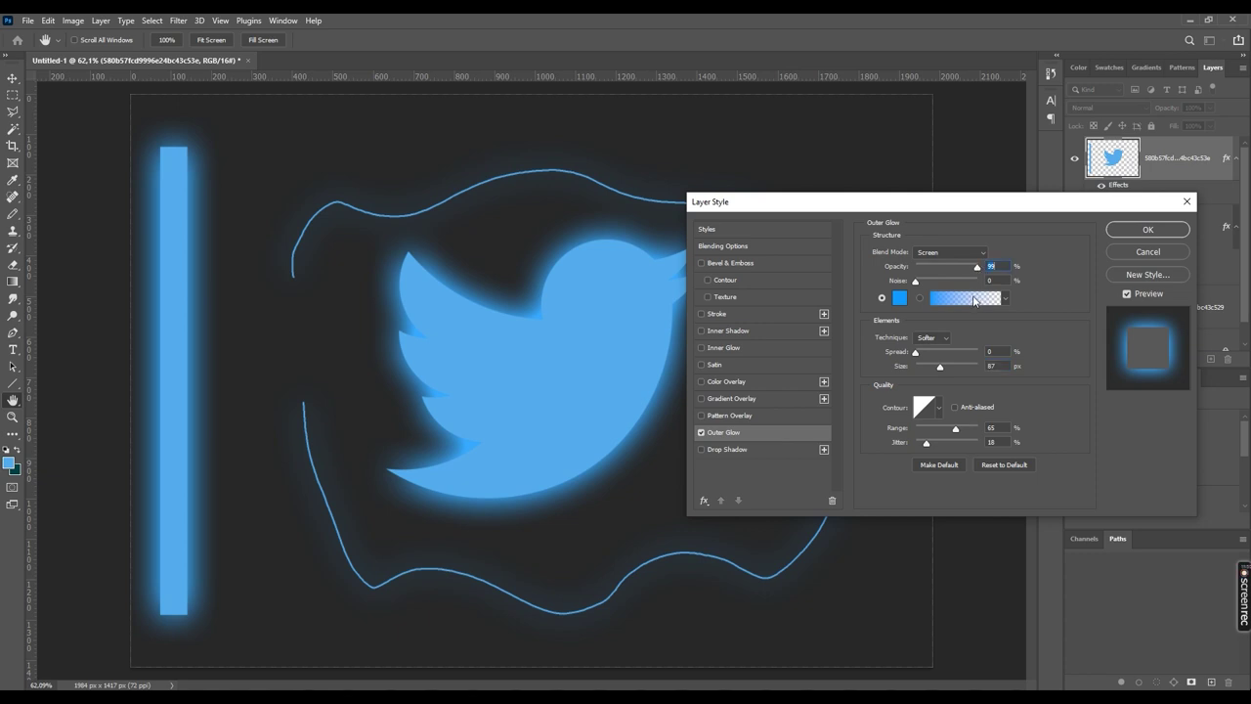
left_click_drag(940, 369, 926, 367)
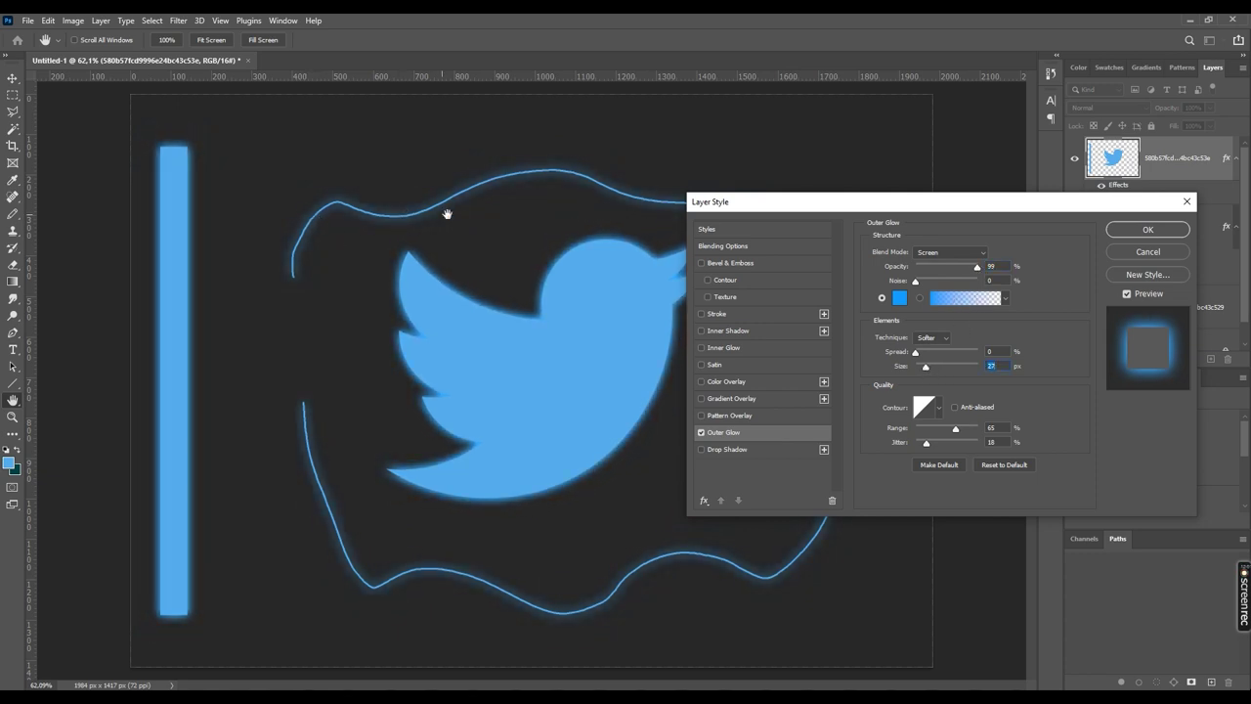
left_click(1148, 228)
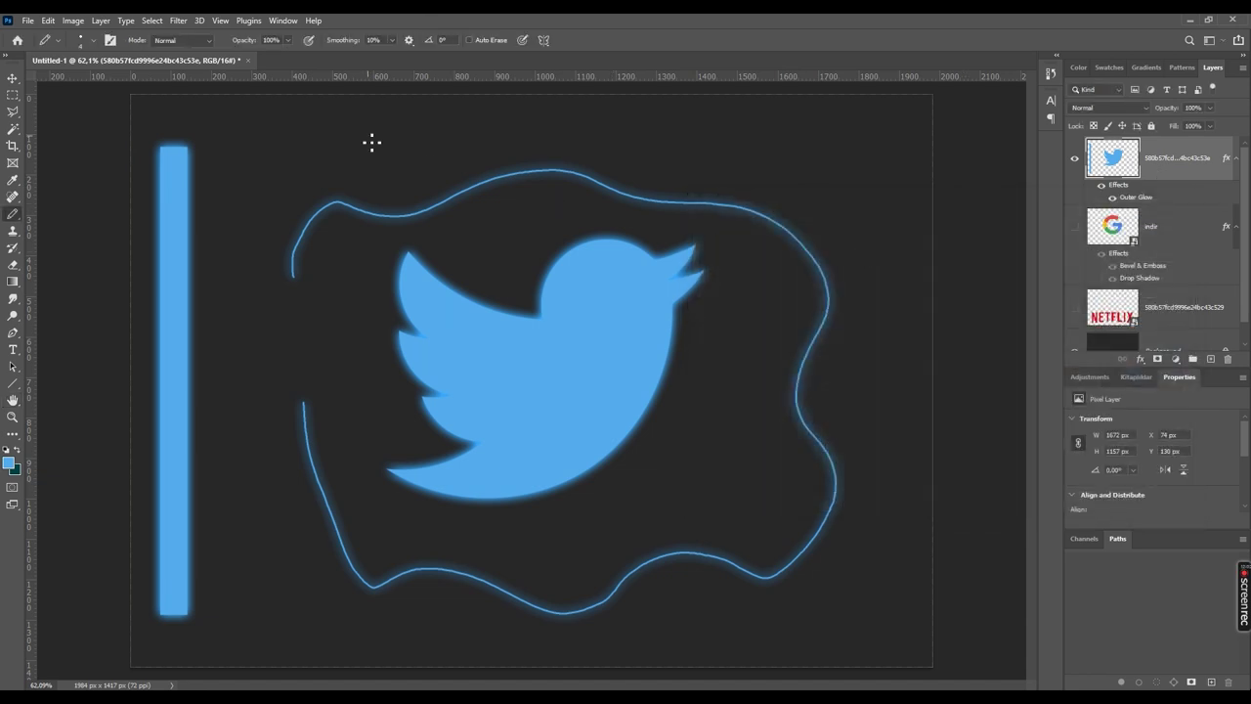
Draw a second wavy pencil line and switch to a 71 px eraser.
mouse_move(265, 190)
left_mouse_down()
mouse_move(567, 134)
mouse_move(776, 153)
mouse_move(848, 244)
mouse_move(880, 382)
mouse_move(874, 558)
mouse_move(746, 639)
mouse_move(555, 656)
mouse_move(355, 625)
mouse_move(265, 407)
mouse_move(257, 354)
left_mouse_up()
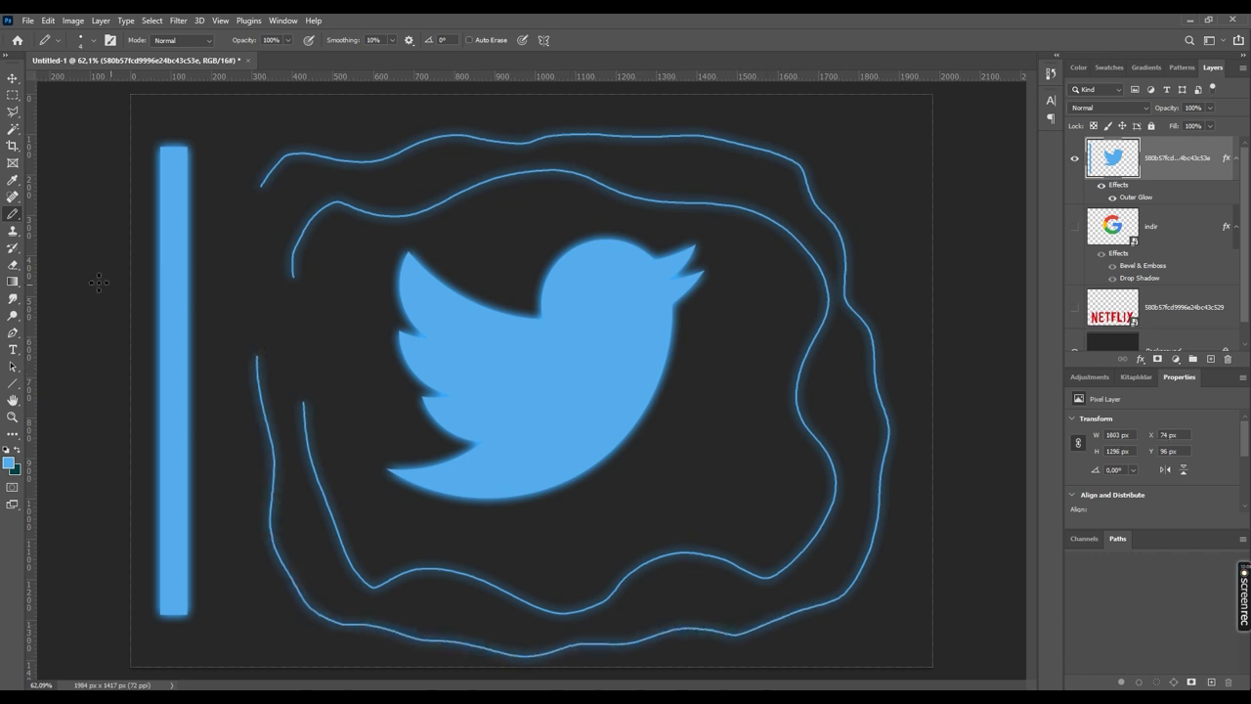
right_click(17, 219)
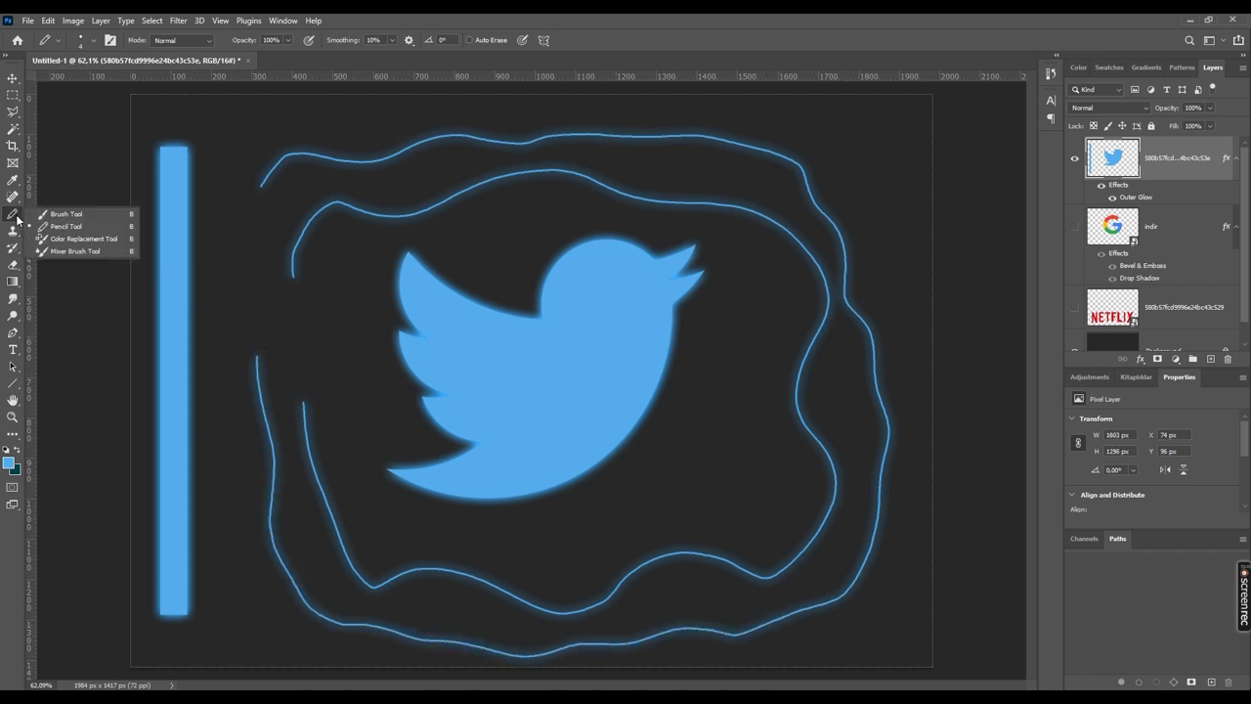
right_click(13, 268)
left_click(62, 266)
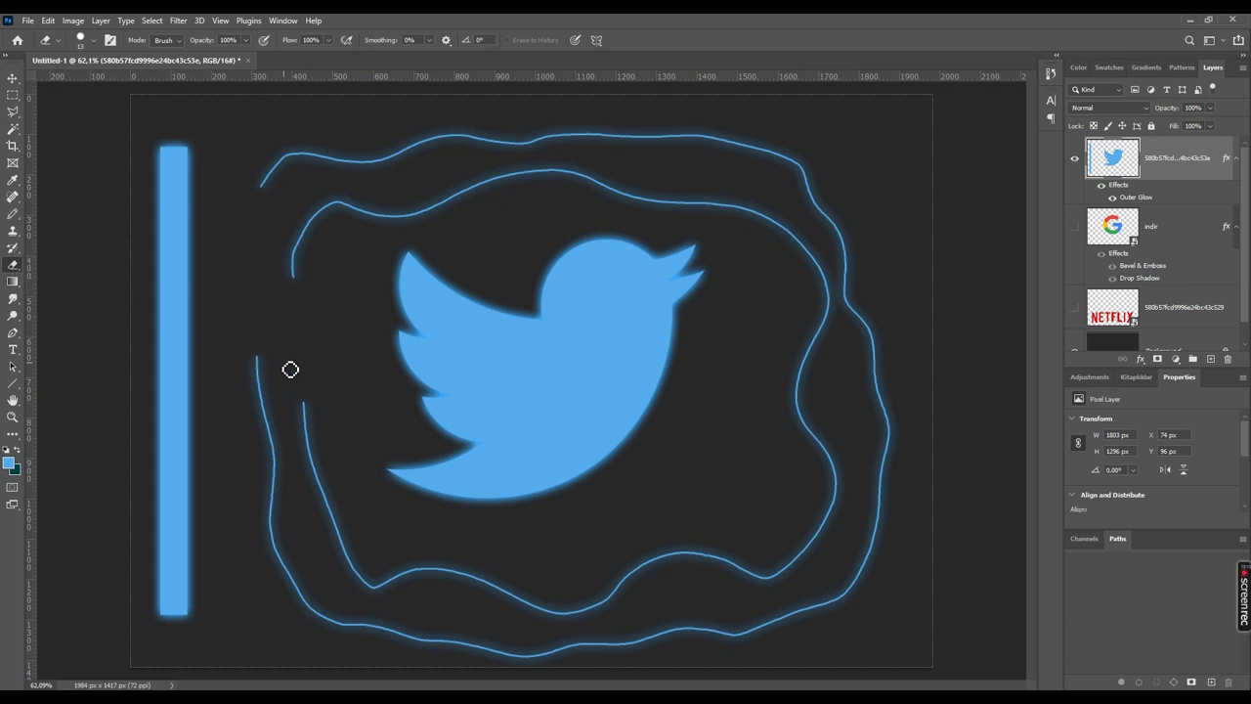
left_click_drag(313, 321, 346, 347)
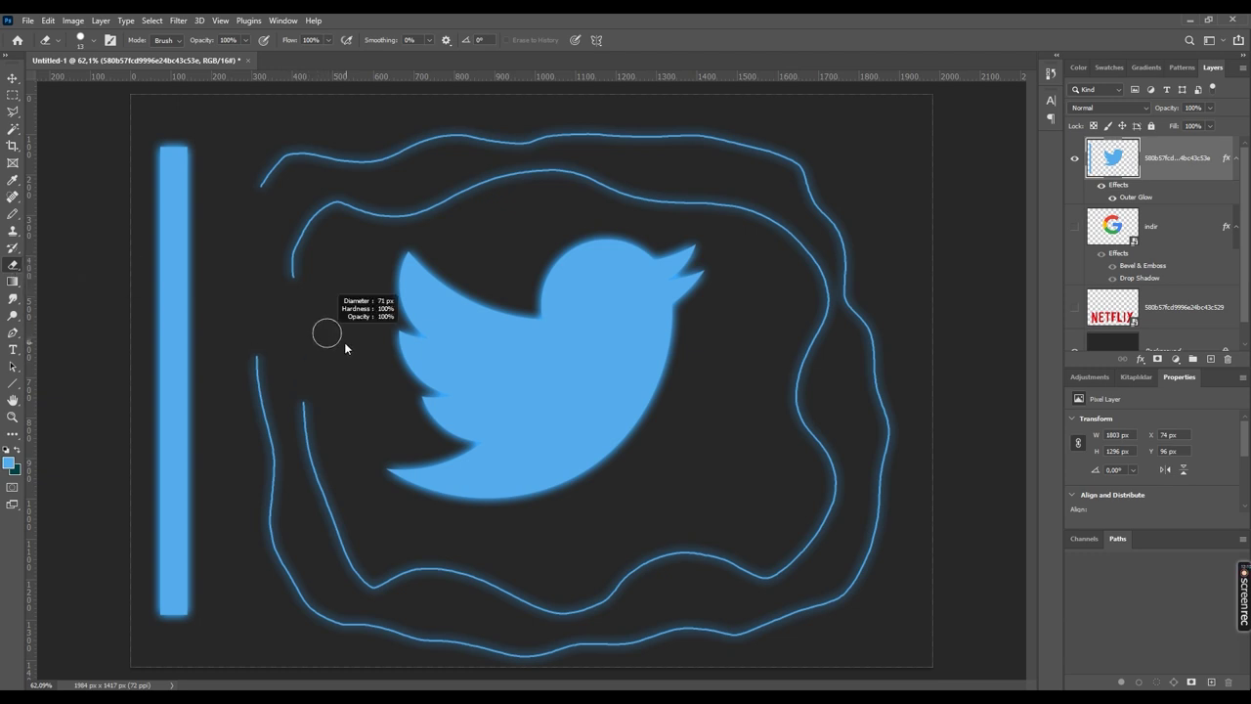
Erase gaps into the curves around the bird and into the blue bar.
mouse_move(296, 278)
left_mouse_down()
mouse_move(291, 243)
mouse_move(329, 204)
mouse_move(551, 175)
mouse_move(665, 198)
mouse_move(877, 388)
mouse_move(755, 265)
mouse_move(776, 235)
mouse_move(661, 159)
mouse_move(358, 118)
mouse_move(271, 207)
mouse_move(103, 283)
mouse_move(245, 502)
mouse_move(155, 557)
mouse_move(228, 632)
left_mouse_up()
mouse_move(395, 578)
left_mouse_down()
mouse_move(392, 630)
mouse_move(437, 569)
left_mouse_up()
left_click_drag(436, 569, 503, 489)
left_click_drag(503, 488, 611, 644)
mouse_move(685, 631)
left_mouse_down()
mouse_move(913, 374)
mouse_move(708, 488)
left_mouse_up()
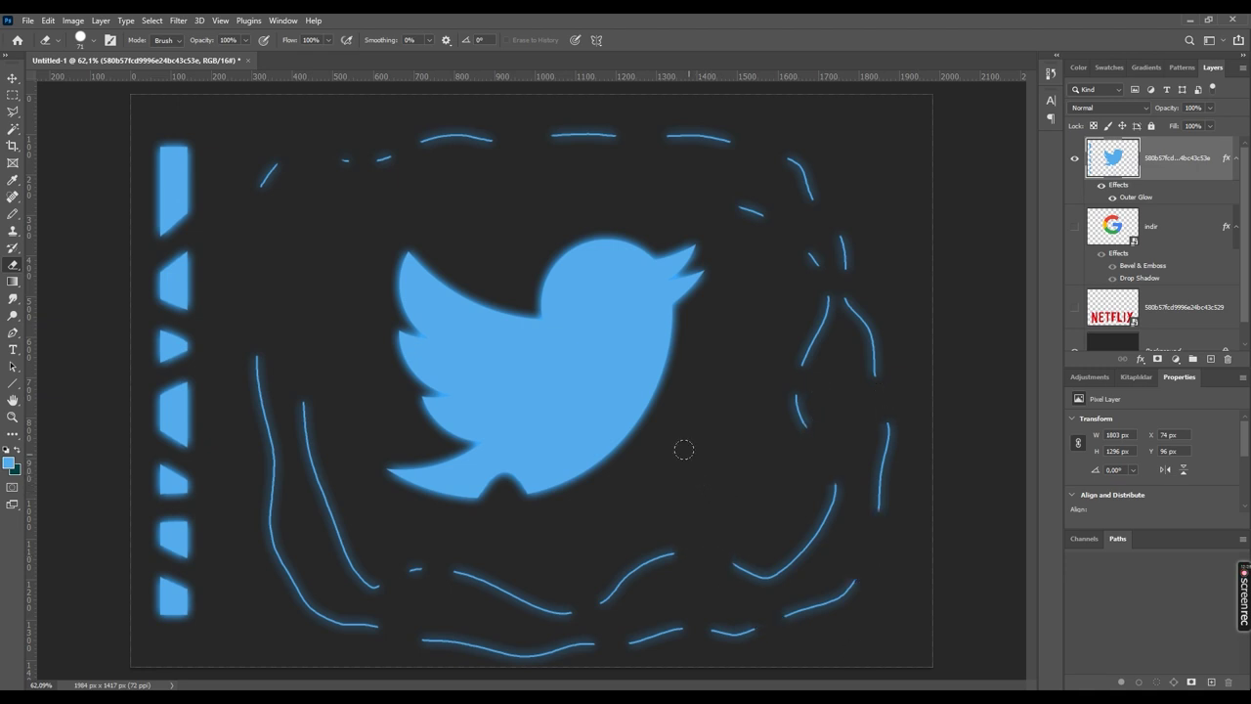
Undo the erasing, drawing and bar fill, leaving only the glowing bird.
key("ctrl+z")
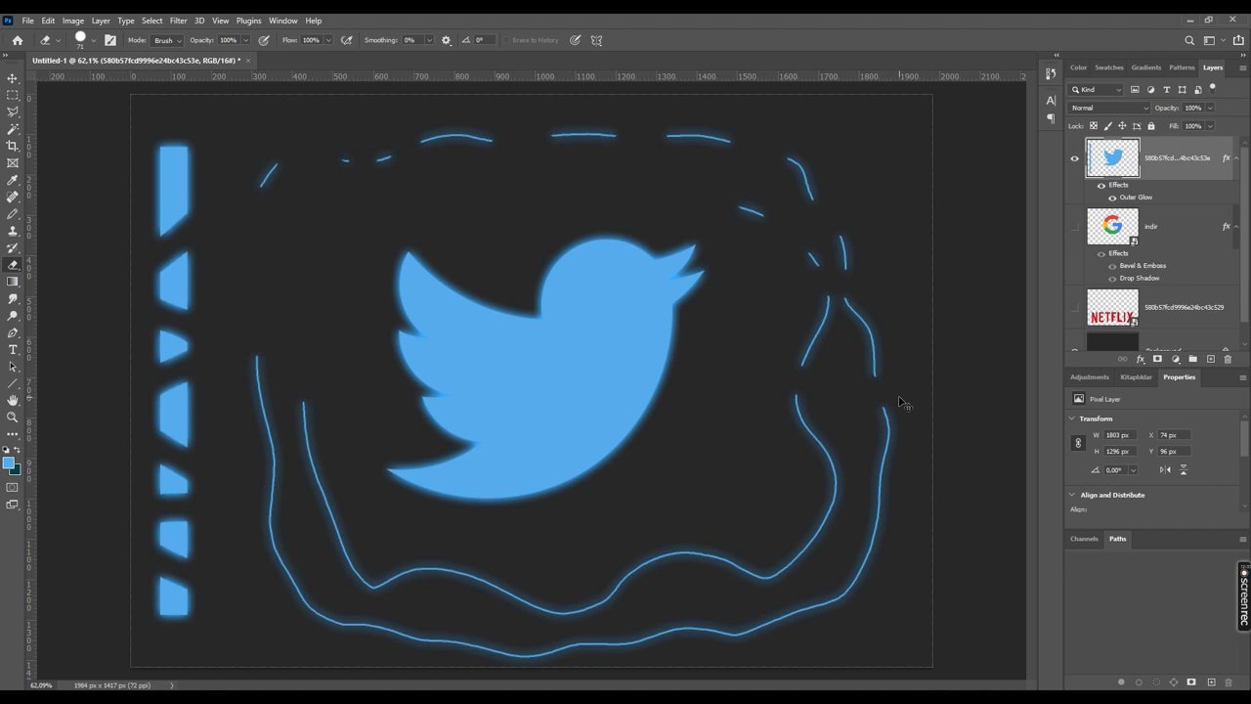
key("ctrl+z")
key("ctrl+z")
key("ctrl+z")
key("ctrl+z")
key("ctrl+z")
key("ctrl+z")
key("ctrl+z")
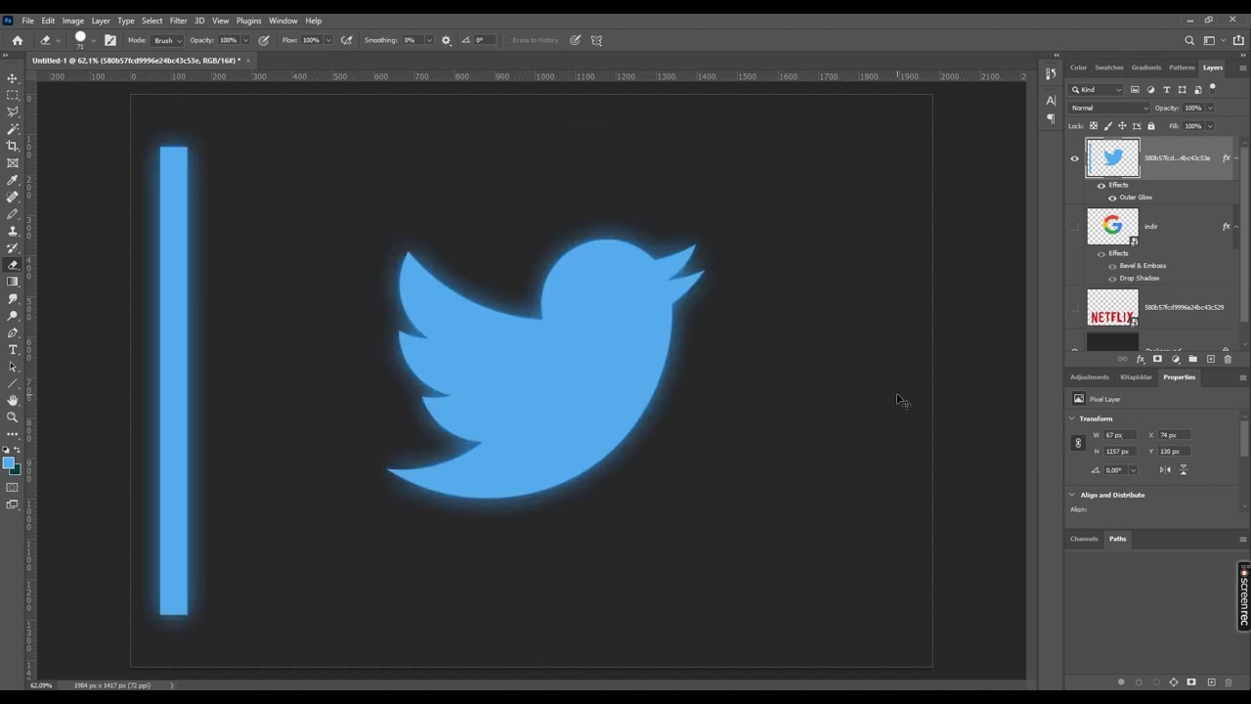
key("ctrl+z")
key("ctrl+z")
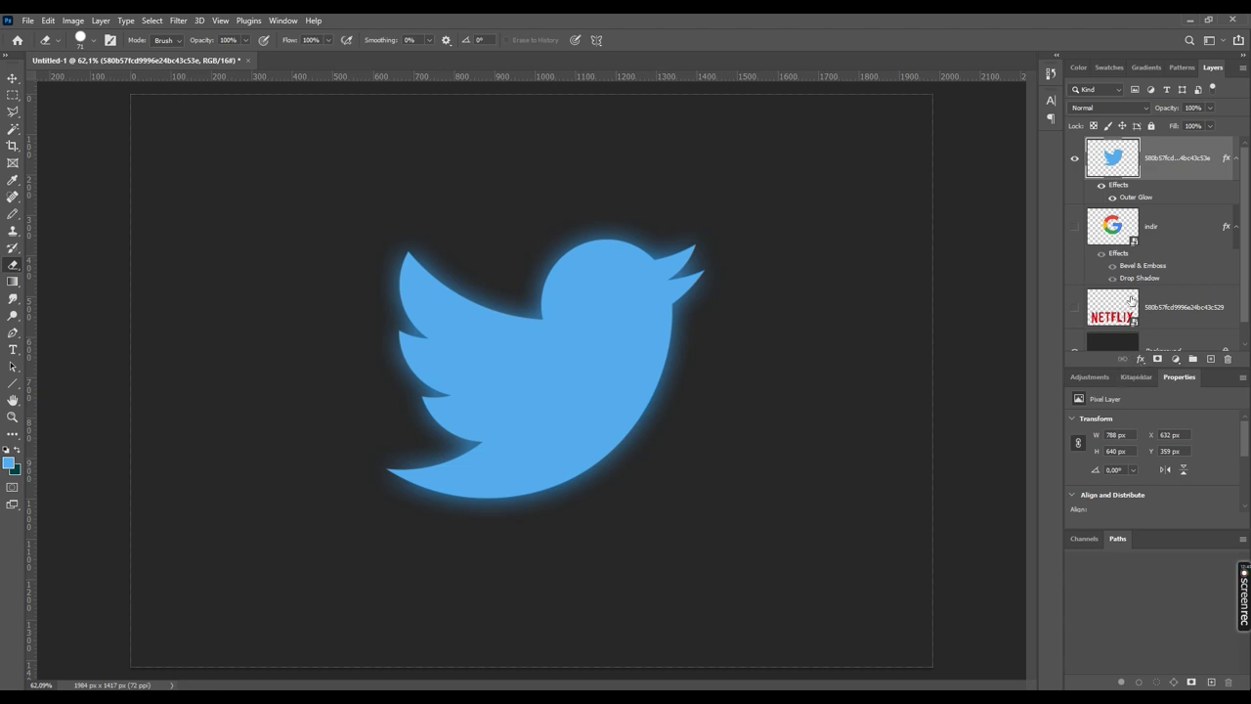
Add a Color Overlay to the bird and set its colour to orange #ff6000.
left_click(1139, 361)
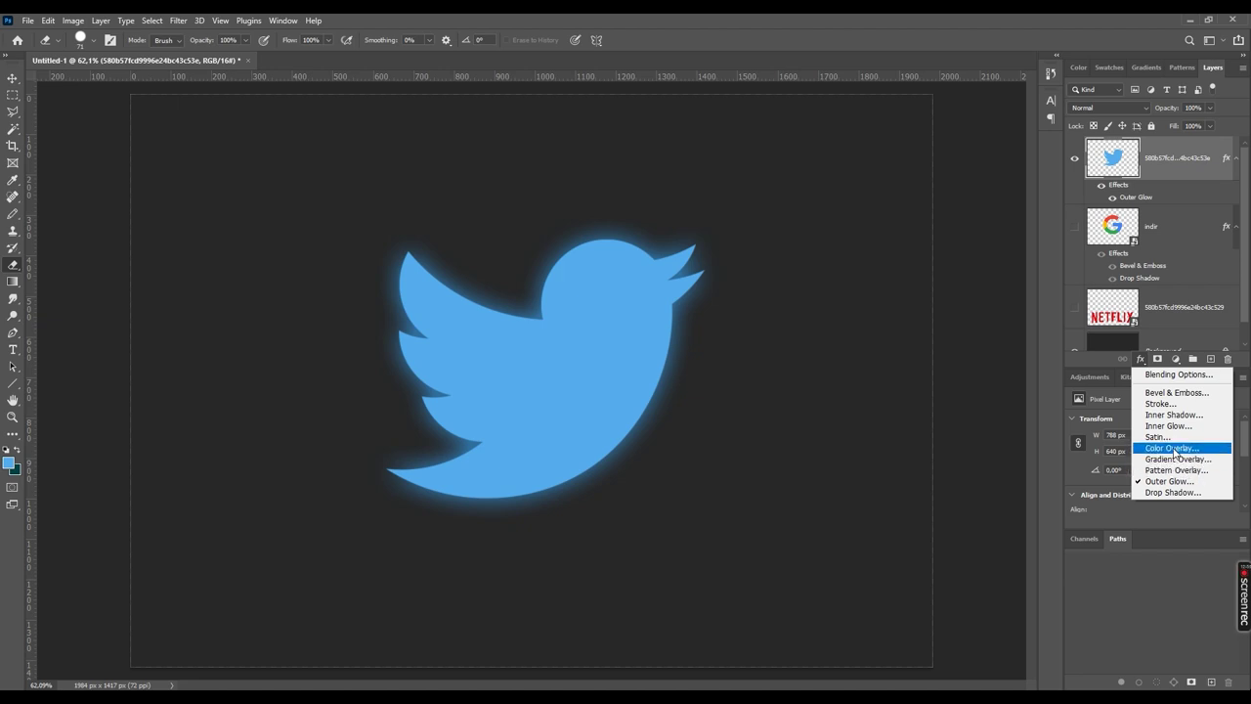
left_click(1177, 450)
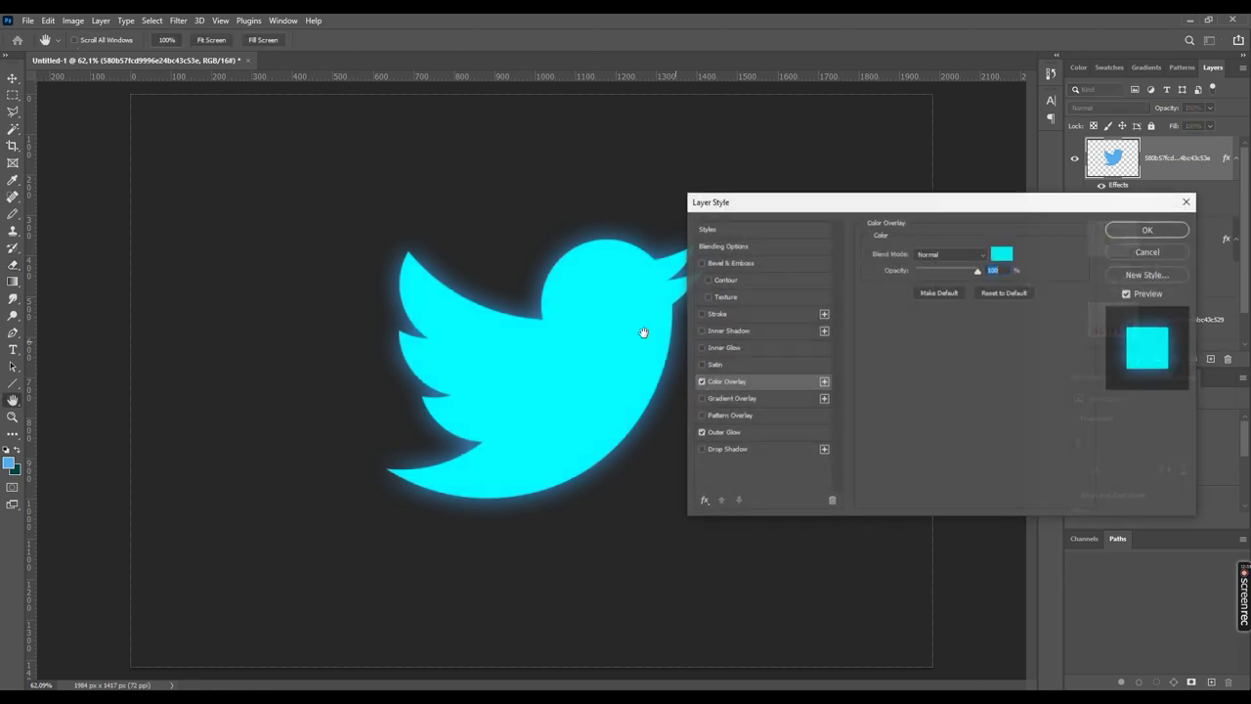
left_click_drag(779, 203, 785, 119)
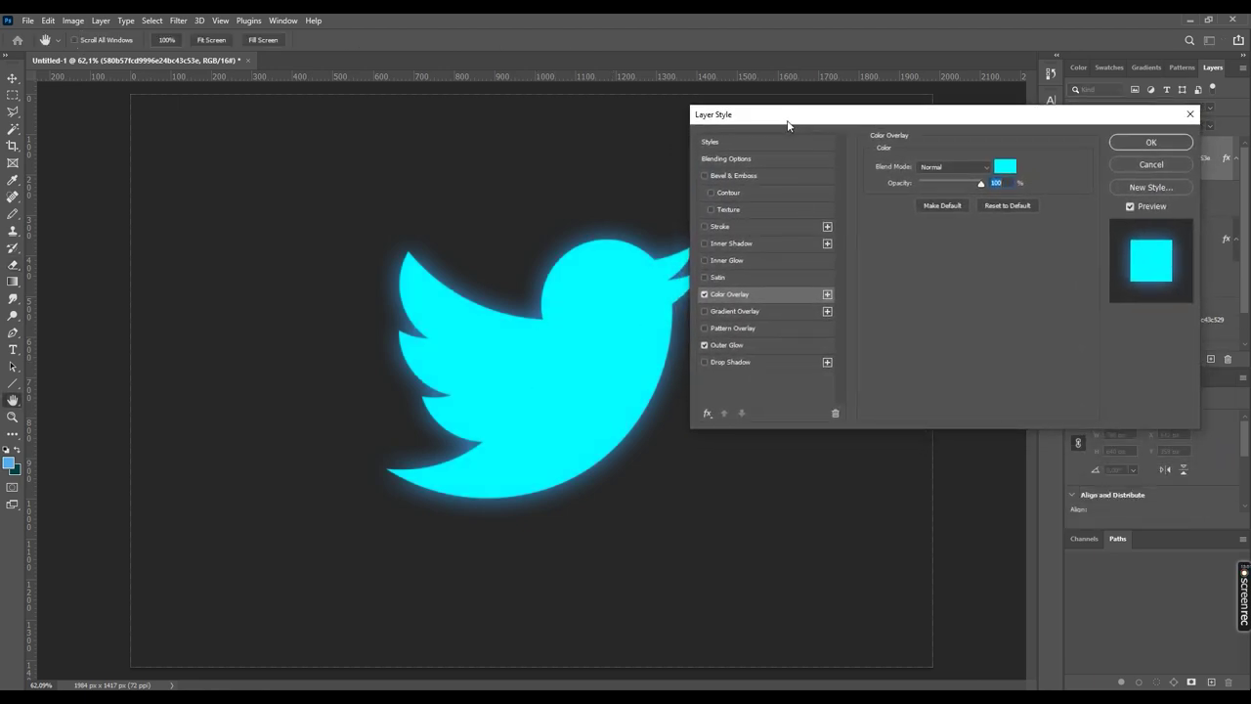
left_click(1000, 170)
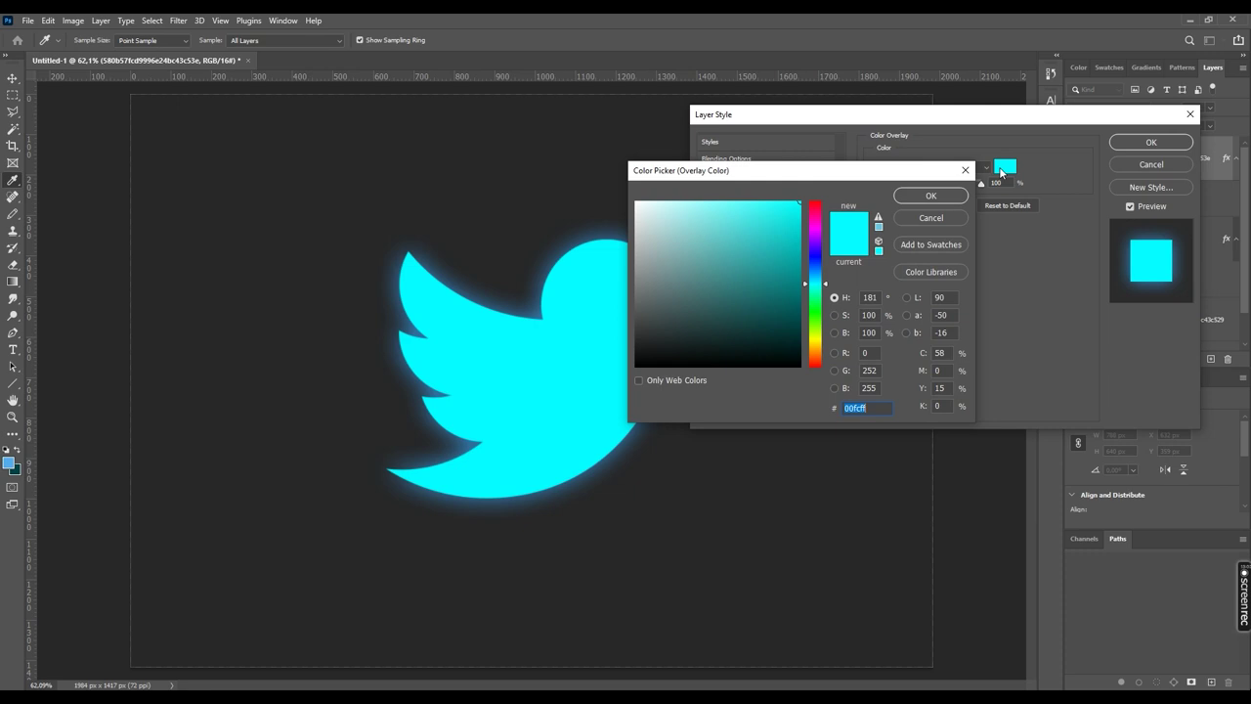
left_click_drag(820, 177, 241, 106)
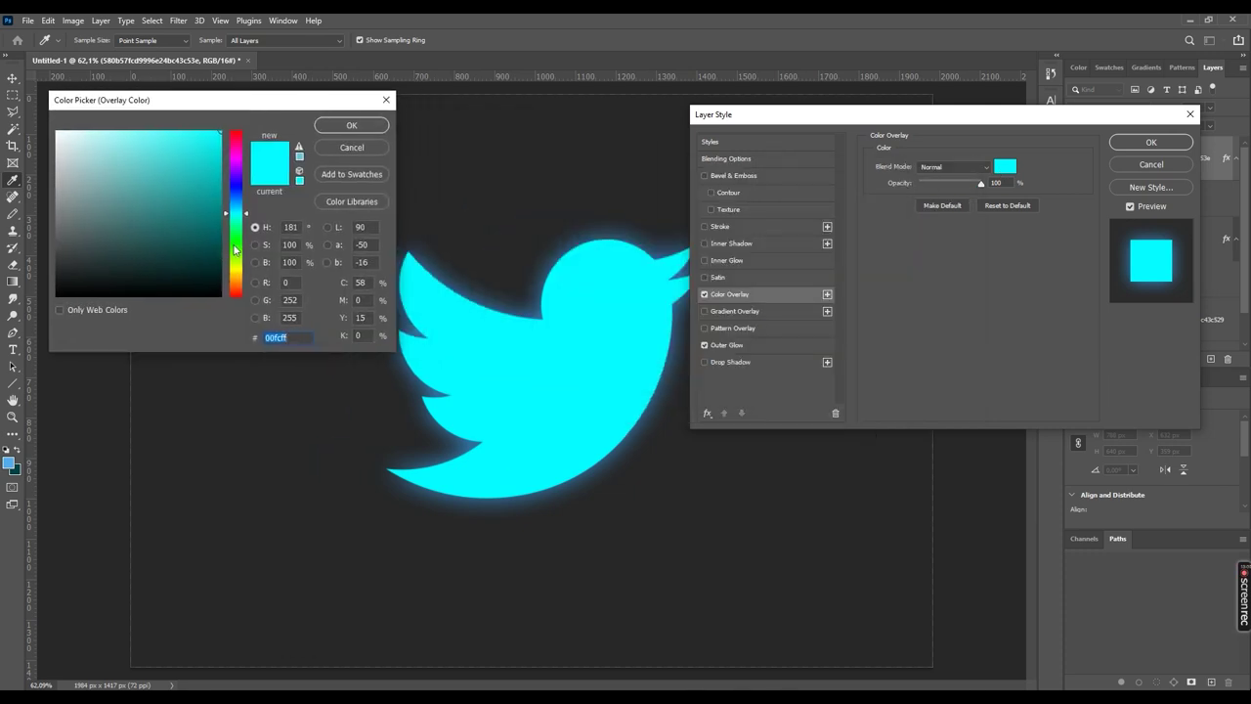
mouse_move(237, 219)
left_mouse_down()
mouse_move(222, 152)
mouse_move(237, 288)
left_mouse_up()
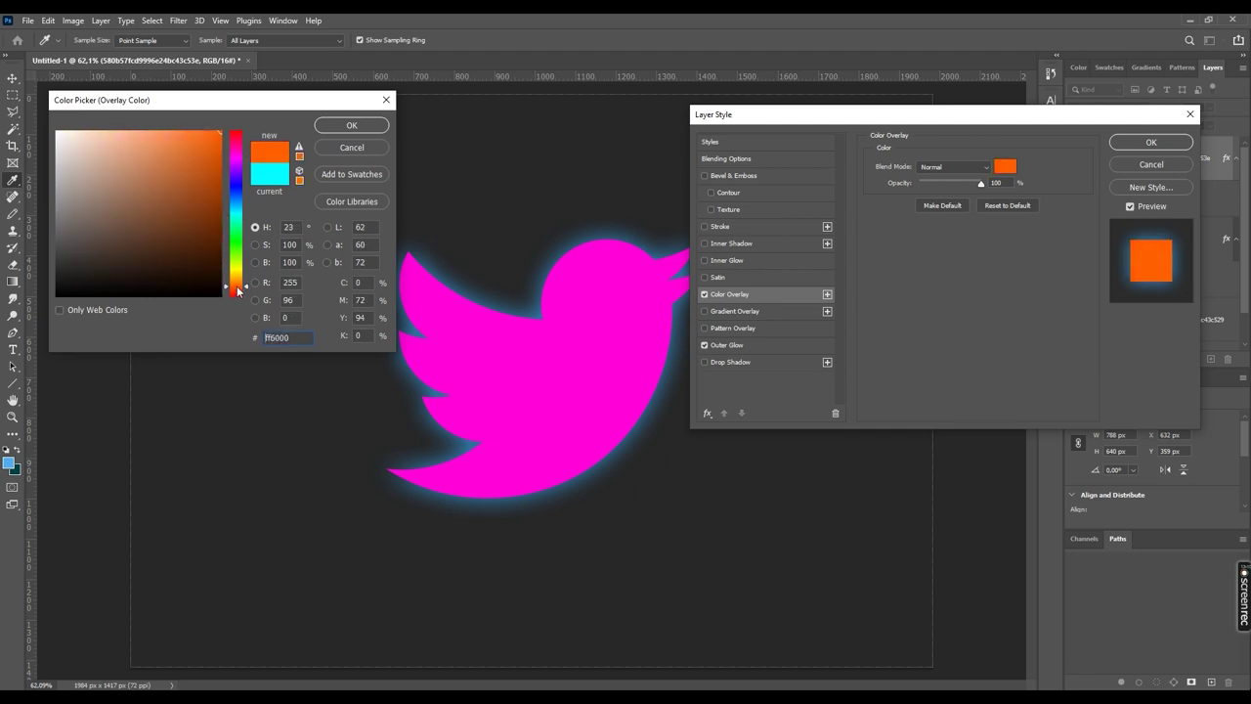
left_click(334, 128)
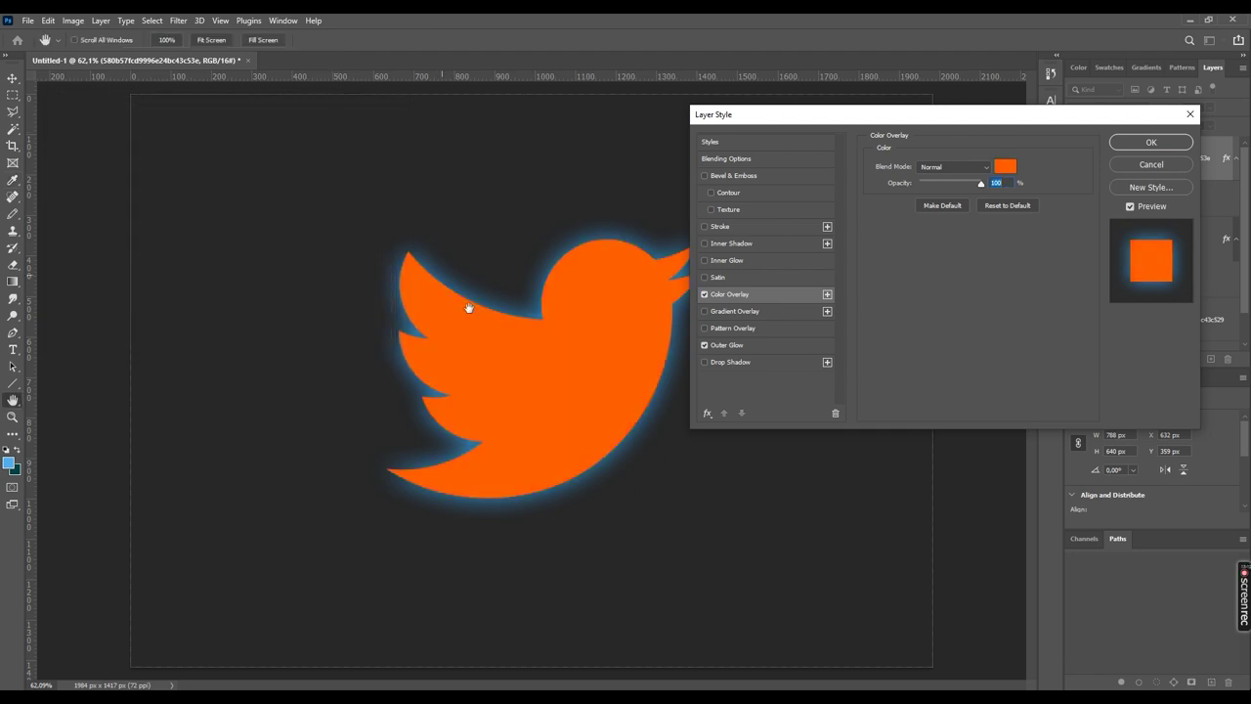
Recolour the bird's Outer Glow to reddish orange #ff7651, then switch the glow off.
left_click(729, 345)
left_click(904, 212)
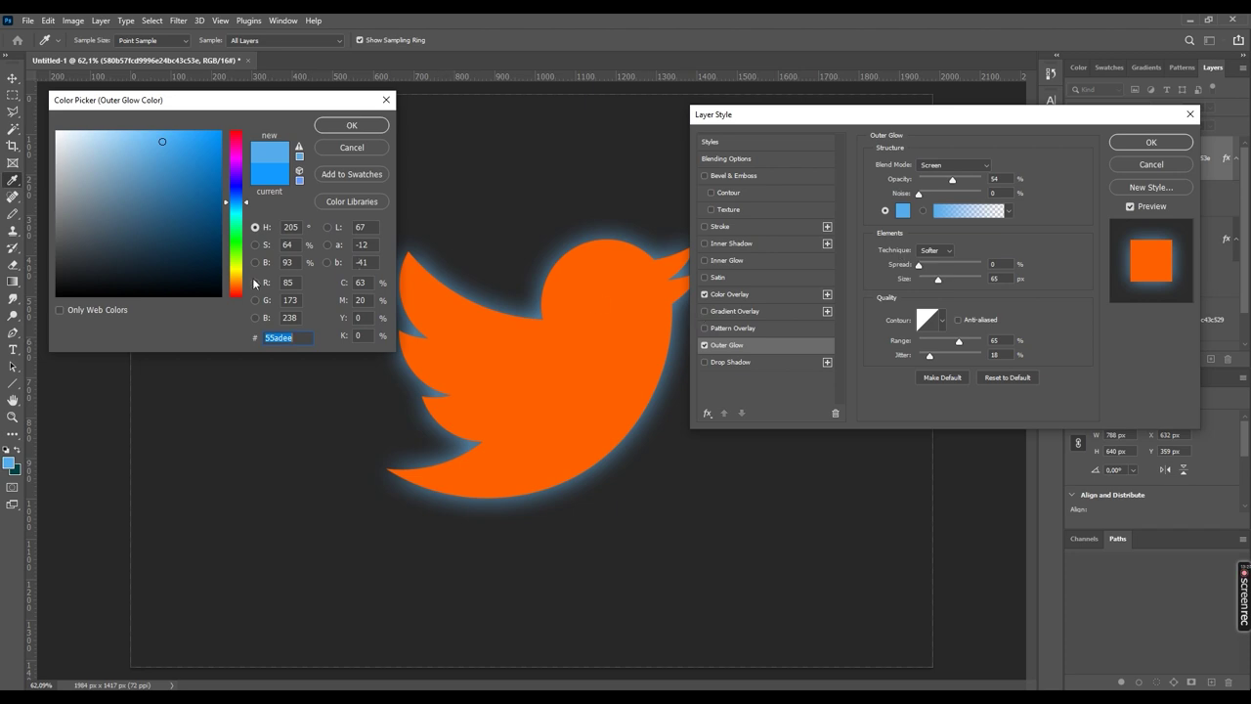
left_click_drag(239, 284, 244, 291)
left_click_drag(162, 142, 168, 117)
left_click(235, 284)
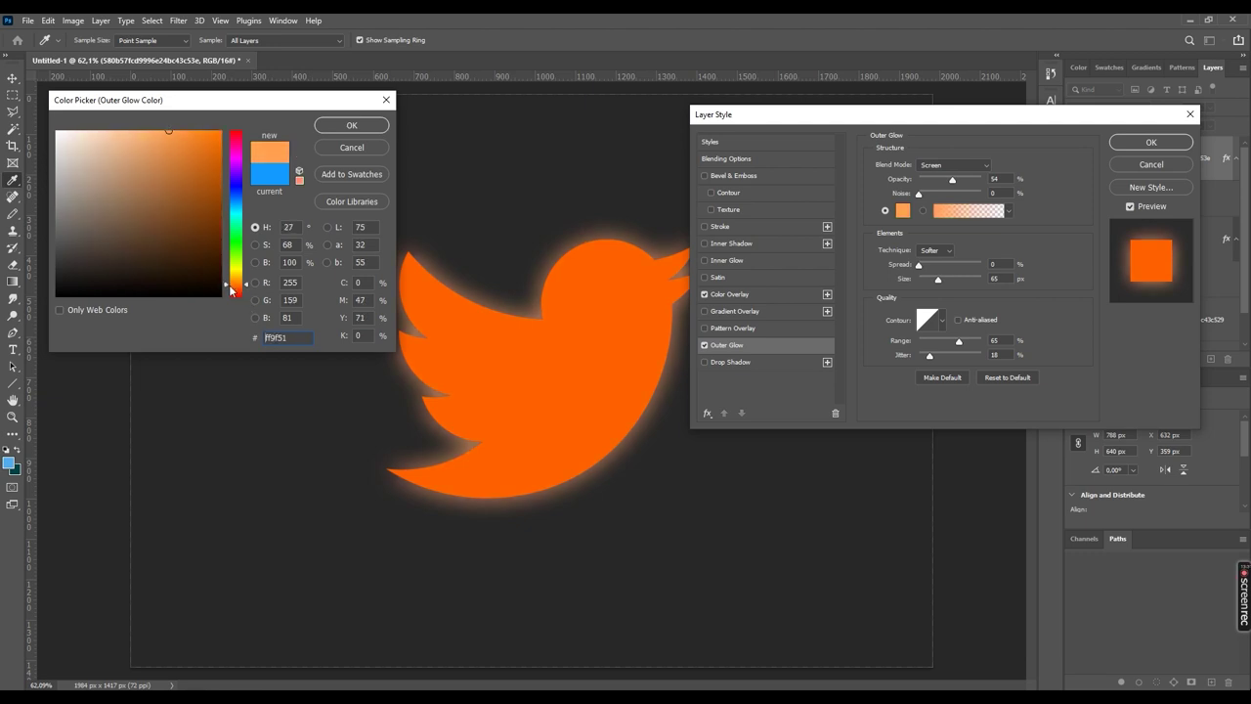
left_click(235, 289)
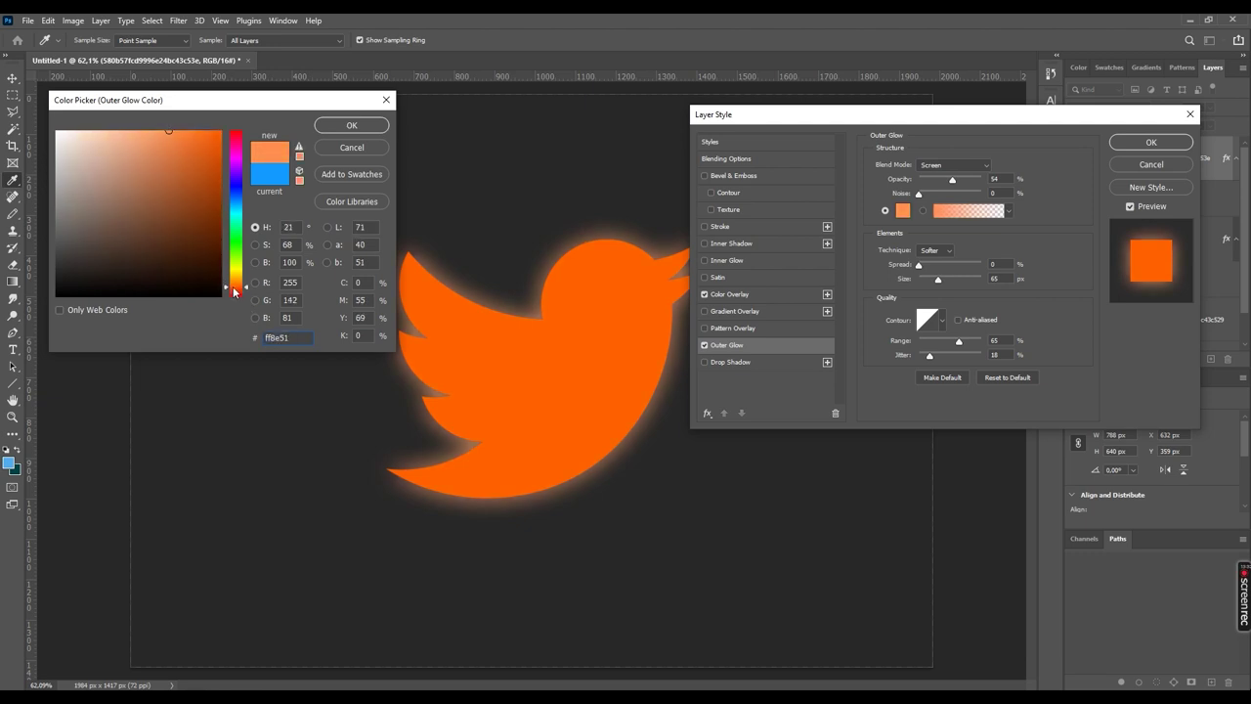
left_click(234, 295)
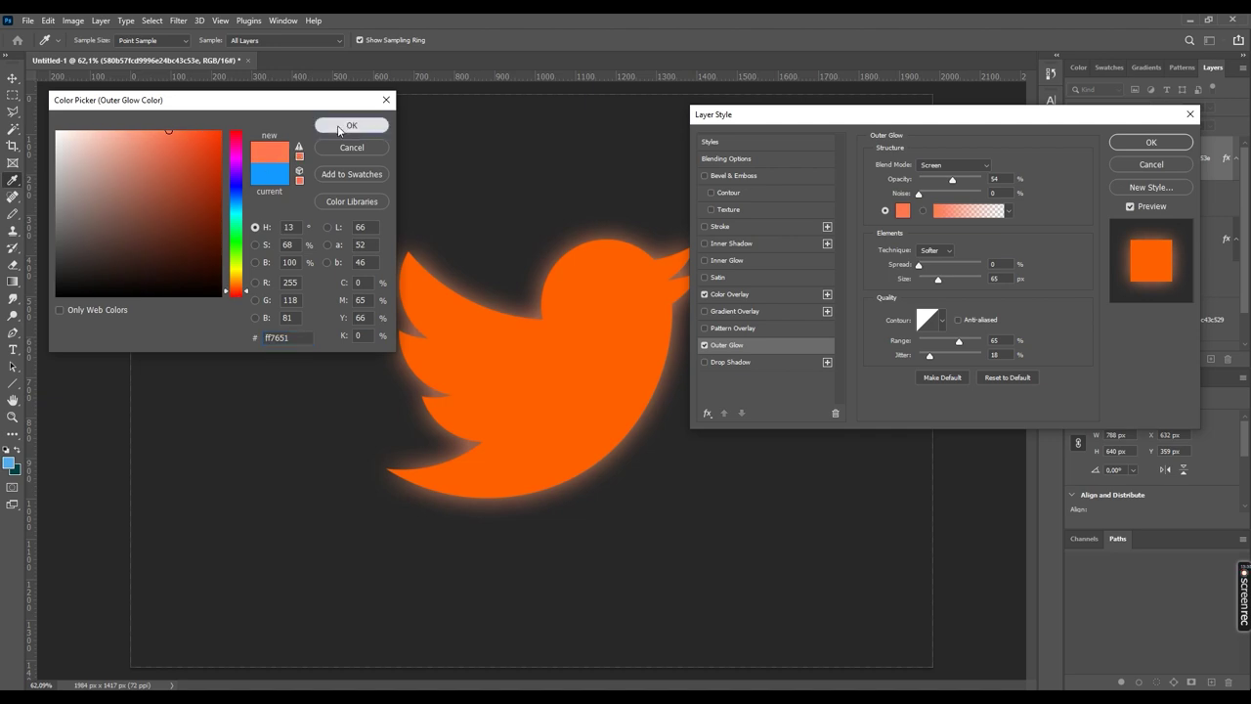
left_click(339, 126)
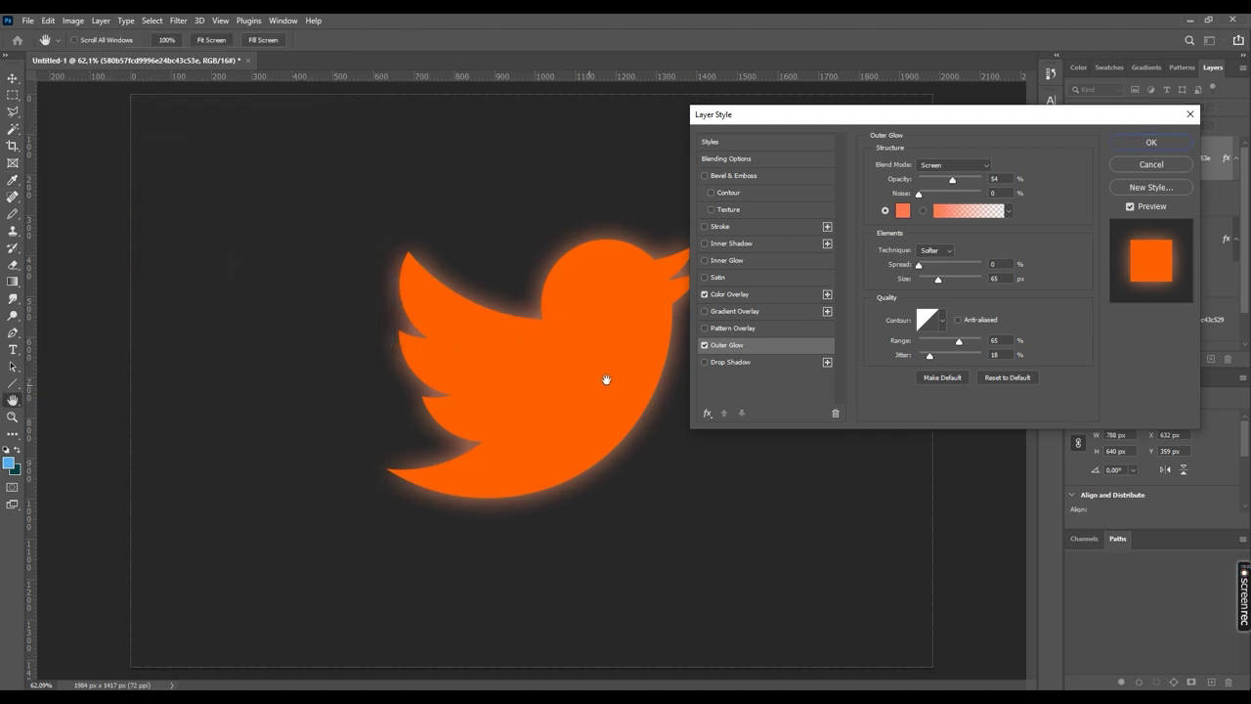
left_click(705, 345)
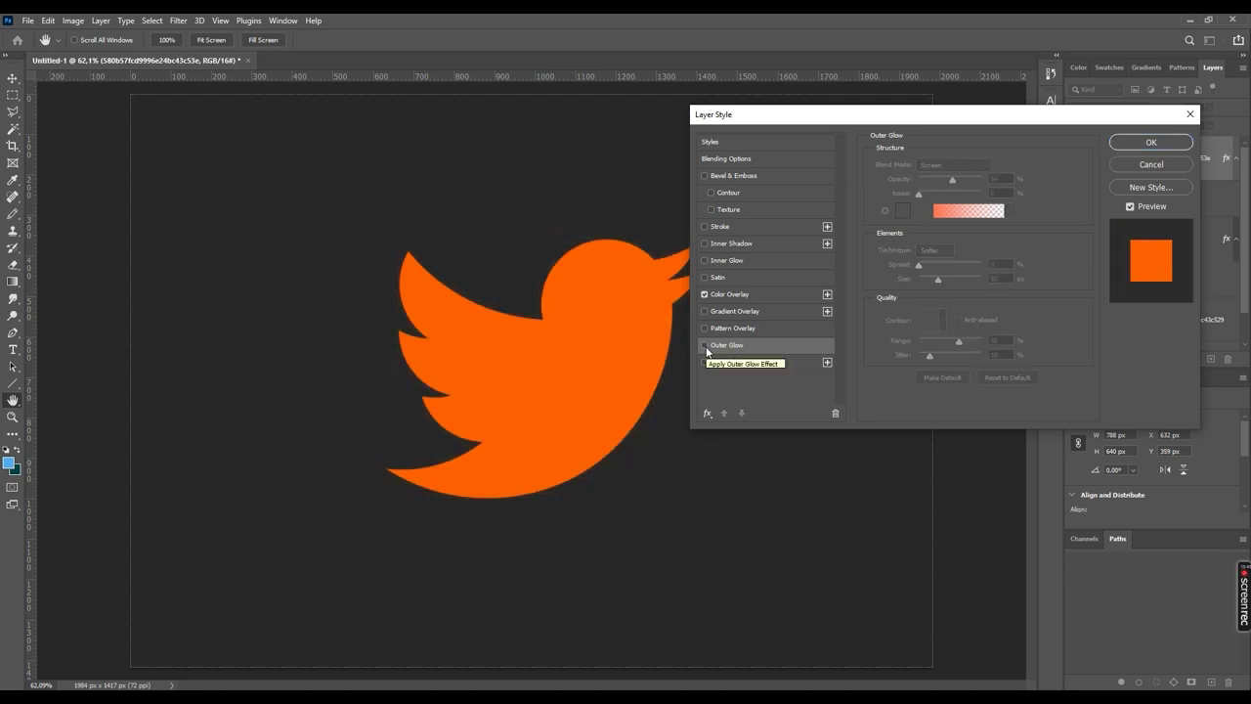
Adjust Color Overlay opacity, trial Overlay blend mode, revert to Normal, then disable the overlay.
left_click(728, 294)
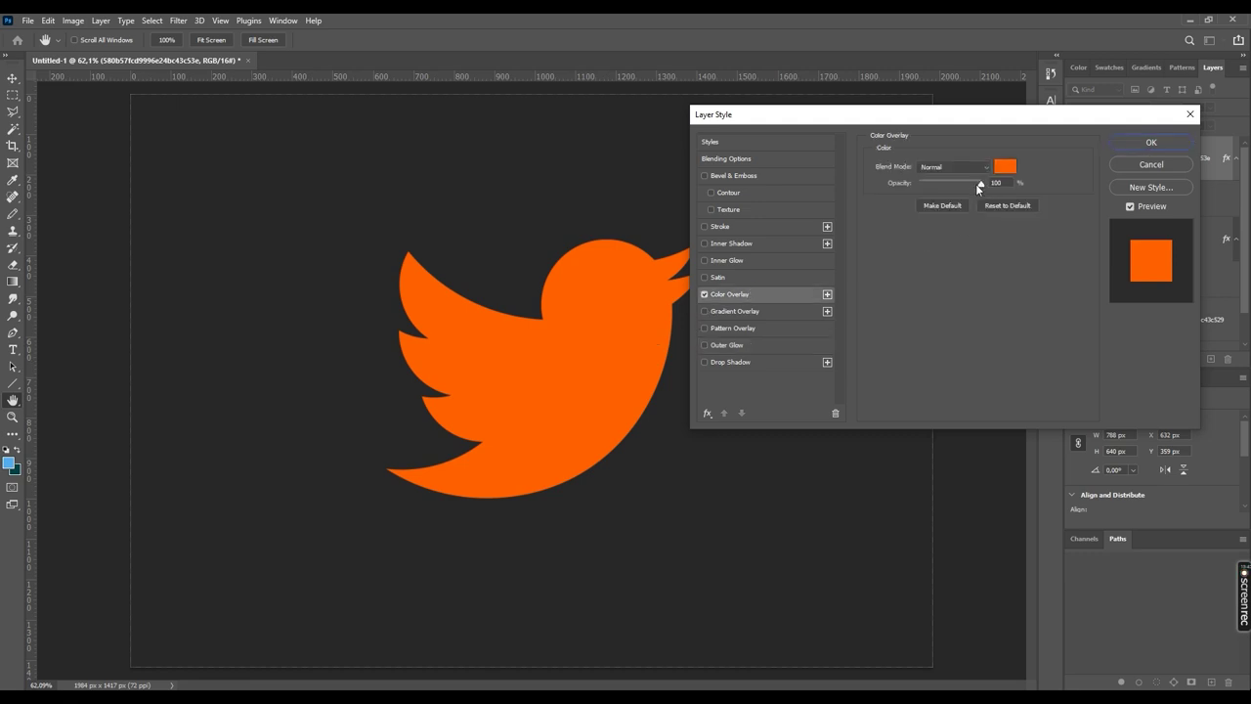
mouse_move(967, 183)
left_mouse_down()
mouse_move(929, 187)
mouse_move(988, 187)
left_mouse_up()
left_click(978, 167)
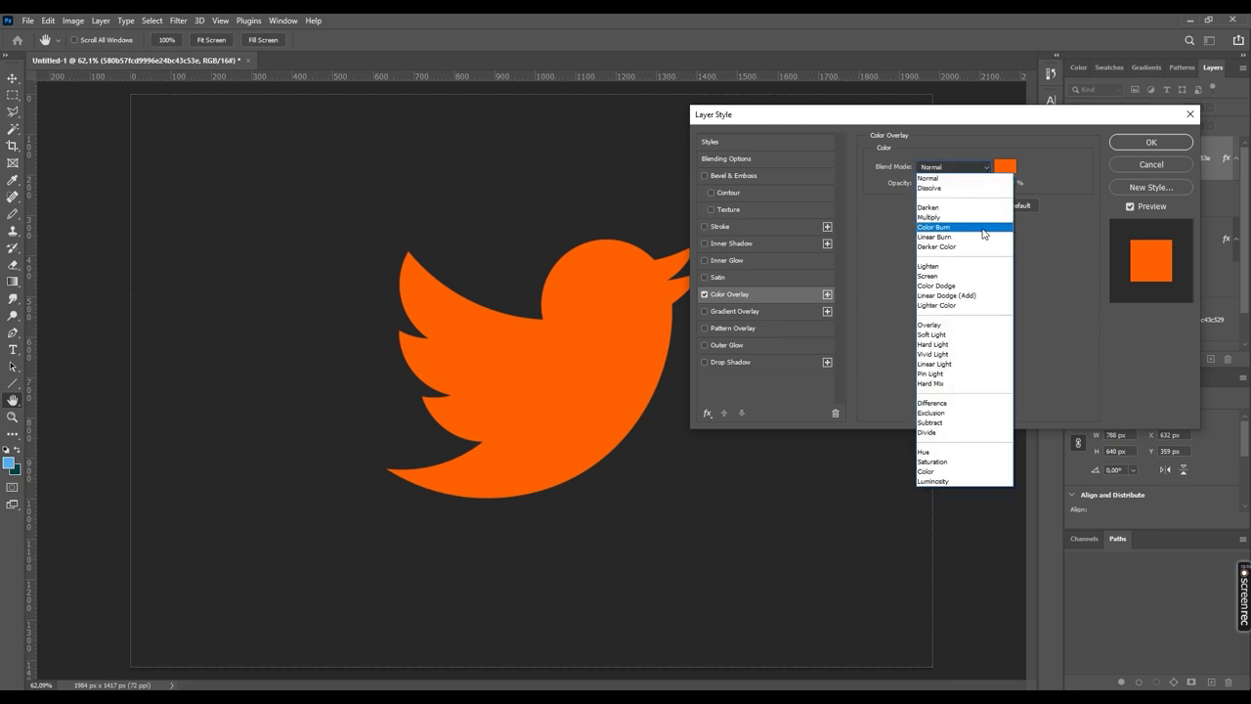
left_click(965, 325)
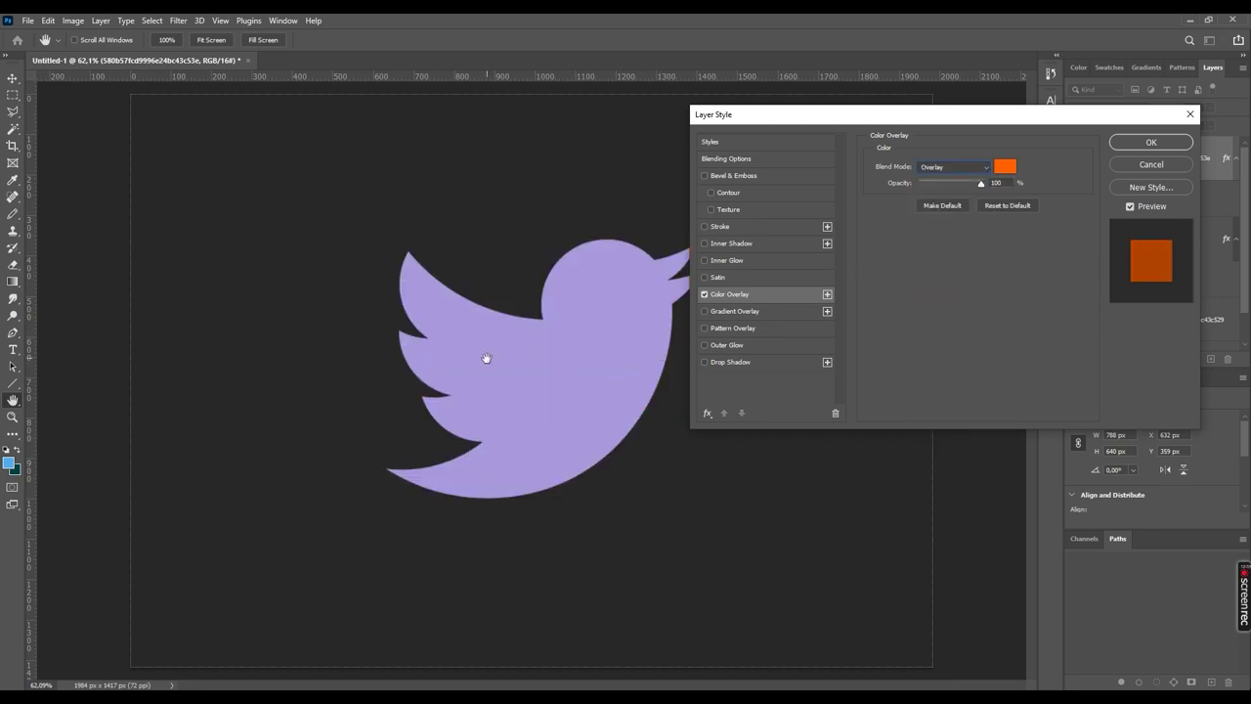
left_click(988, 167)
left_click(978, 178)
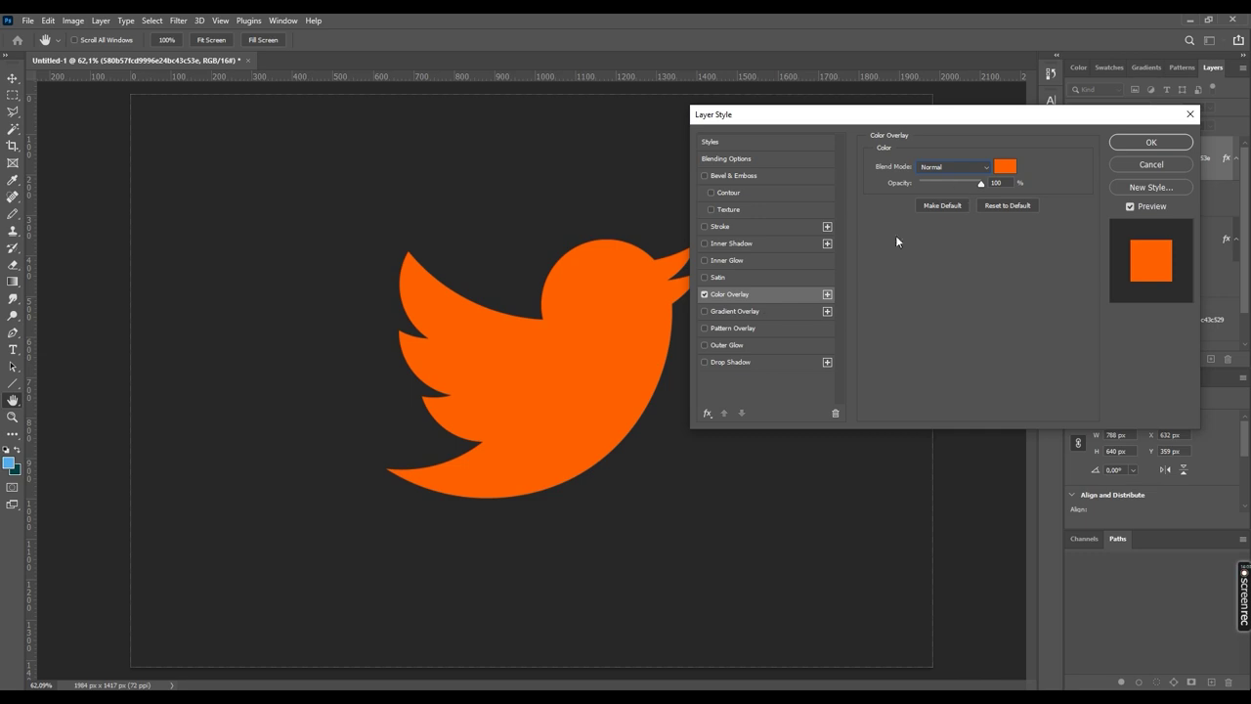
left_click(705, 295)
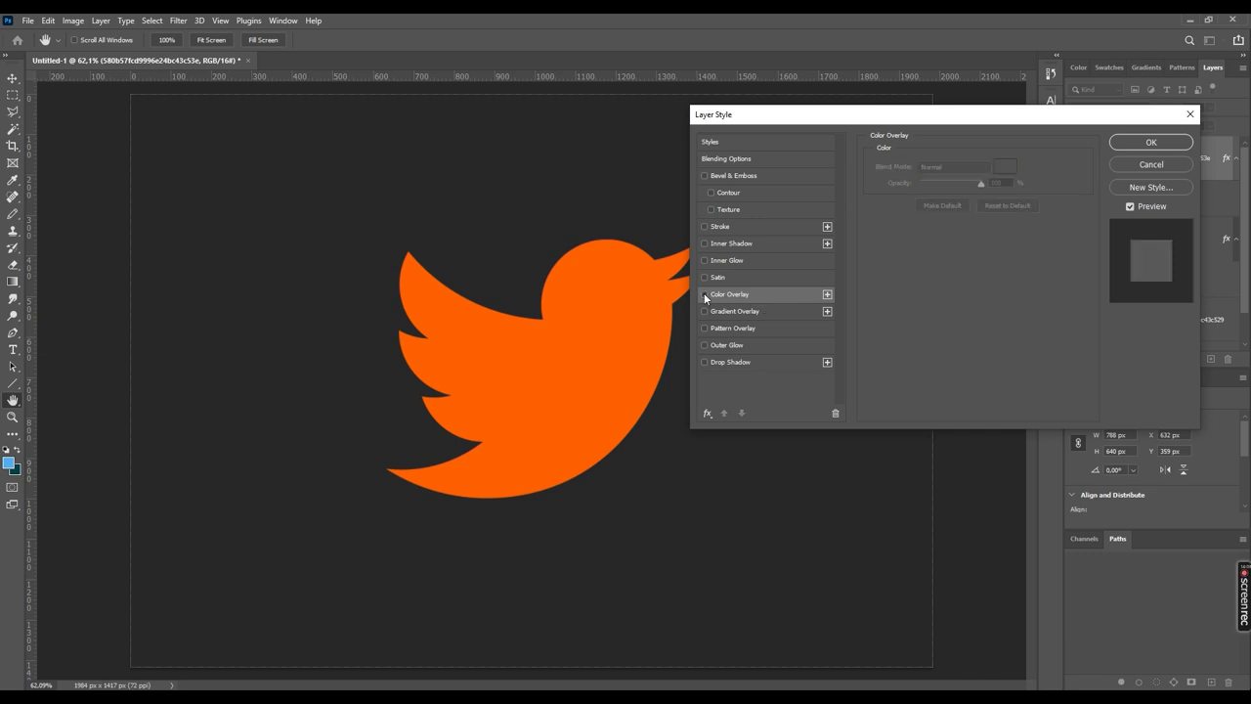
Enable the Gradient Overlay effect on the Twitter bird.
left_click(719, 311)
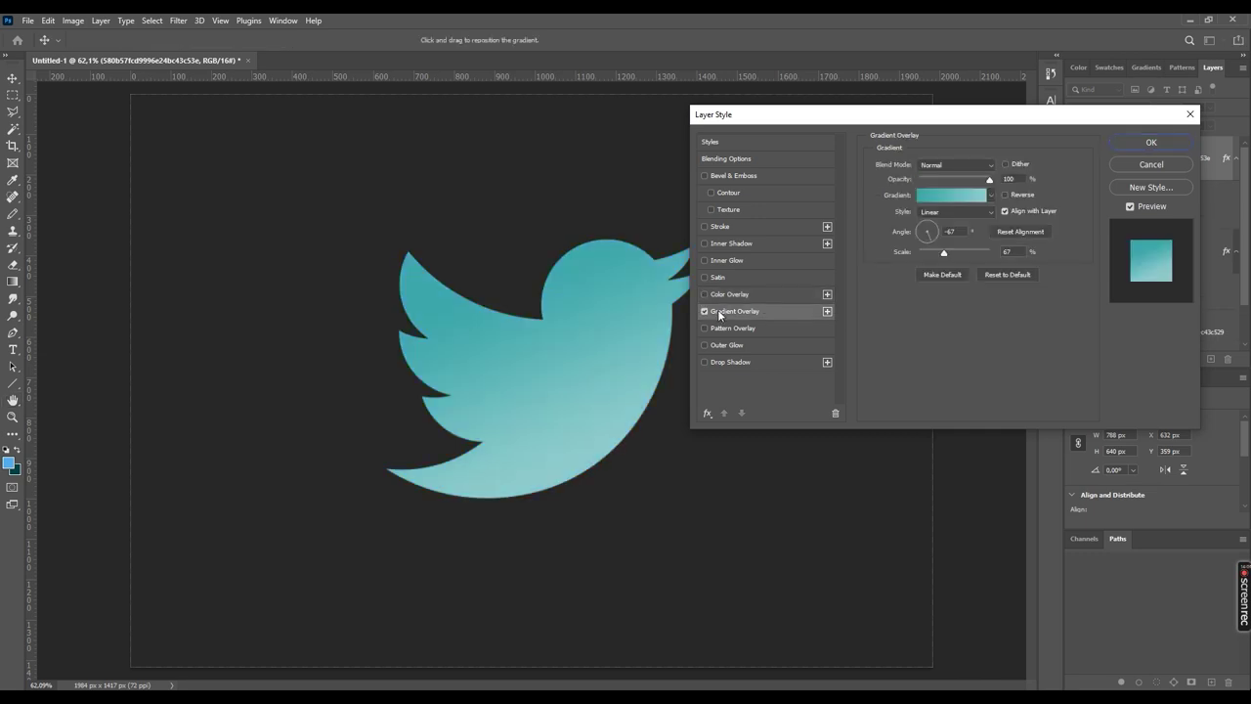
left_click(712, 312)
left_click(711, 311)
Choose a yellow-to-red preset from the Turuncular gradient folder for the overlay.
left_click(991, 196)
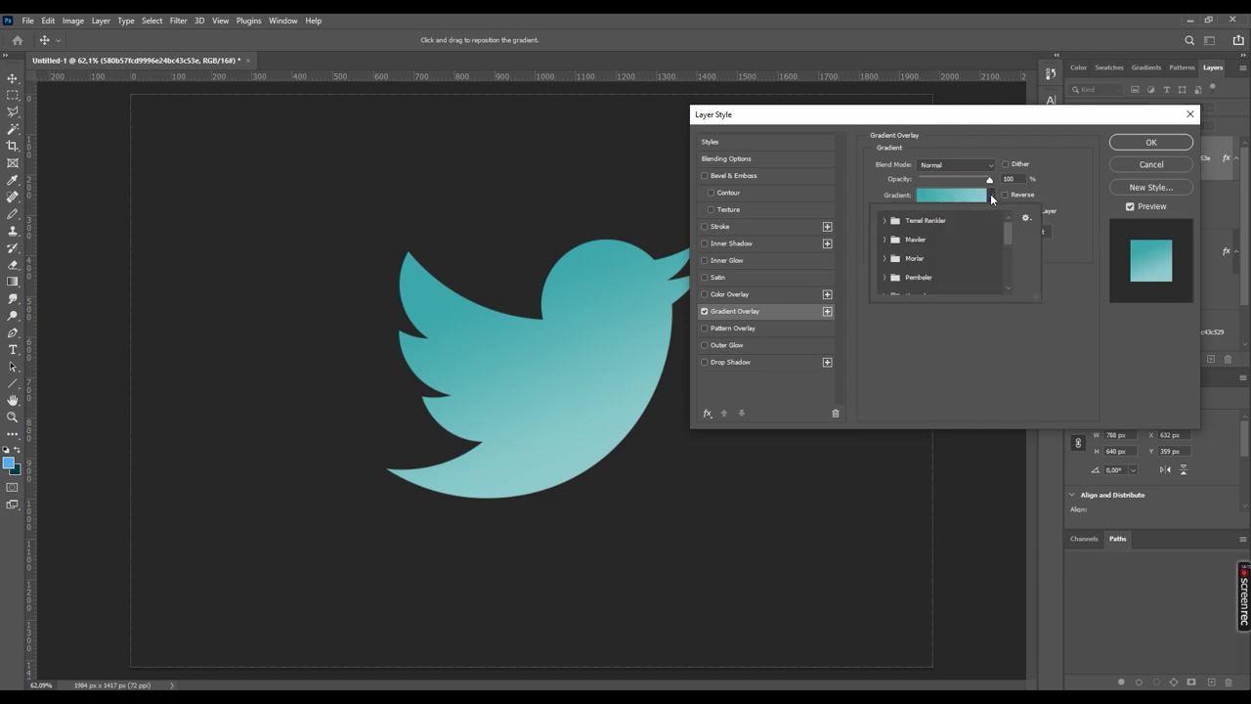
left_click_drag(1033, 297, 1067, 521)
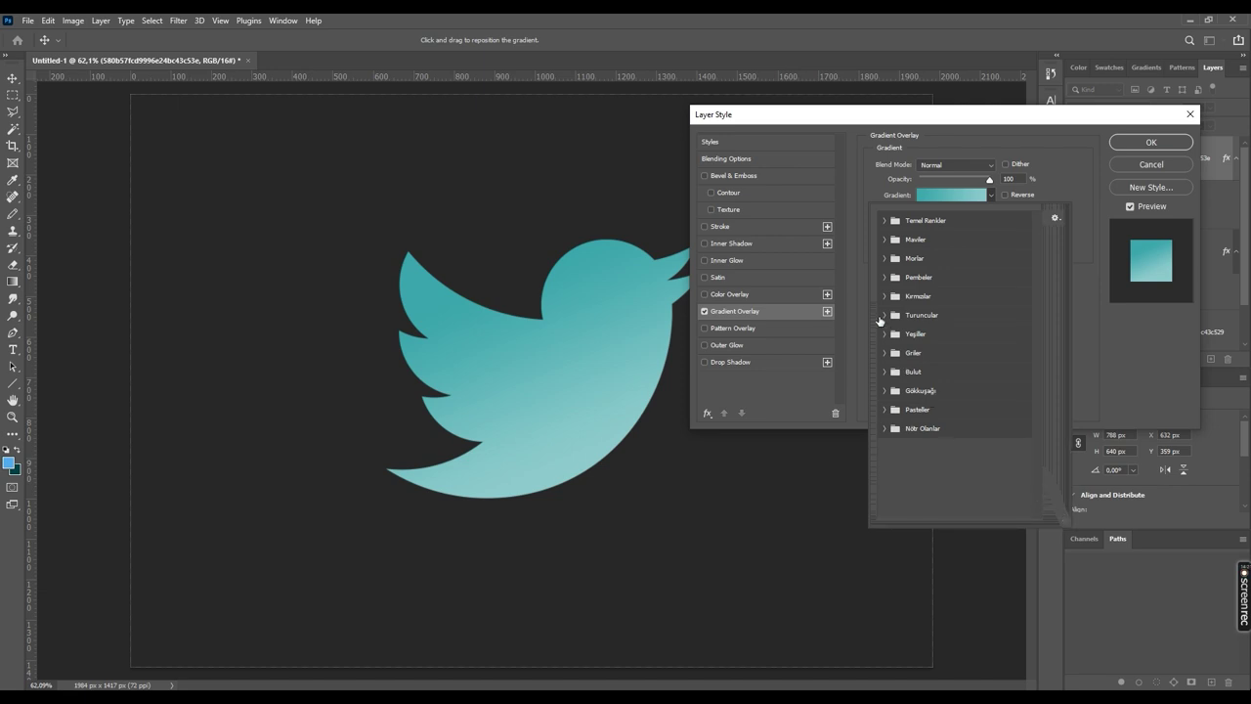
left_click(882, 315)
left_click(961, 335)
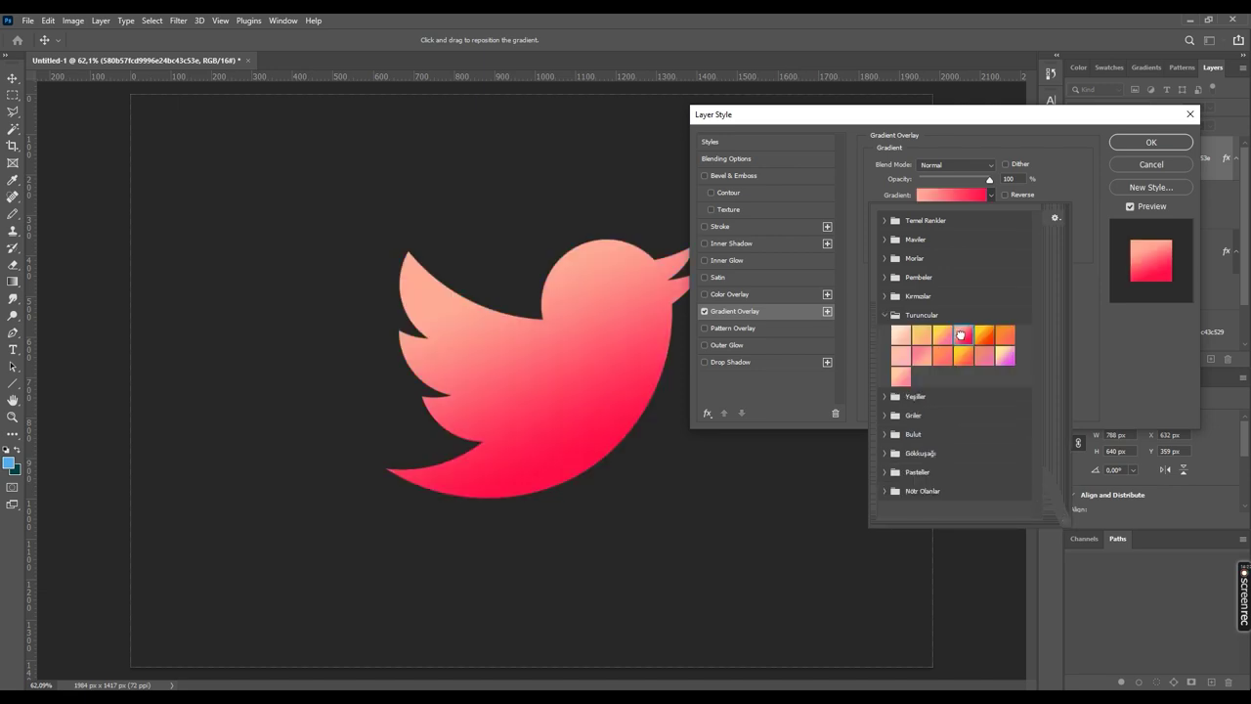
left_click(942, 355)
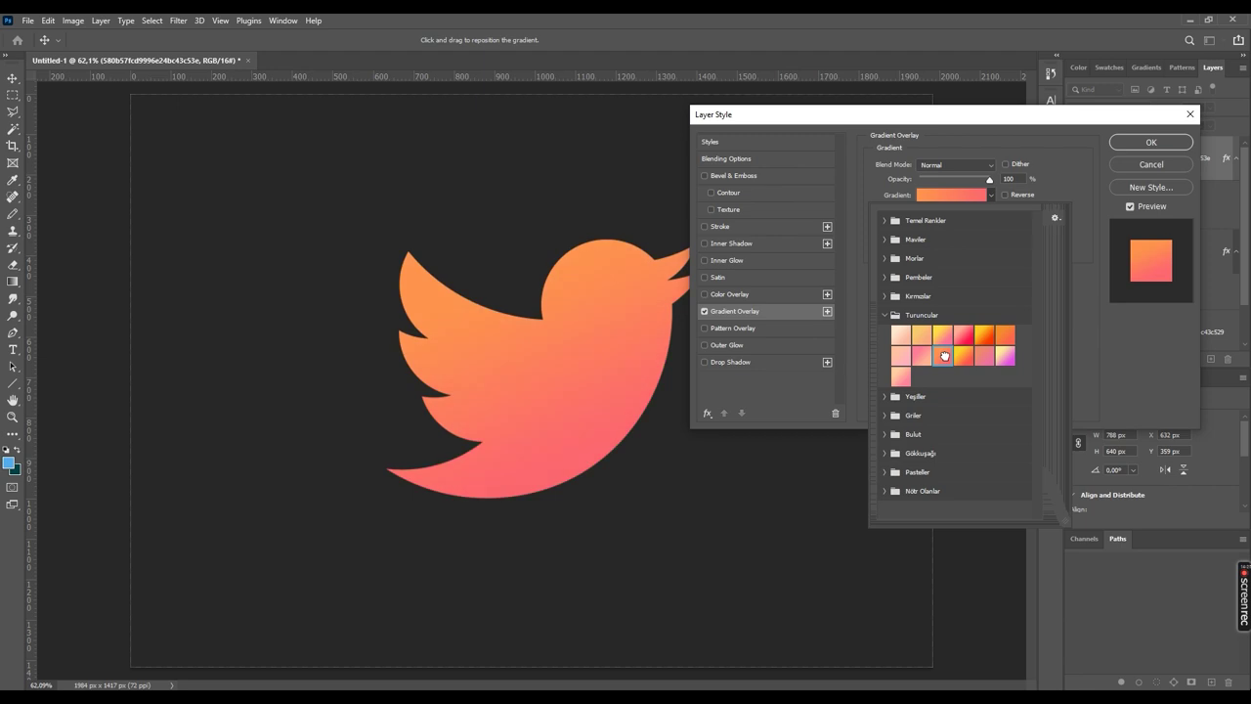
left_click(940, 337)
left_click(922, 338)
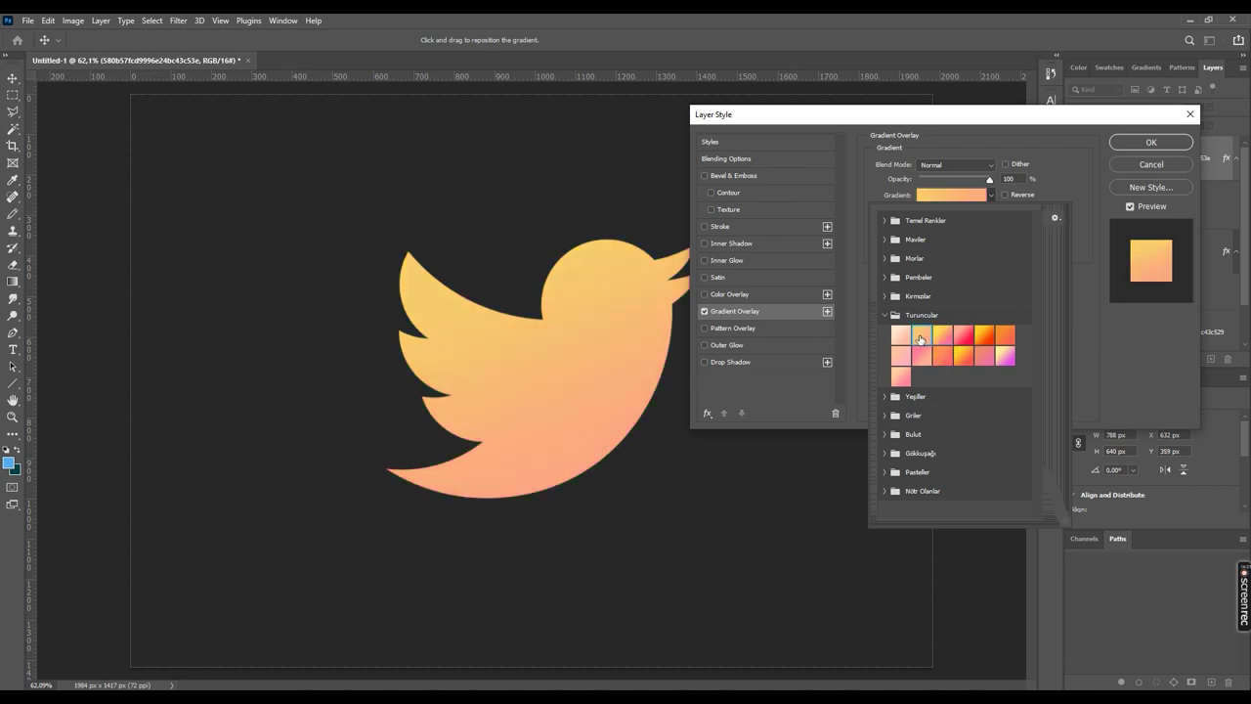
left_click(964, 358)
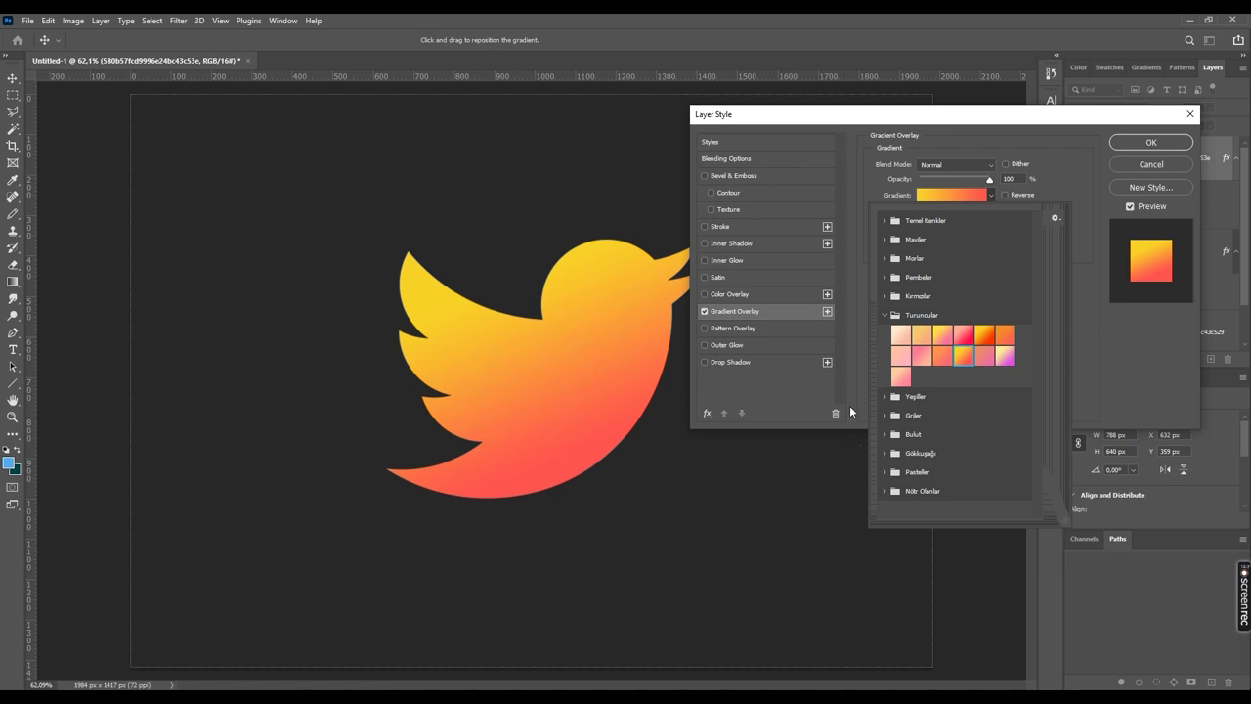
left_click(884, 221)
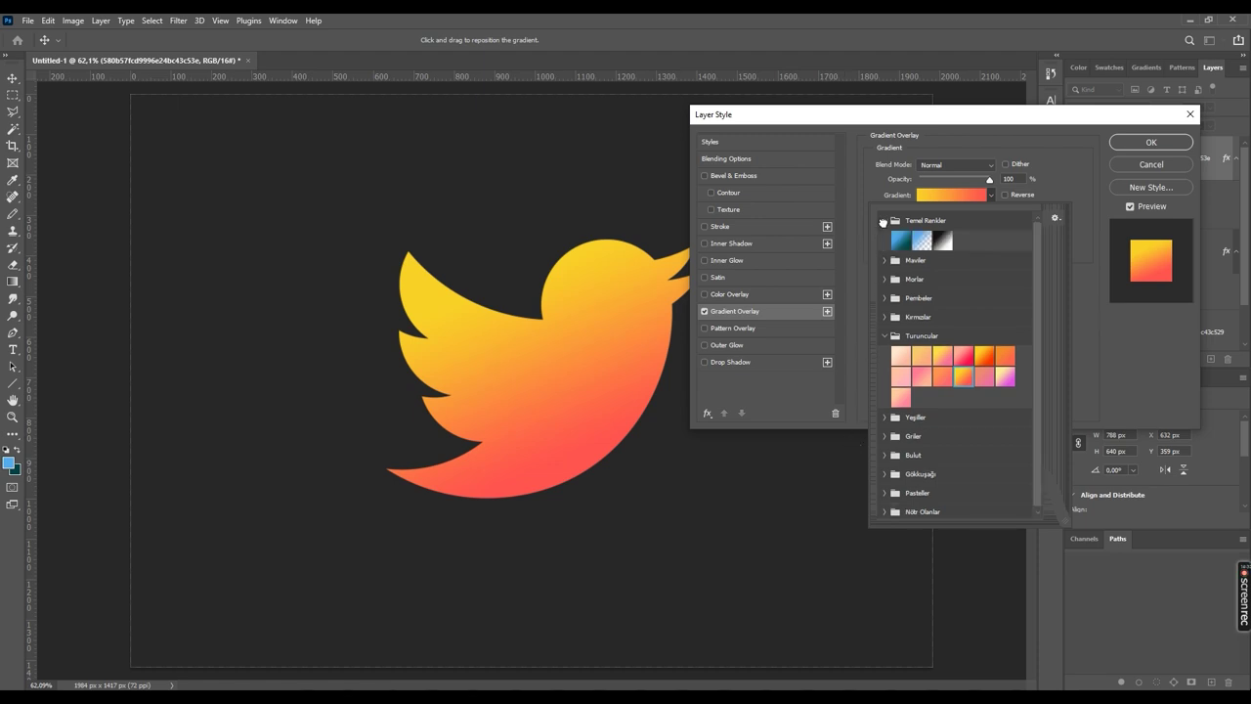
left_click(883, 221)
Try Radial, Angle, Reflected and Diamond styles for the bird's gradient overlay.
left_click(1128, 340)
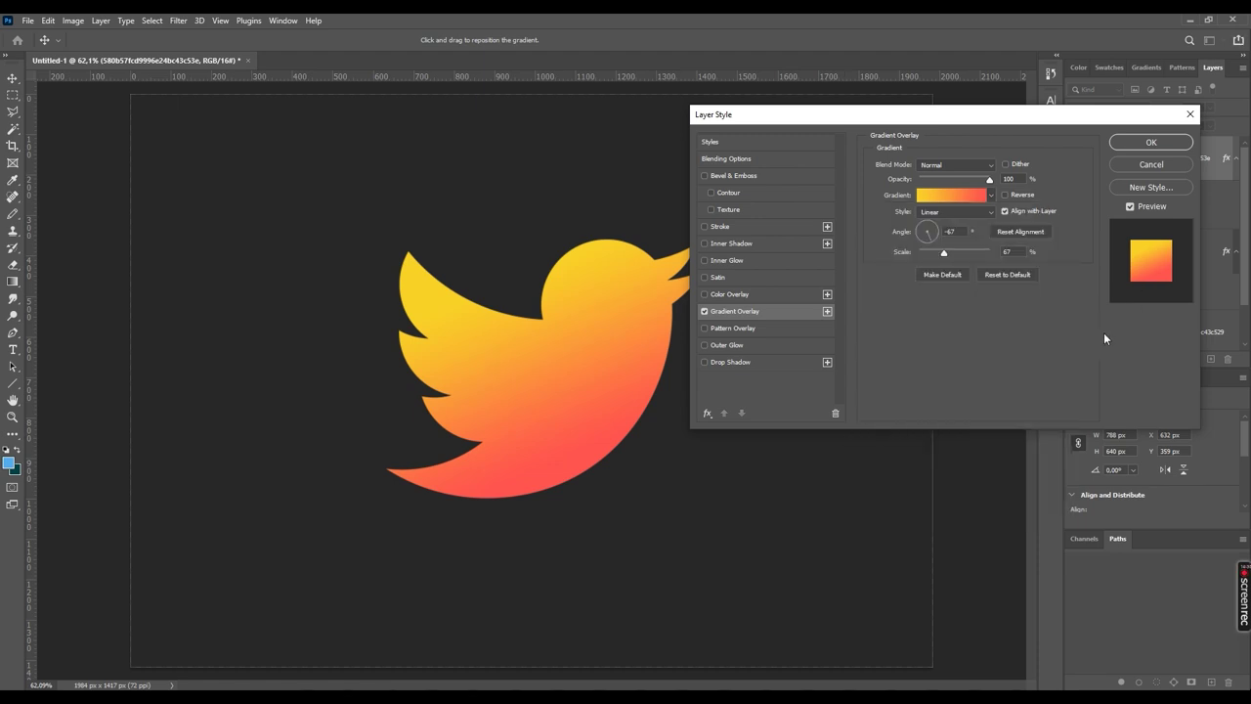
left_click(945, 215)
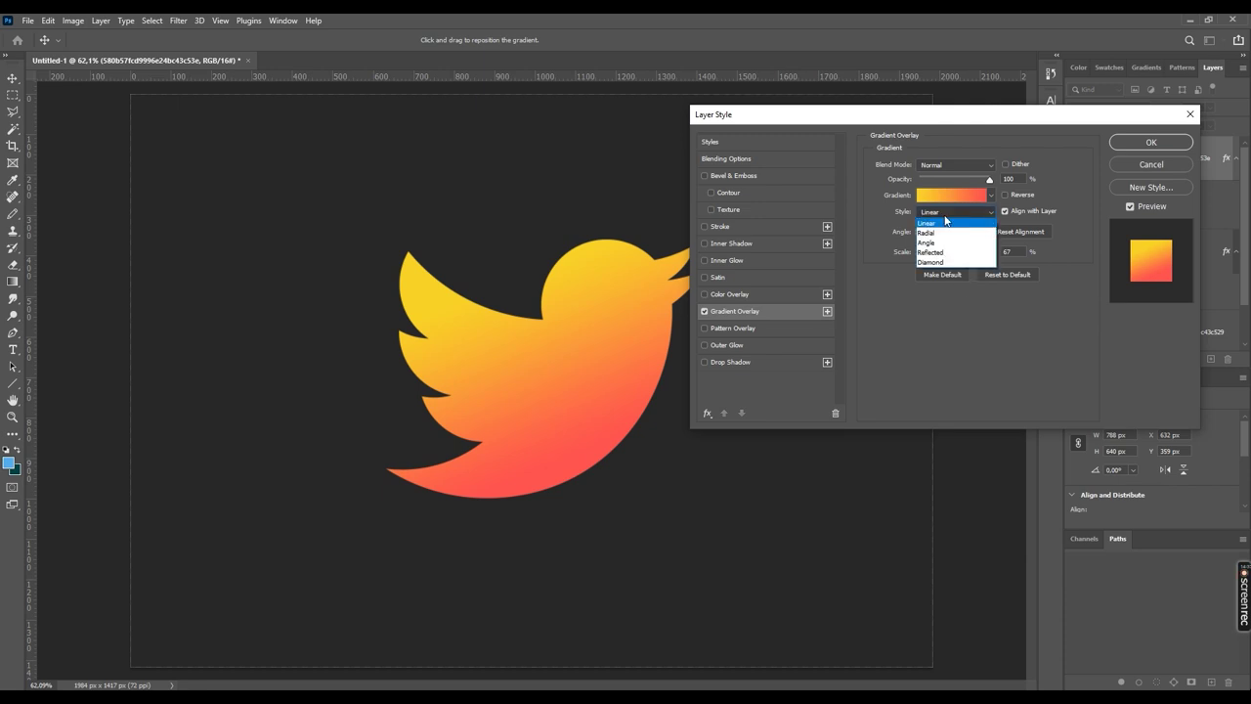
left_click(946, 232)
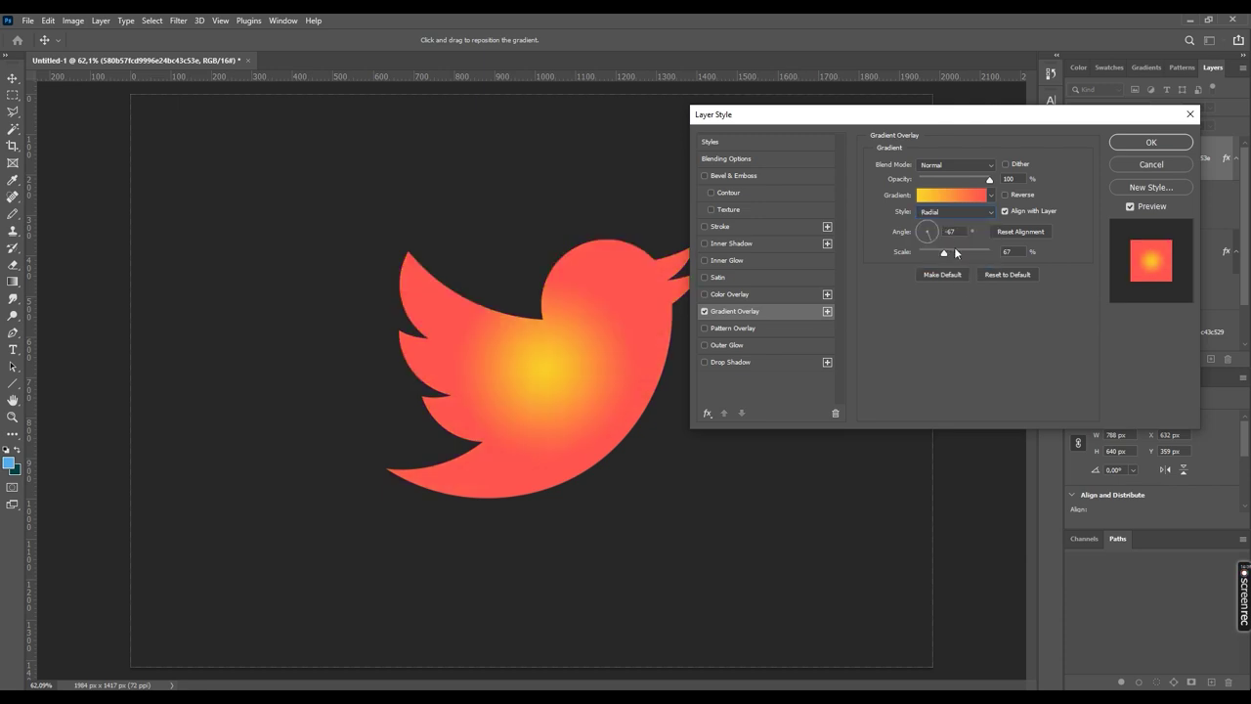
mouse_move(945, 256)
left_mouse_down()
mouse_move(977, 256)
mouse_move(943, 253)
mouse_move(964, 252)
left_mouse_up()
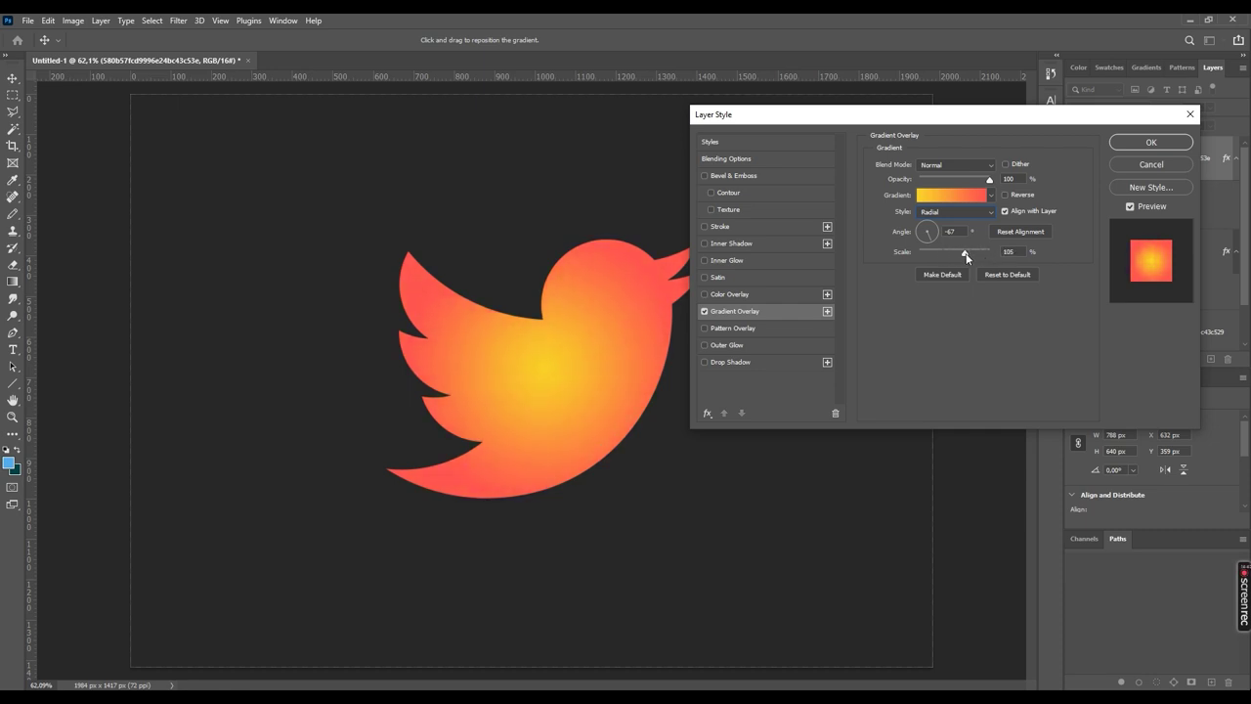
left_click(927, 212)
left_click(943, 245)
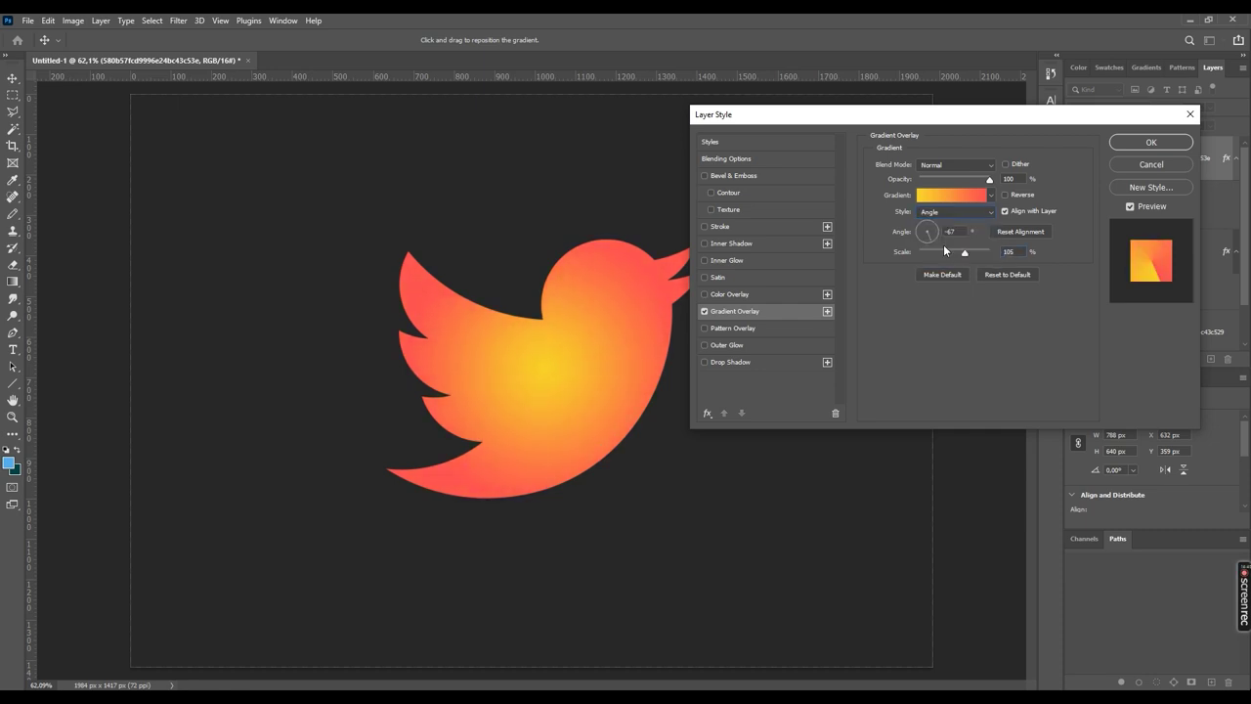
left_click(927, 211)
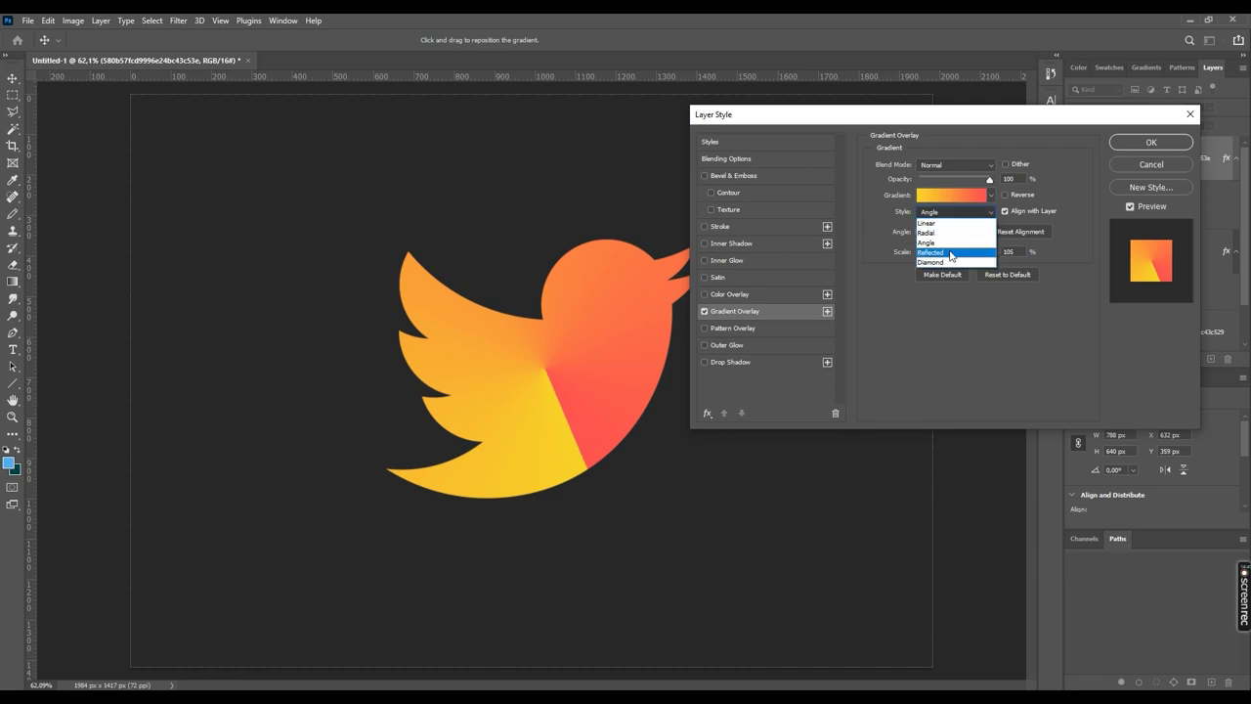
left_click(950, 252)
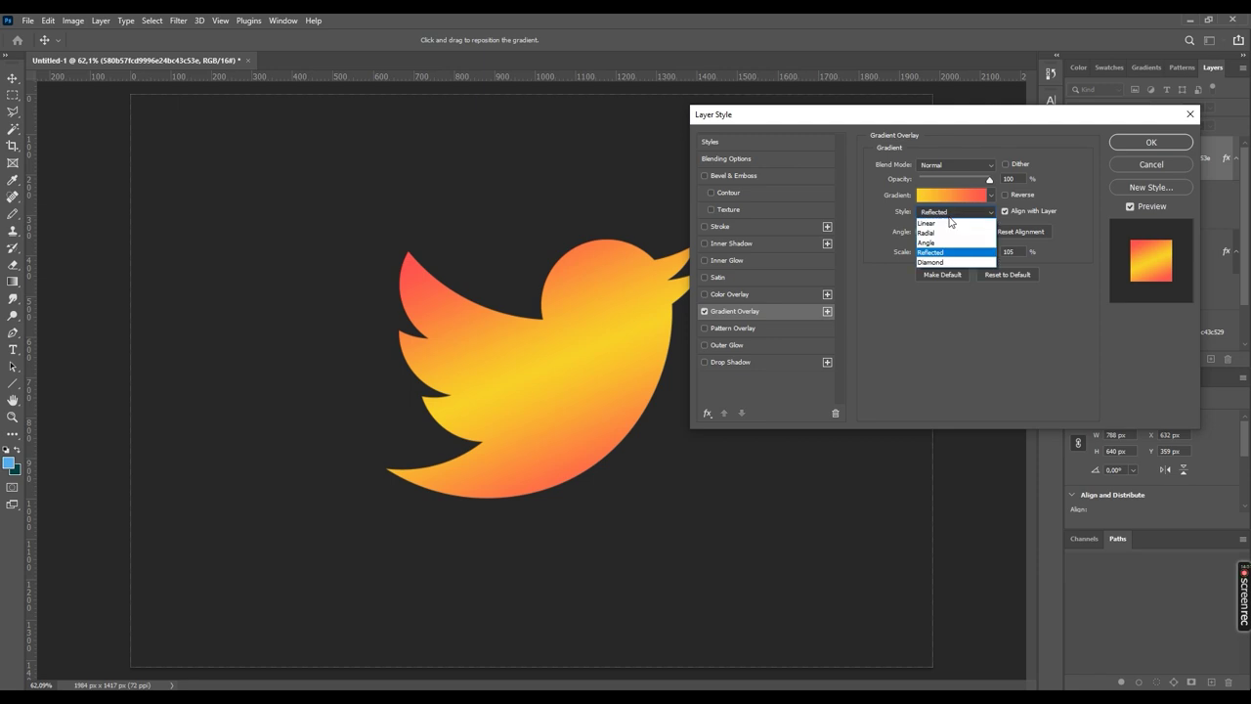
left_click(950, 259)
Set the gradient back to Linear at 108% scale and a -118° angle.
left_click(953, 211)
left_click(944, 218)
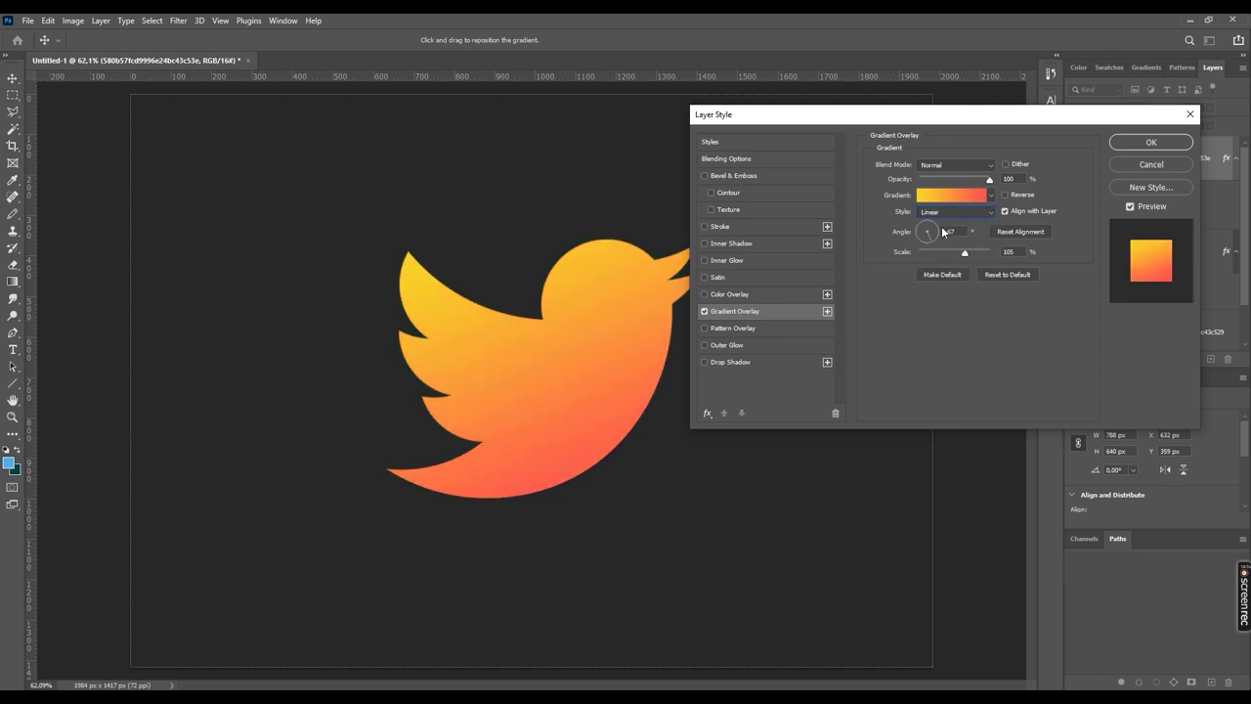
mouse_move(961, 251)
left_mouse_down()
mouse_move(948, 253)
mouse_move(969, 257)
left_mouse_up()
left_click_drag(934, 238, 926, 241)
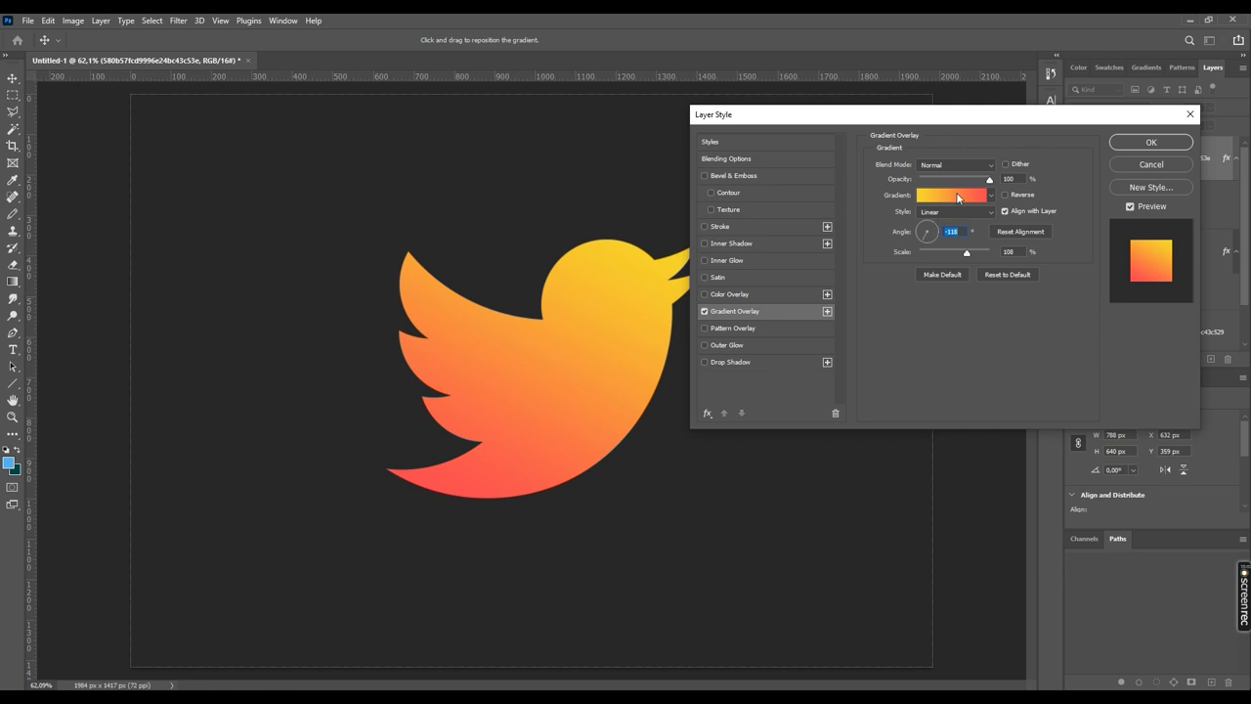
In the Gradient Editor, set the left colour stop to blue #2671fa.
left_click(958, 197)
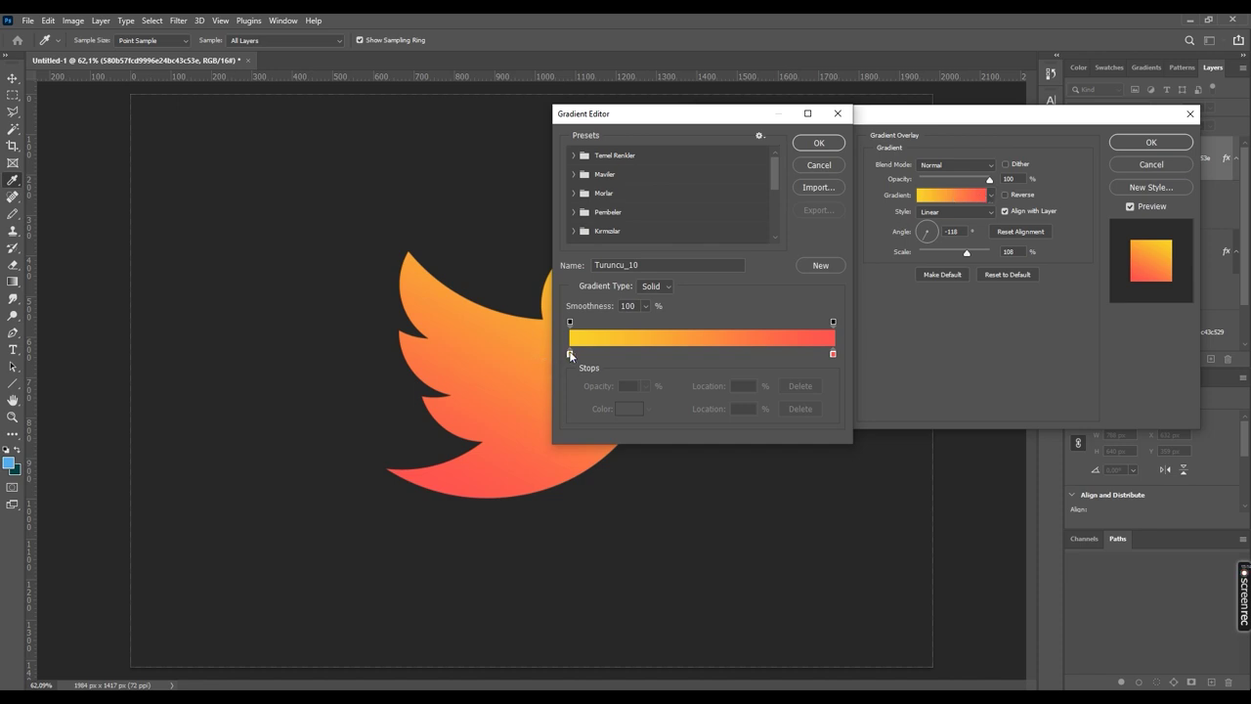
left_click_drag(696, 119, 838, 121)
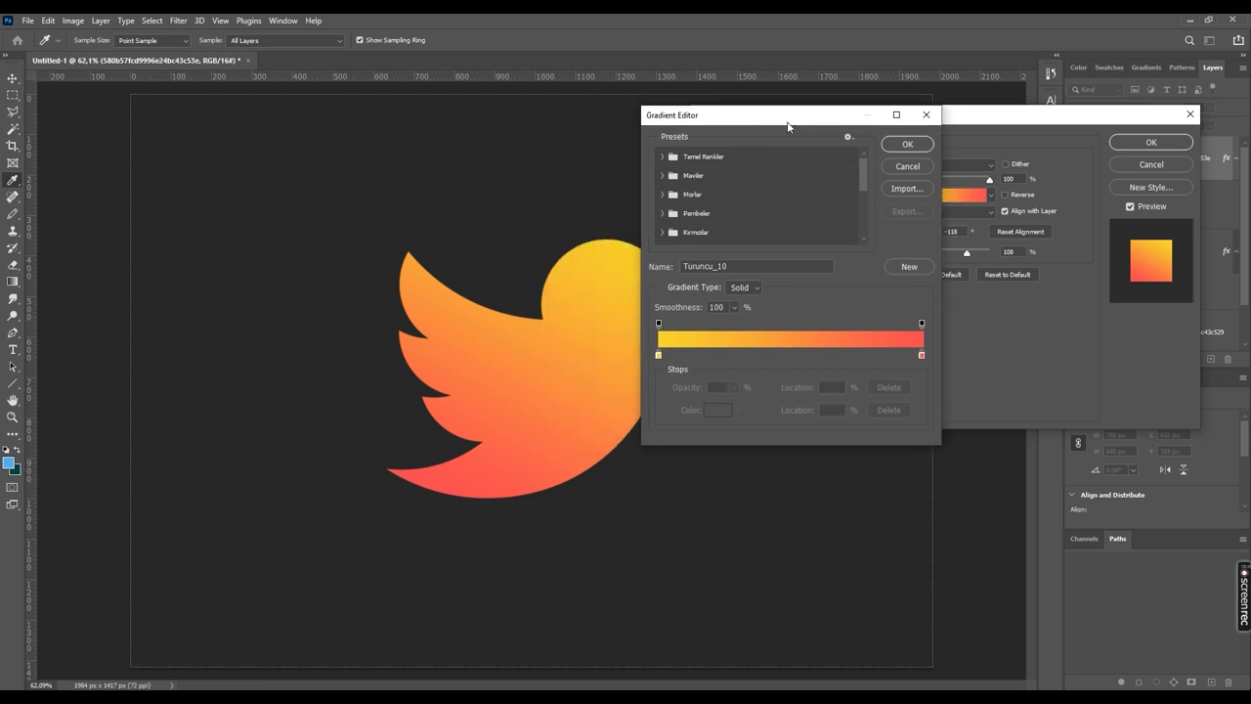
left_click(712, 355)
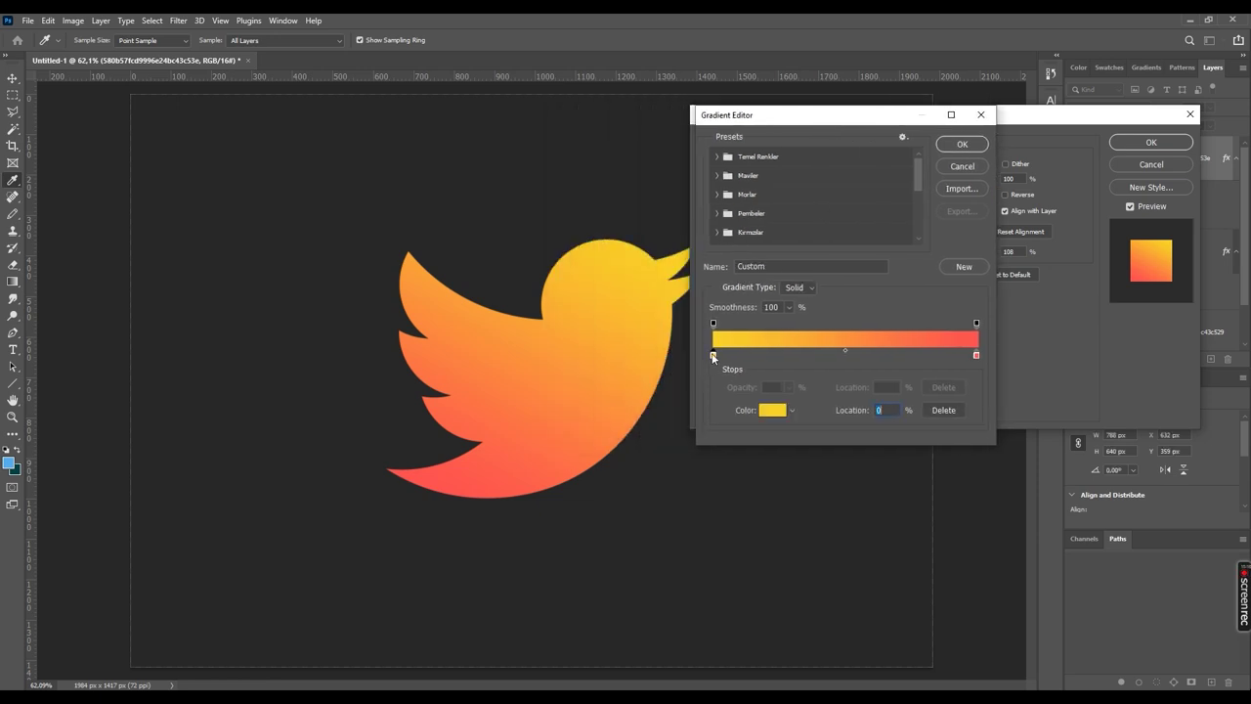
left_click(771, 410)
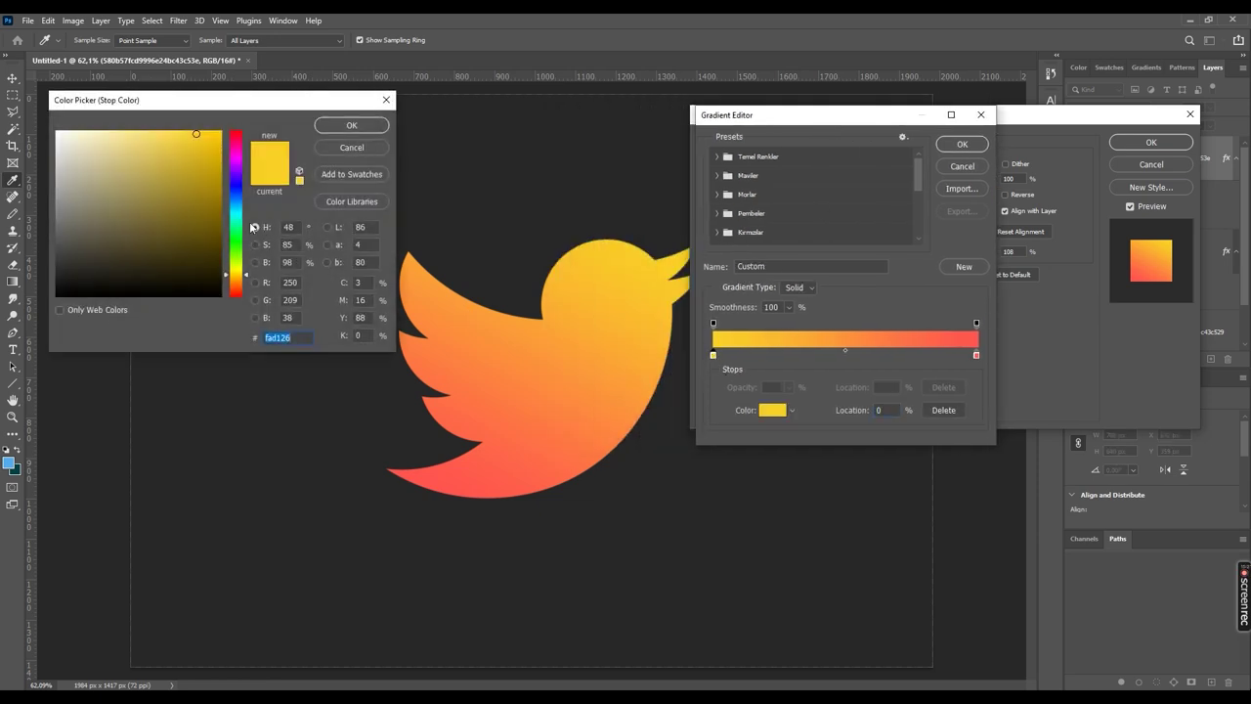
type("2671fa")
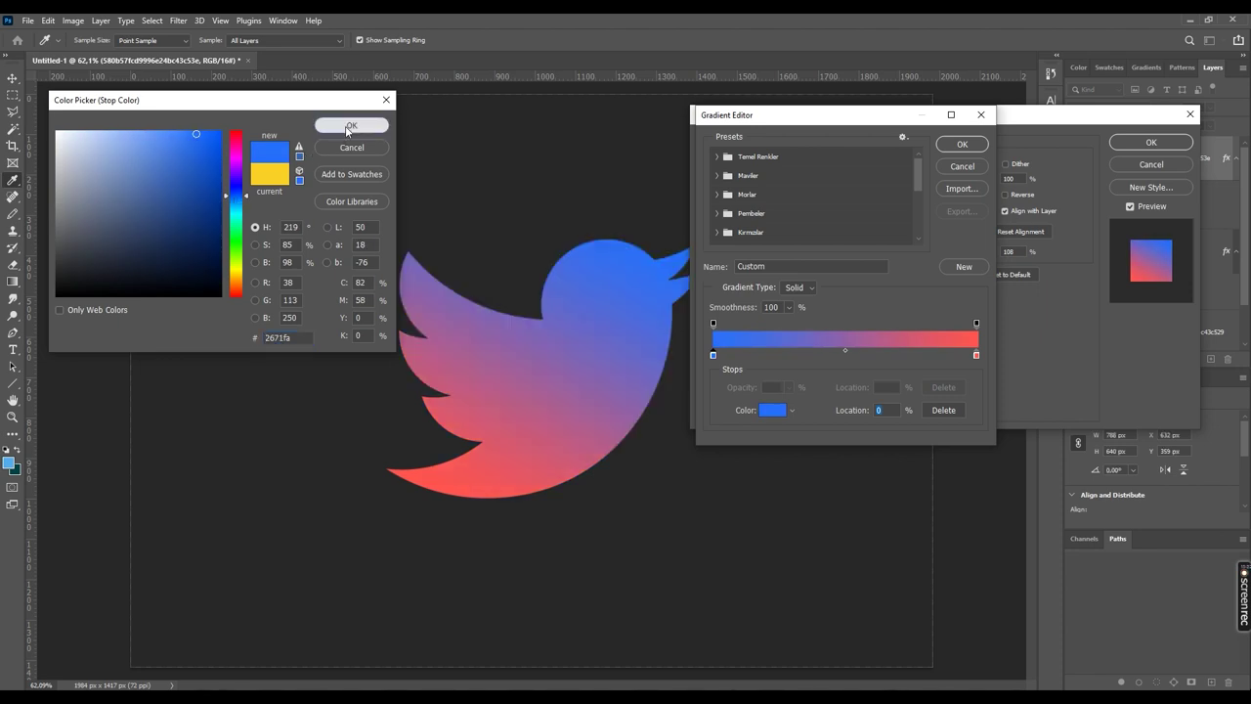
left_click(351, 125)
Set the right colour stop to a bright red, starting from #da3530.
left_click(975, 355)
double_click(976, 355)
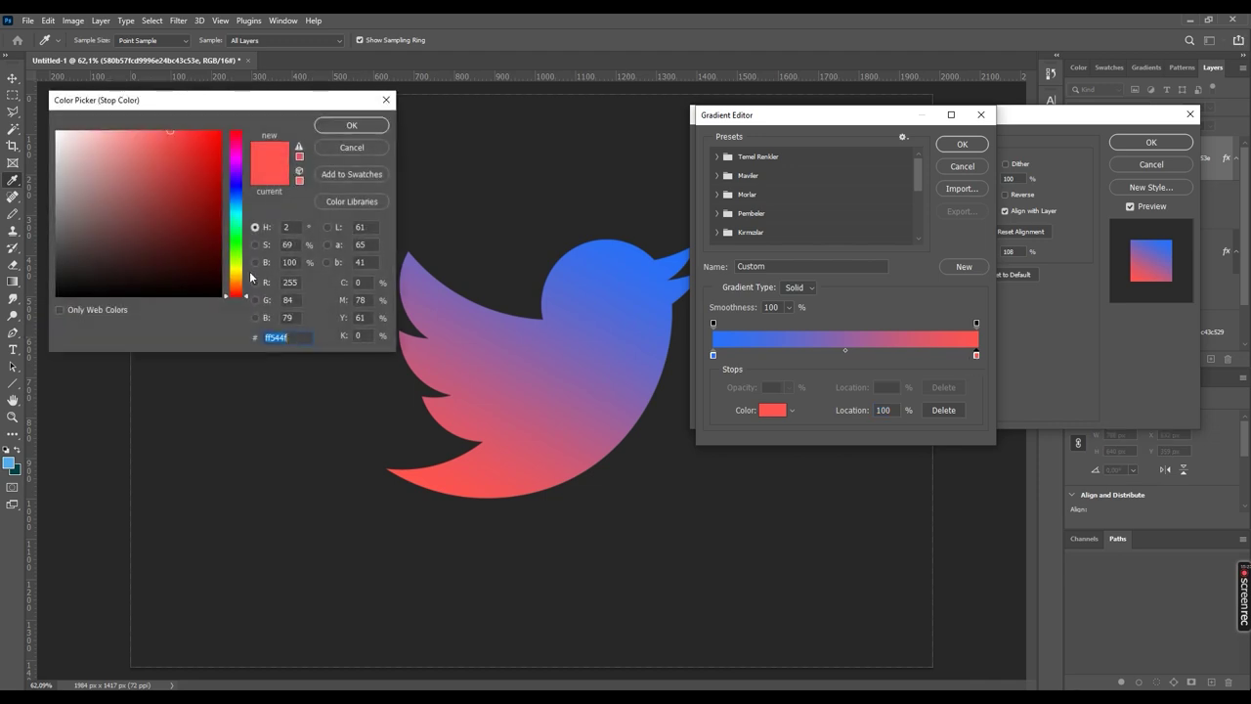
type("da3530")
left_click_drag(184, 154, 197, 147)
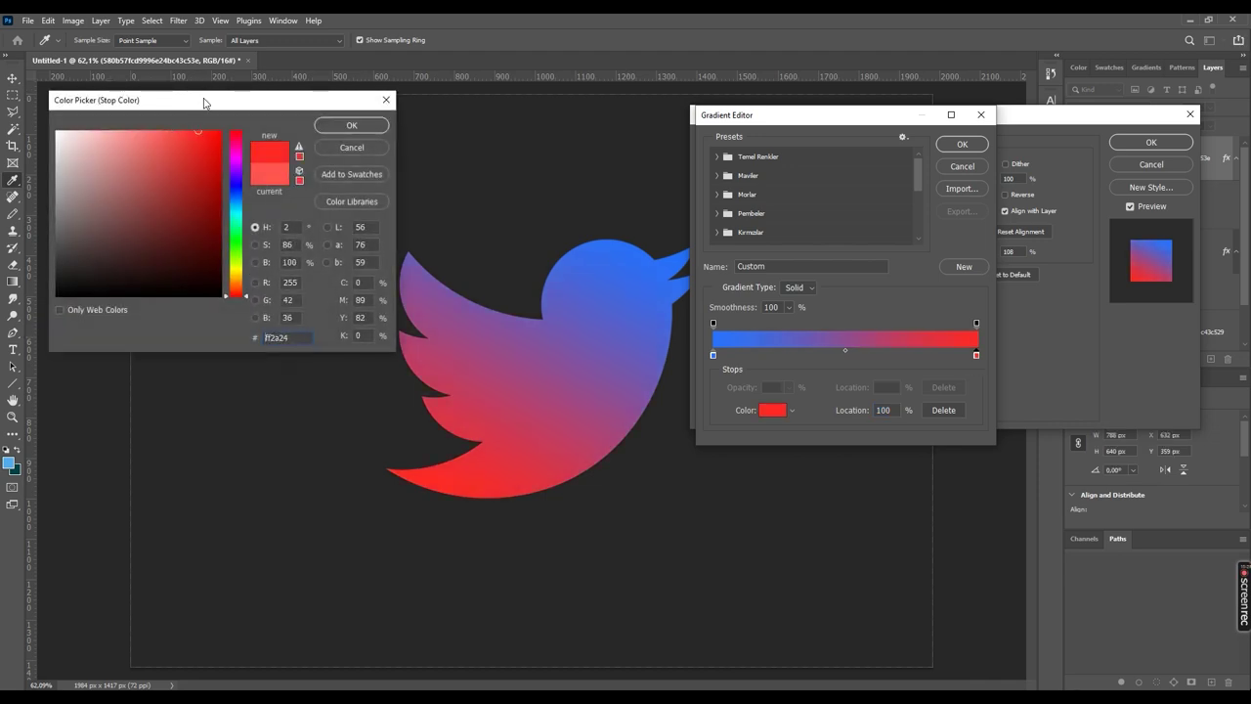
left_click(351, 125)
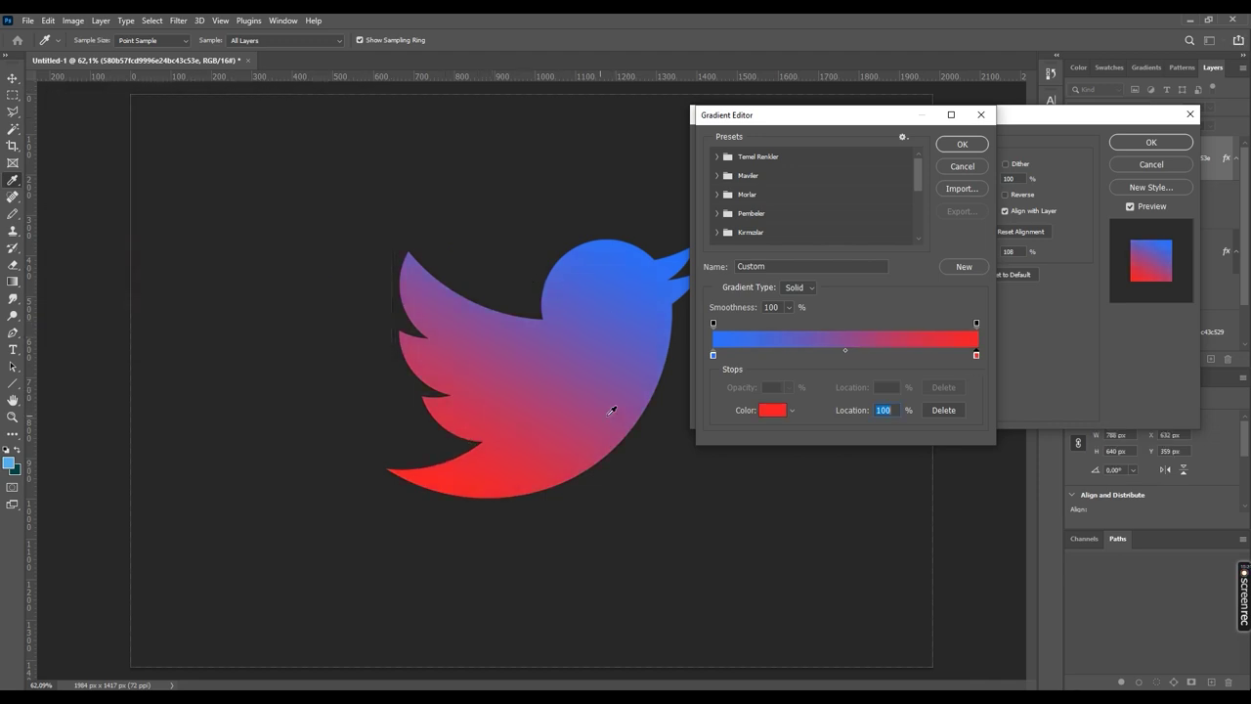
Add colour stops at 32% and 69%, making the 32% stop orange.
left_click(798, 356)
left_click(895, 355)
double_click(798, 355)
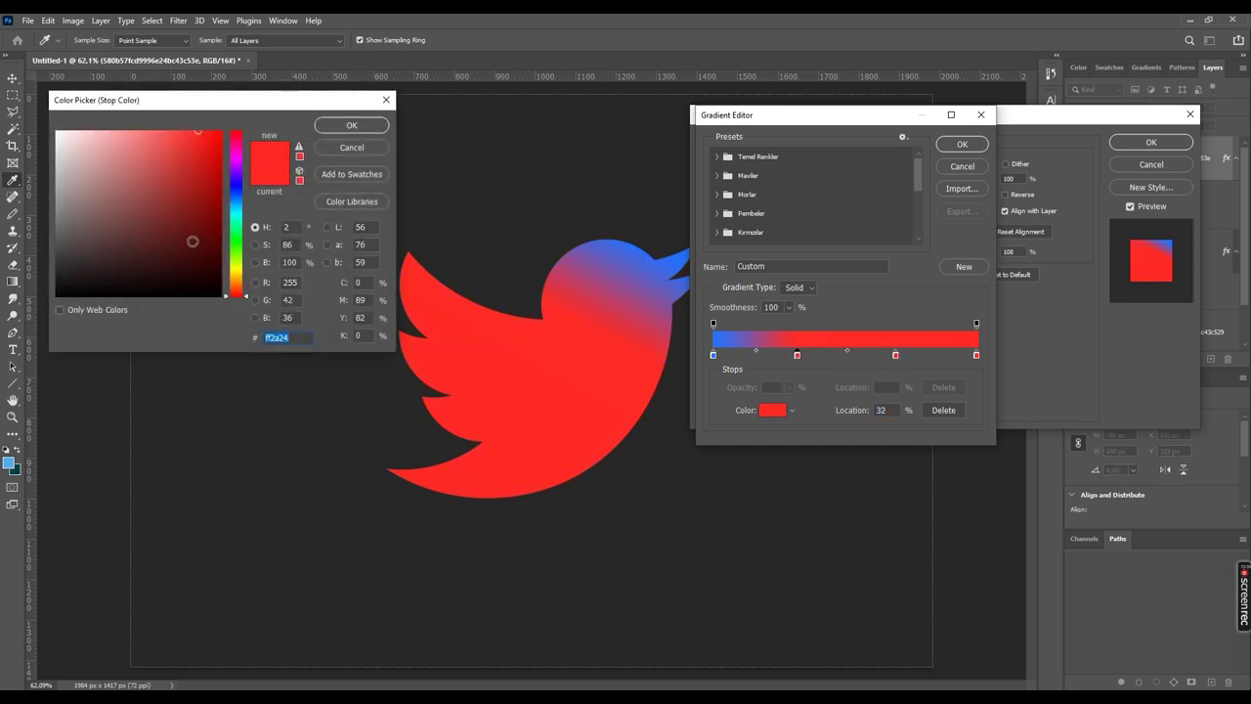
left_click_drag(235, 292, 235, 282)
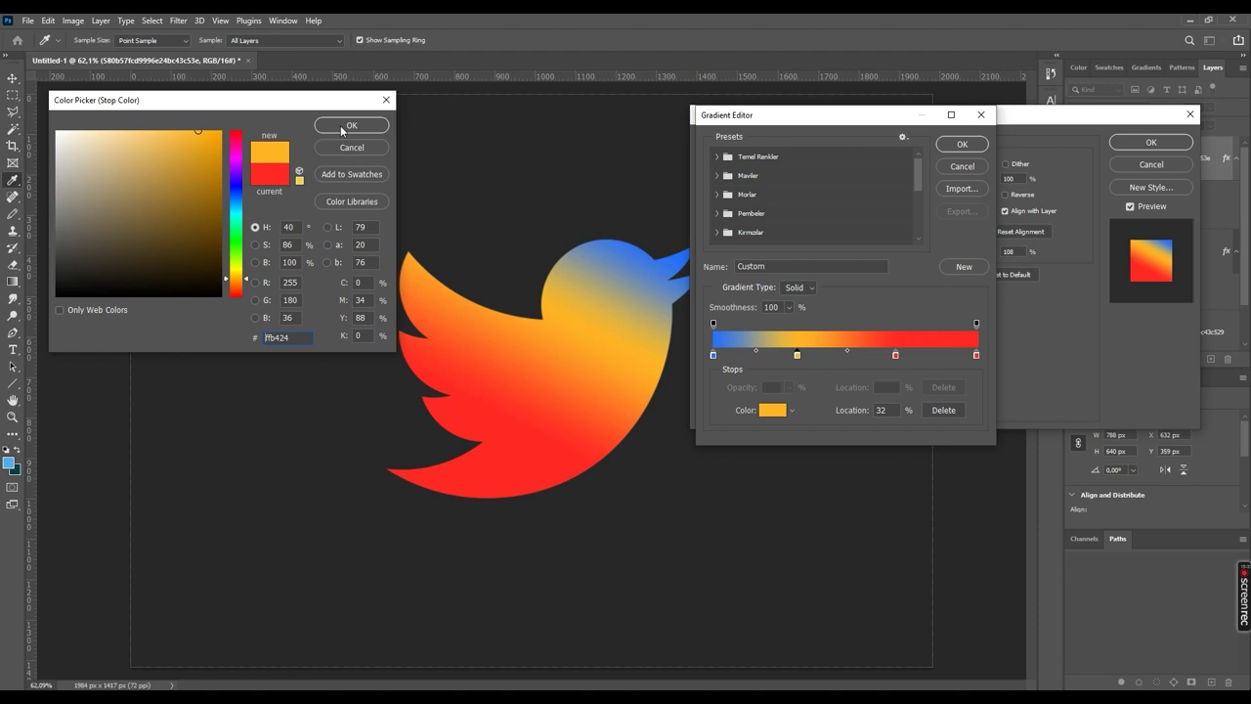
left_click(350, 126)
Make the 69% stop white, then nudge the orange stop left and white to 64%.
double_click(895, 355)
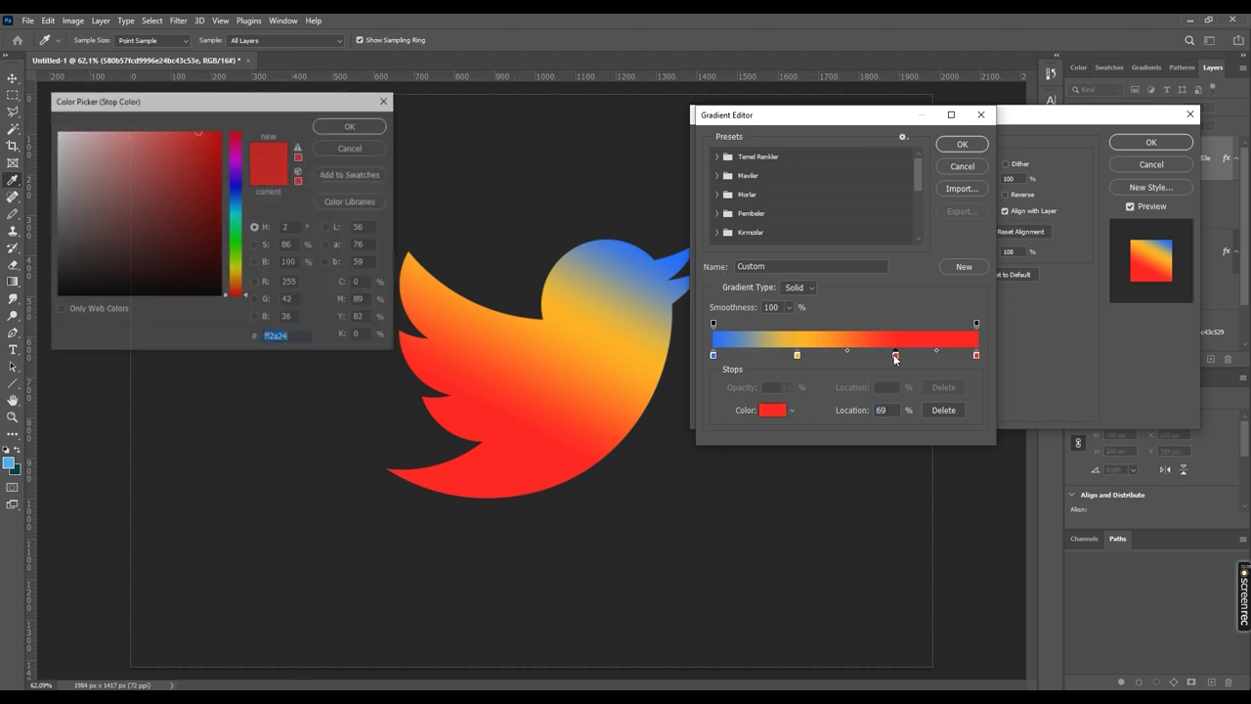
left_click_drag(124, 217, 56, 130)
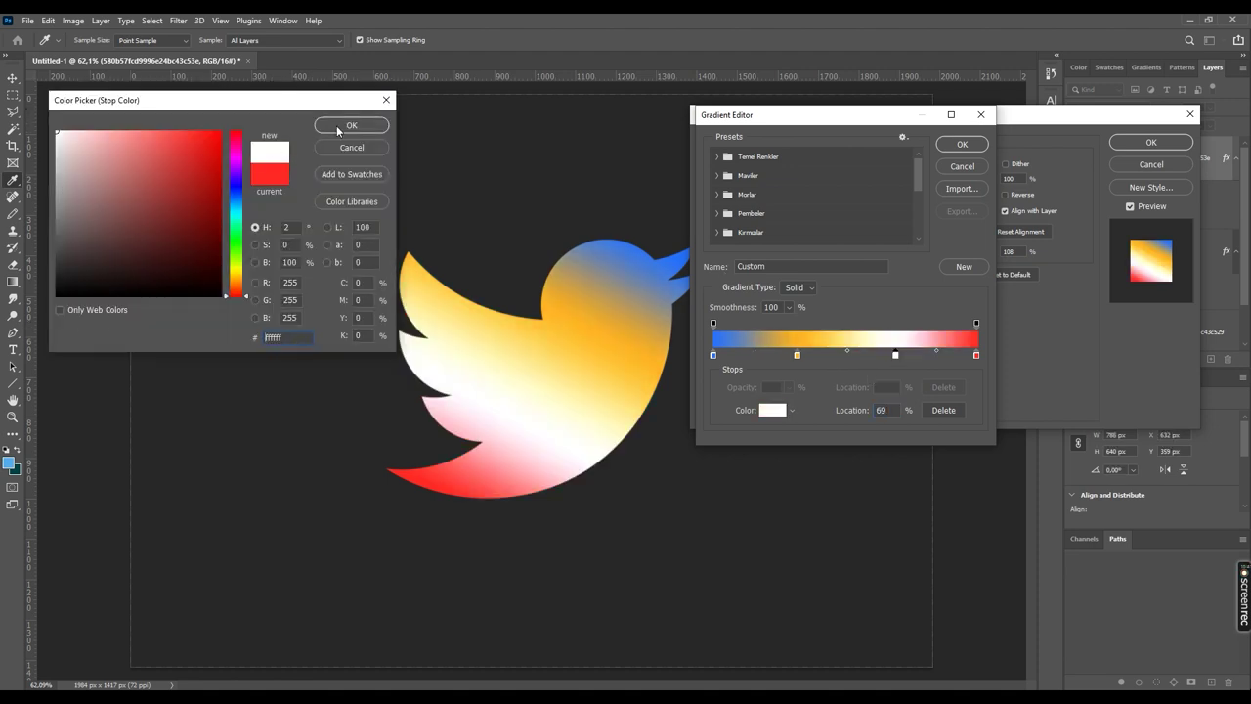
left_click(347, 126)
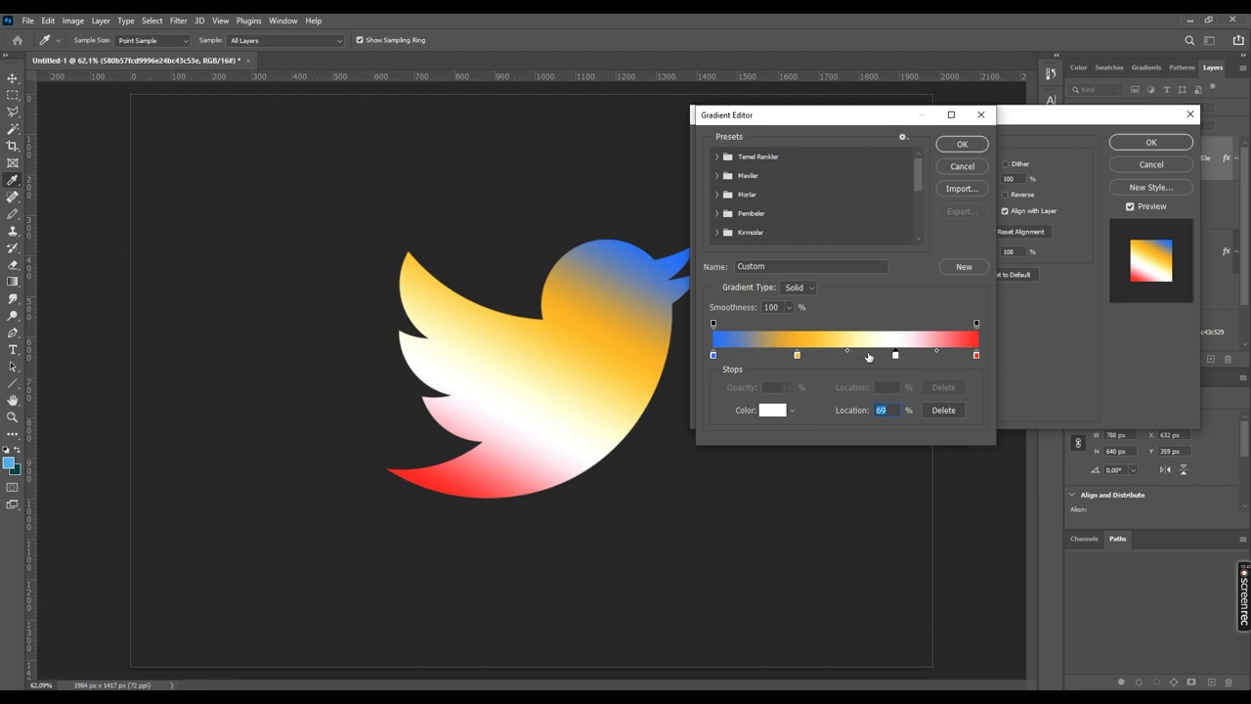
left_click_drag(797, 355, 789, 355)
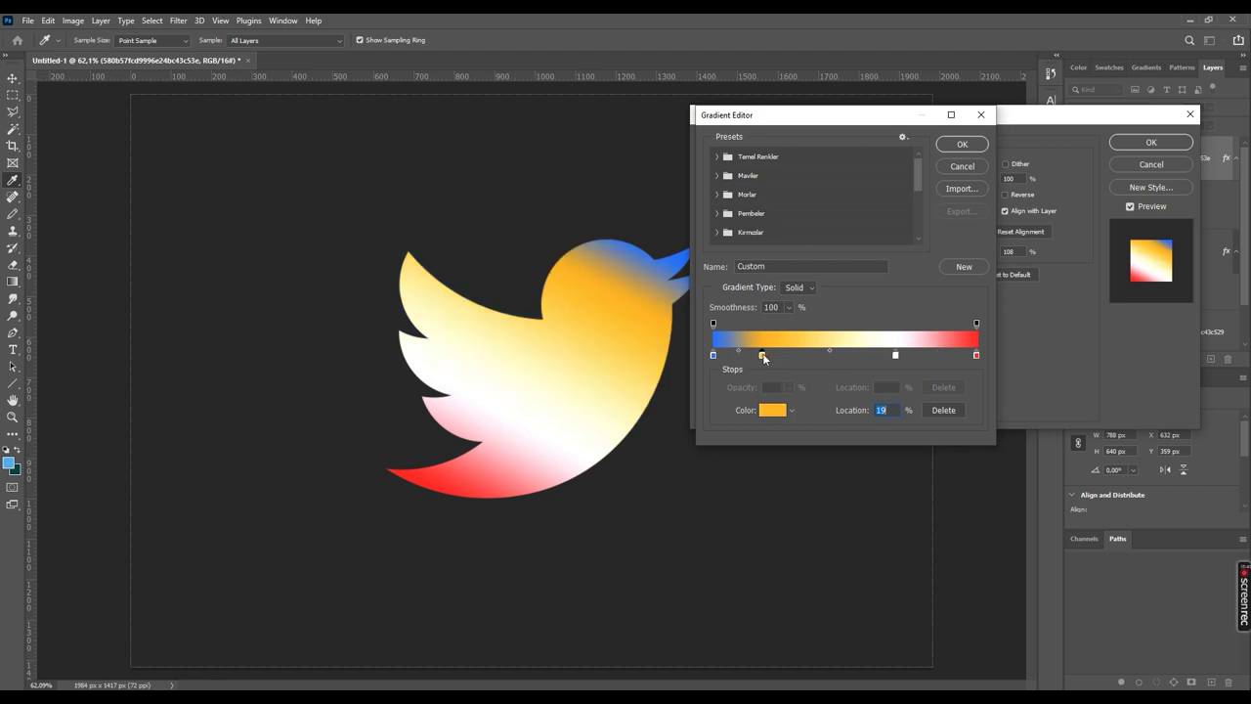
left_click_drag(895, 355, 882, 359)
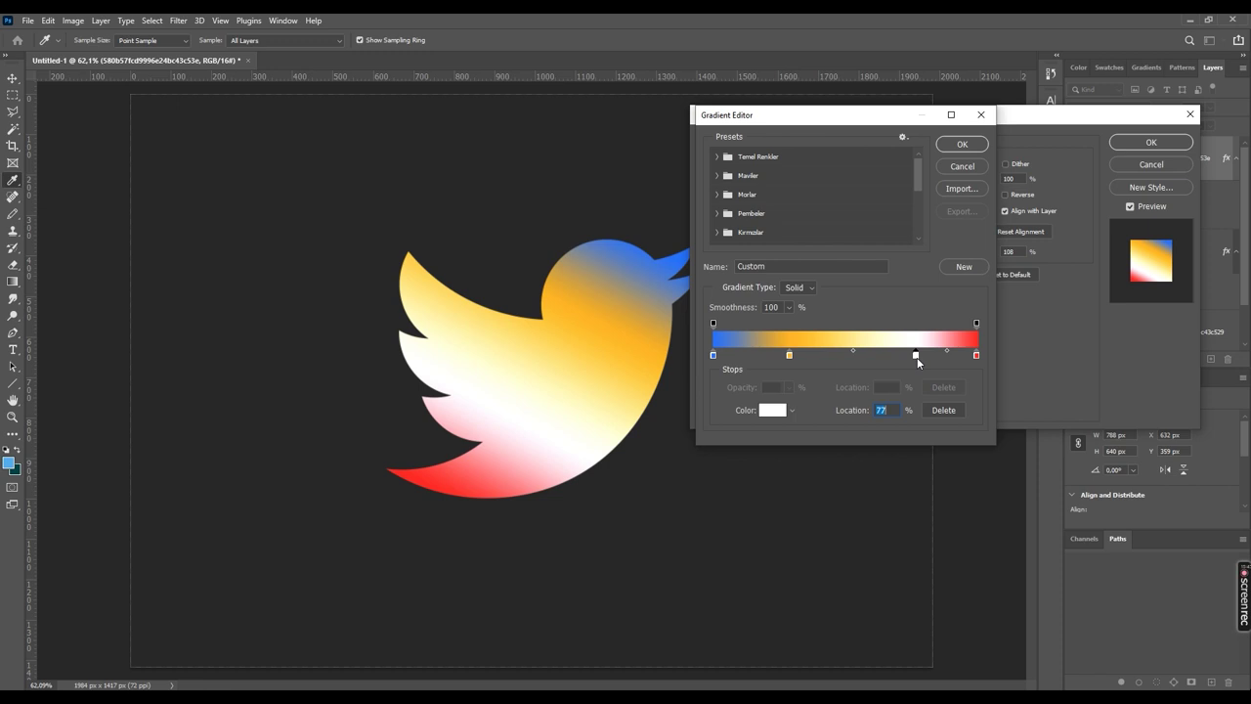
Discard the gradient edits, close Layer Style, then reopen Blending Options and disable Gradient Overlay.
left_click(955, 166)
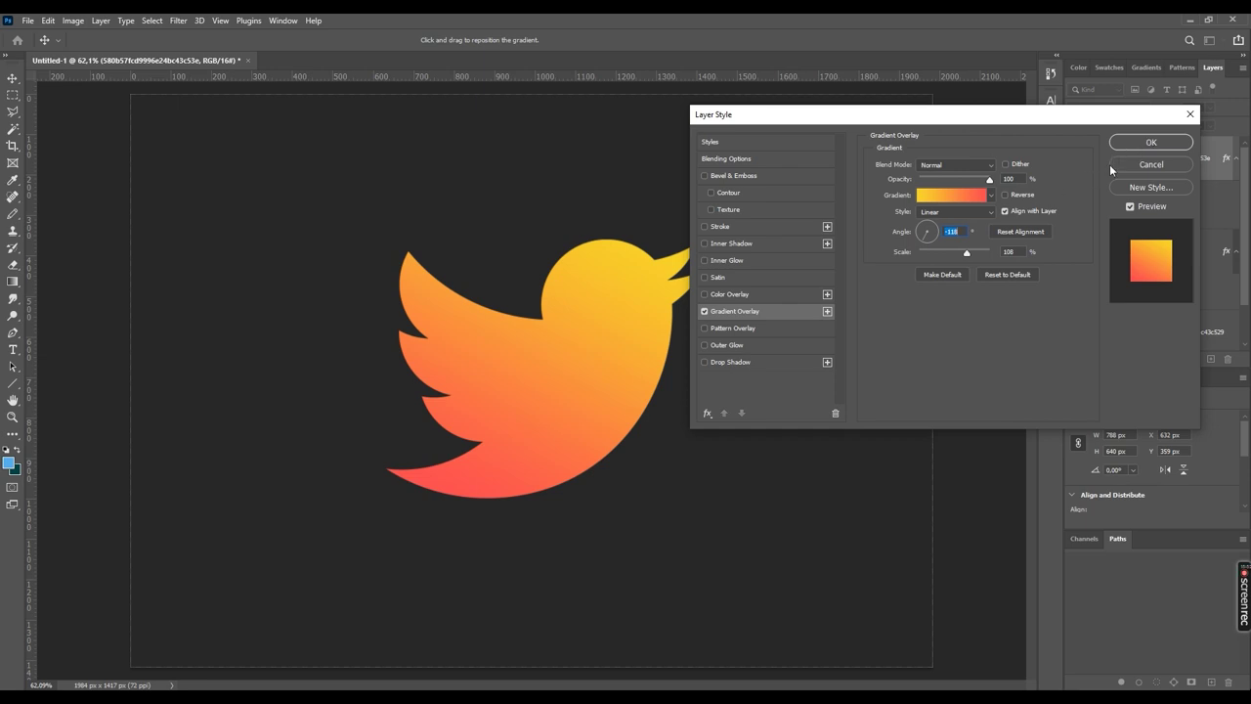
left_click(1149, 143)
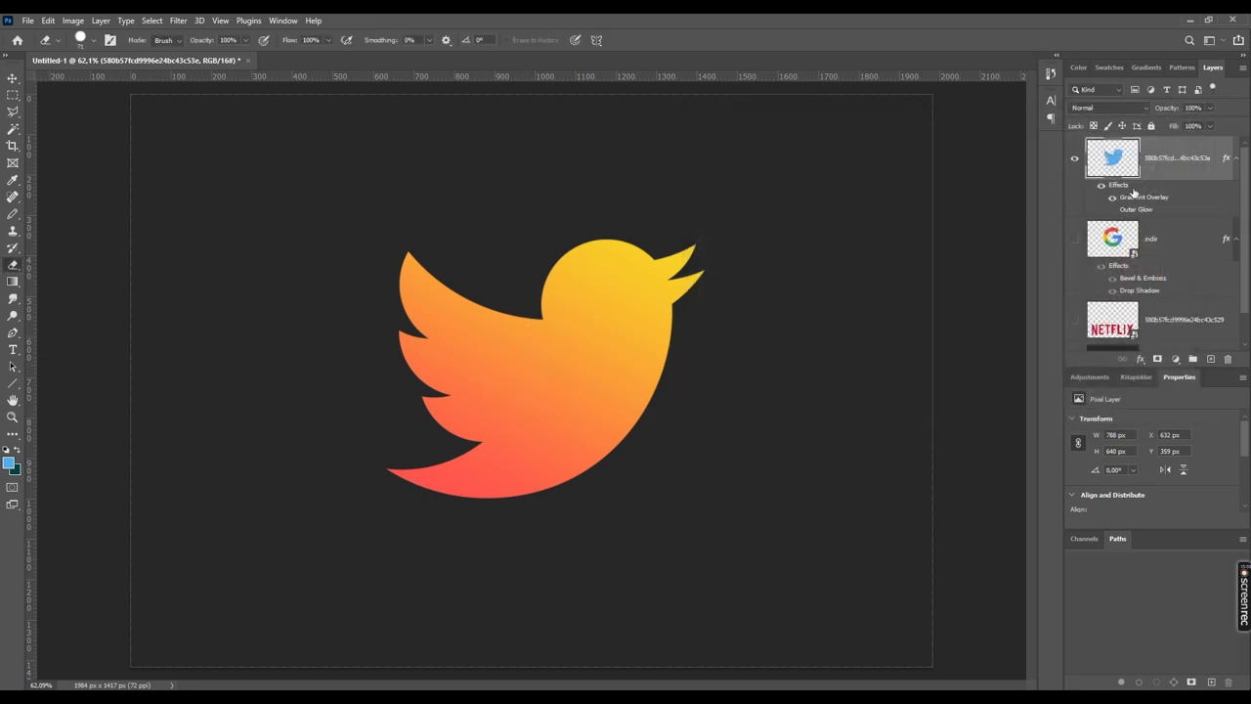
left_click(1139, 360)
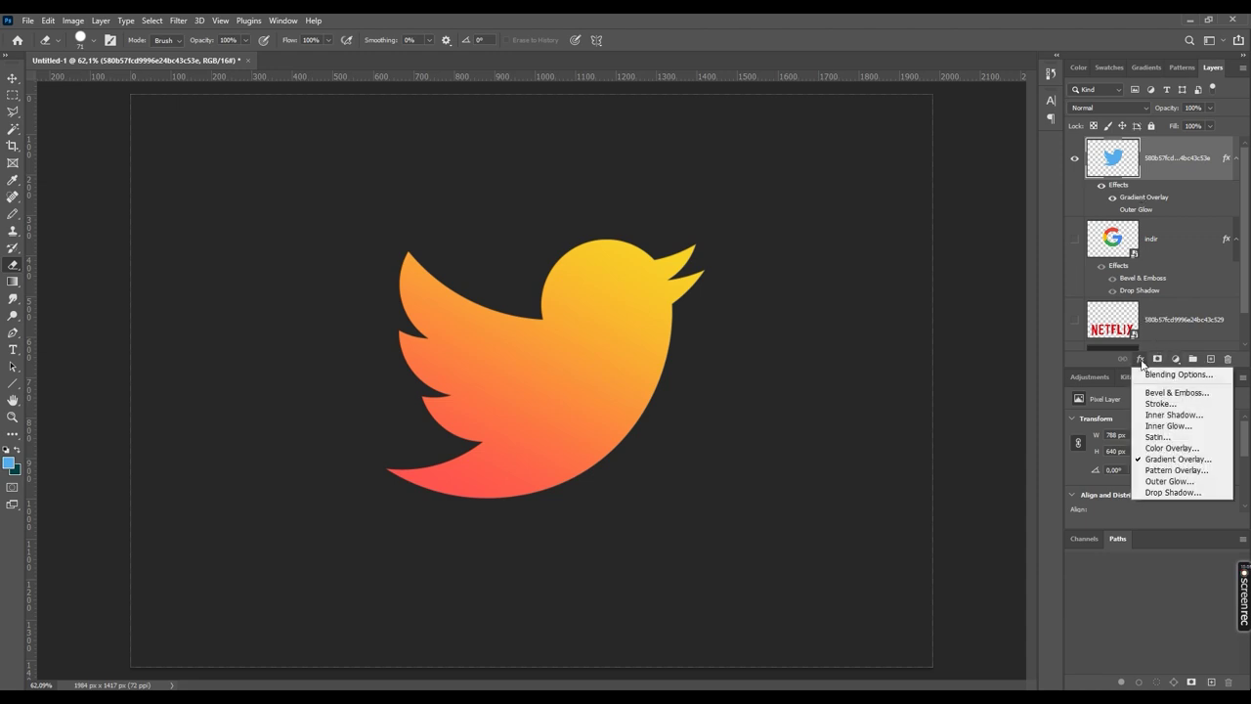
left_click(1142, 373)
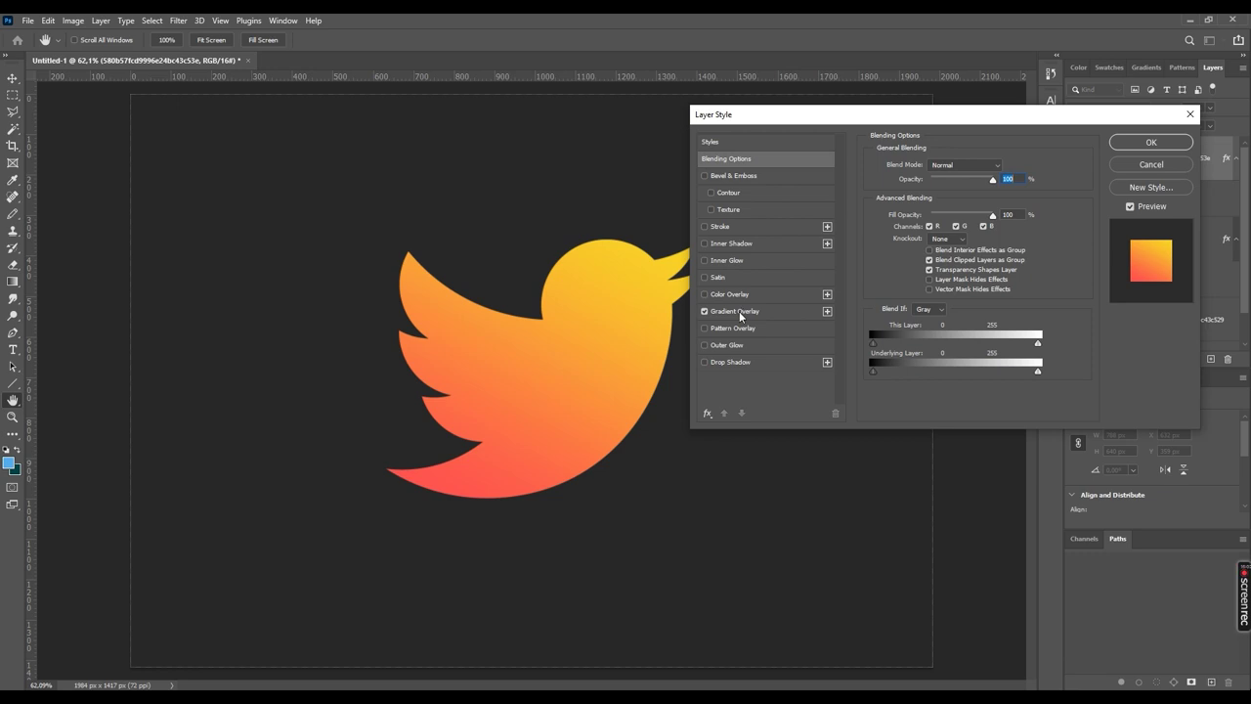
left_click(706, 309)
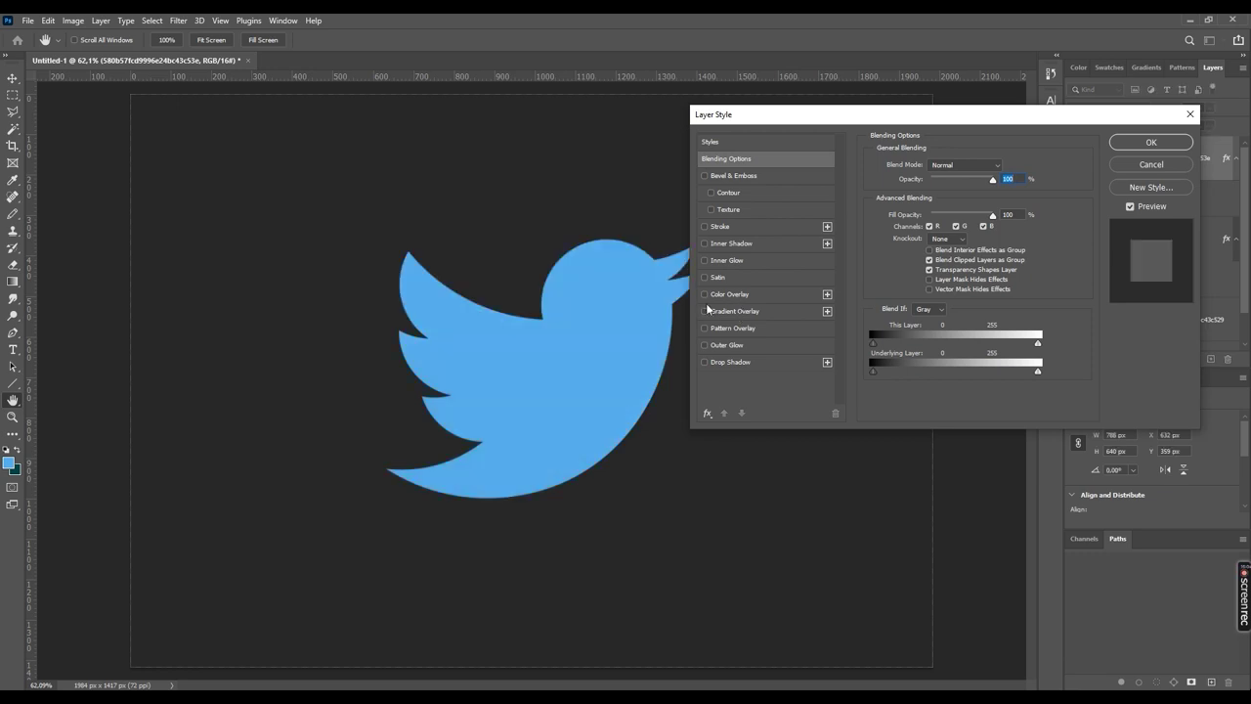
Add a Pattern Overlay to the bird and shrink the default leaf pattern.
left_click(727, 328)
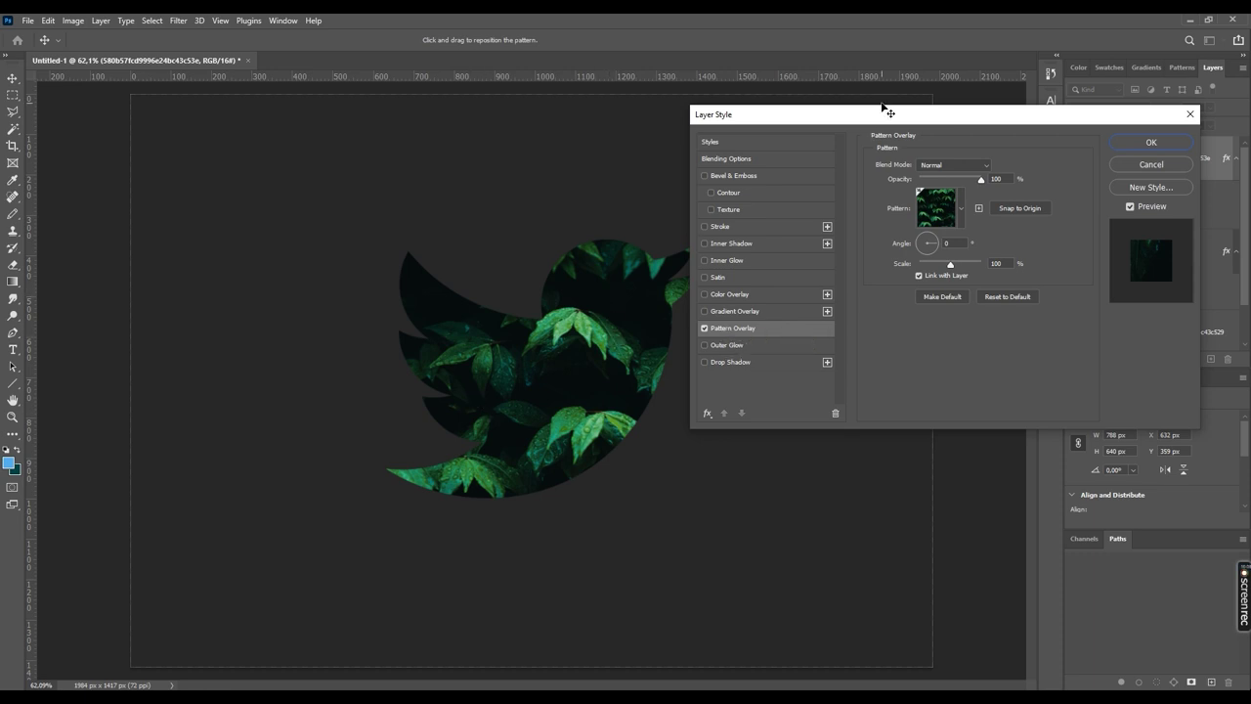
left_click_drag(884, 115, 942, 127)
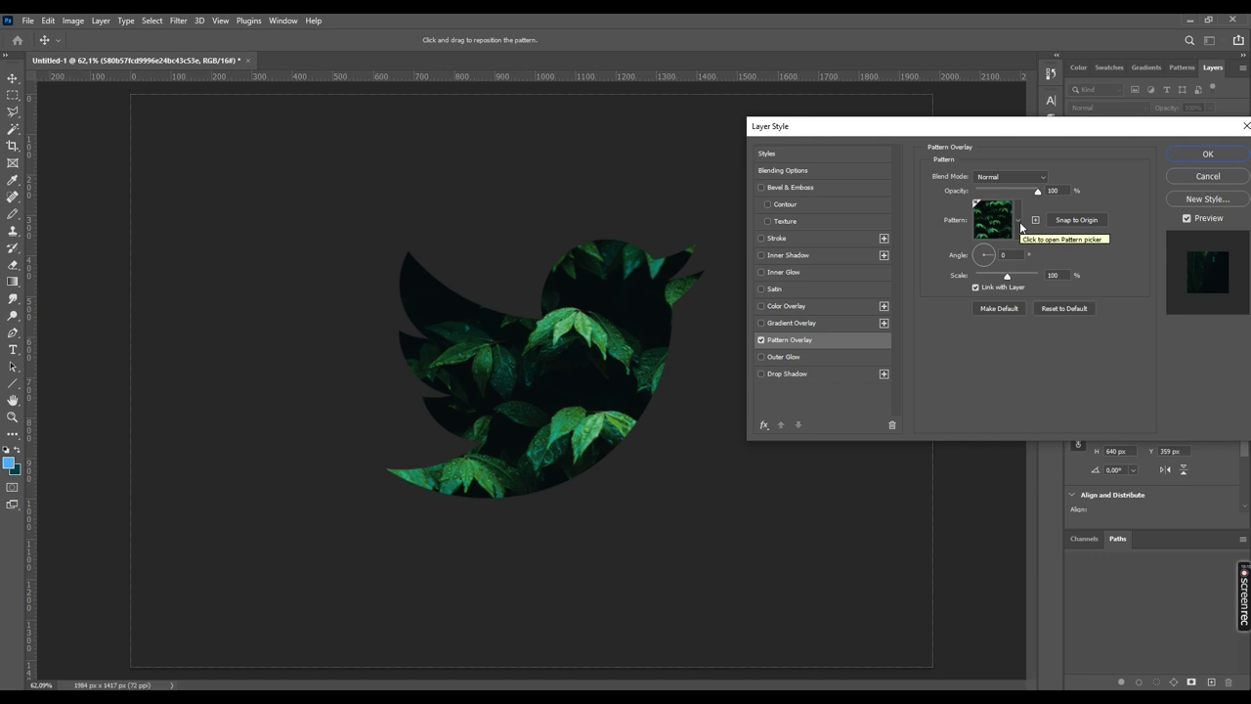
left_click(1020, 223)
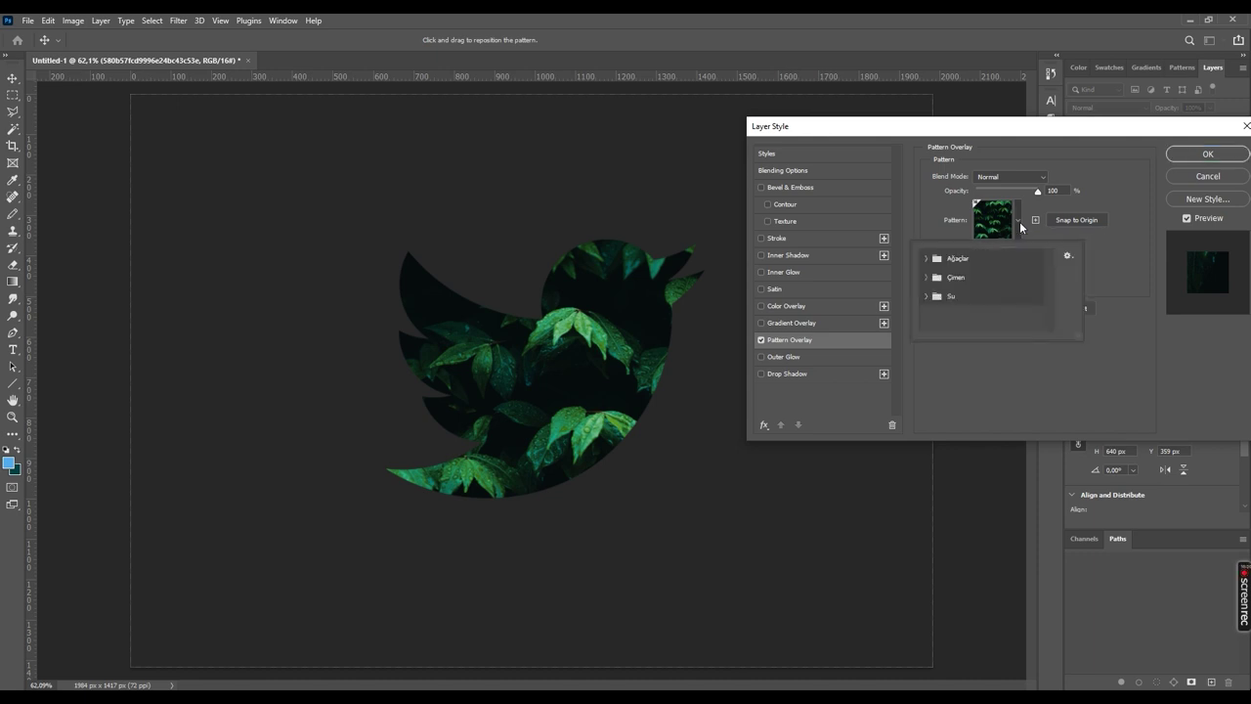
left_click(1020, 224)
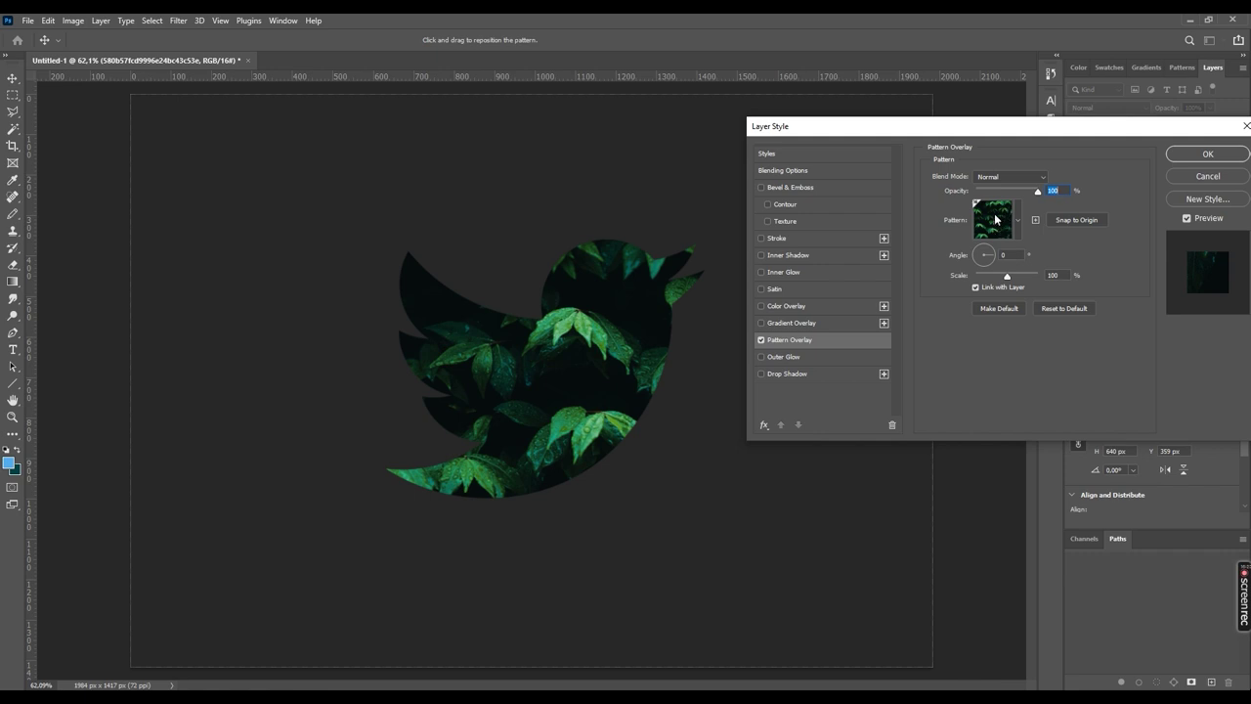
left_click_drag(1007, 277, 987, 281)
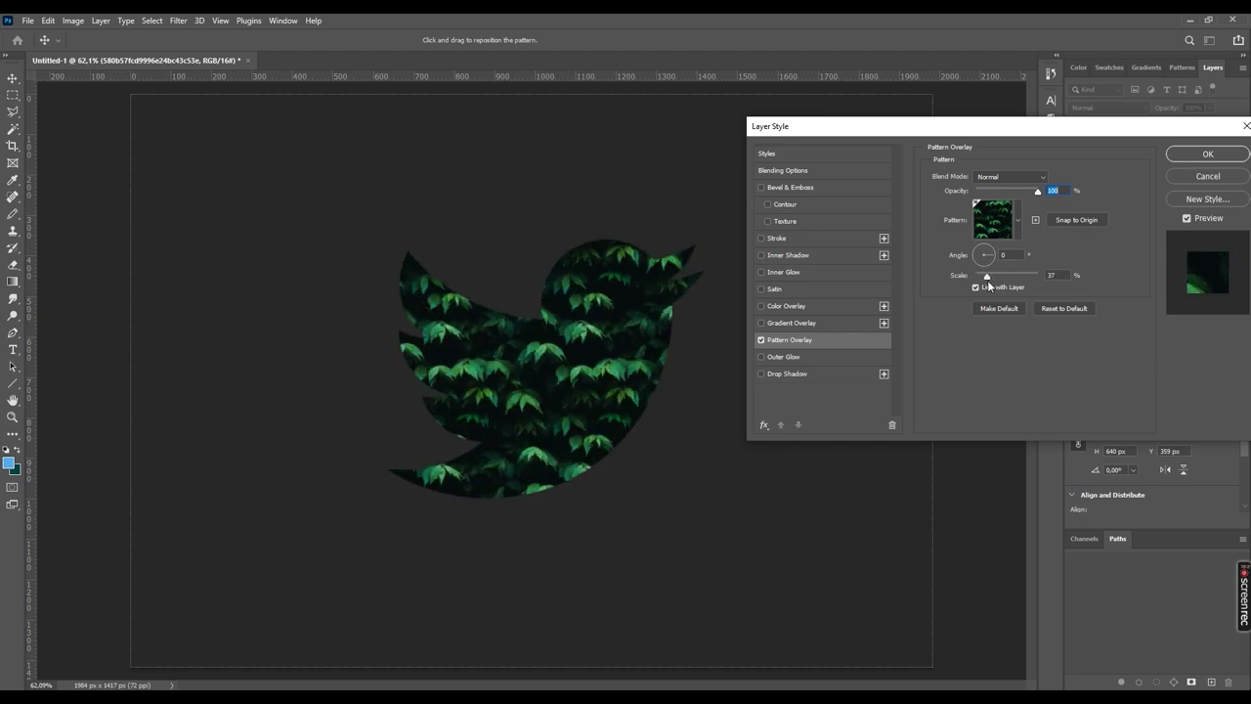
Try Su, Çimen and Ağaçlar patterns, settling on the green Çimen grass pattern.
left_click(1016, 232)
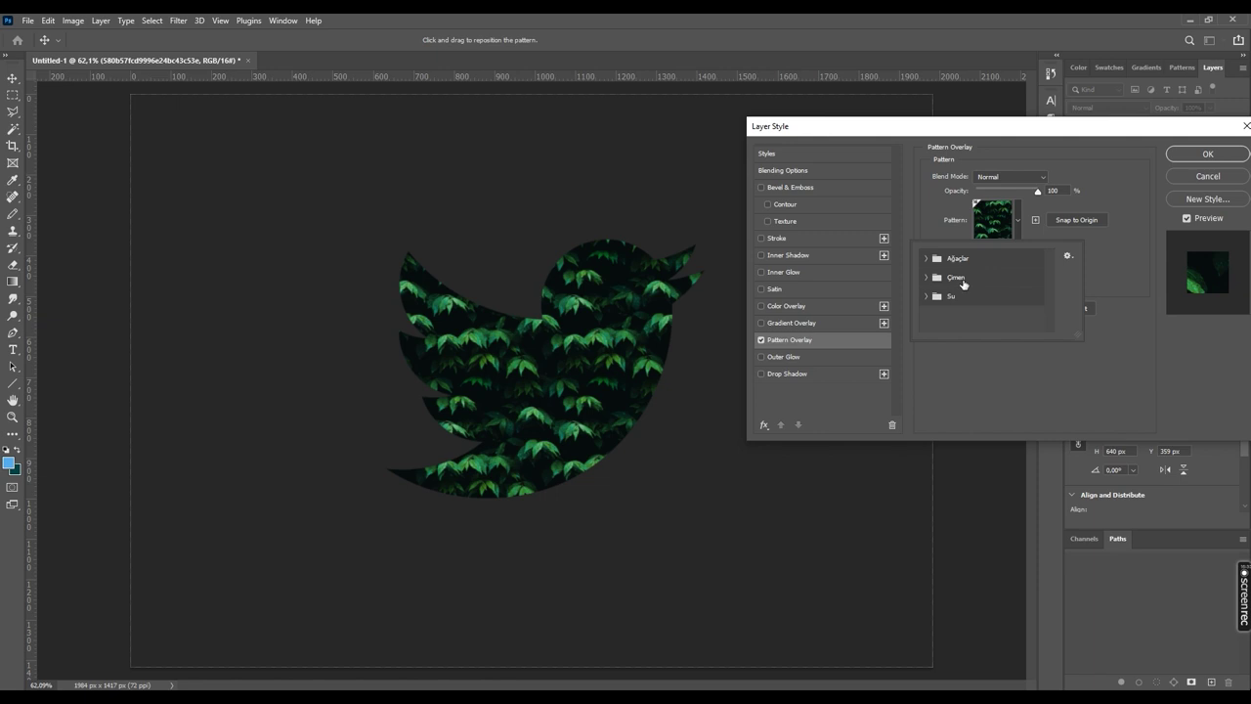
left_click(928, 297)
left_click(941, 315)
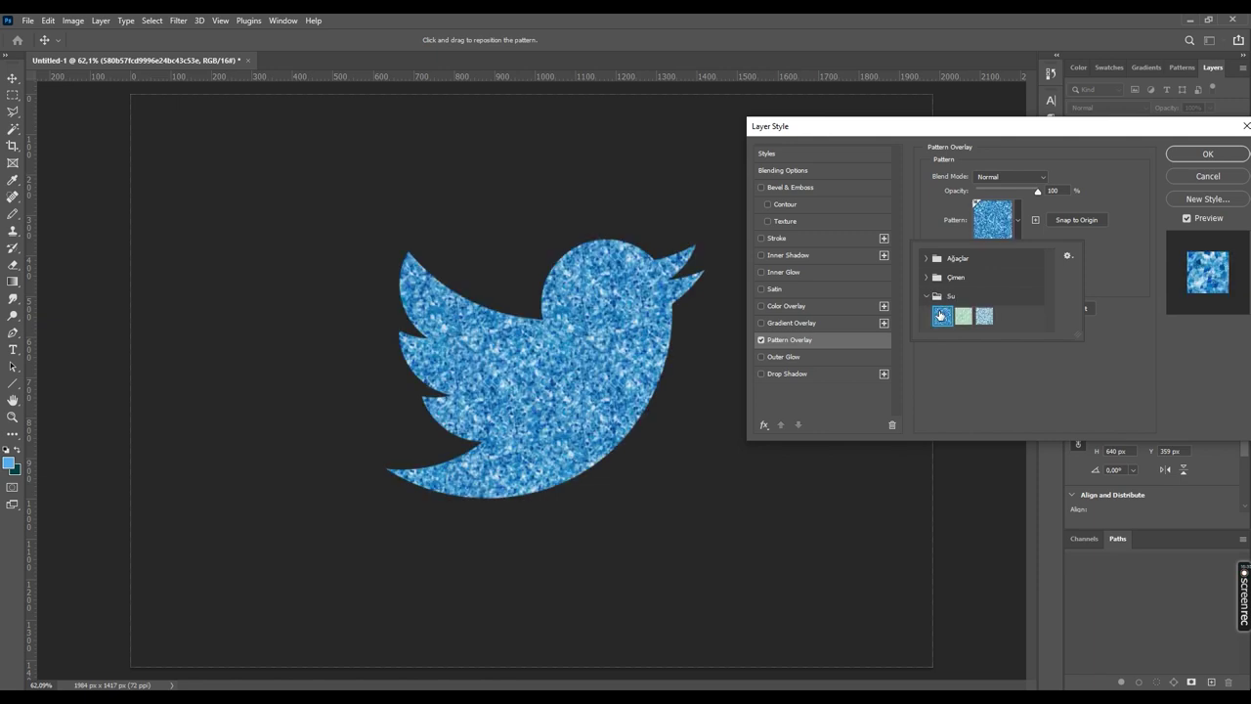
left_click(985, 316)
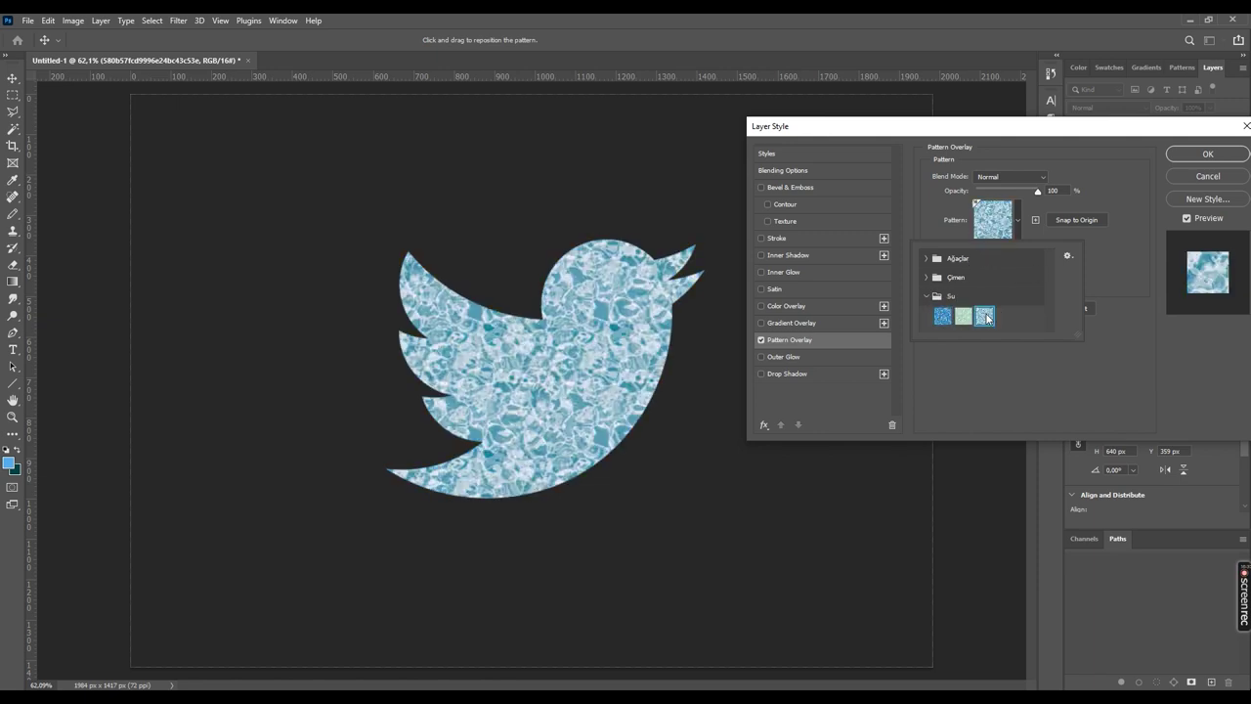
left_click(924, 278)
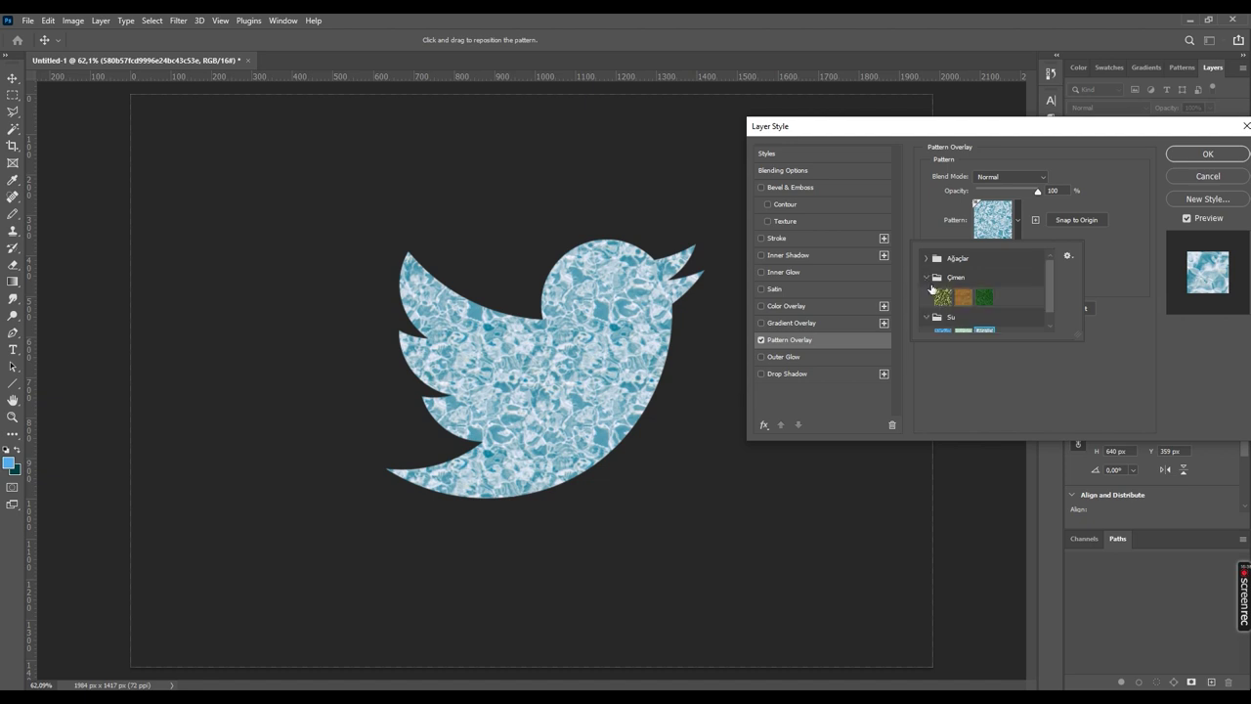
left_click(981, 299)
left_click(942, 305)
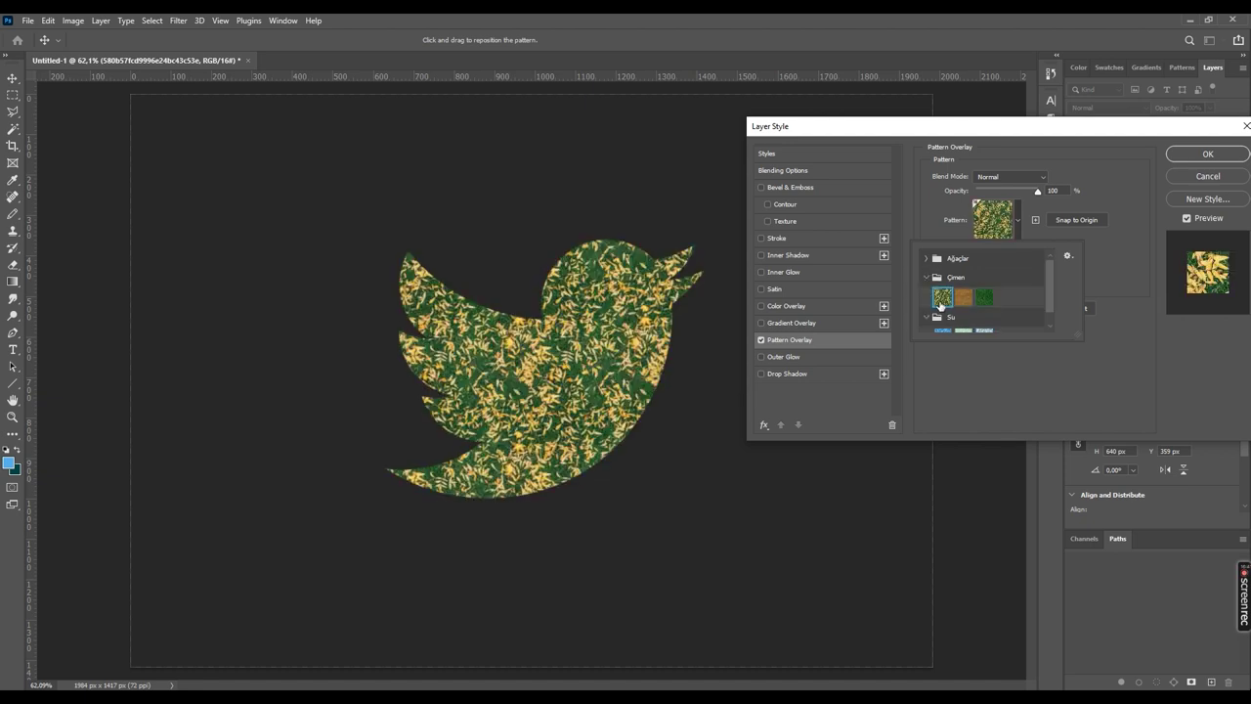
left_click(966, 303)
left_click(980, 298)
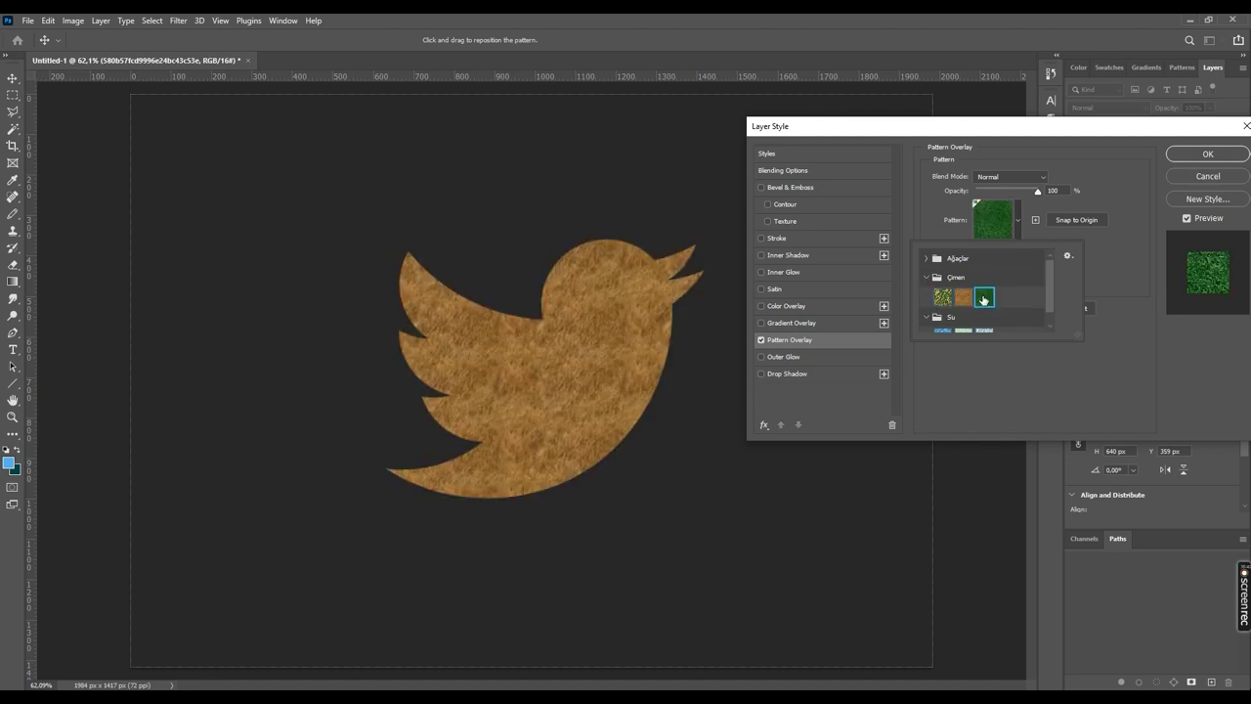
left_click(925, 258)
left_click(958, 279)
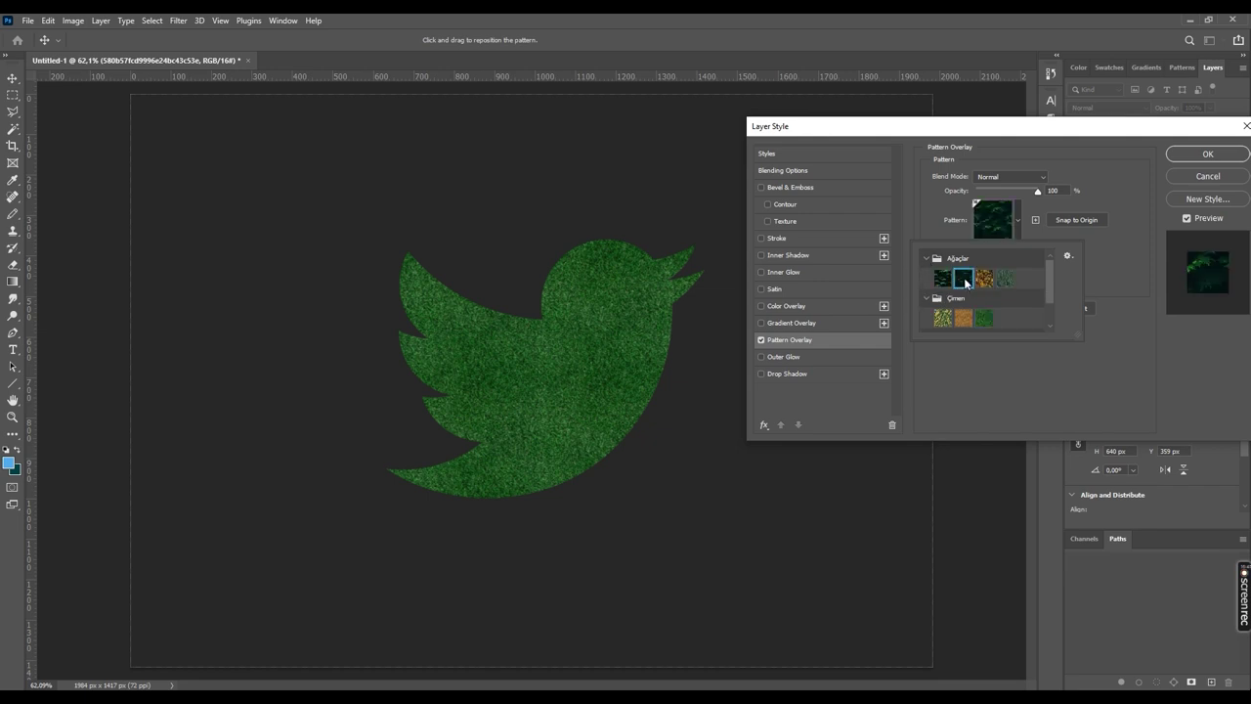
left_click(982, 279)
left_click(1002, 281)
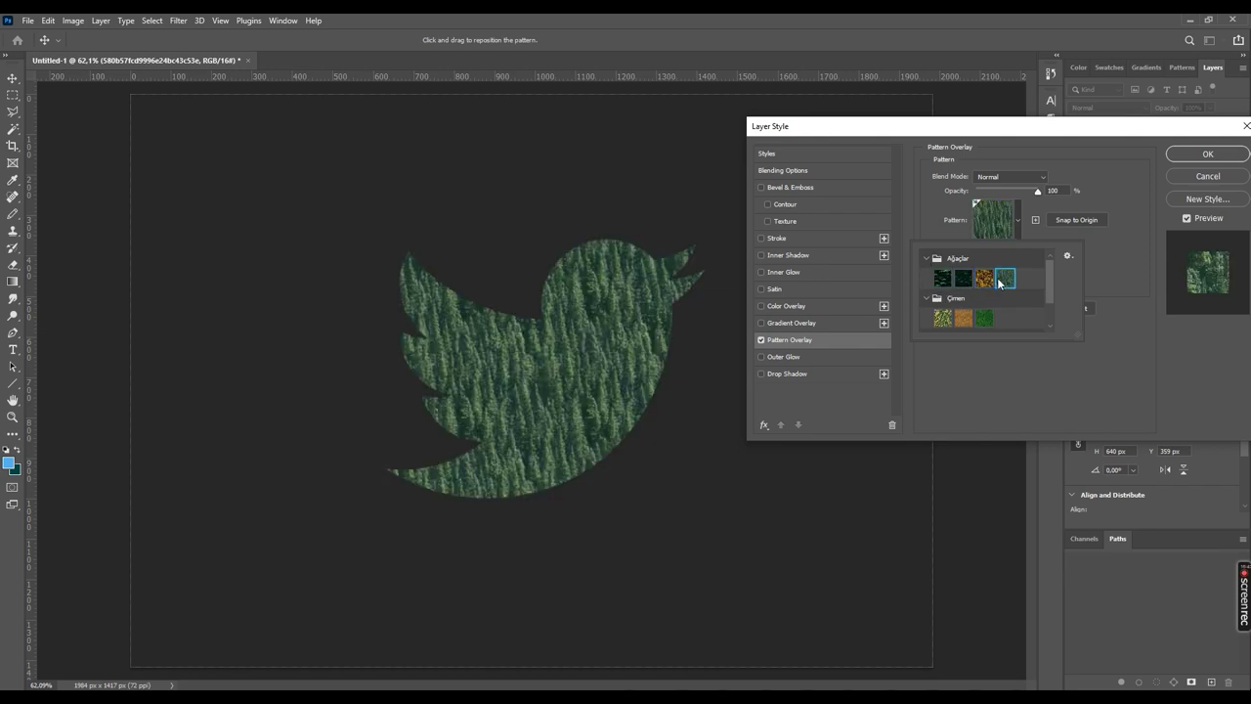
left_click(985, 318)
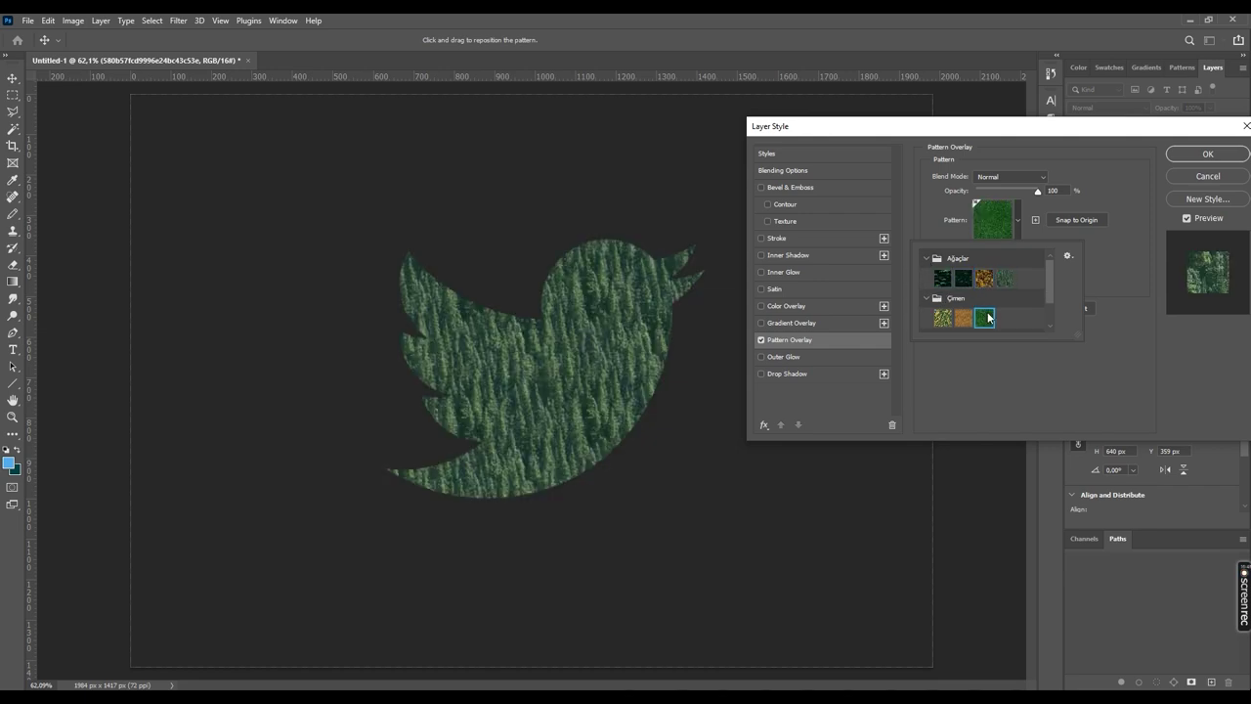
left_click(1094, 358)
Set the grass pattern to 61% scale and 120° angle, and apply the layer style.
left_click_drag(988, 280, 995, 281)
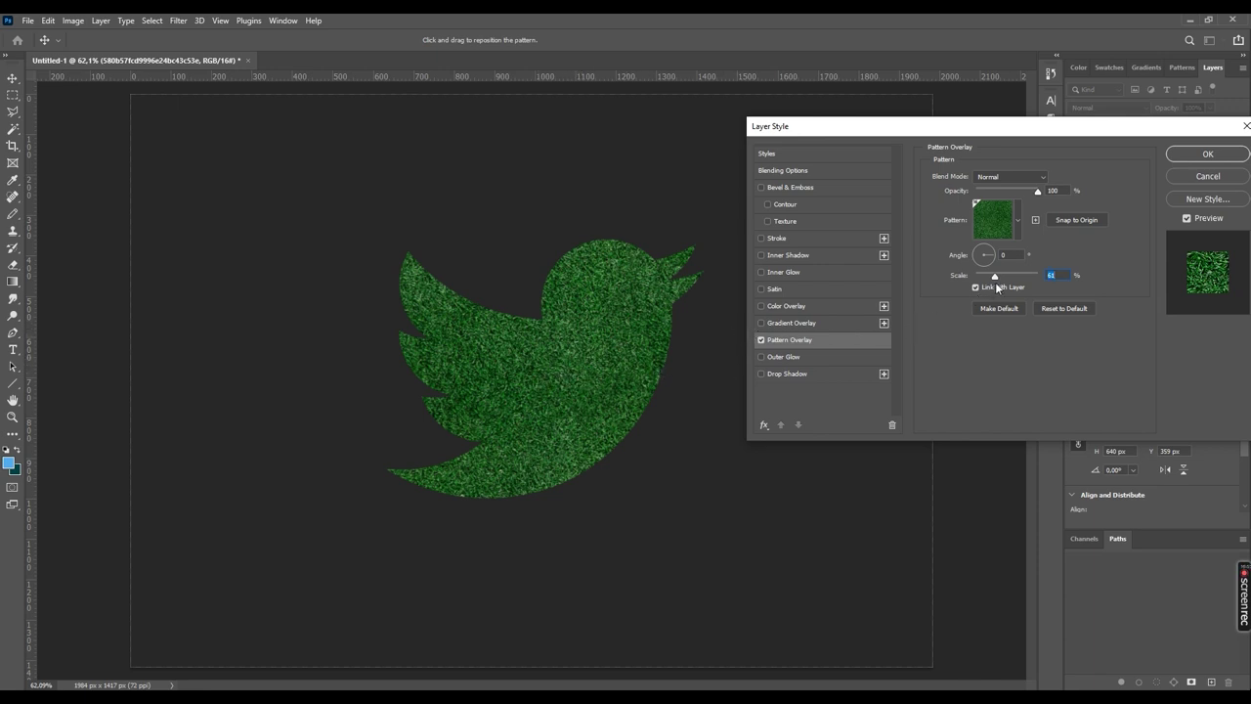
left_click_drag(980, 256, 983, 255)
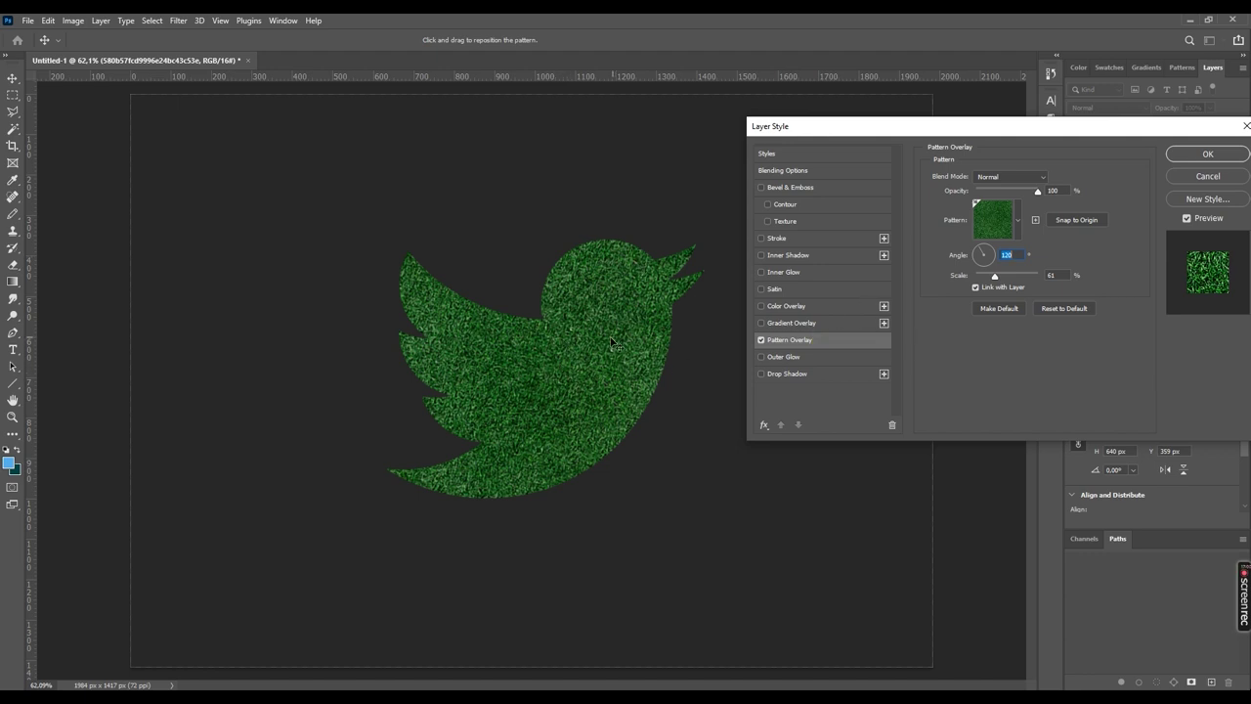
left_click(1019, 219)
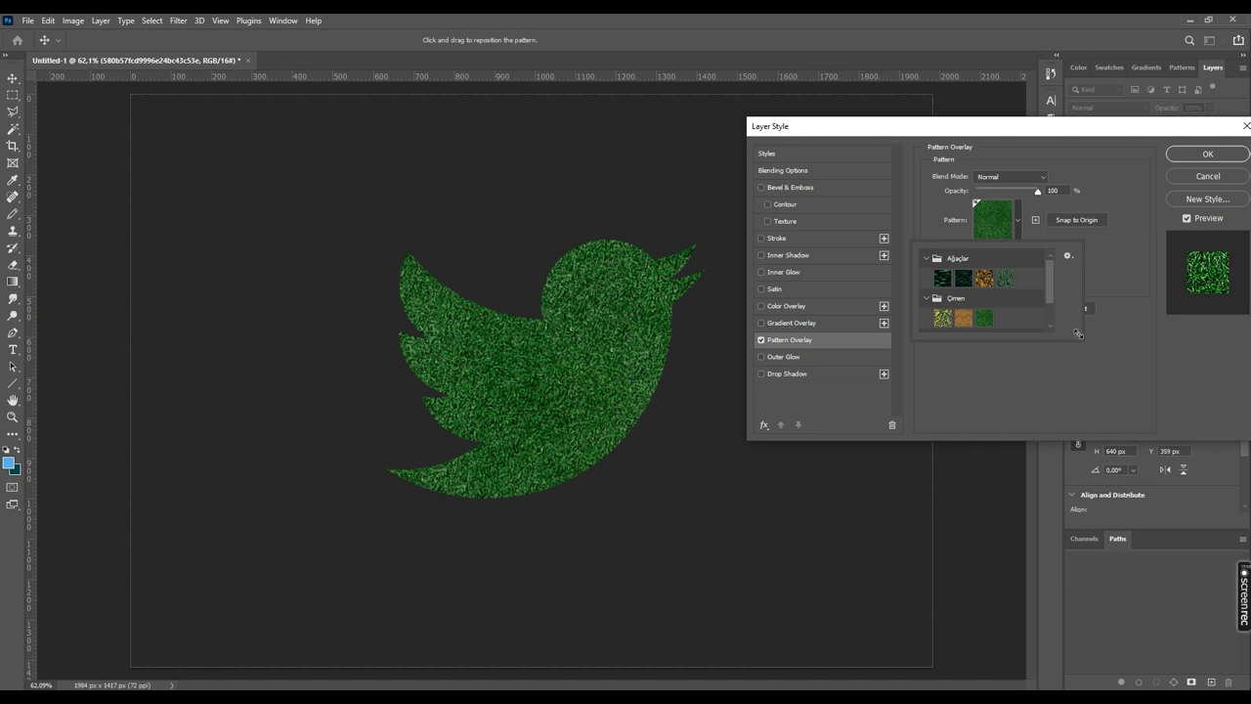
left_click_drag(1078, 334, 1080, 423)
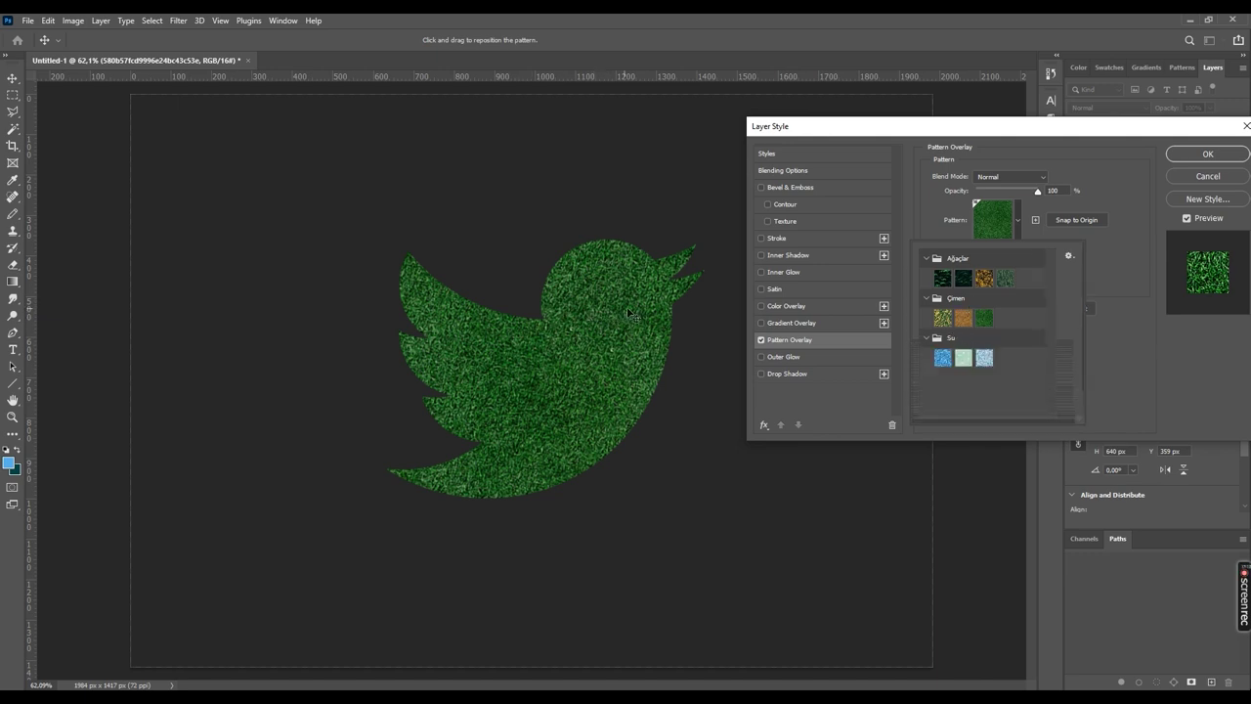
left_click(1198, 158)
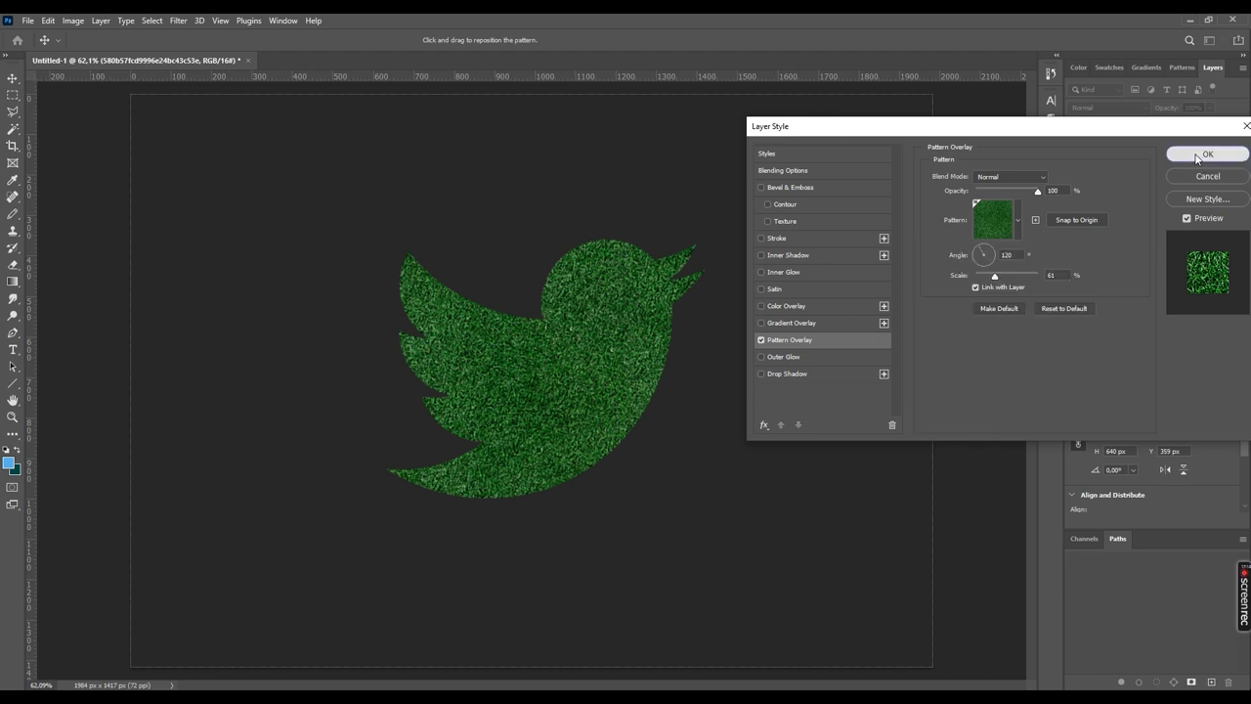
left_click(1198, 156)
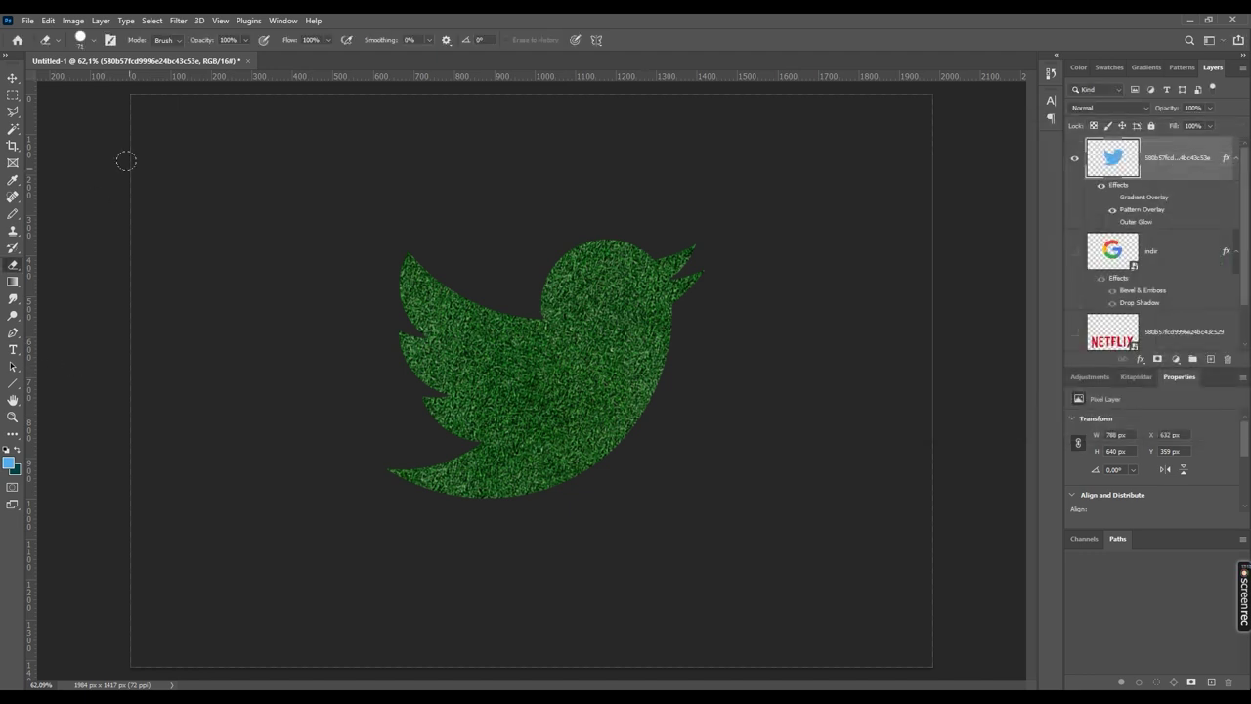
Drag interior-design-zoom-calls-with-plants.jpg from the PHOTOSHOP DERSLERI folder into Photoshop as a document.
left_click(342, 701)
left_click_drag(746, 350, 698, 240)
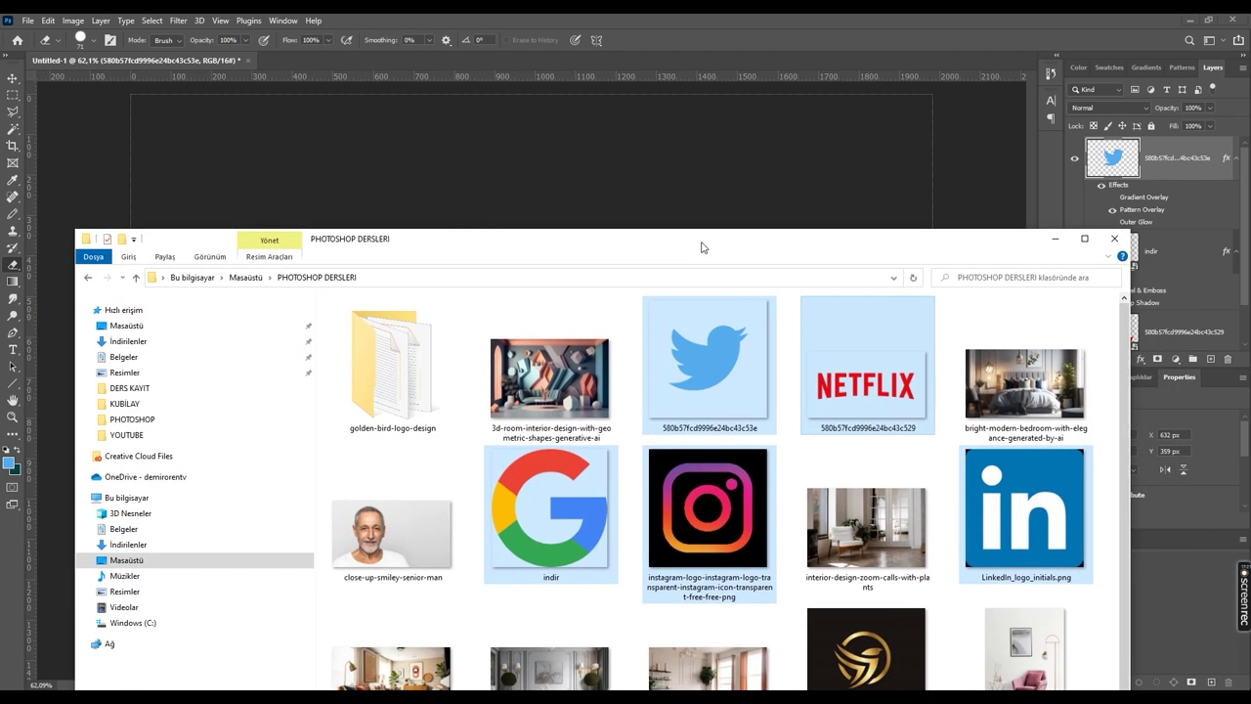
left_click(850, 519)
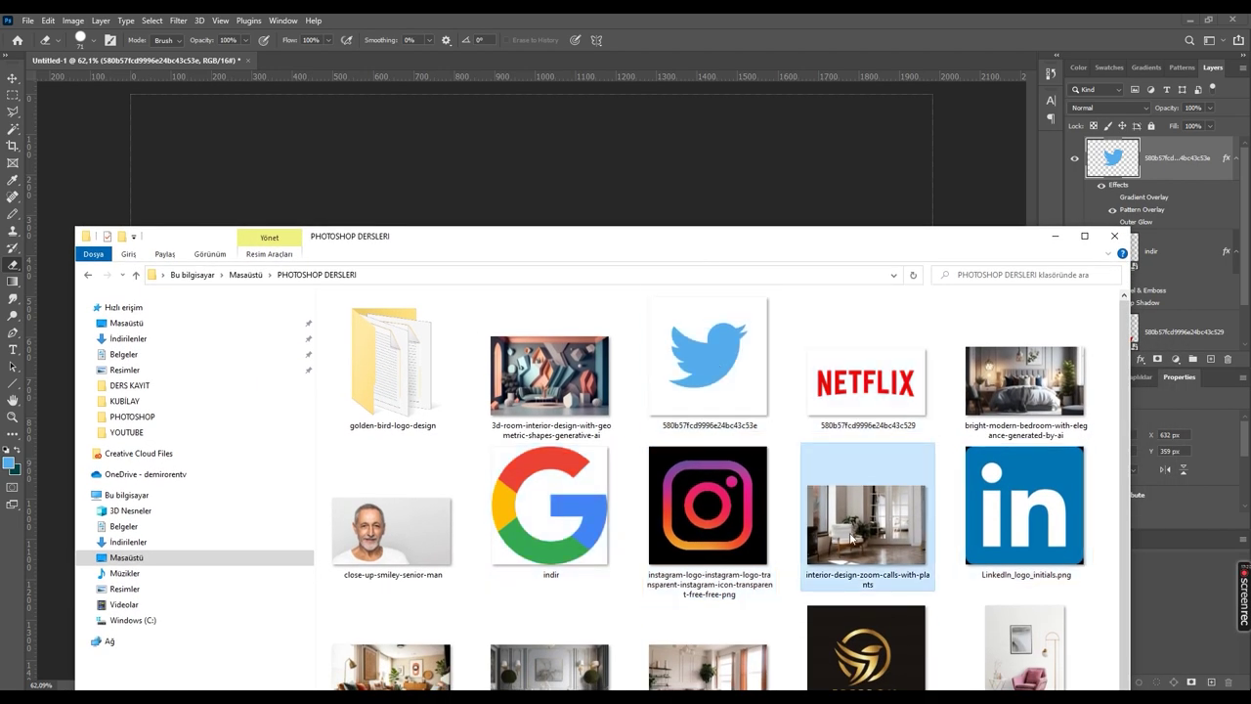
scroll(850, 519, "down", 1)
mouse_move(566, 241)
left_mouse_down()
mouse_move(571, 114)
mouse_move(584, 389)
left_mouse_up()
left_click_drag(877, 587, 306, 57)
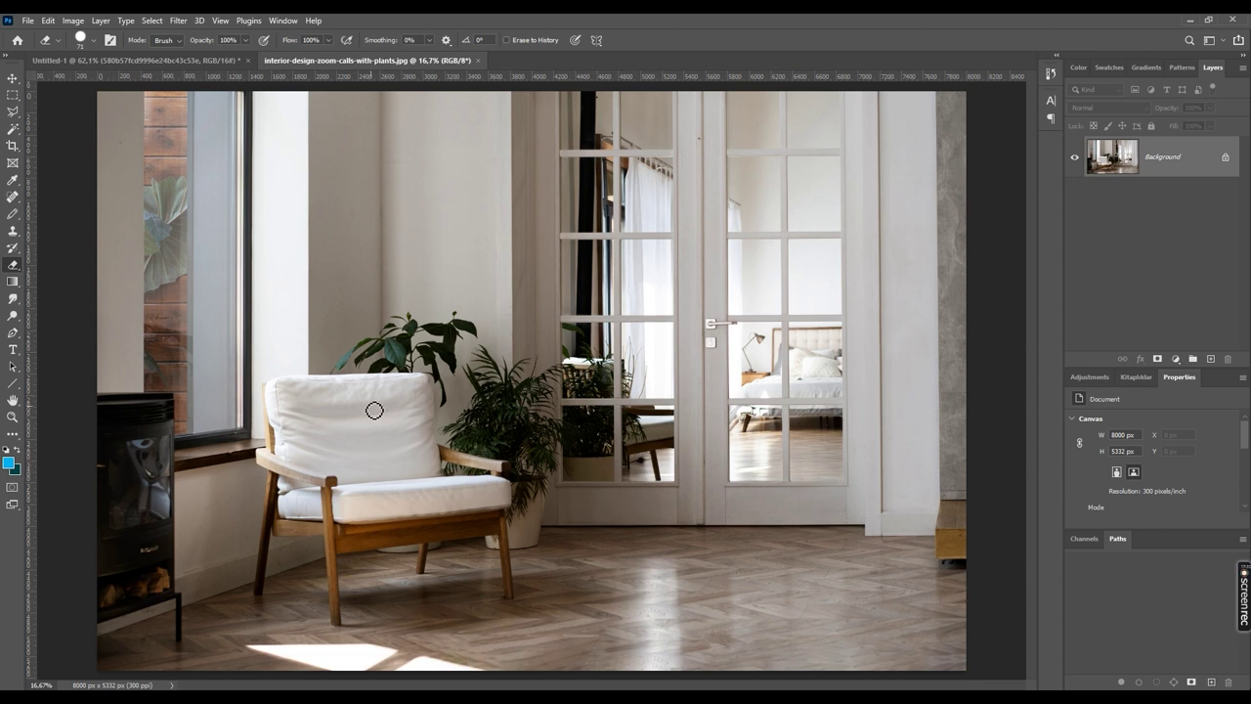
Define the interior photo as a pattern named interior-design-zoom-calls-with-plants.jpg.
left_click(77, 27)
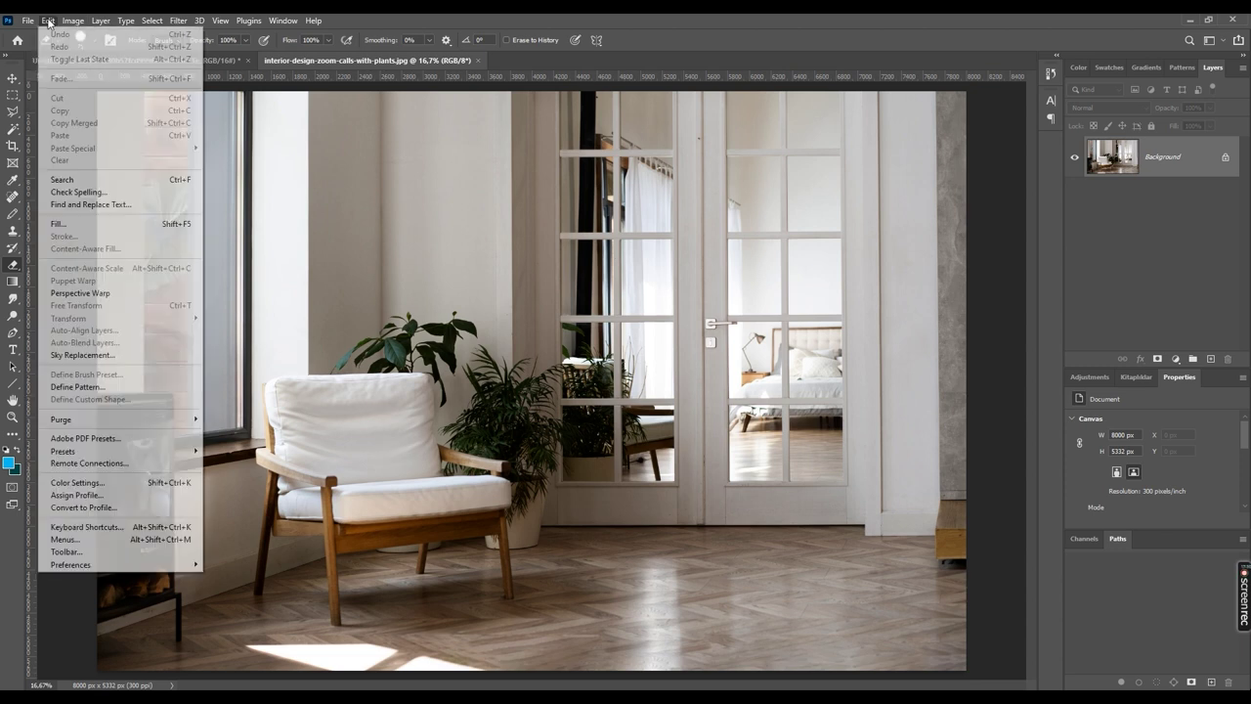
mouse_move(48, 20)
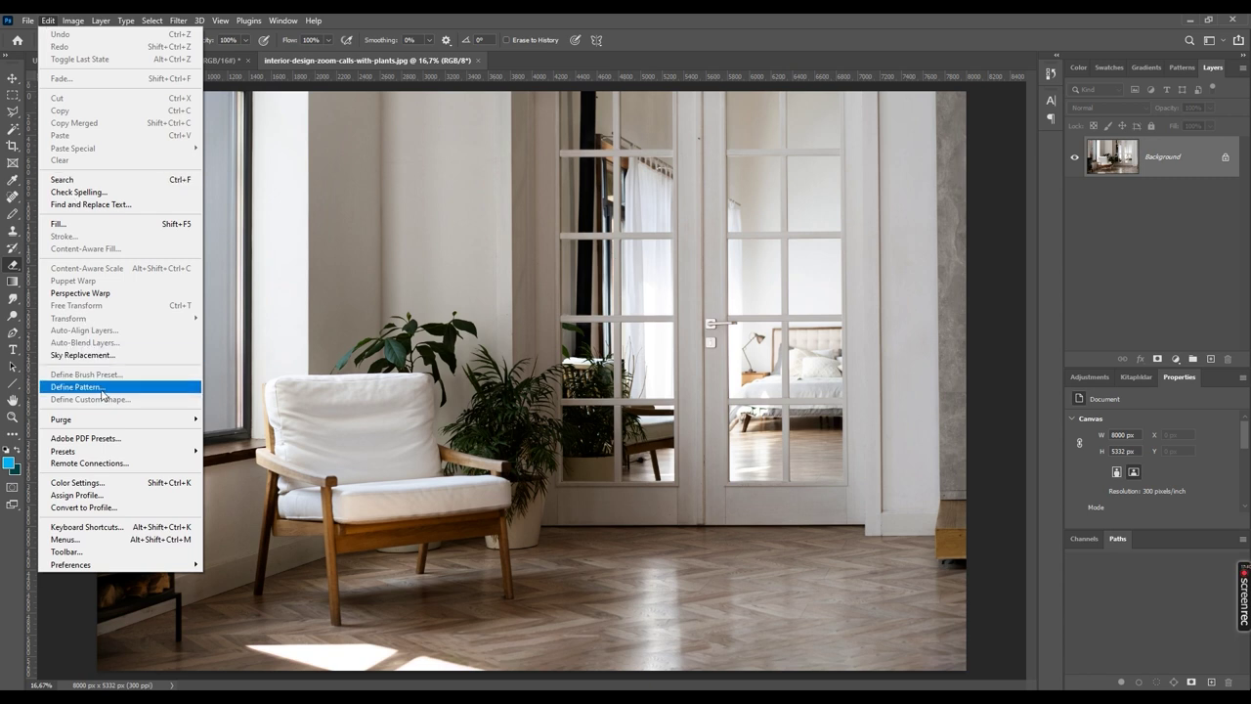
left_click(101, 387)
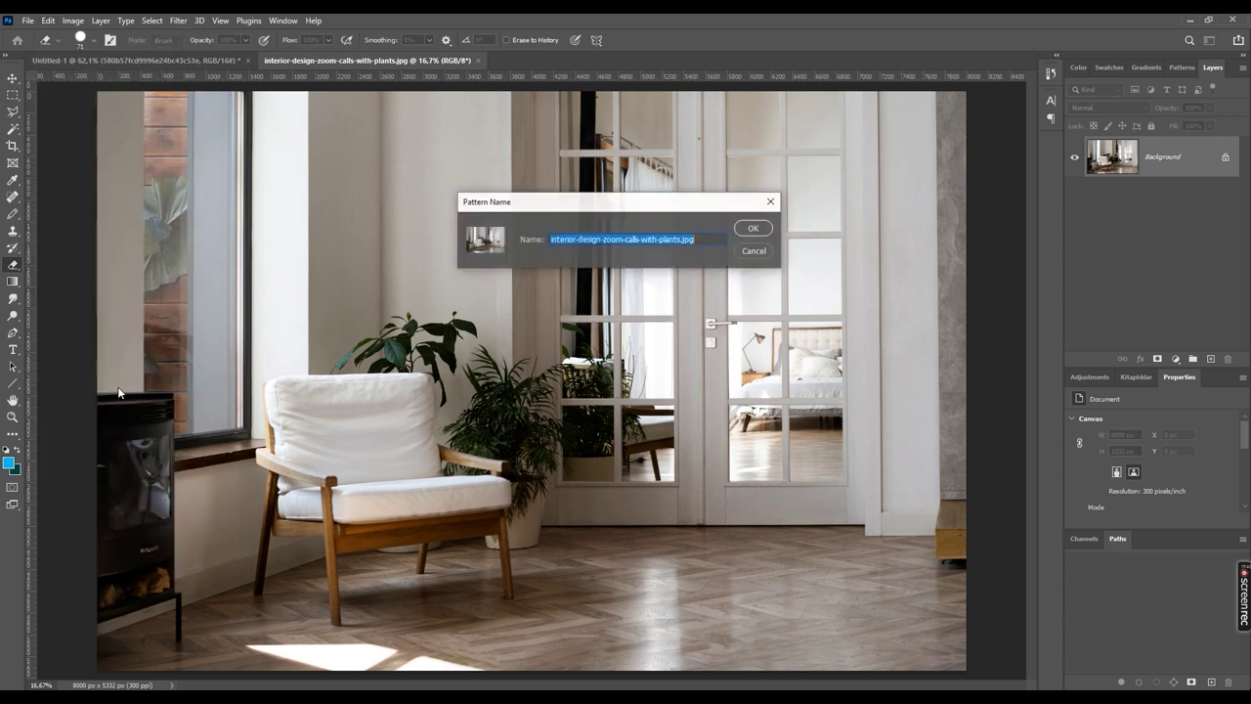
left_click(748, 229)
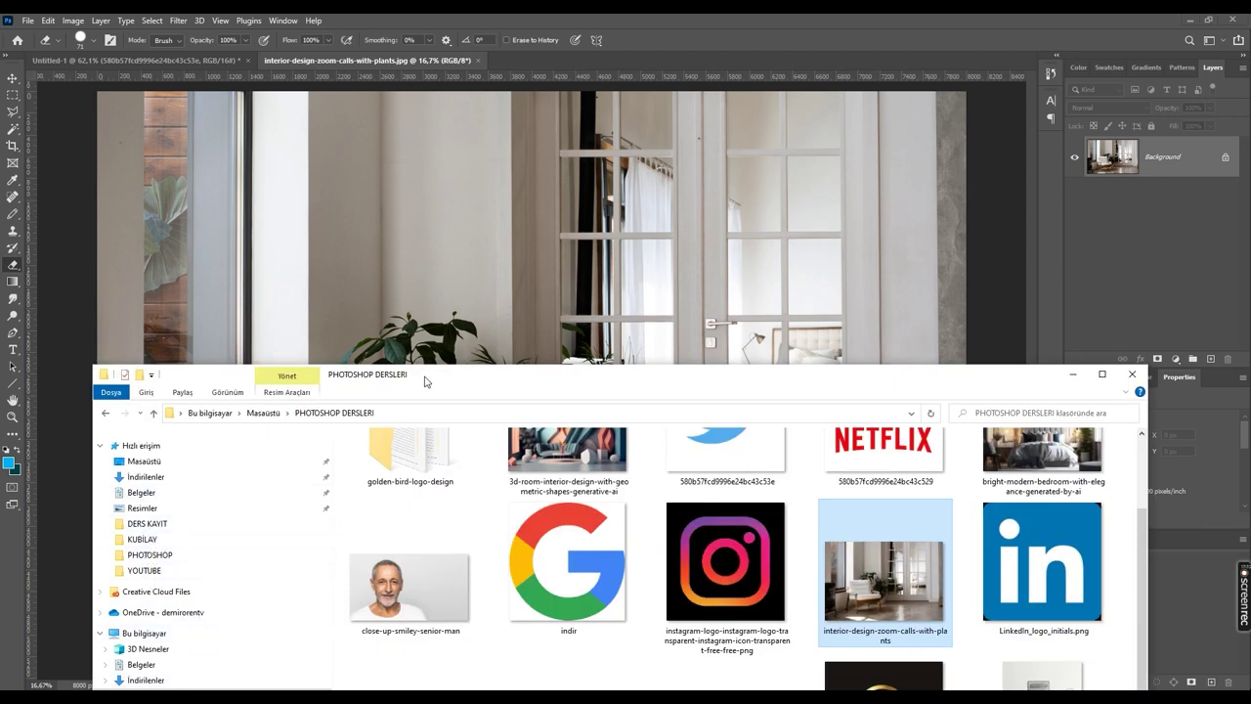
Navigate File Explorer to the Desktop's DERS GORSELLER folder.
left_click_drag(433, 383, 431, 80)
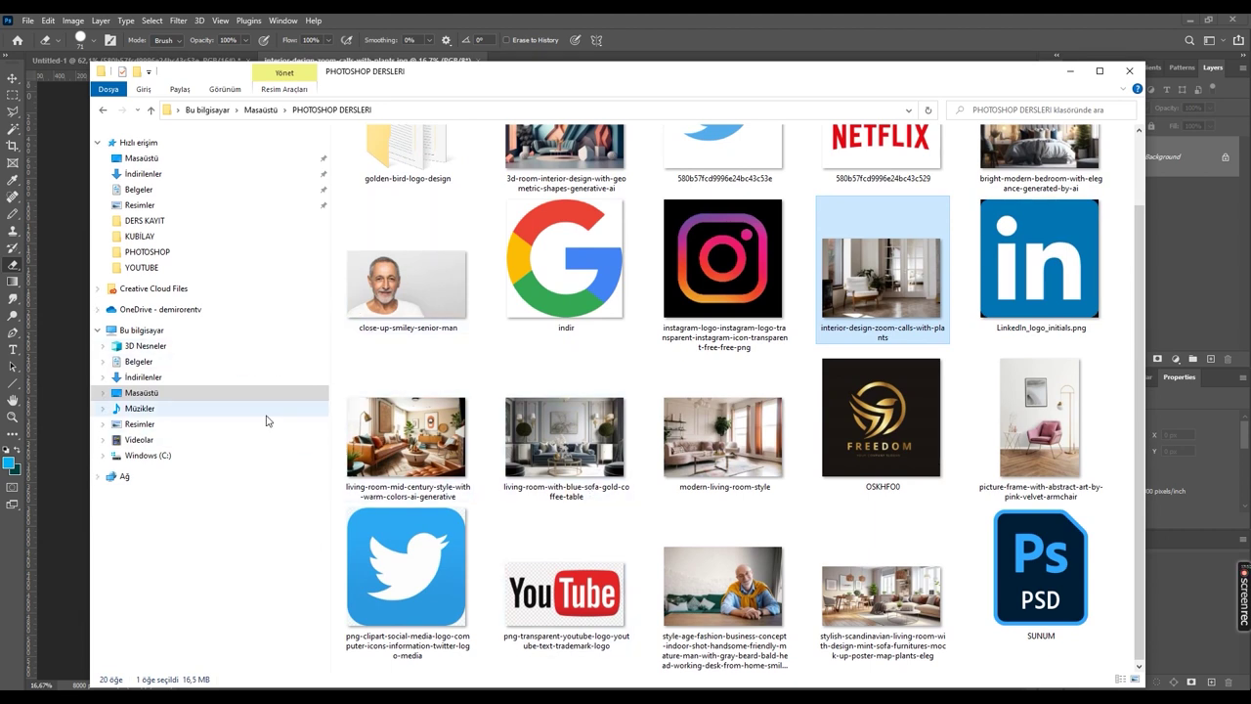
left_click(144, 394)
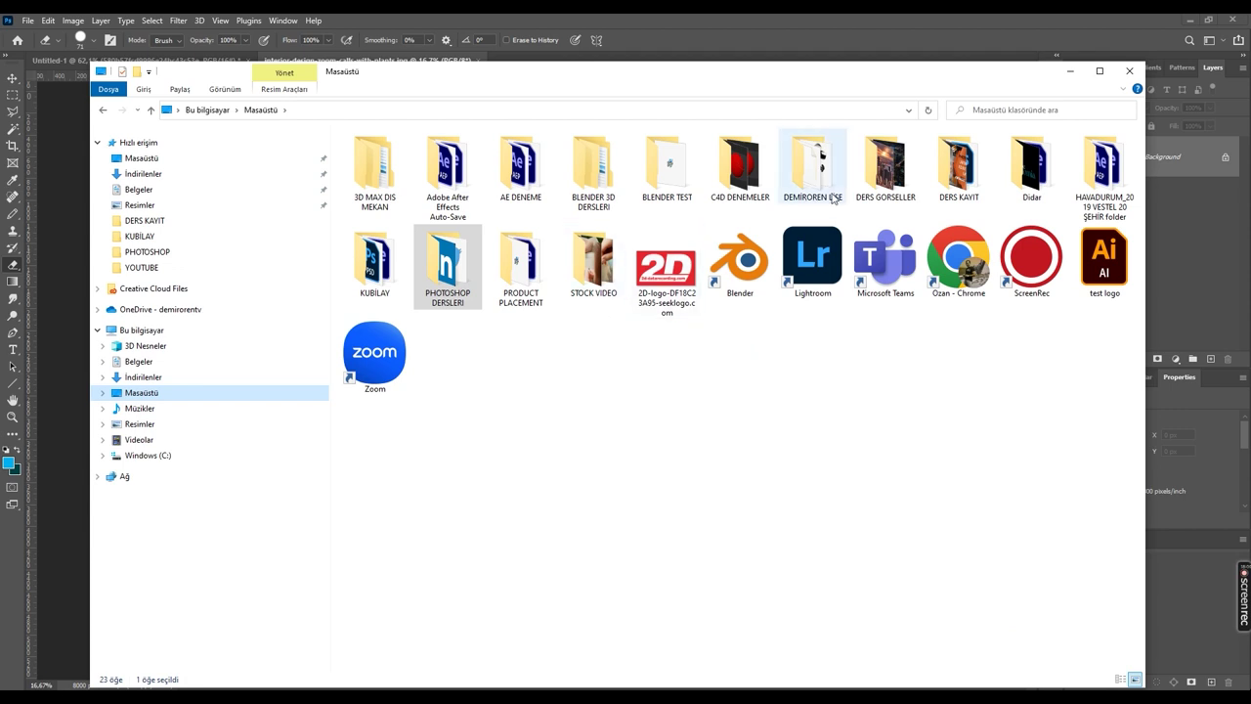
left_click_drag(766, 73, 803, 399)
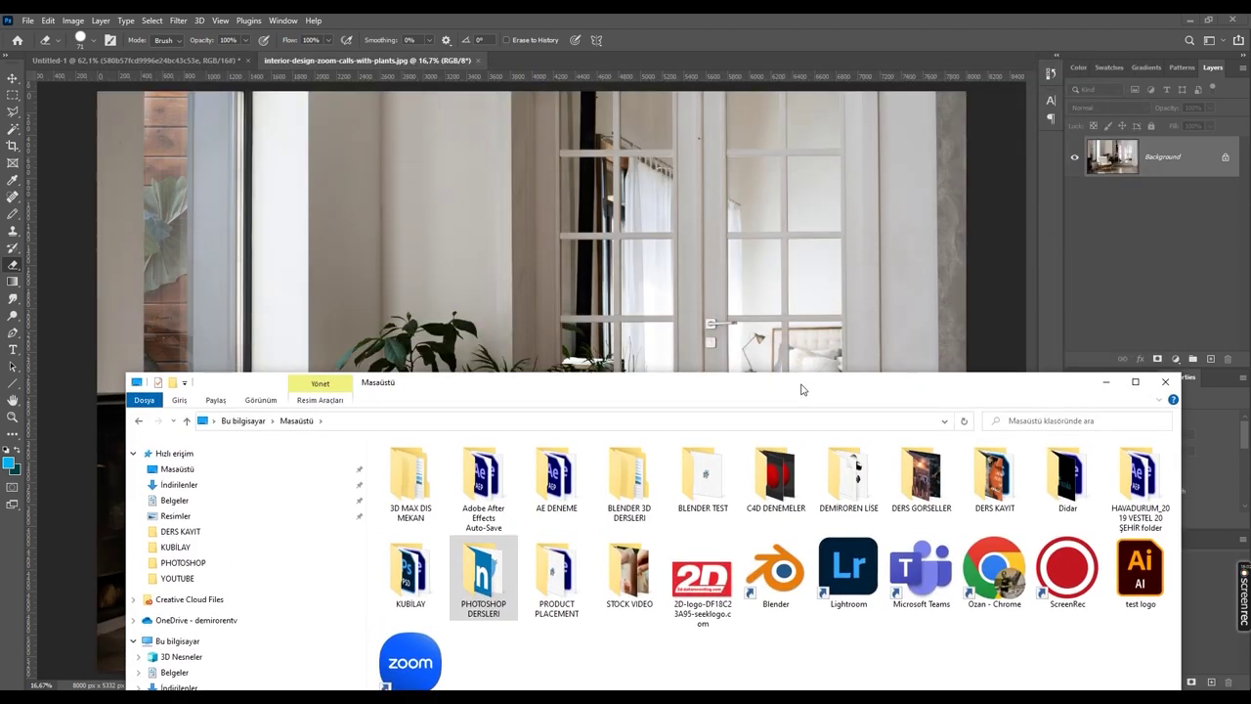
double_click(917, 485)
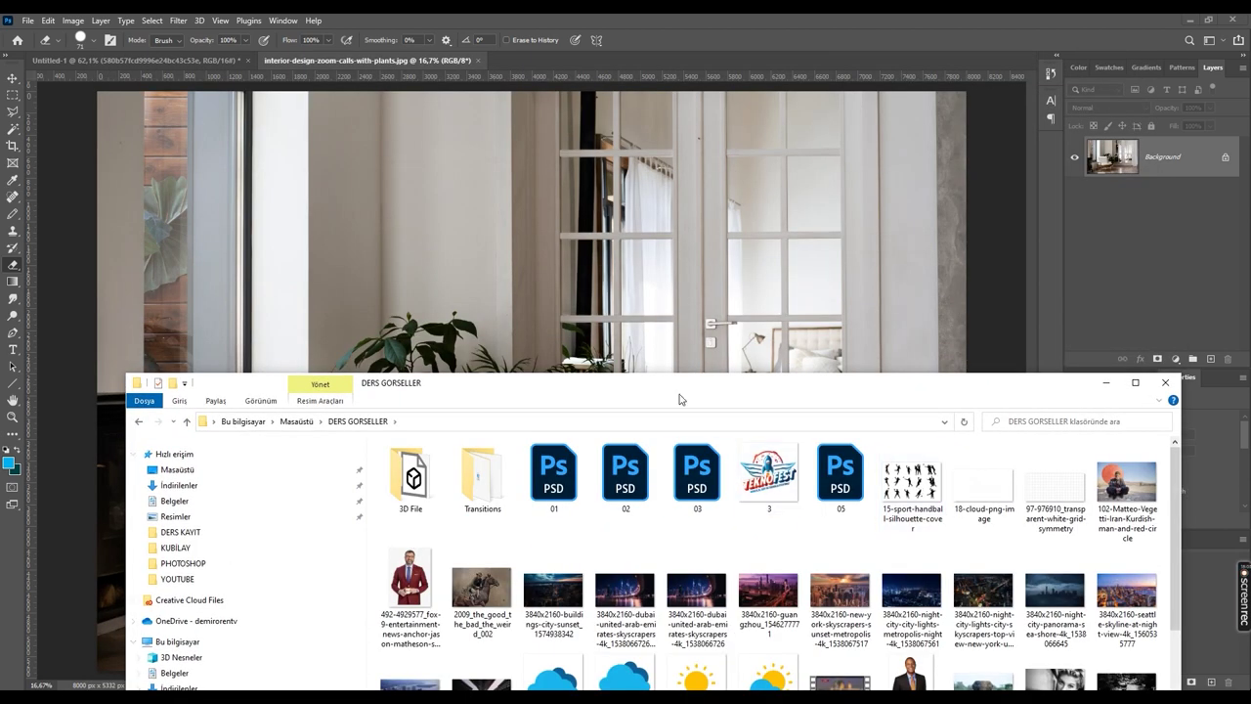
left_click_drag(680, 393, 651, 101)
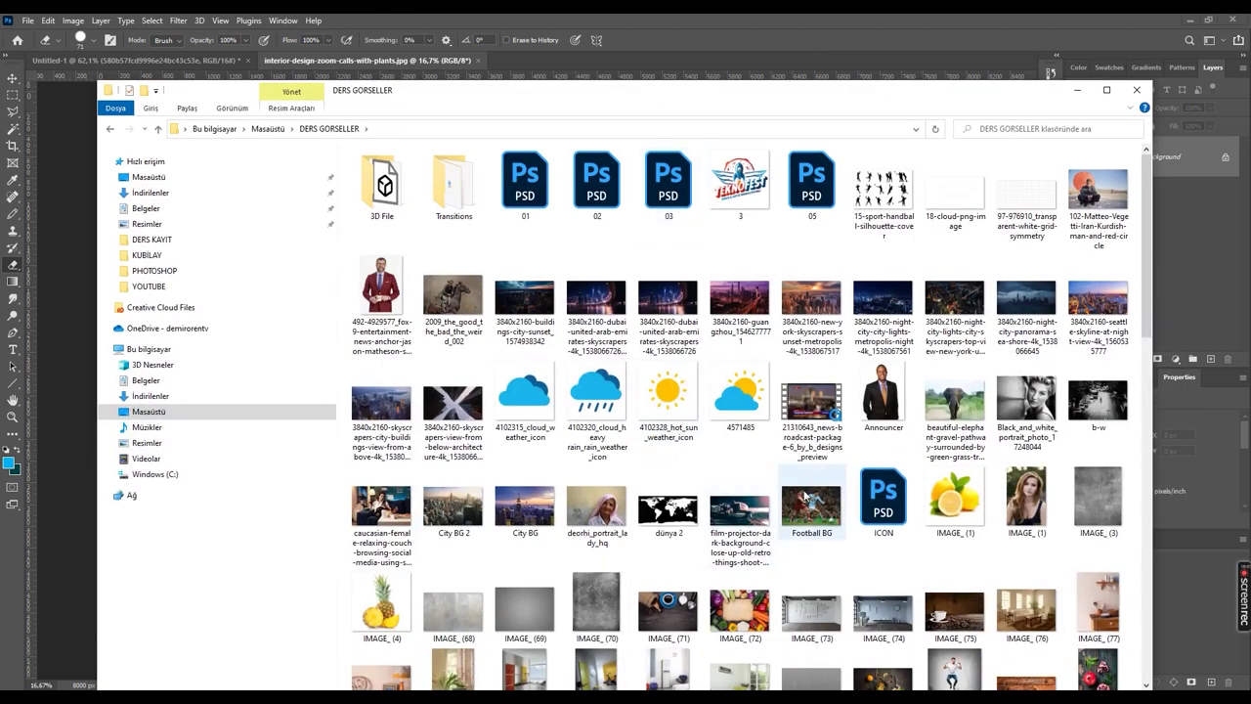
Find the grey wall texture IMAGE_ (68) and drag it into Photoshop.
scroll(804, 497, "down", 2)
scroll(733, 508, "down", 5)
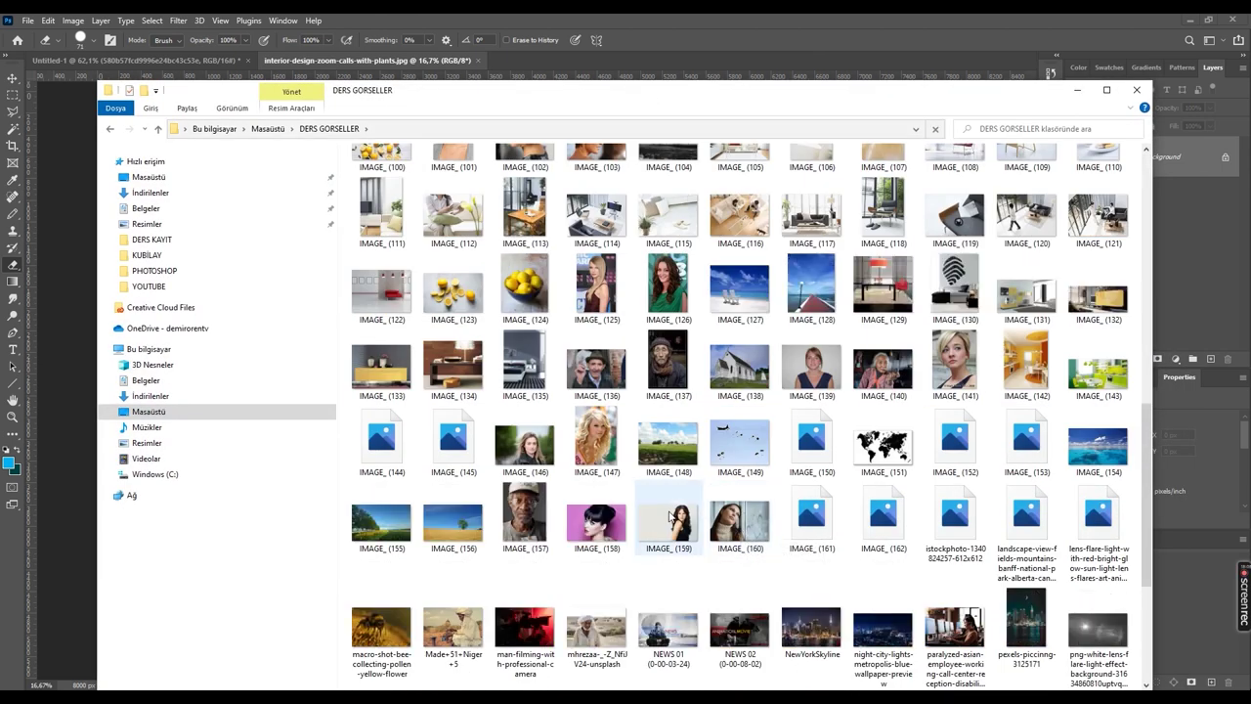
scroll(800, 510, "down", 2)
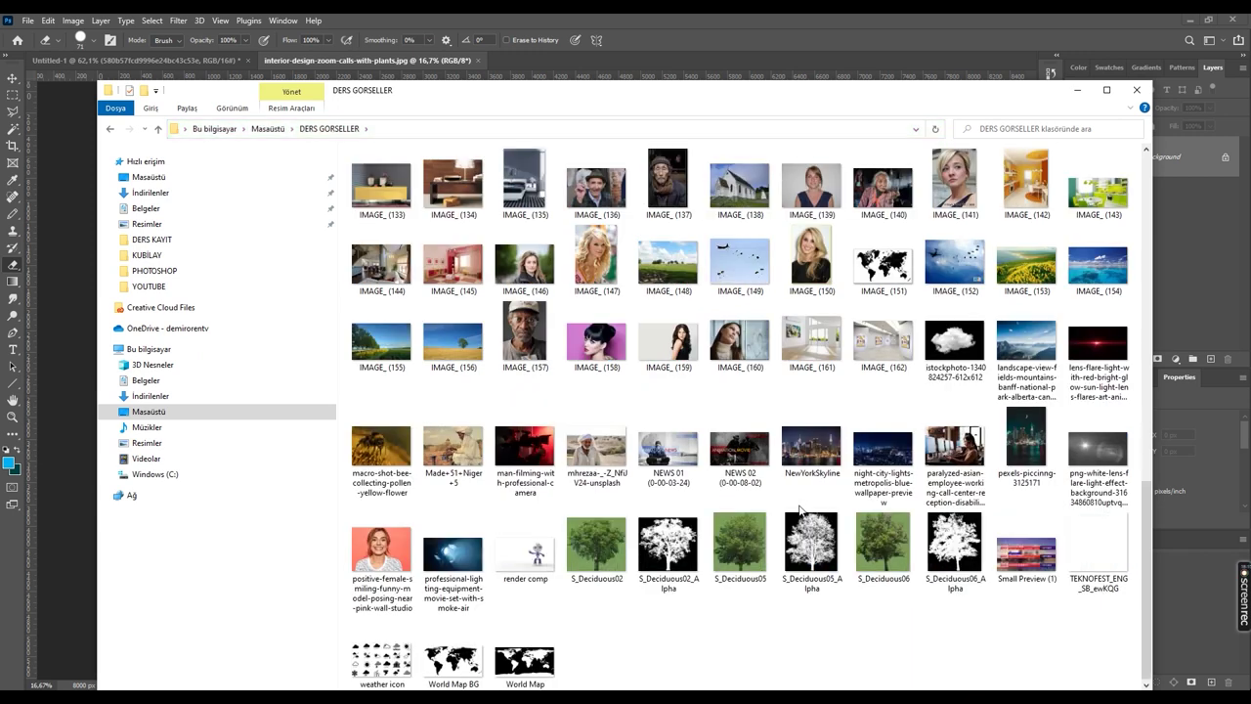
scroll(759, 515, "up", 2)
scroll(761, 515, "up", 3)
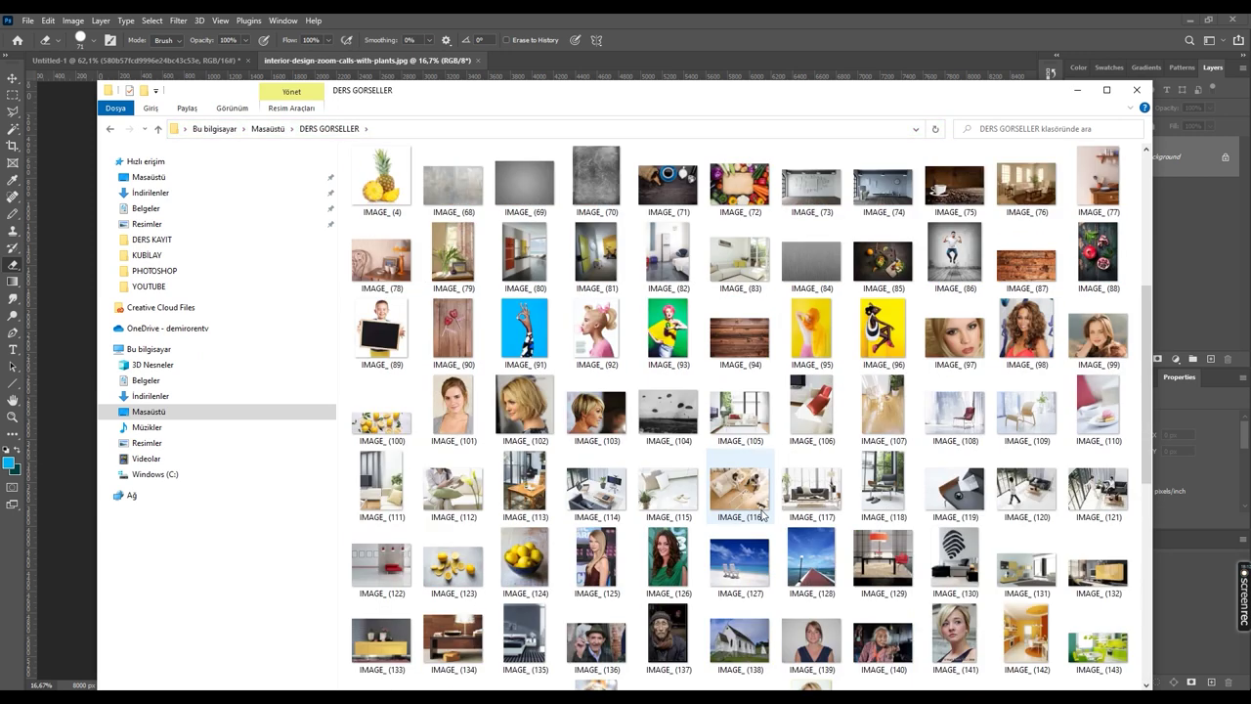
scroll(795, 509, "up", 3)
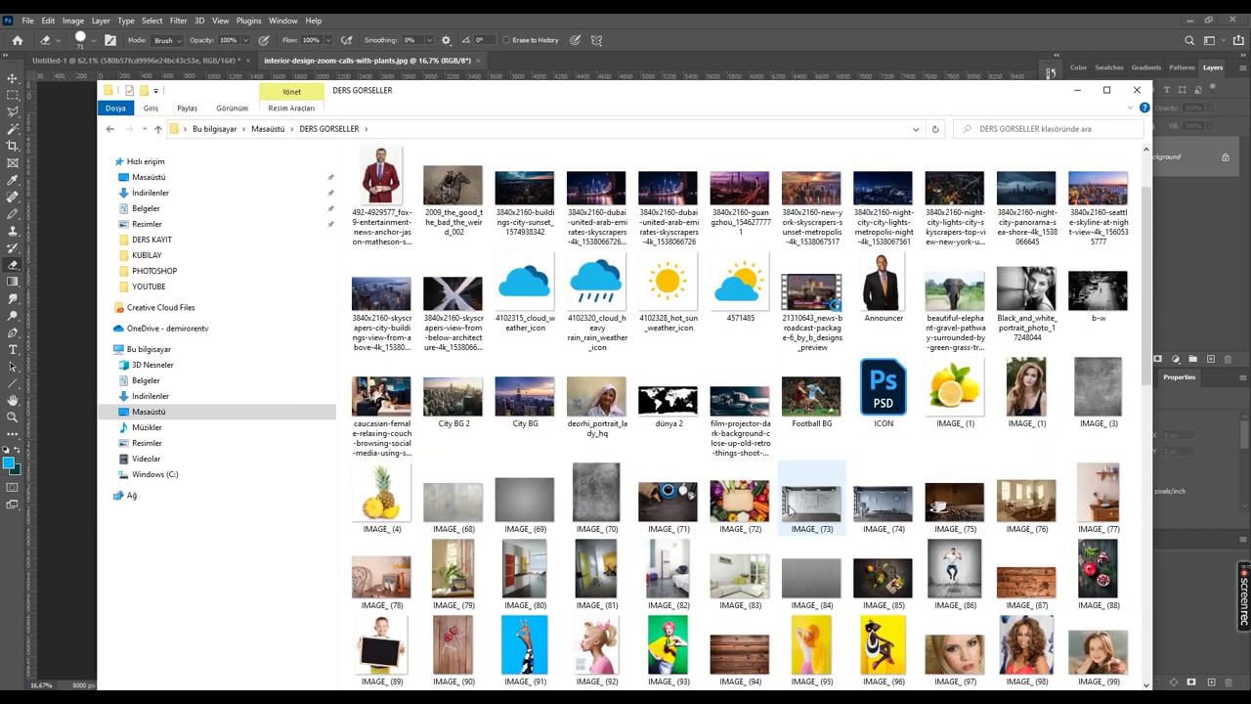
scroll(790, 509, "up", 2)
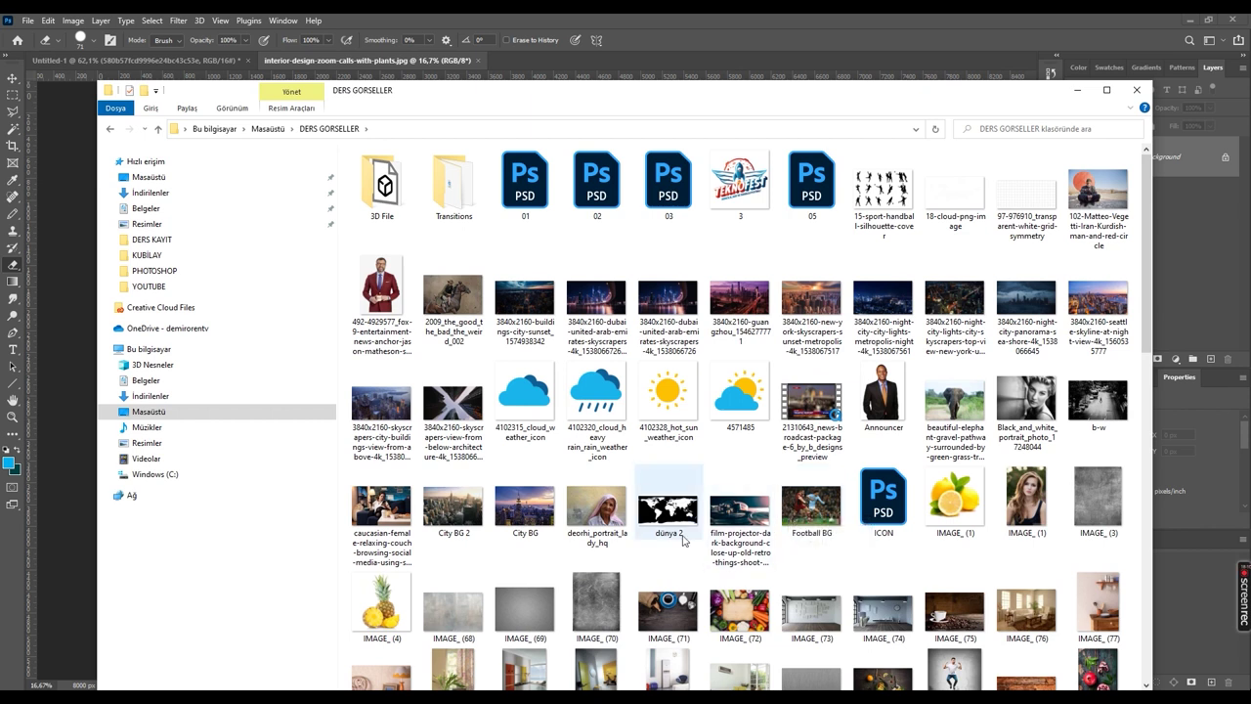
left_click(456, 616)
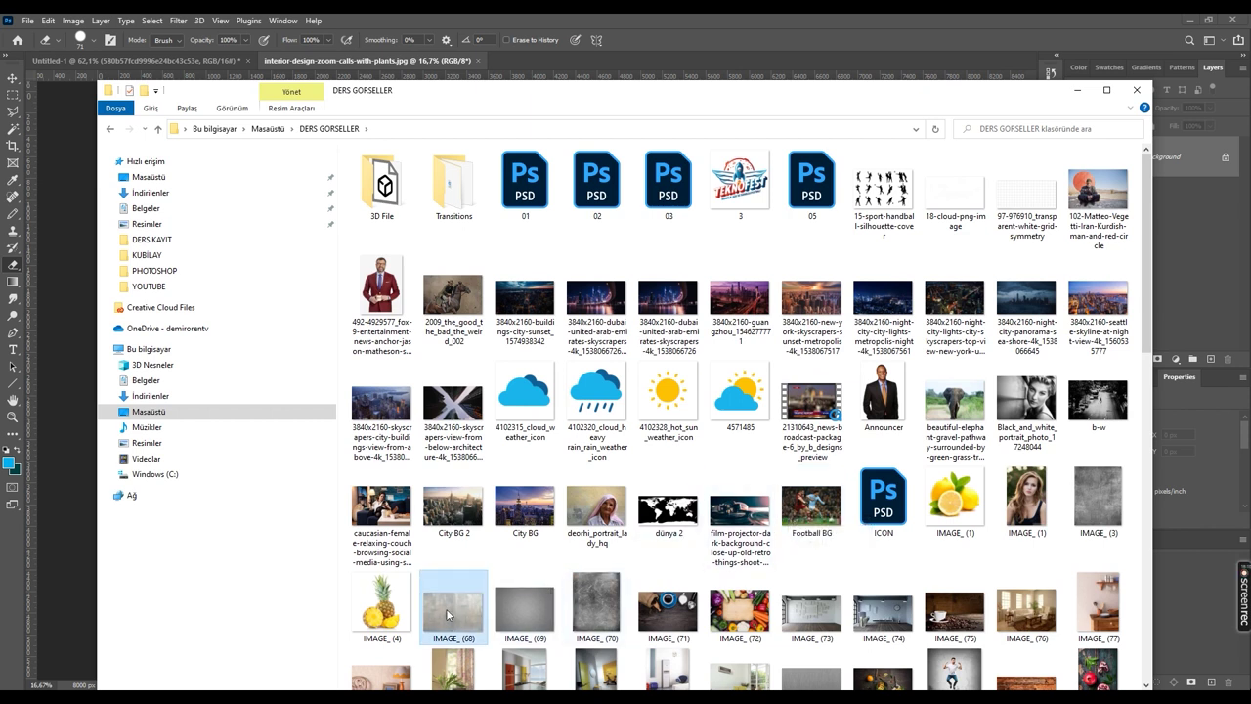
mouse_move(453, 612)
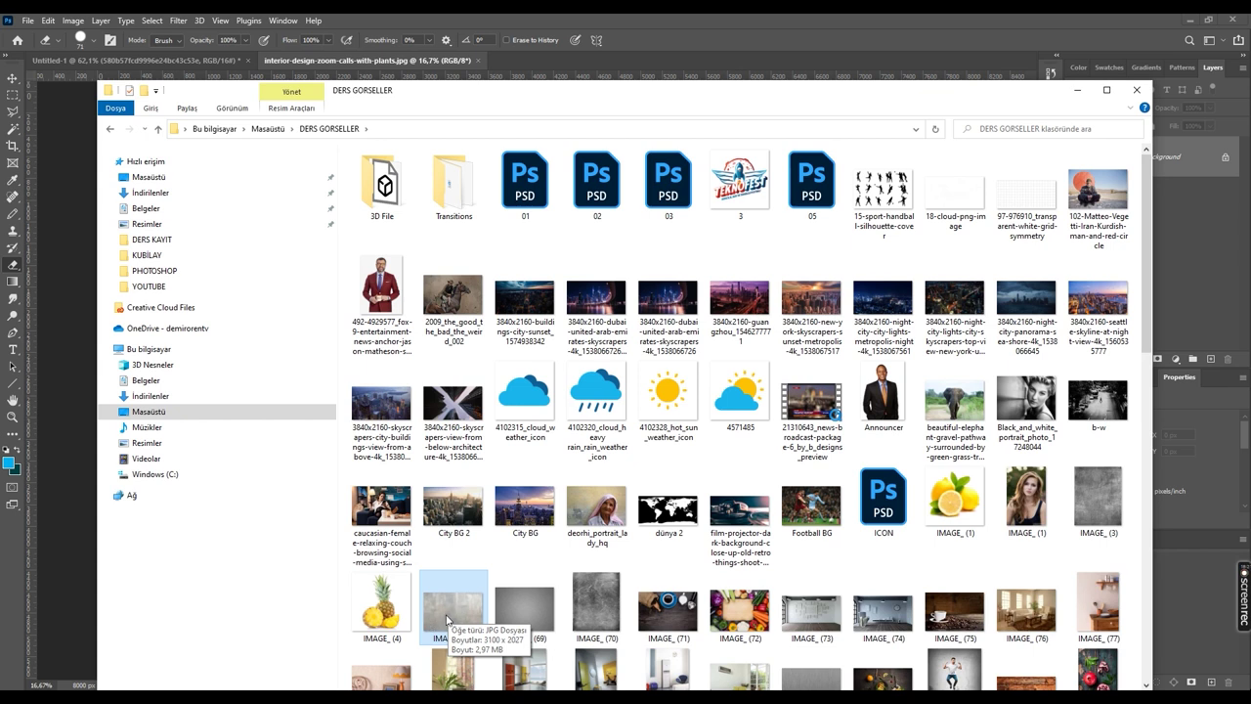
left_click_drag(451, 619, 528, 62)
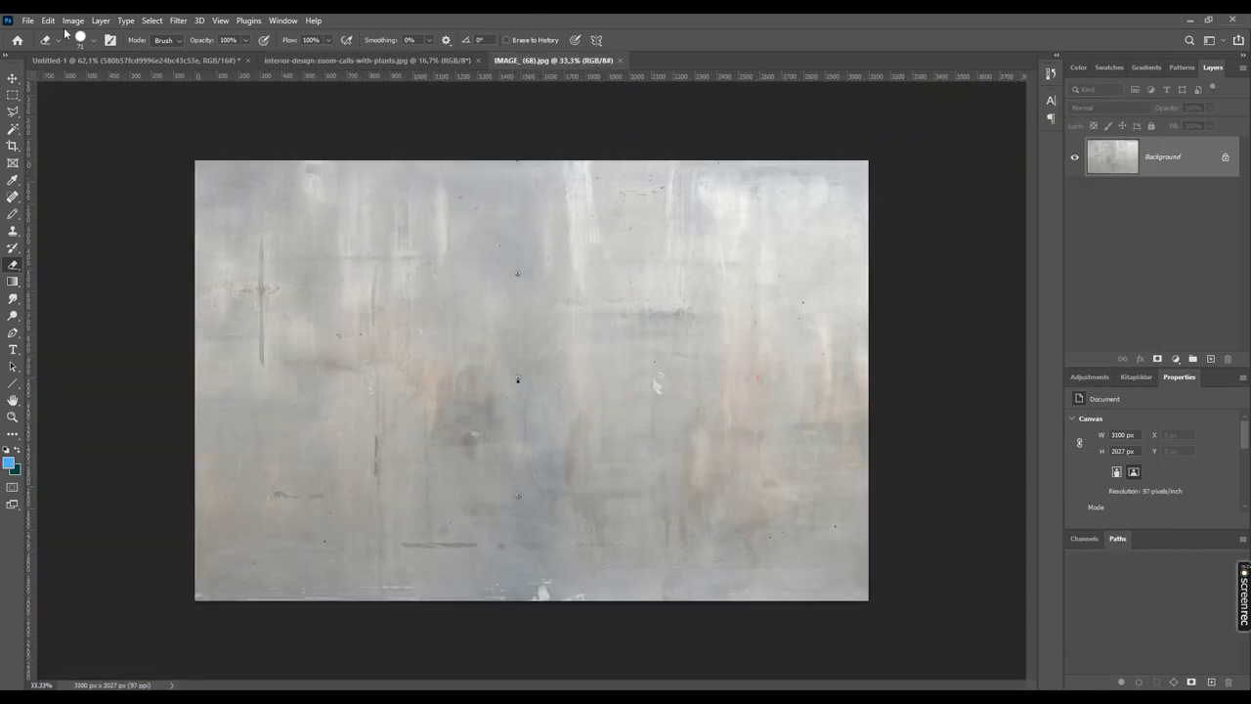
Define IMAGE_ (68) as a pattern, then close both photo documents.
left_click(48, 21)
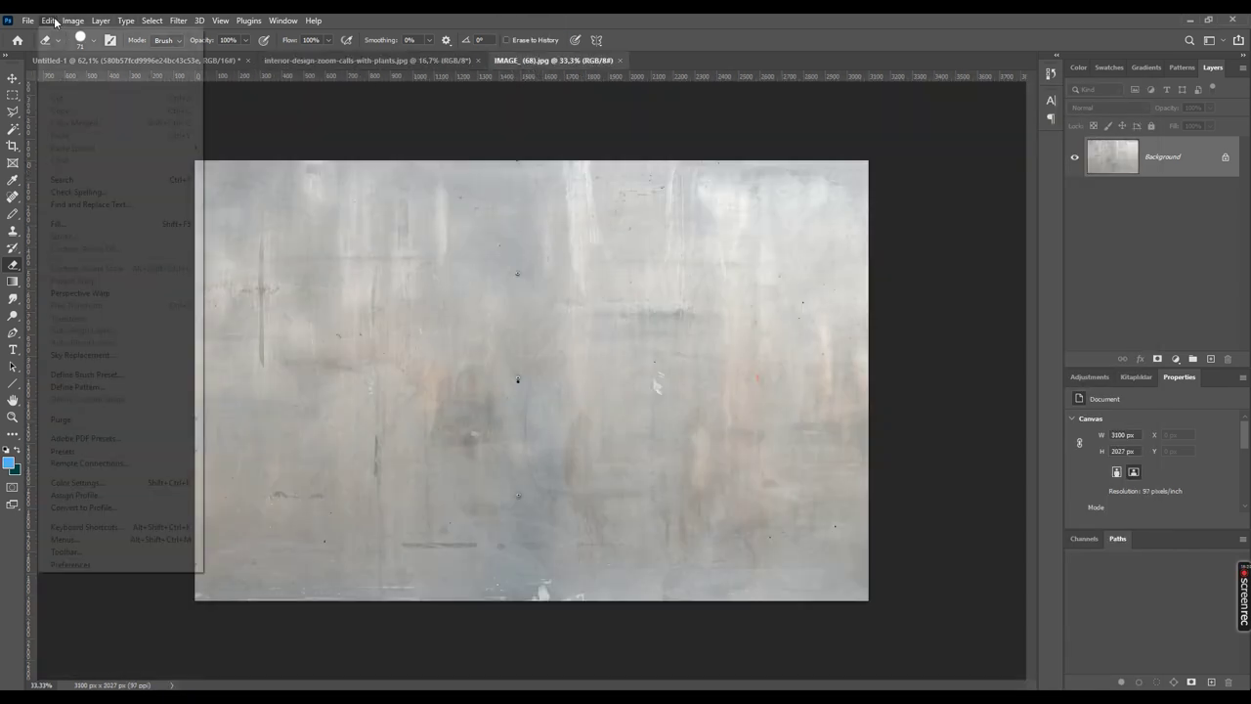
left_click(119, 387)
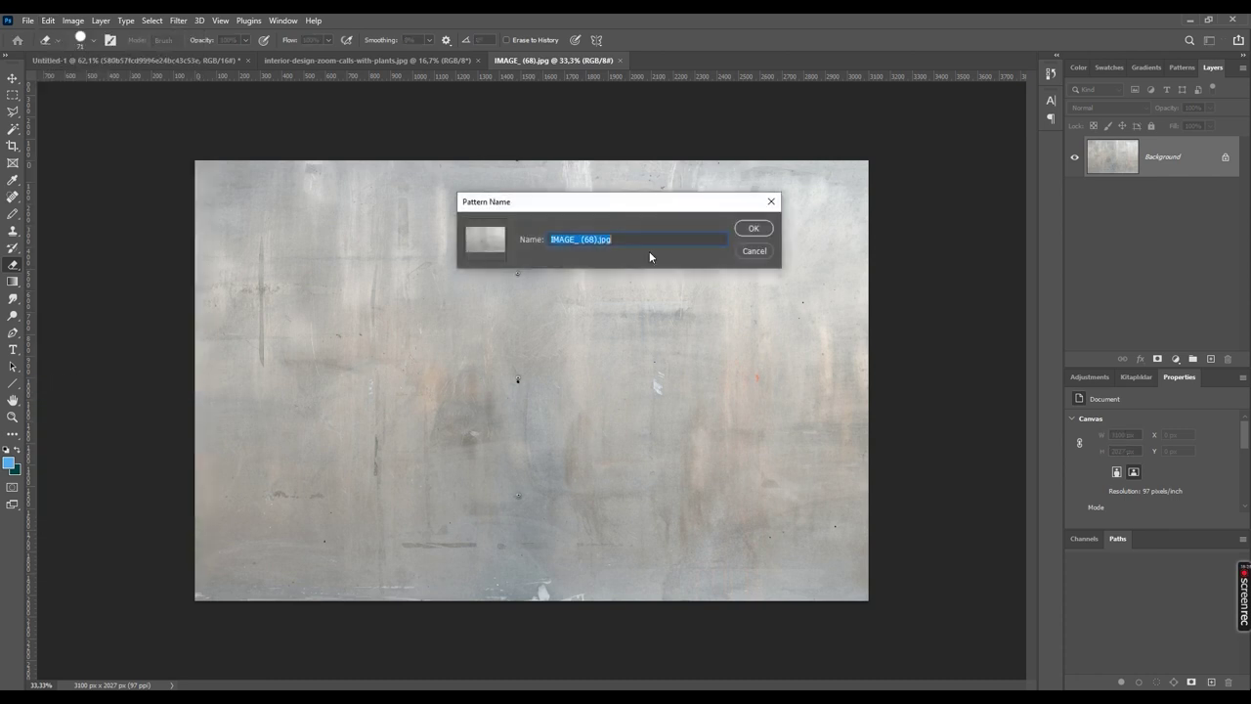
left_click(753, 228)
left_click(619, 60)
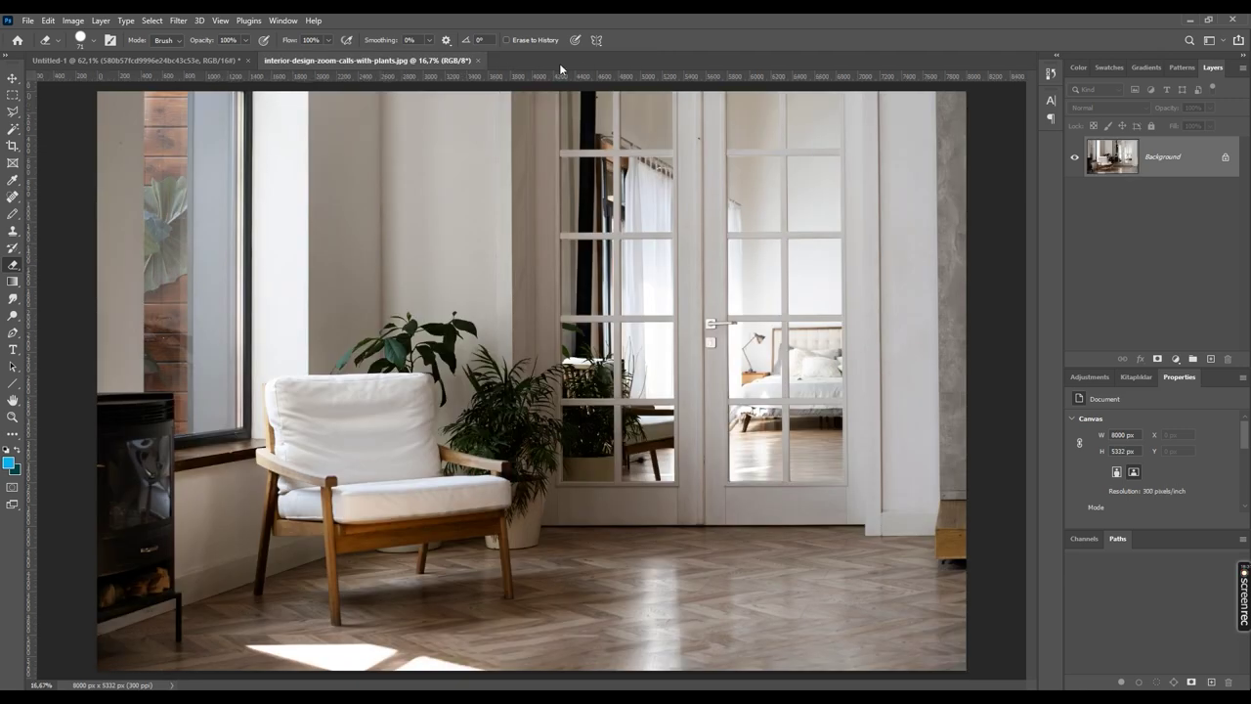
left_click(478, 60)
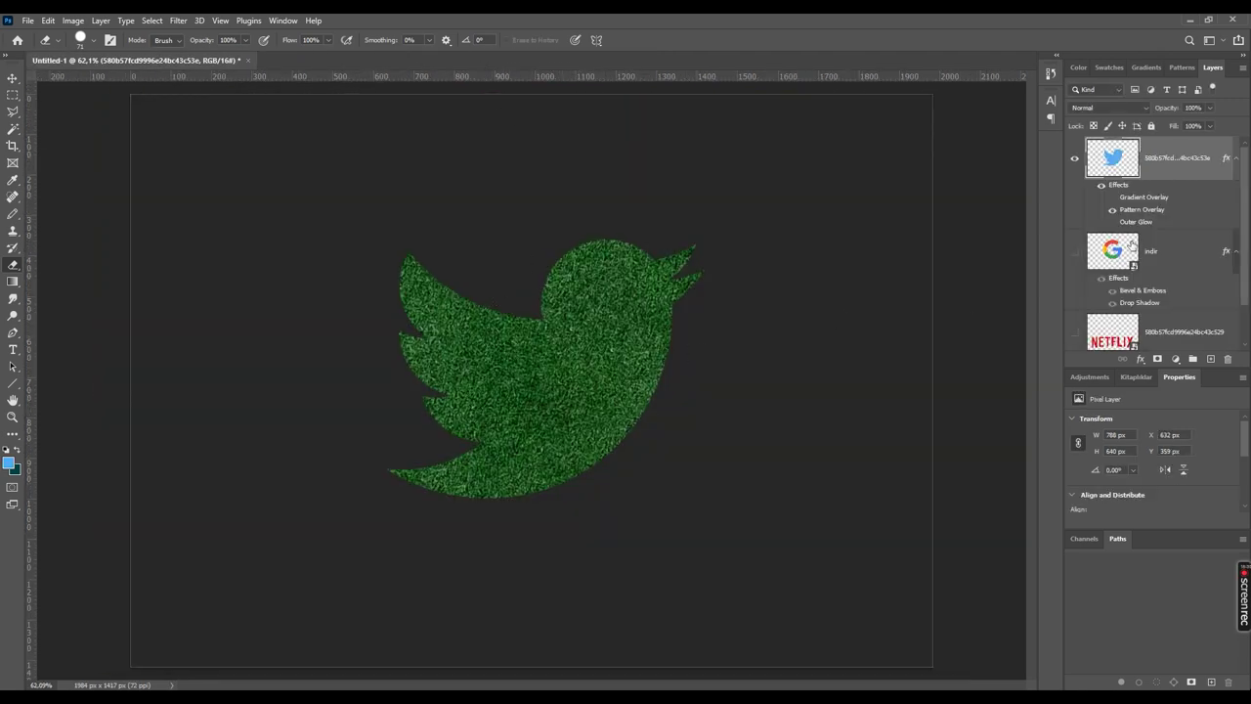
Try the grey stone pattern in the bird's Pattern Overlay, adjust its scale, then choose the room photo.
double_click(1135, 212)
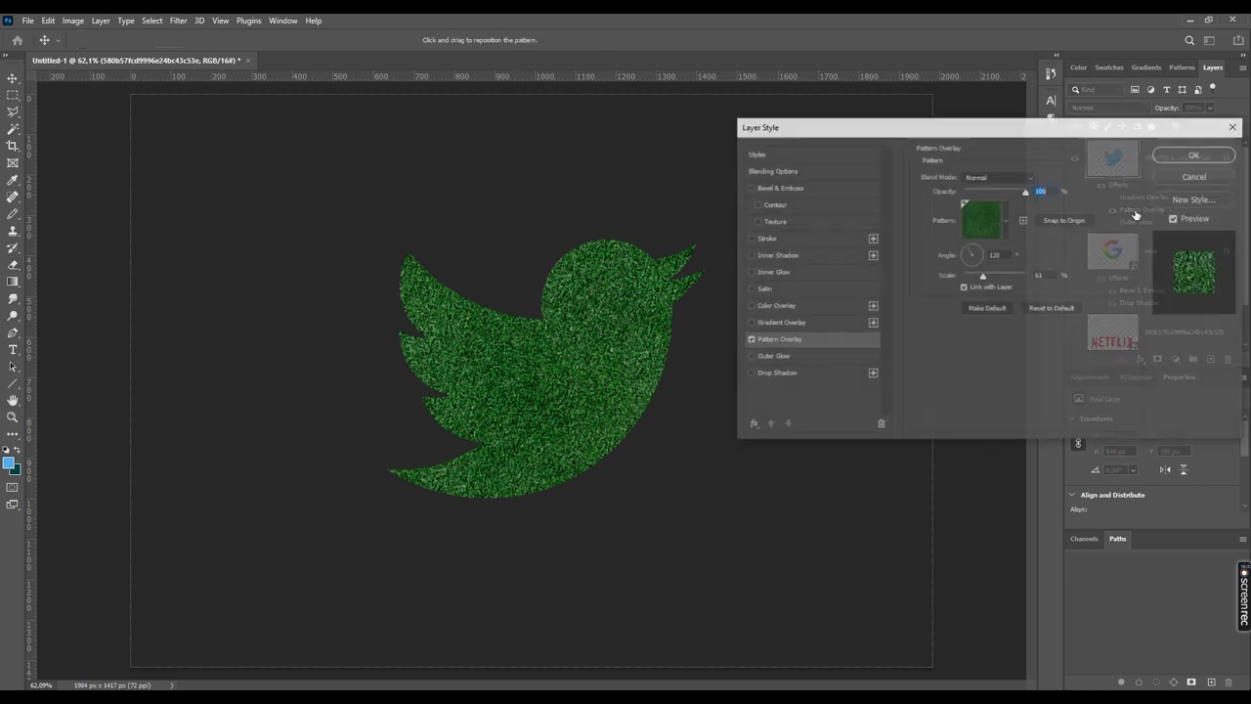
left_click(1007, 223)
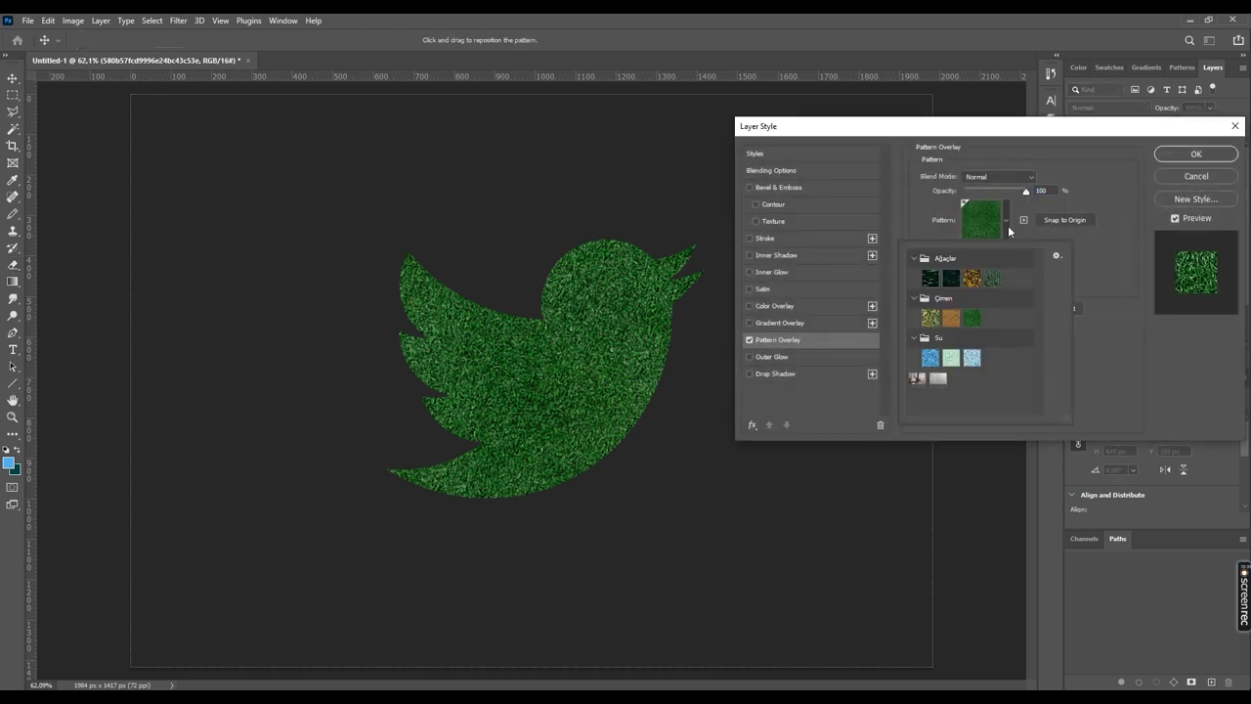
left_click(939, 378)
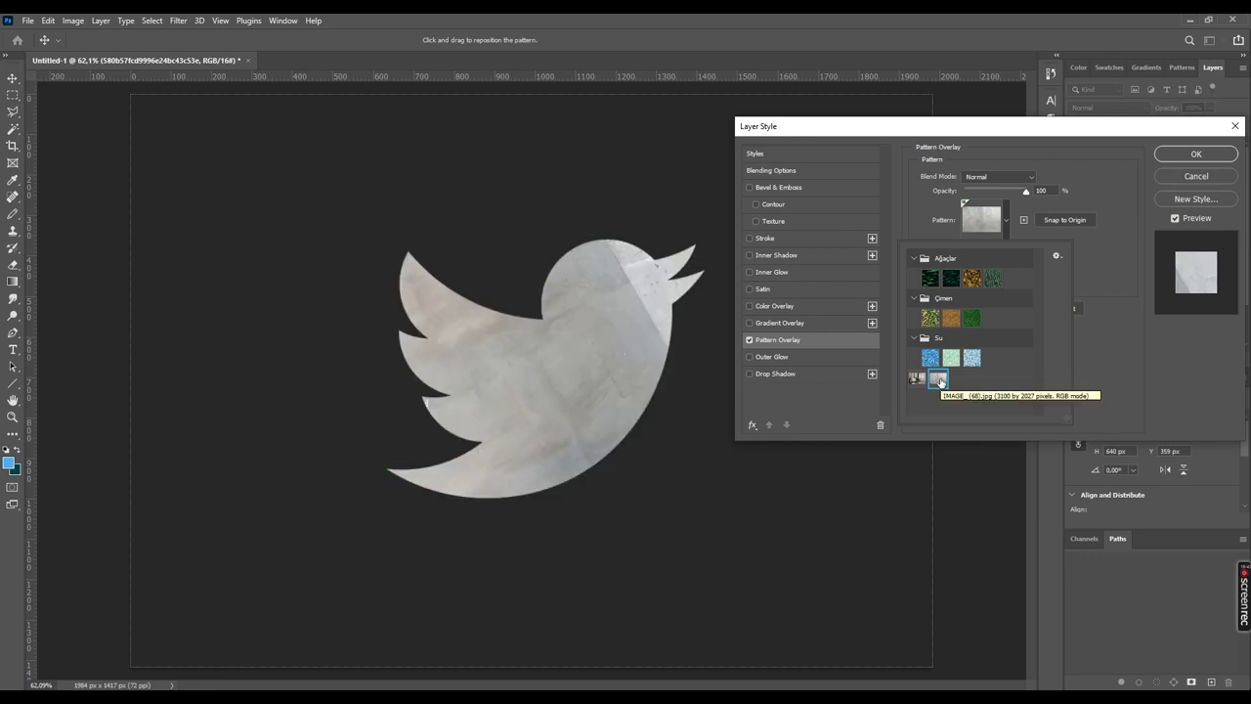
left_click(1109, 313)
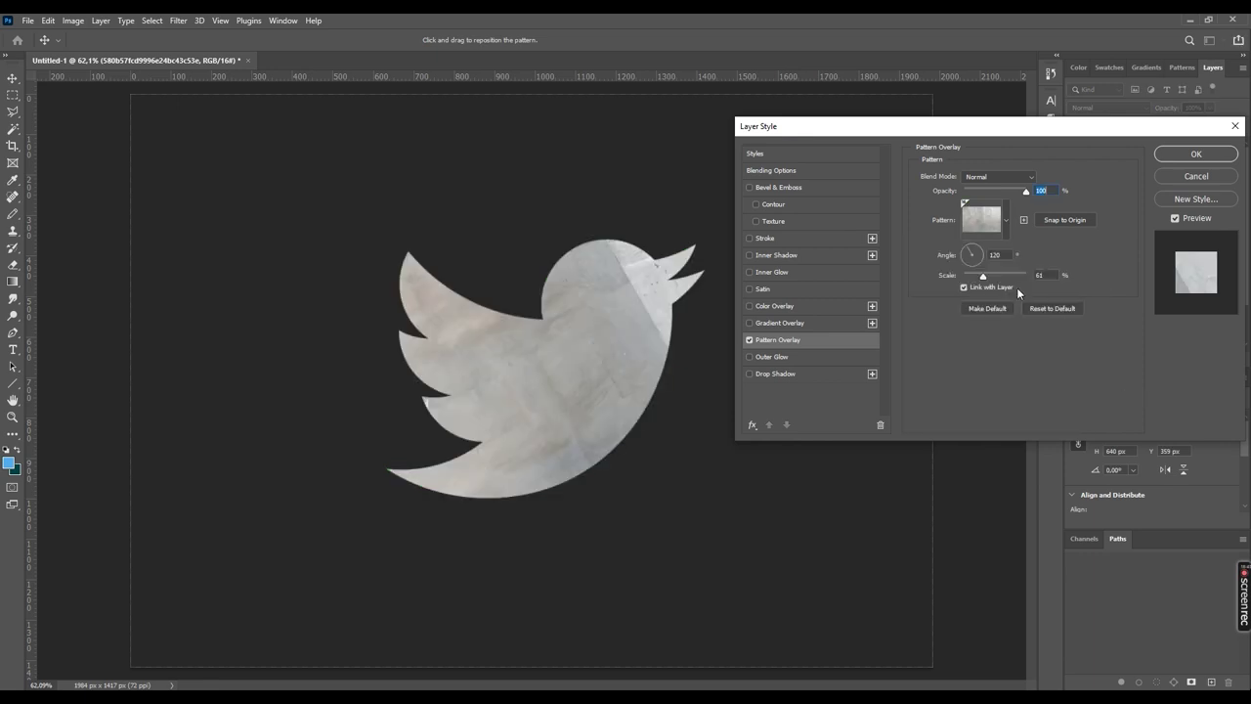
left_click(995, 276)
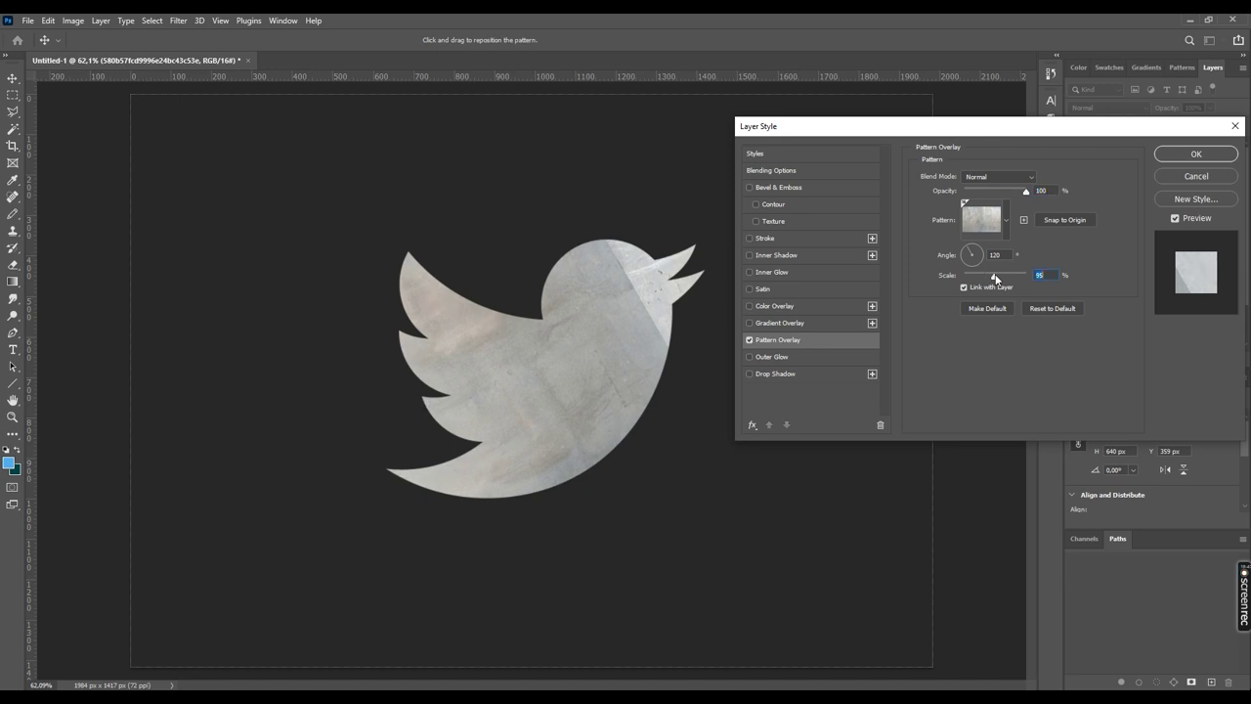
left_click_drag(997, 279, 1004, 281)
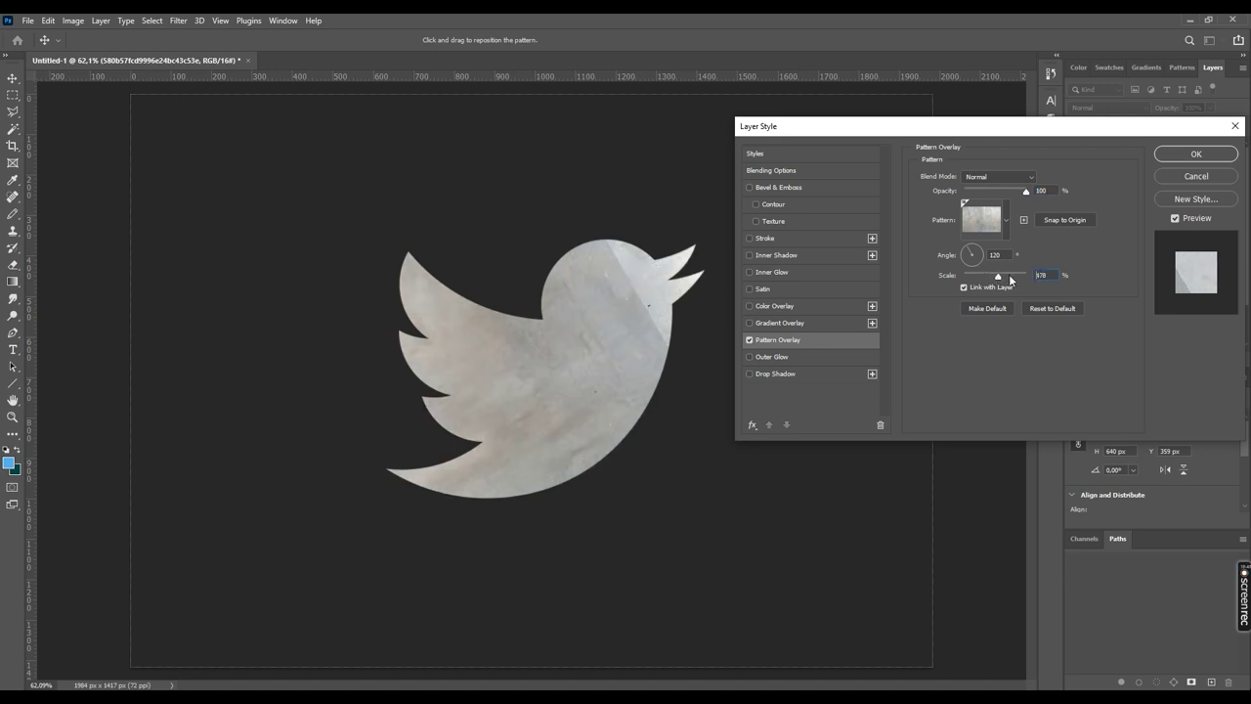
mouse_move(994, 278)
left_mouse_down()
mouse_move(967, 278)
mouse_move(986, 277)
left_mouse_up()
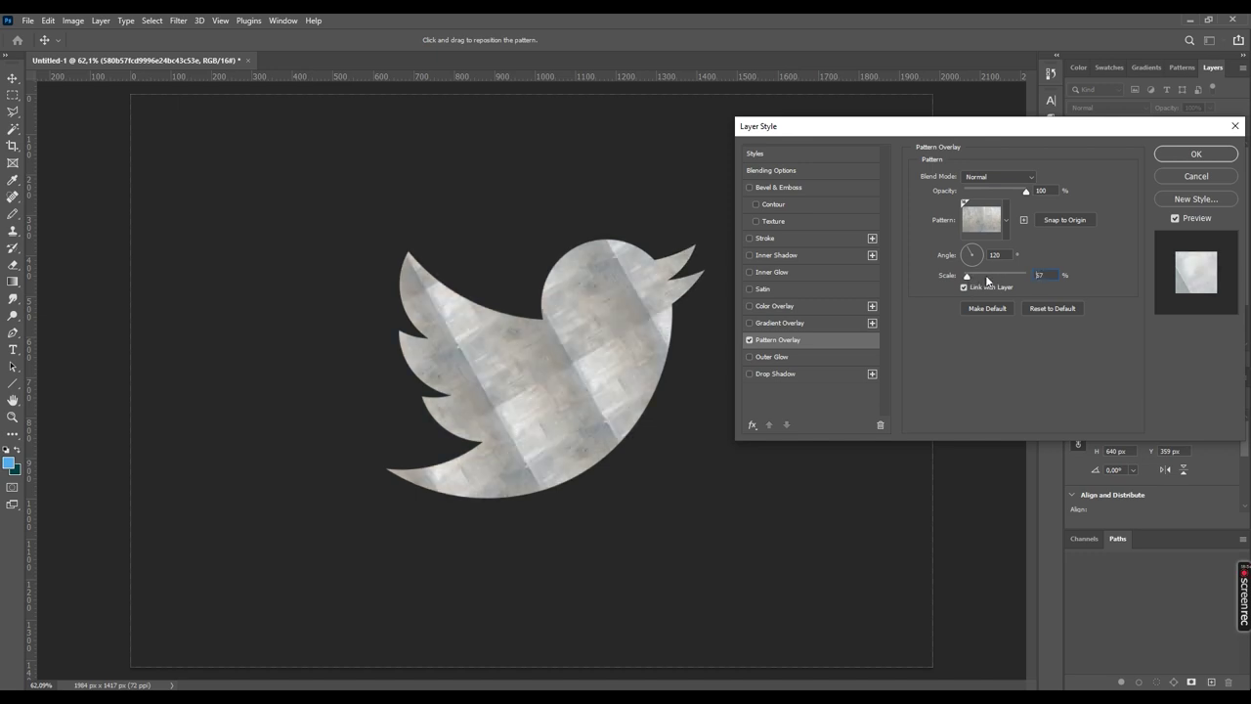
left_click(1008, 223)
left_click(918, 379)
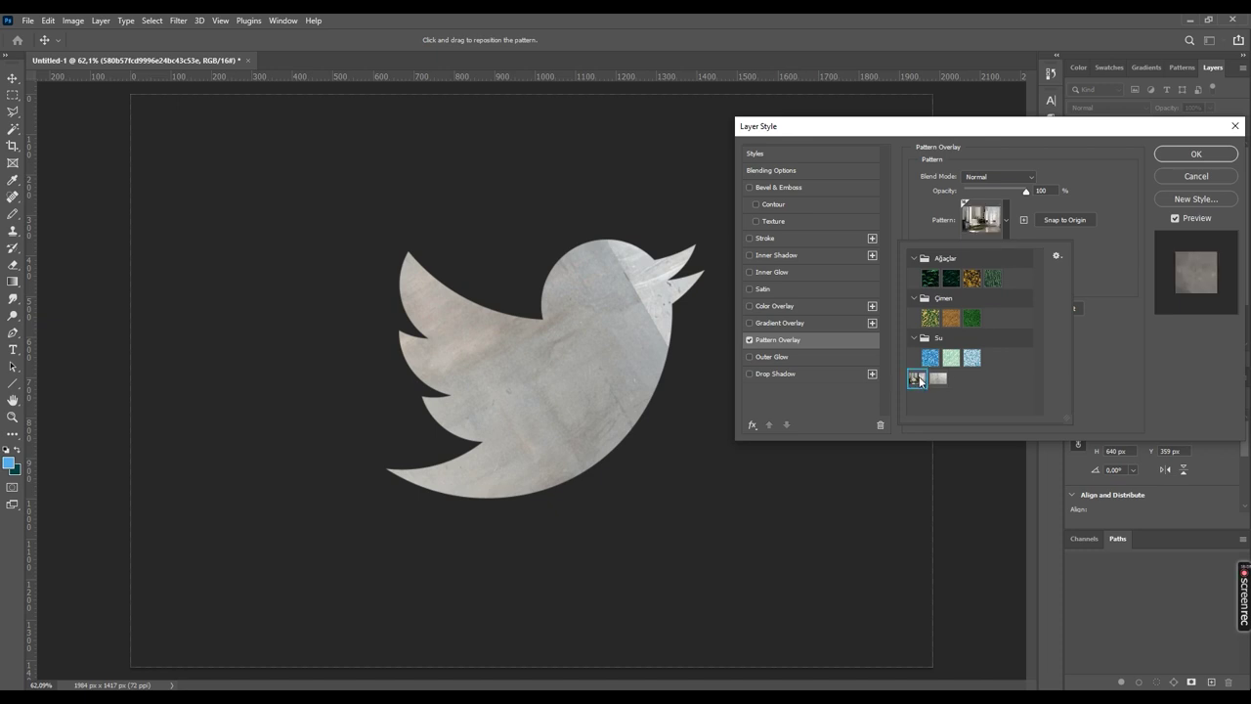
Set the room photo pattern to 0° angle and 19% scale, shifted to frame the white chair.
left_click(1116, 364)
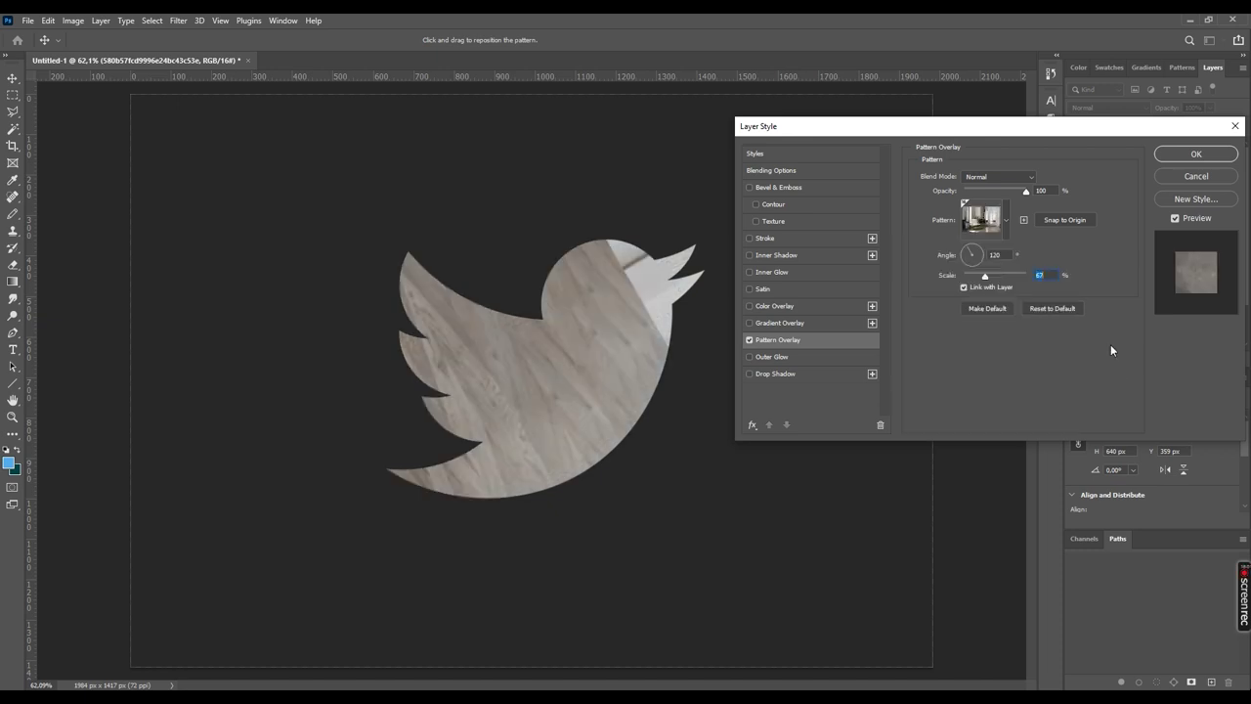
type("129")
left_click(997, 254)
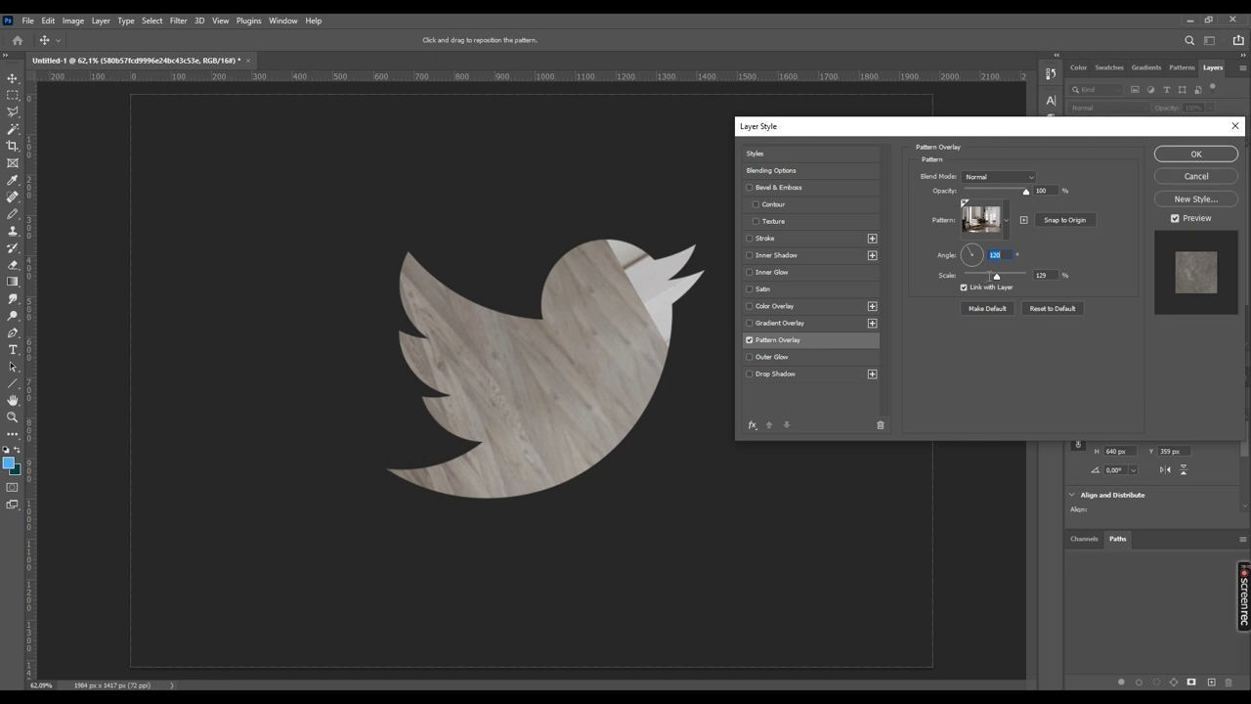
type("0")
left_click_drag(991, 279, 970, 278)
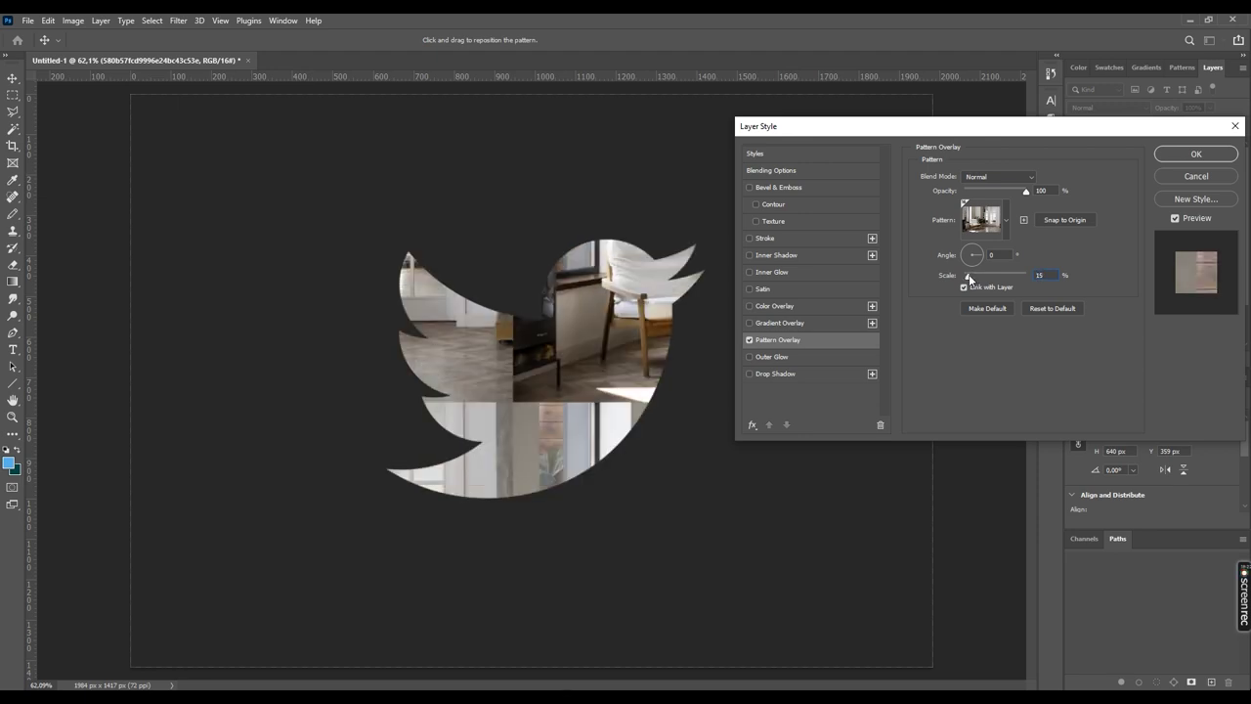
mouse_move(528, 386)
left_mouse_down()
mouse_move(459, 404)
mouse_move(646, 433)
left_mouse_up()
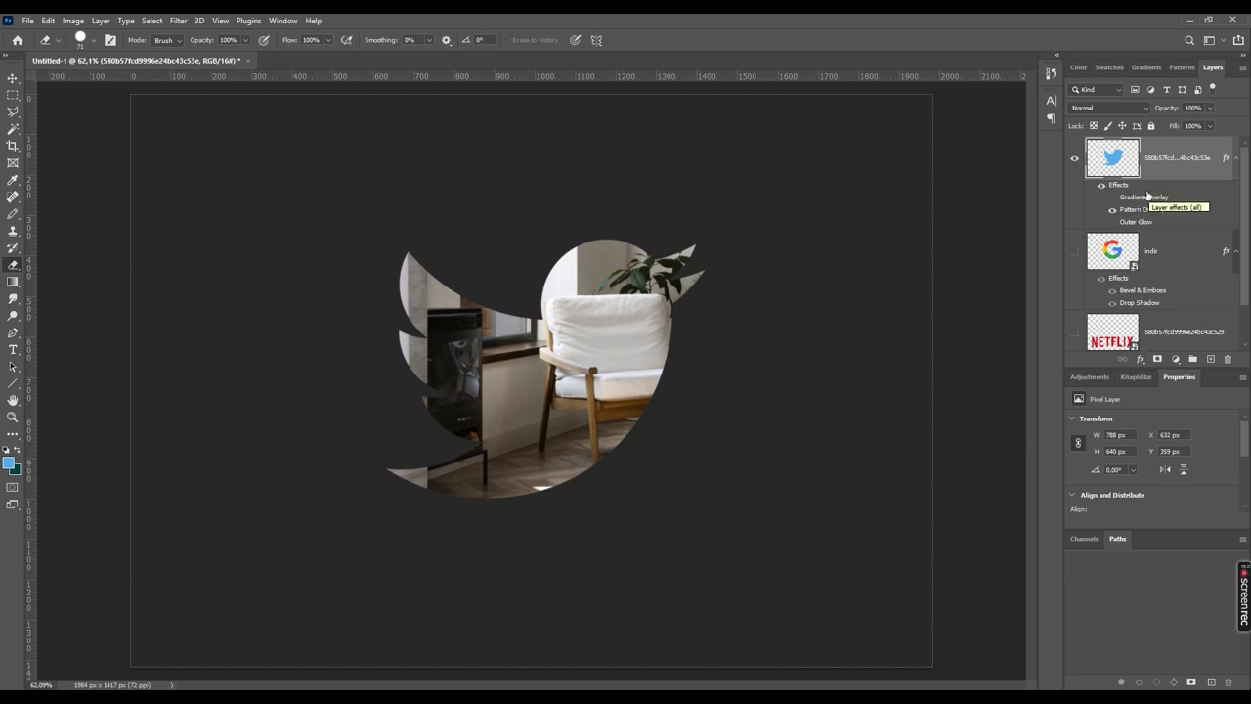
left_click(1142, 360)
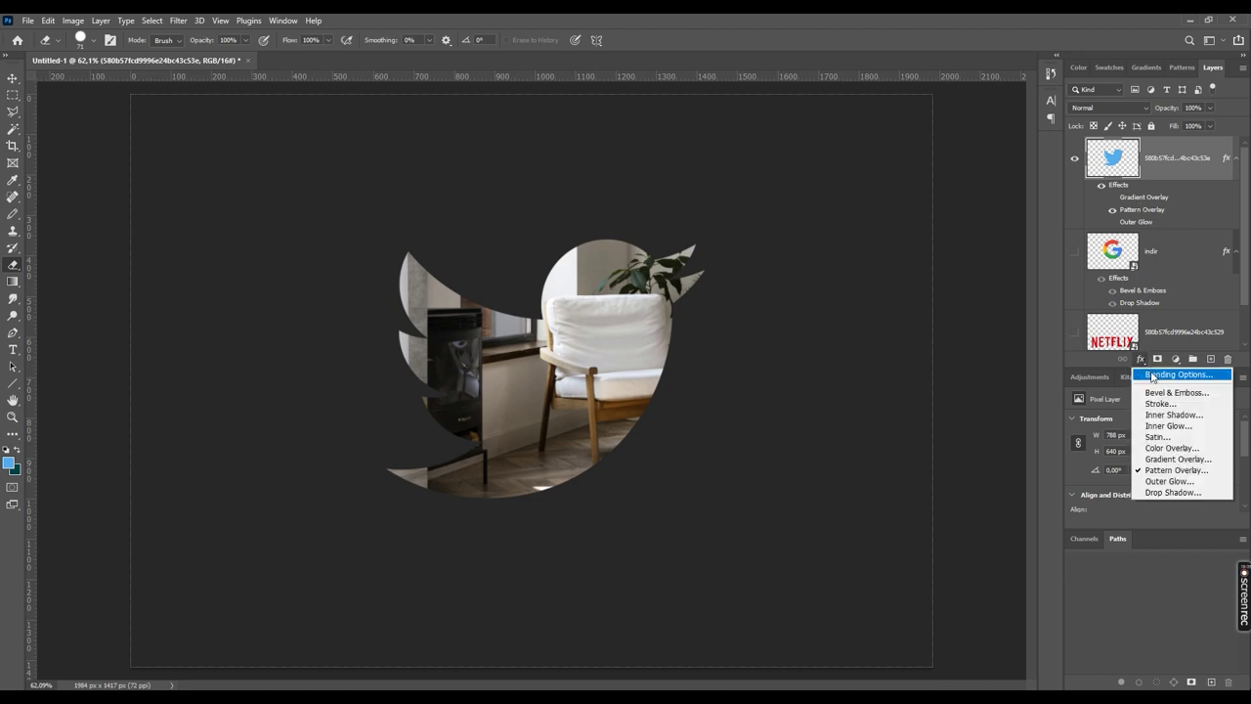
Add an Inner Shadow and an orange Soft Light Color Overlay at about 62% to the bird.
left_click(1152, 376)
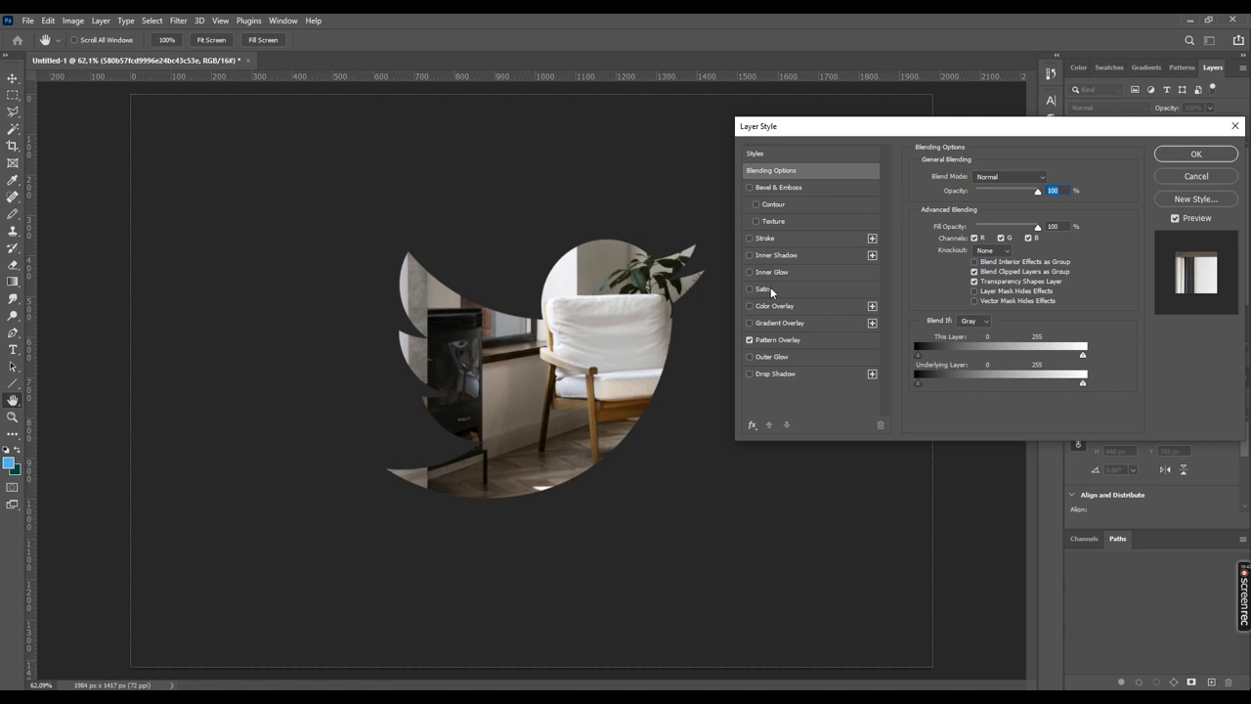
left_click(767, 256)
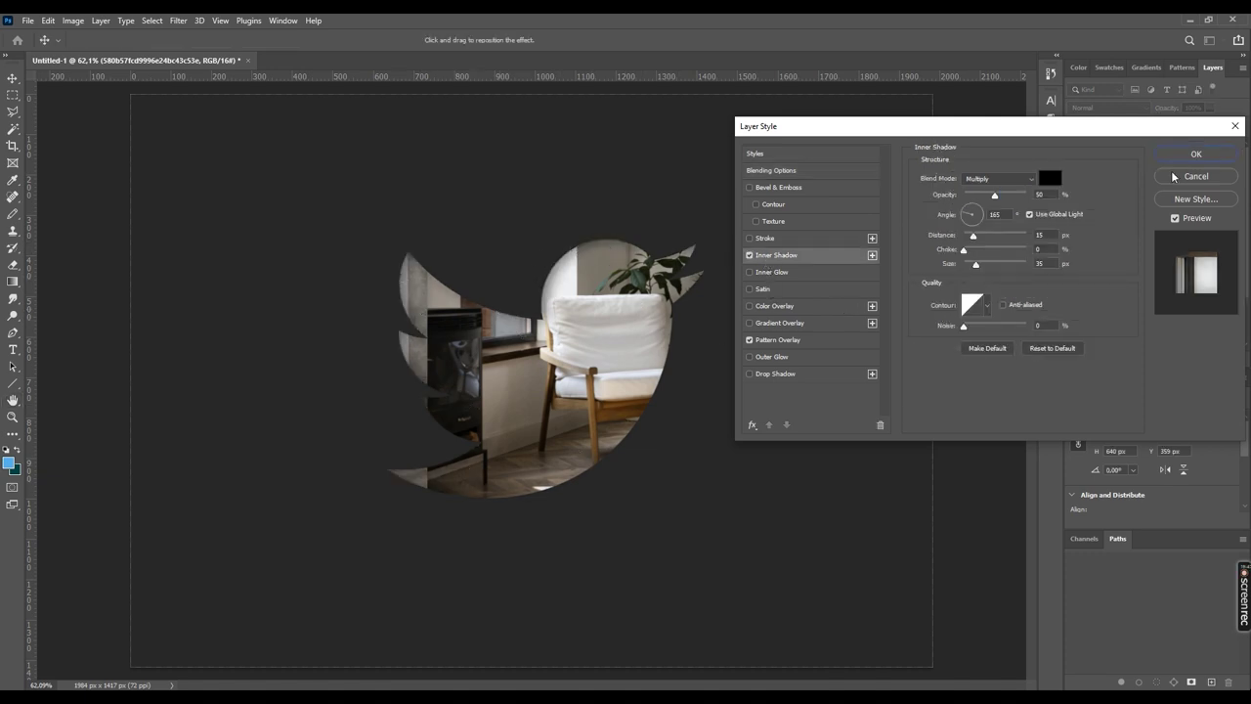
left_click(775, 307)
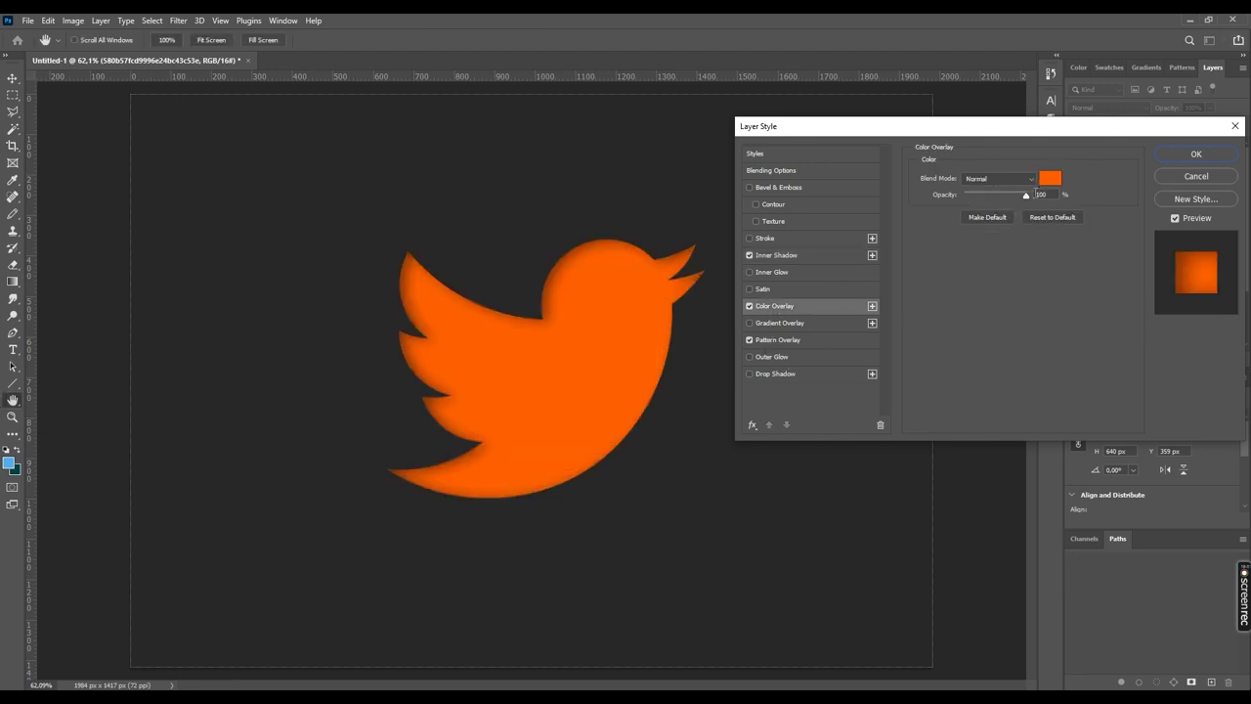
left_click(1017, 179)
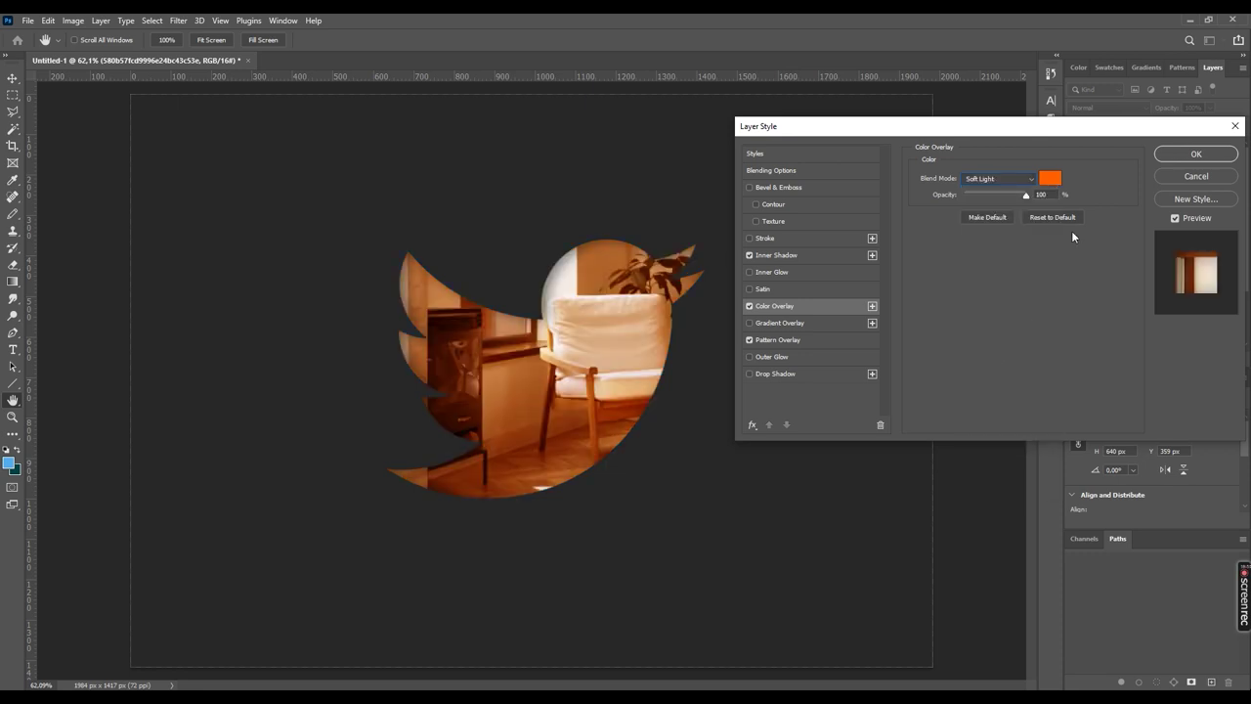
left_click_drag(968, 202, 991, 200)
Recheck the Pattern Overlay, briefly trying grass, keep the room photo, and apply the style.
left_click(774, 258)
left_click(779, 343)
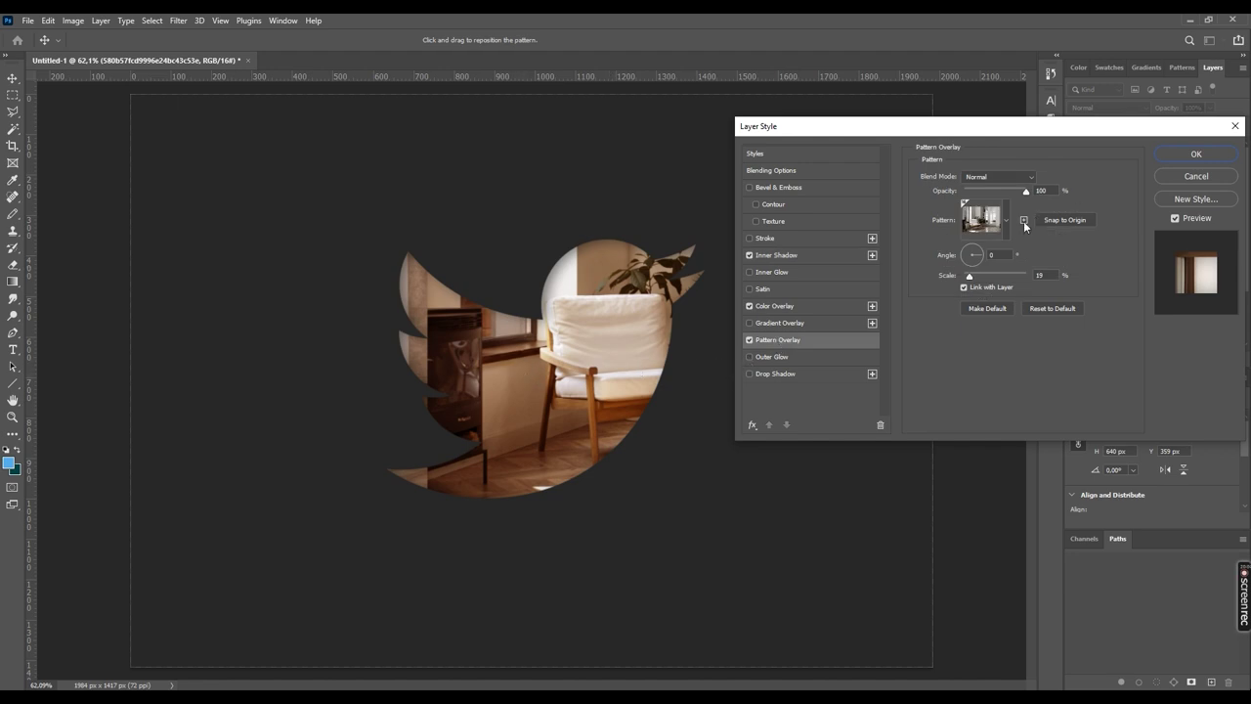
left_click(1009, 224)
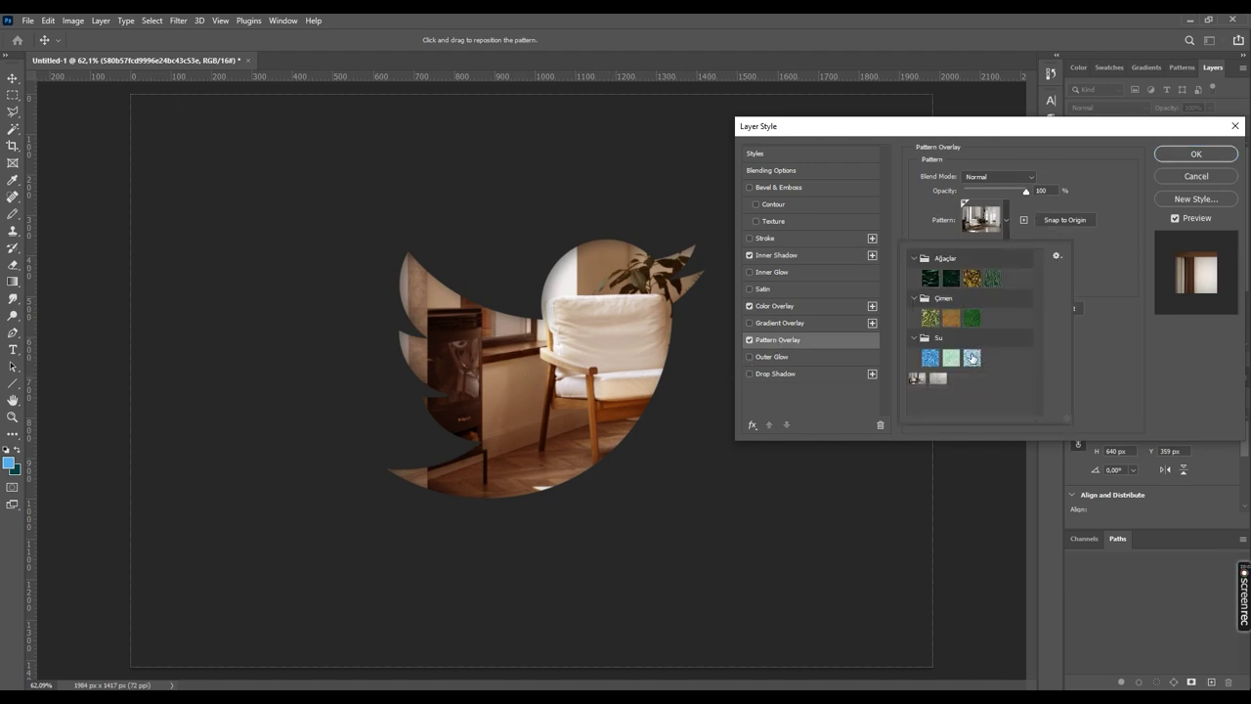
left_click(969, 319)
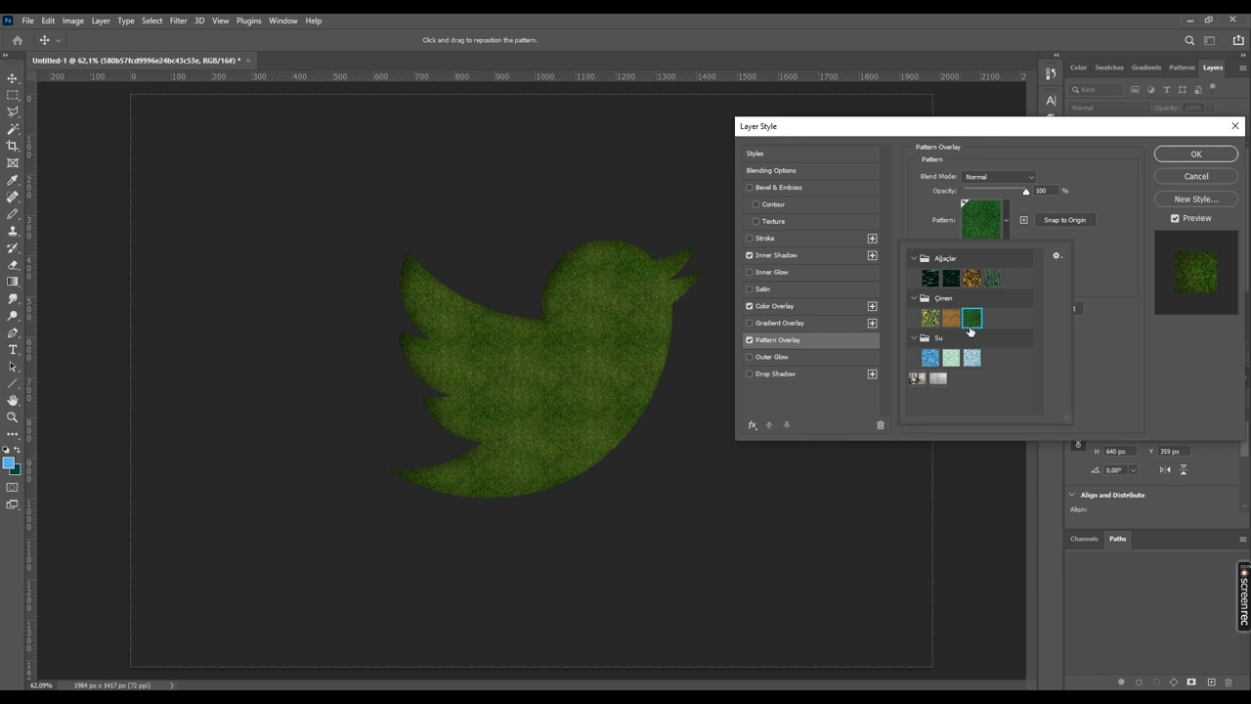
left_click(917, 379)
left_click(1200, 156)
left_click(1196, 154)
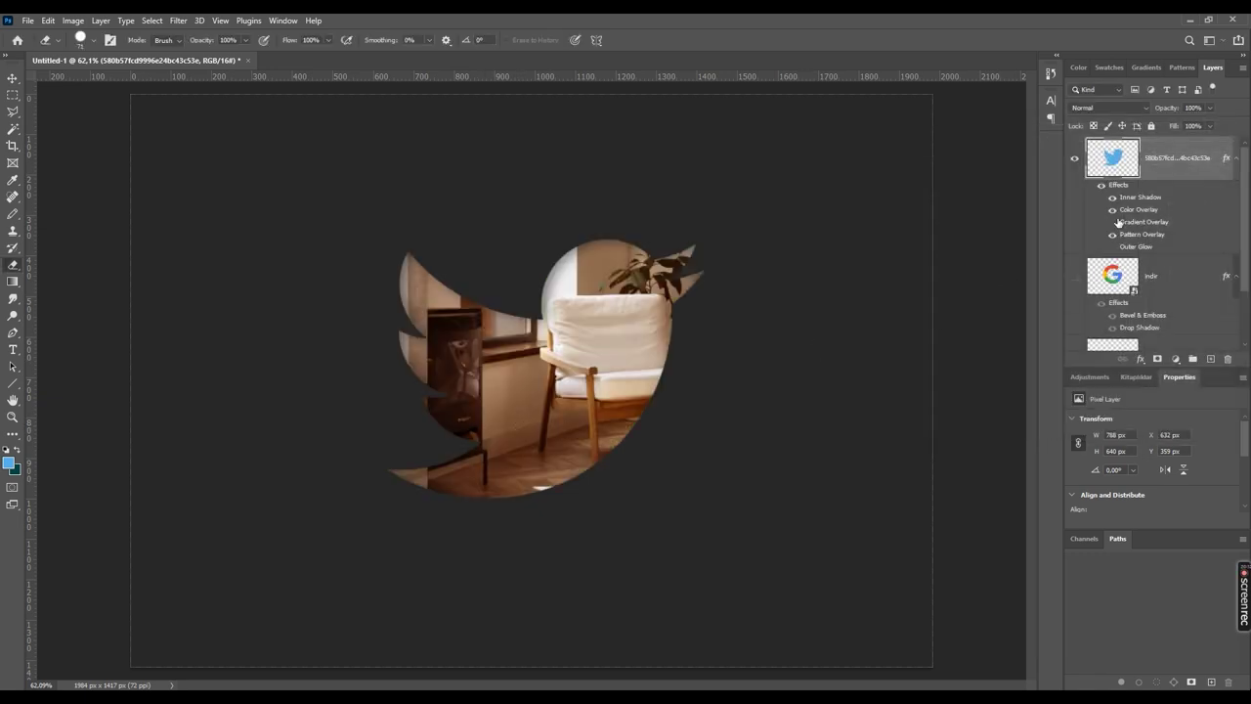
Move the bird toward the canvas top-left and hide its layer.
key("v")
mouse_move(528, 382)
left_mouse_down()
mouse_move(391, 342)
mouse_move(300, 262)
left_mouse_up()
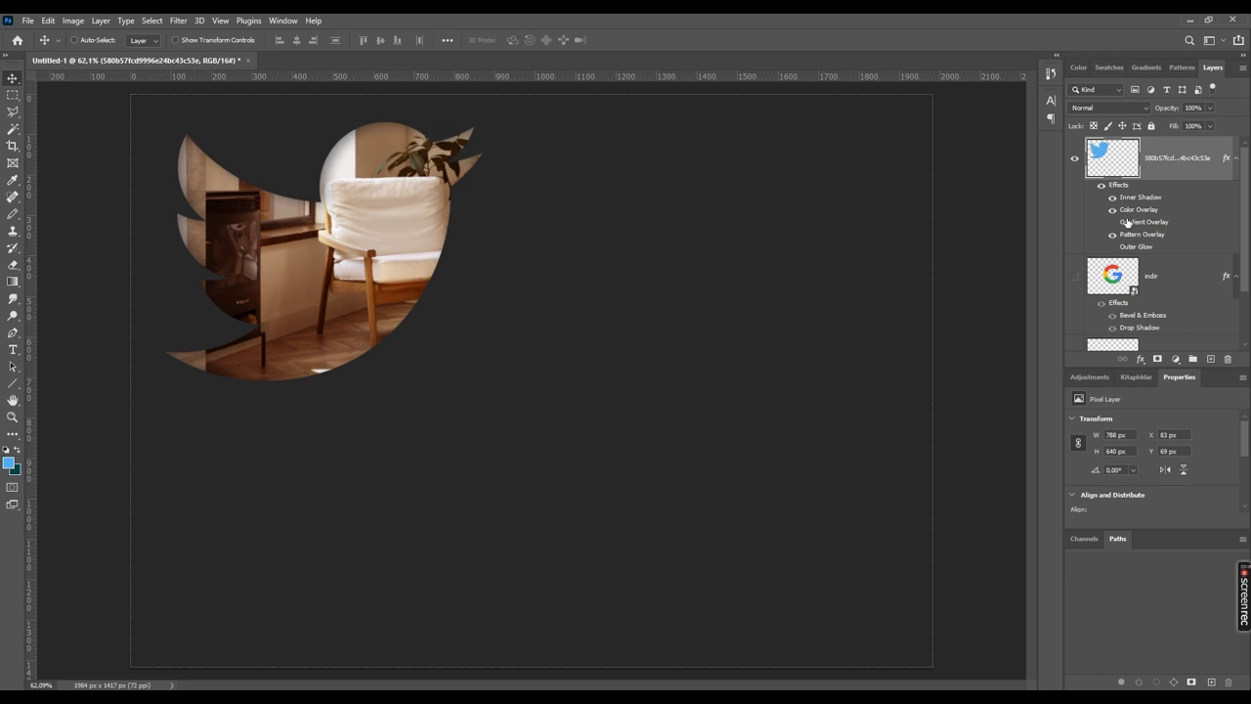
left_click(1075, 159)
Show the NETFLIX layer and move the logo up to the canvas centre.
scroll(1132, 235, "down", 1)
left_click(1161, 292)
left_click(1076, 289)
left_click_drag(483, 511, 487, 330)
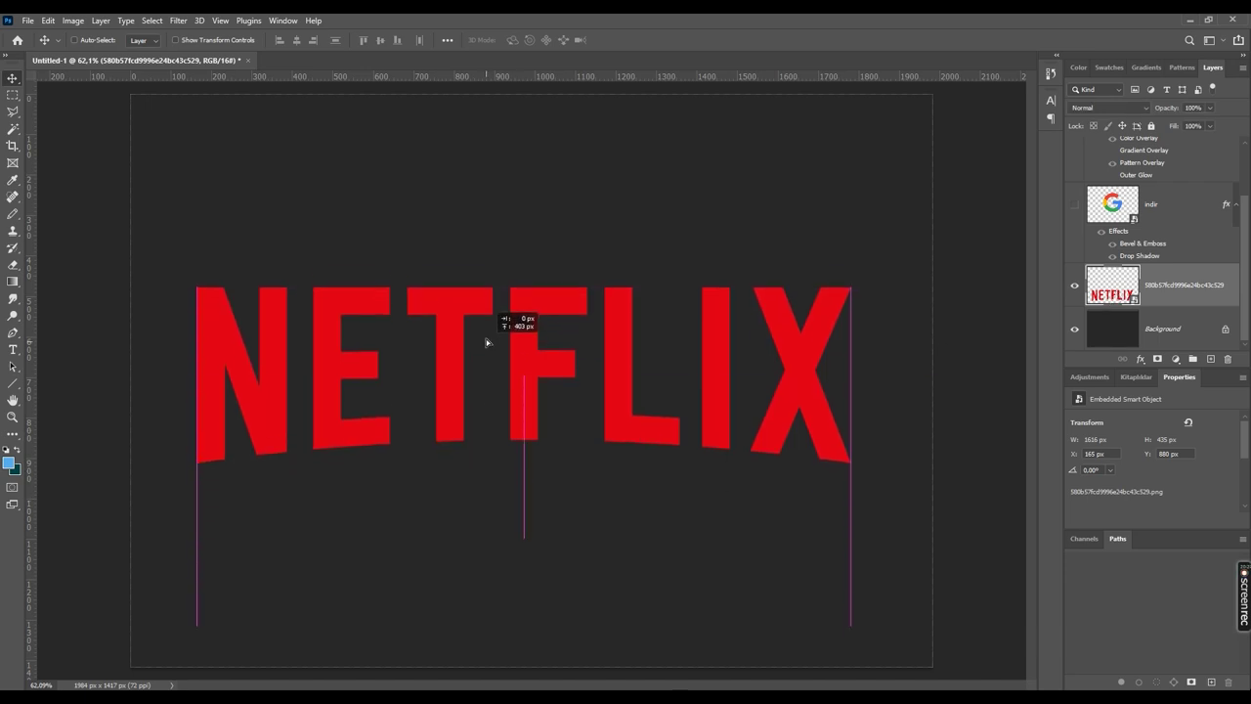
left_click(1140, 359)
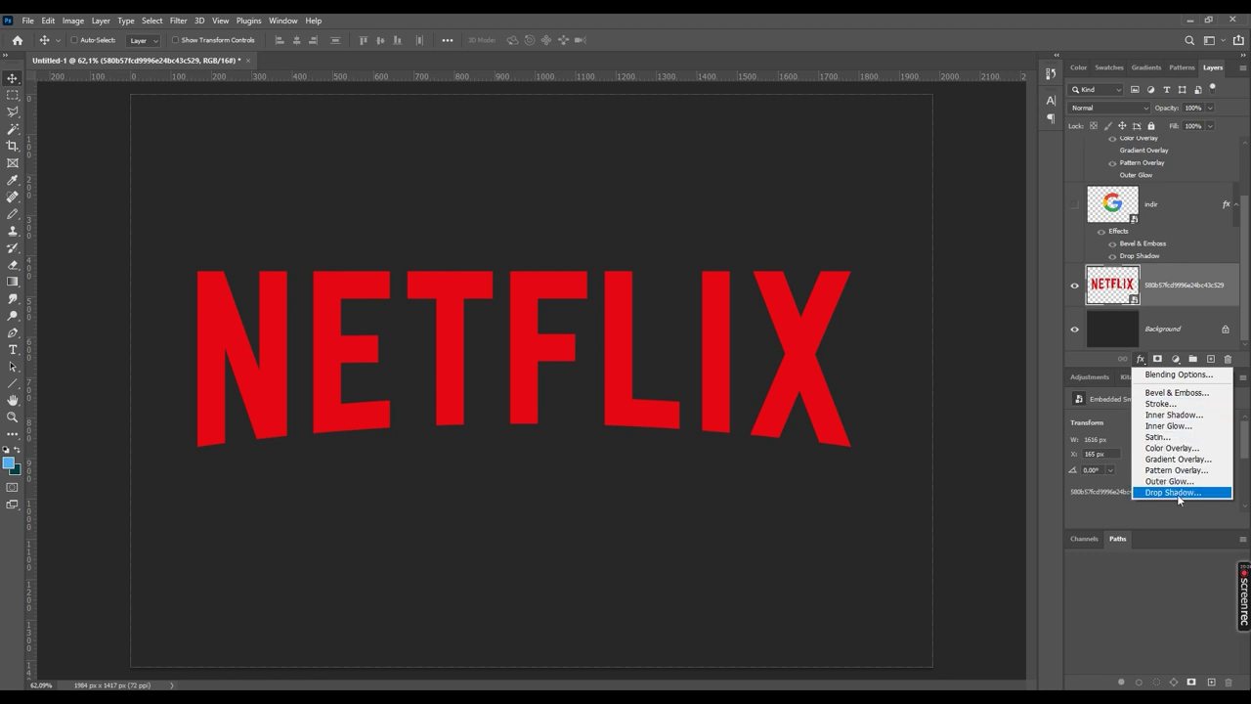
Give the NETFLIX logo an Inner Bevel at 646% depth, 18 px size, 165° angle.
left_click(1173, 396)
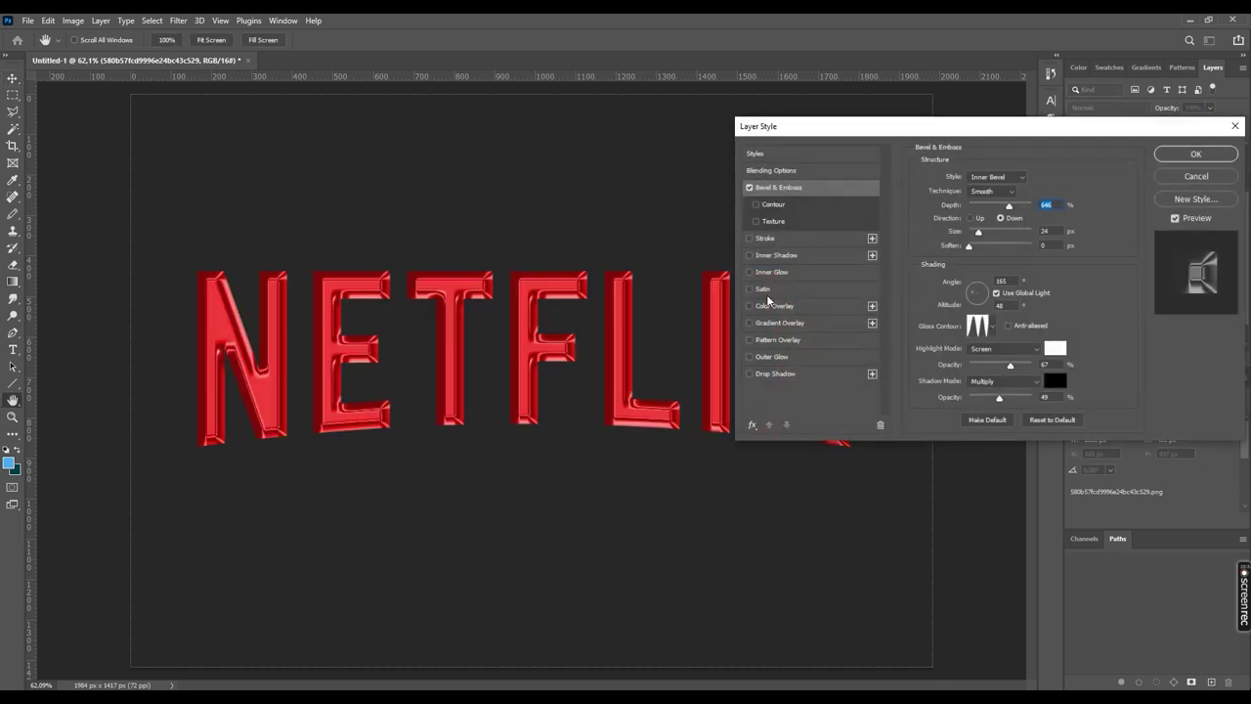
left_click_drag(836, 127, 803, 48)
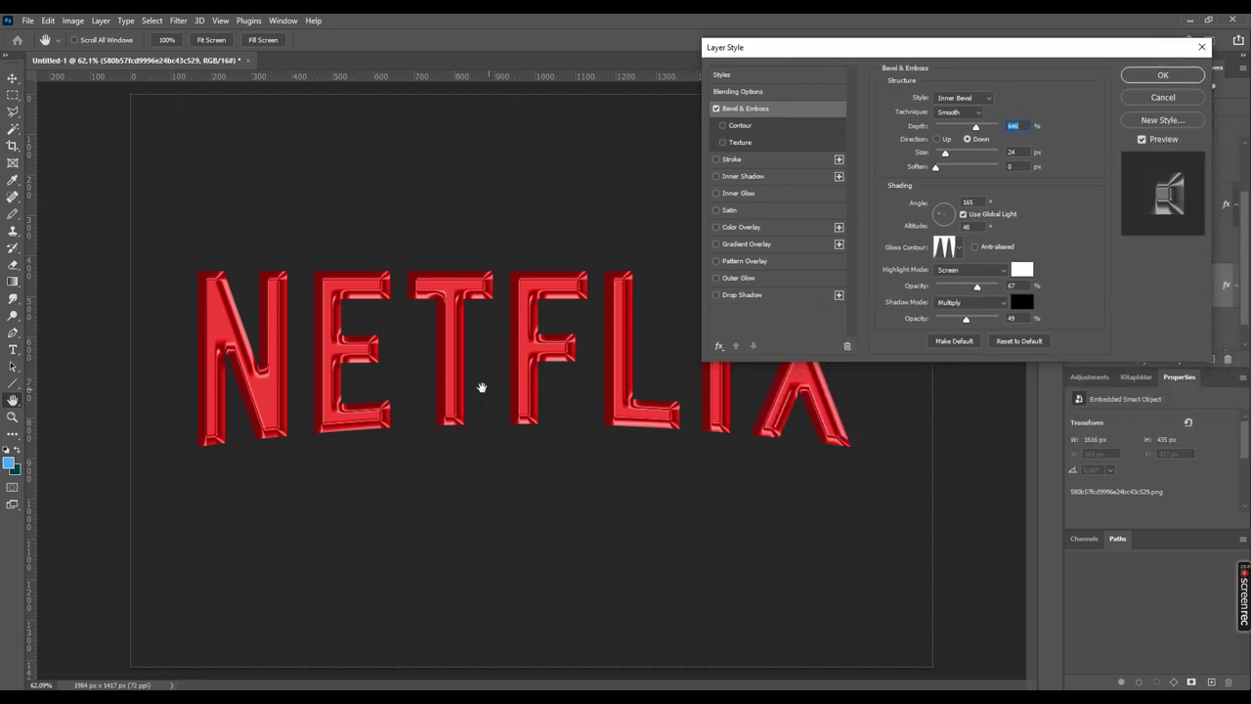
left_click_drag(945, 154, 946, 154)
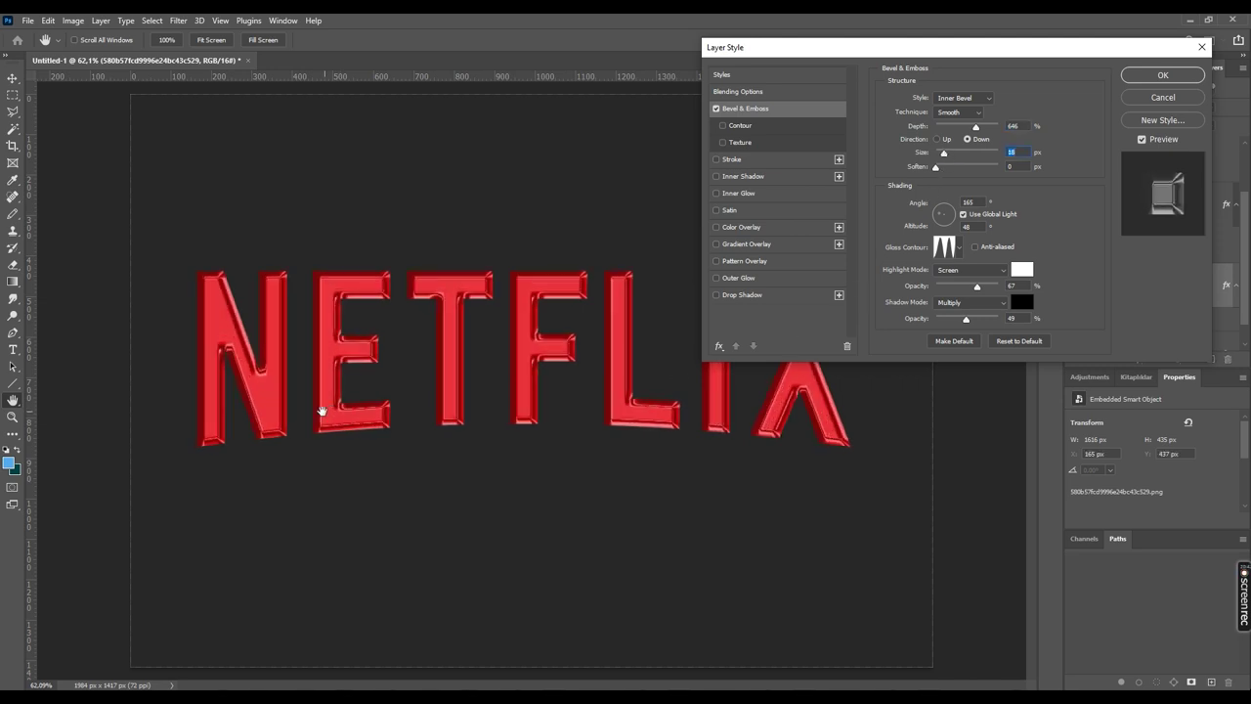
Add a Satin effect to NETFLIX with 78% opacity, distance 5 and size 7.
left_click(729, 210)
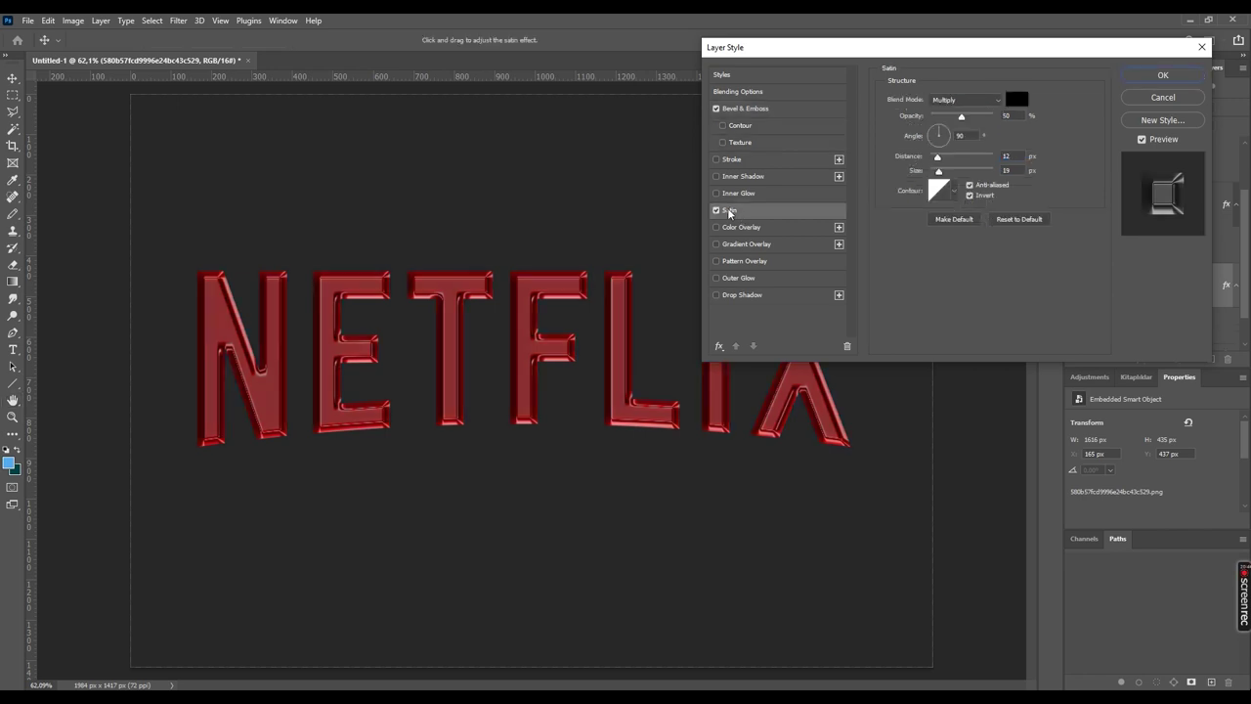
left_click_drag(938, 48, 932, 37)
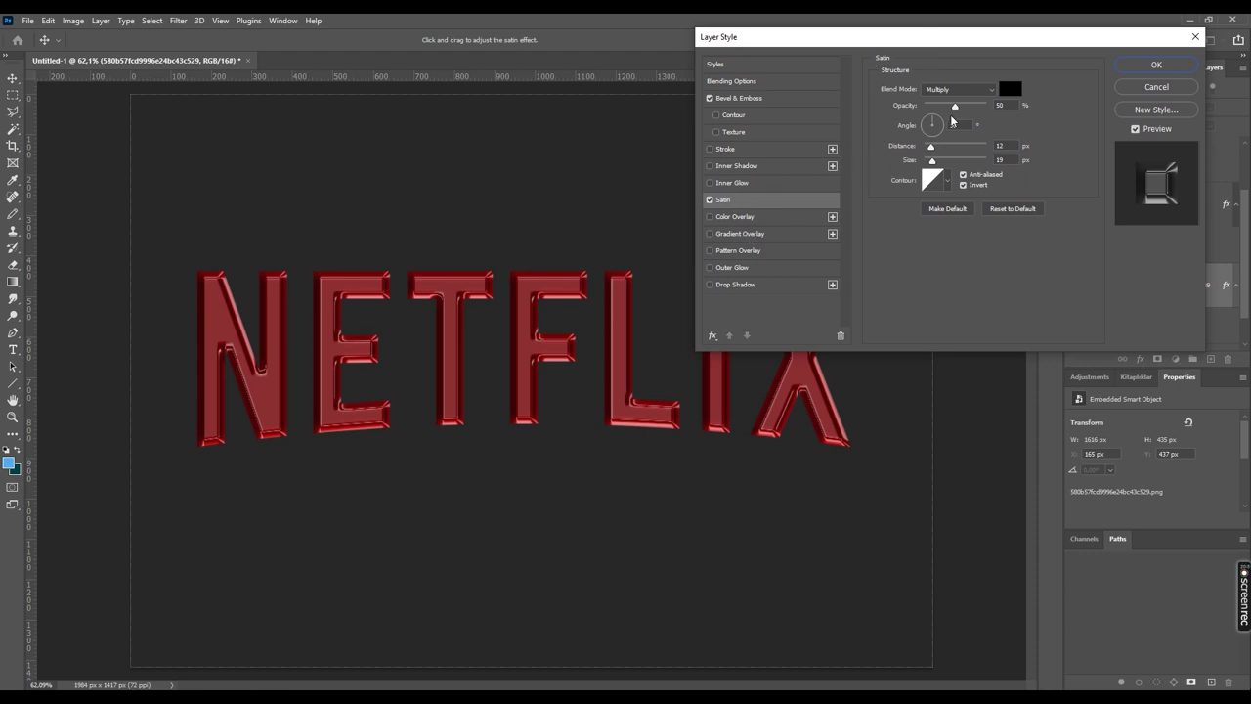
left_click_drag(956, 105, 971, 106)
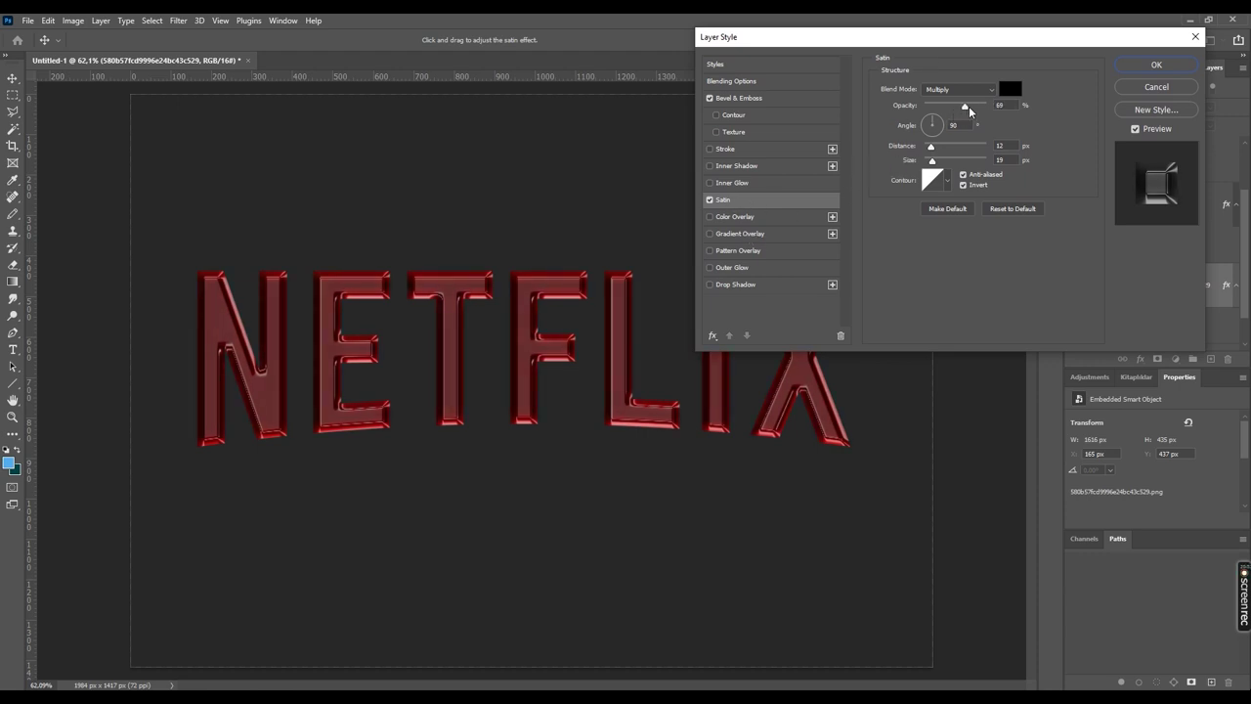
left_click_drag(971, 107, 974, 108)
mouse_move(930, 146)
left_mouse_down()
mouse_move(956, 153)
mouse_move(930, 158)
left_mouse_up()
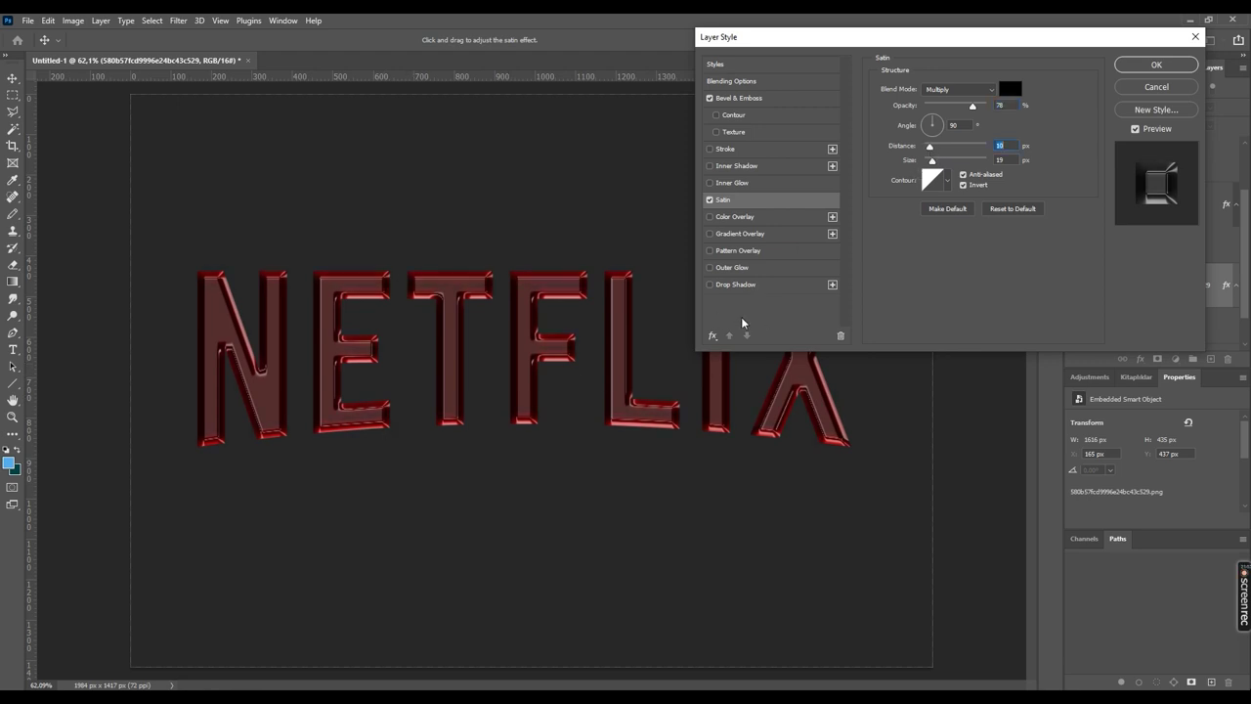
left_click_drag(932, 161, 933, 163)
left_click(934, 163)
Apply a spiky contour preset to the satin and reduce its size slightly.
left_click(953, 185)
left_click(910, 232)
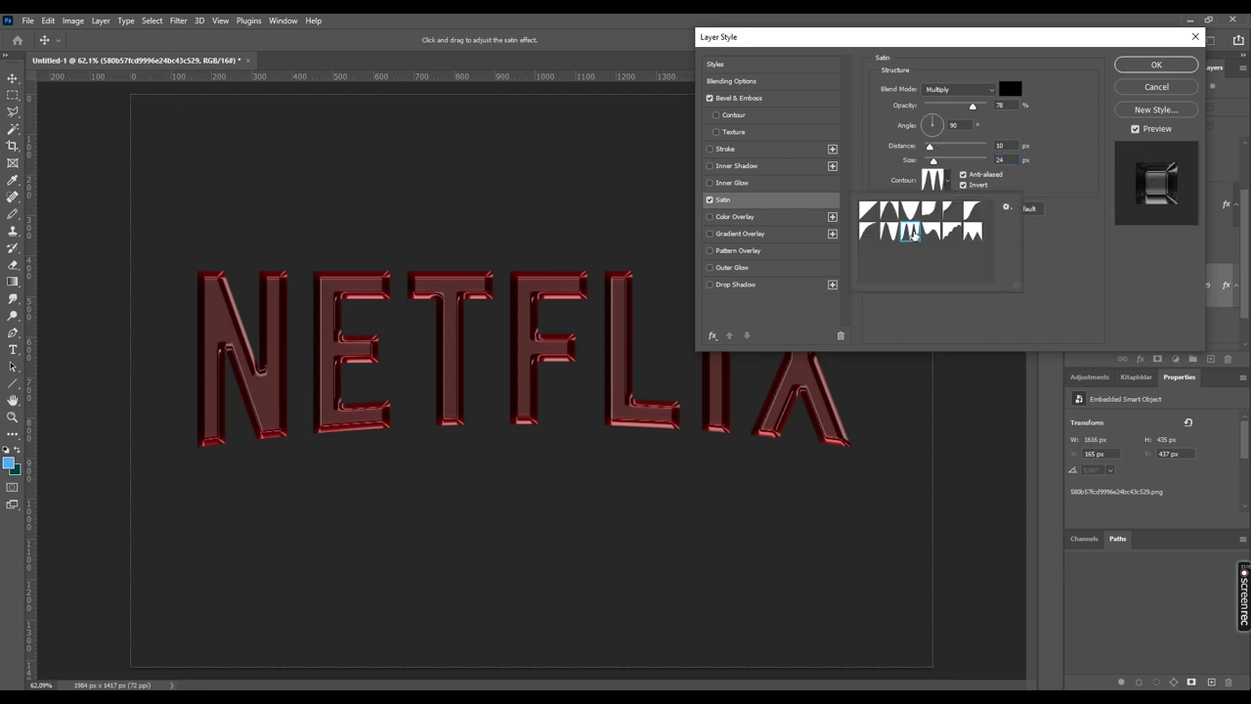
left_click(889, 232)
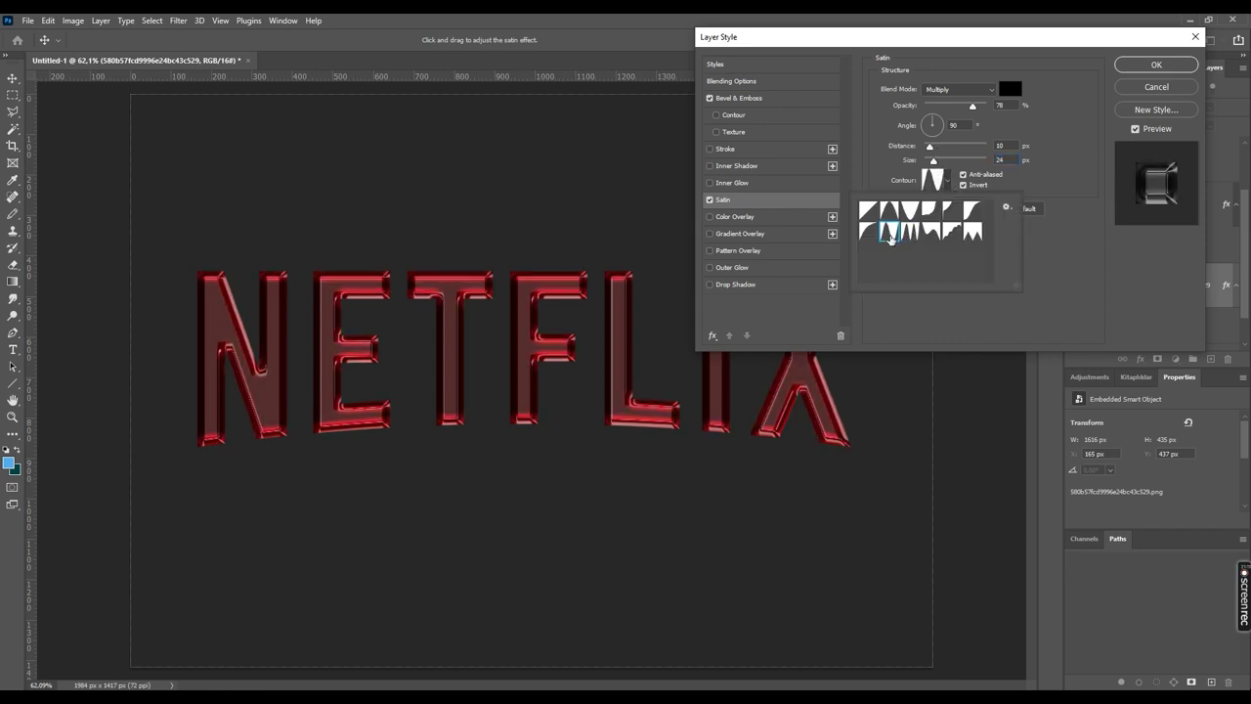
double_click(904, 206)
left_click_drag(935, 161, 928, 152)
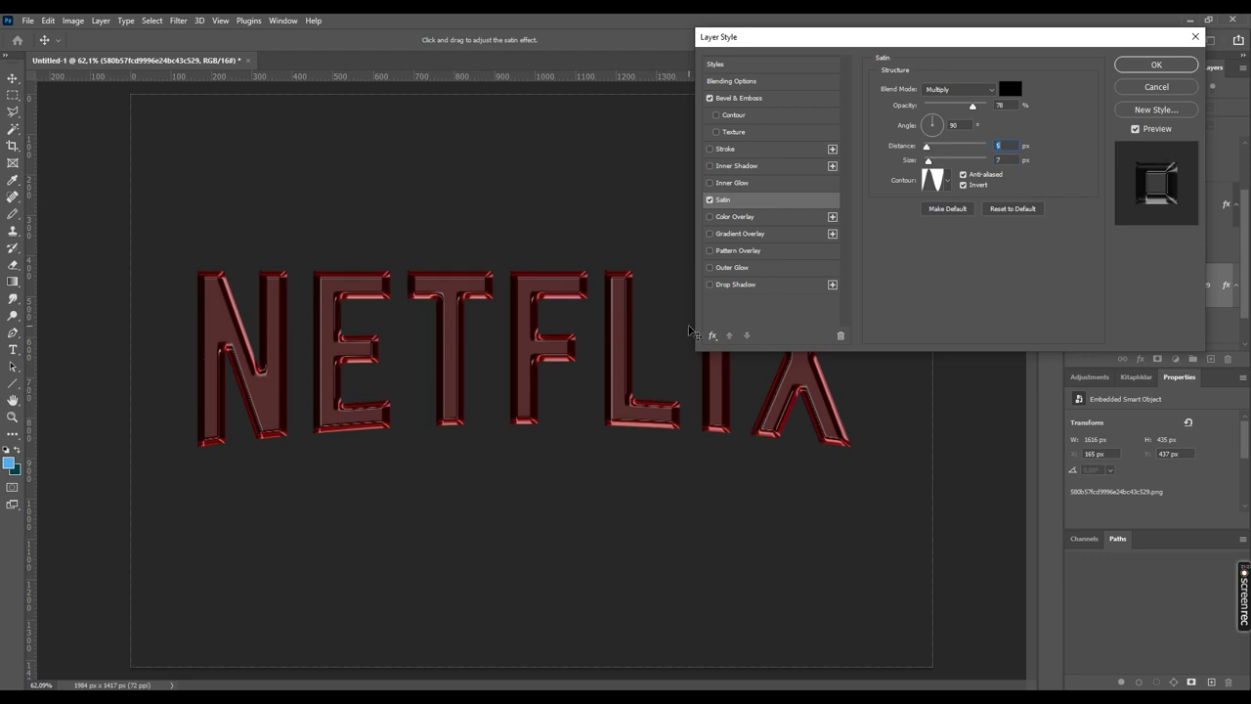
Inspect the letters zoomed in, then add an Outer Glow at 54% opacity, 65 px.
key("ctrl+plus")
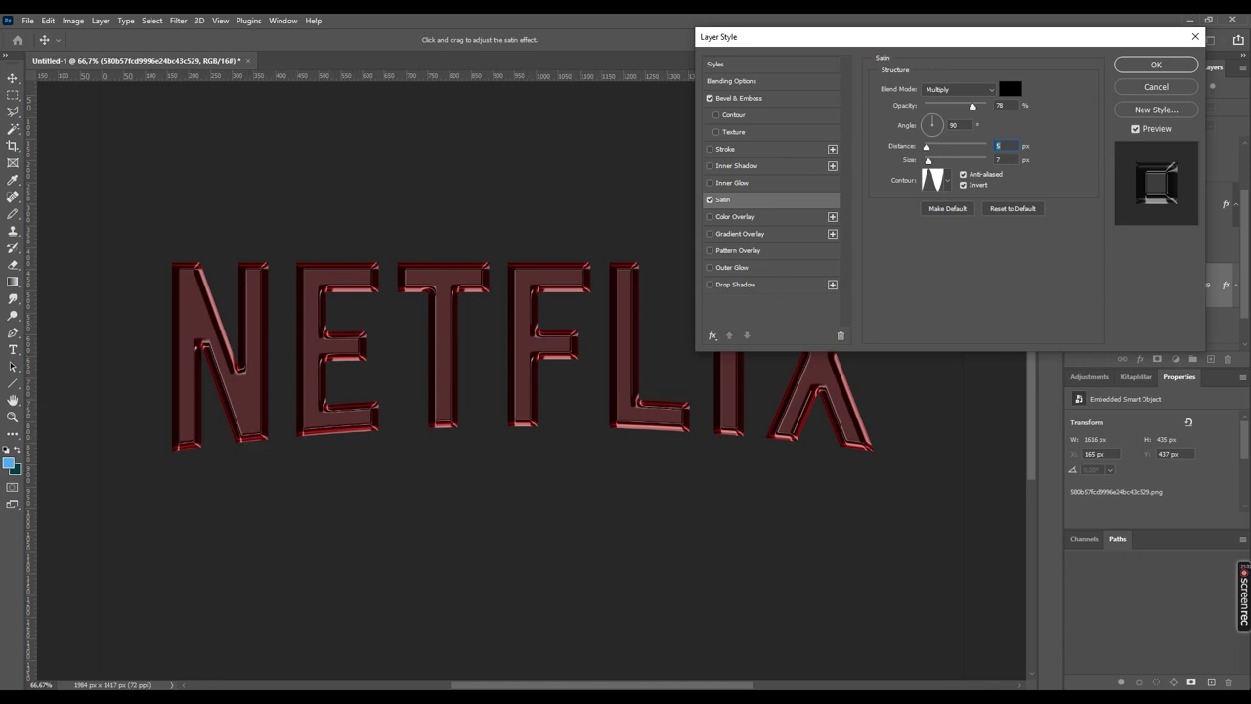
key("ctrl+plus")
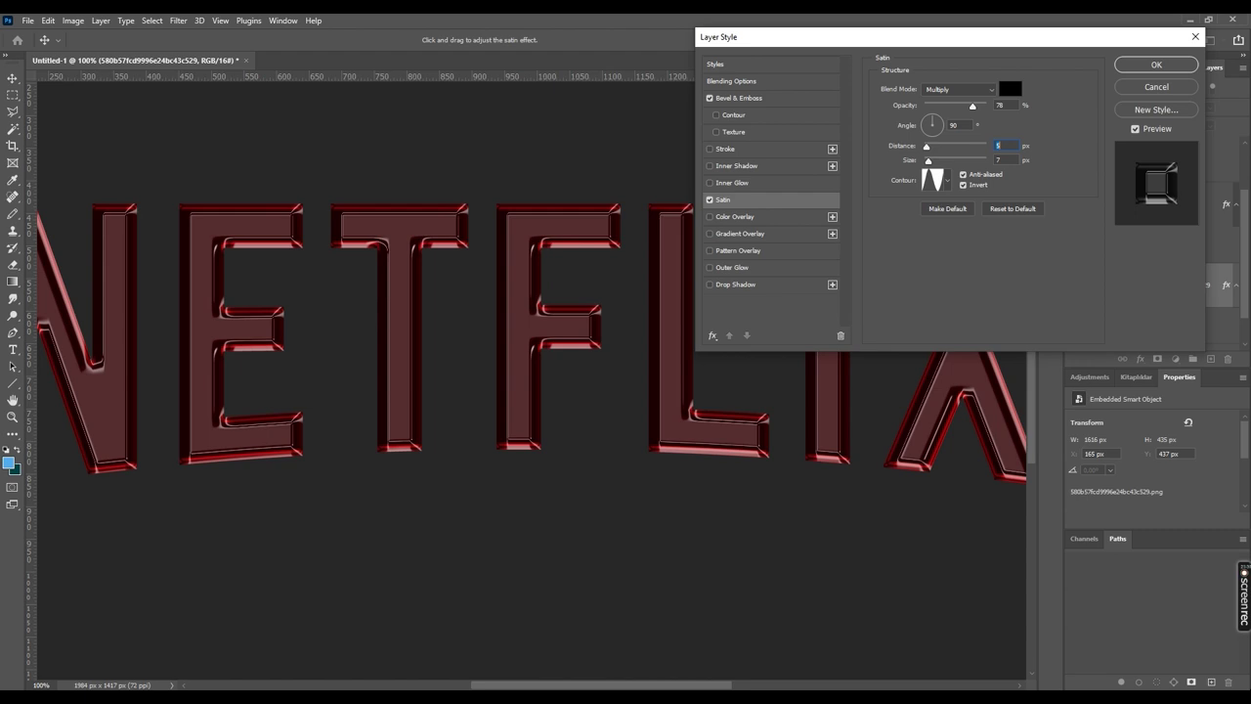
key("ctrl+minus")
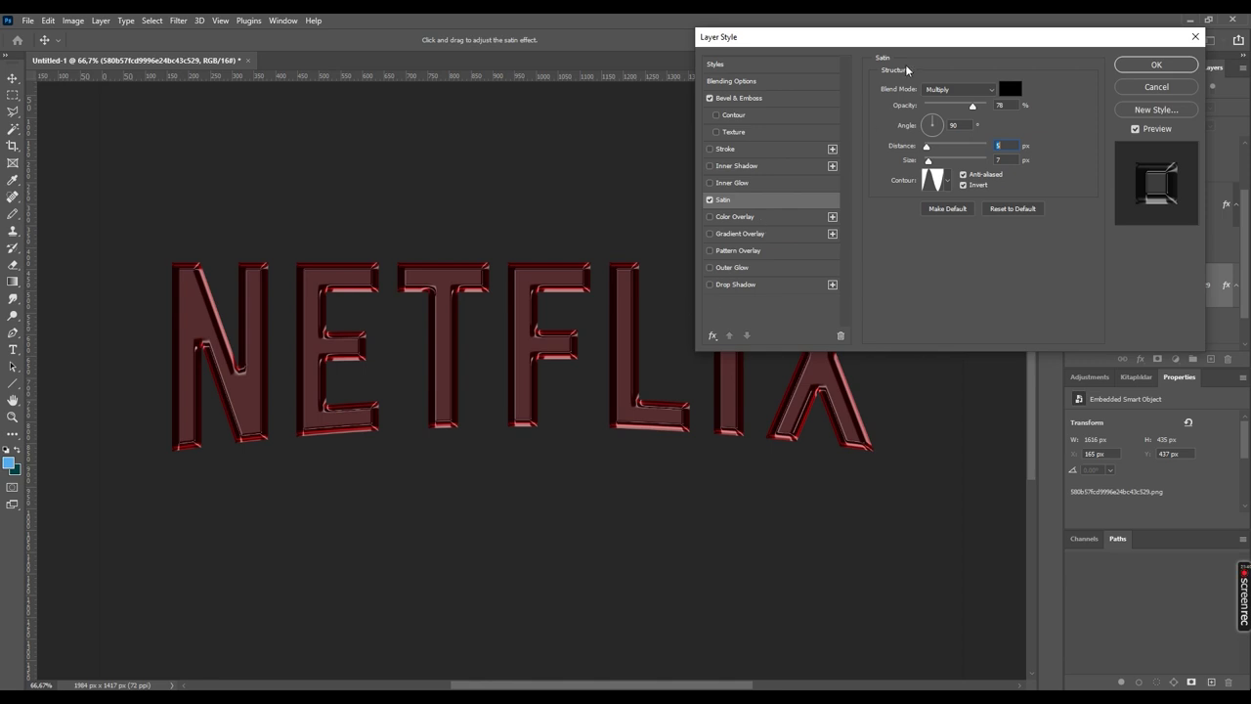
left_click_drag(931, 42, 966, 50)
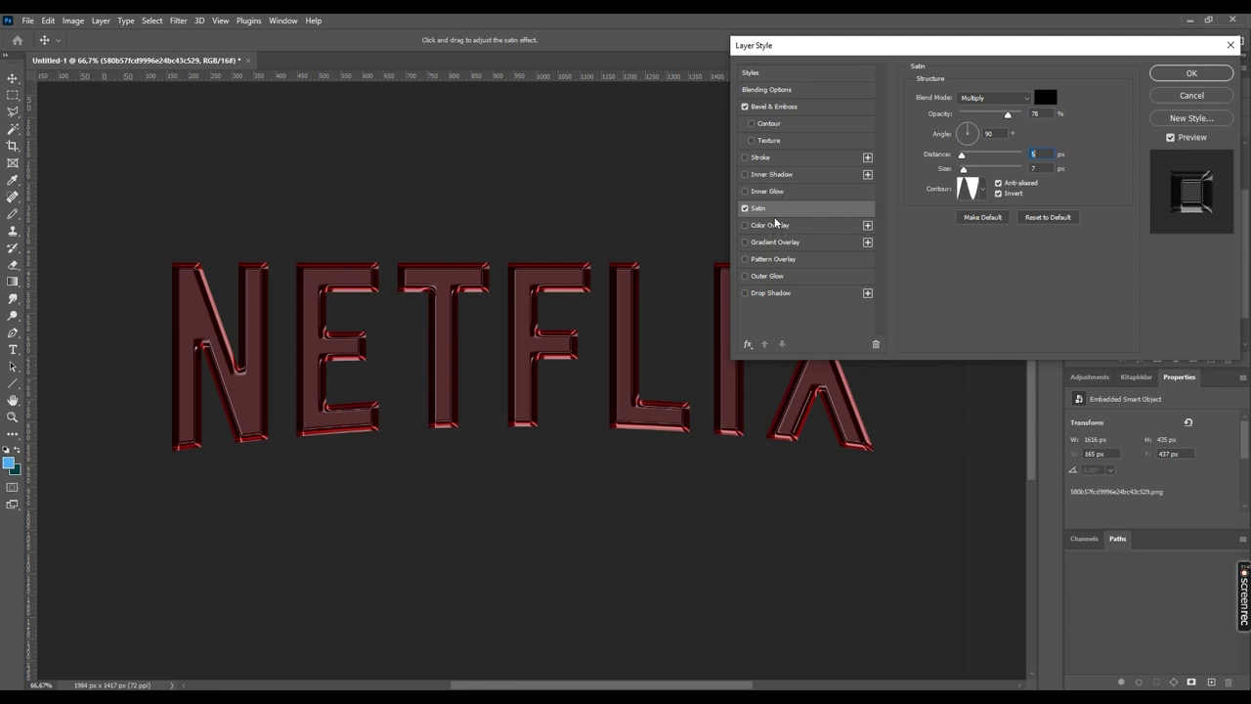
left_click(772, 278)
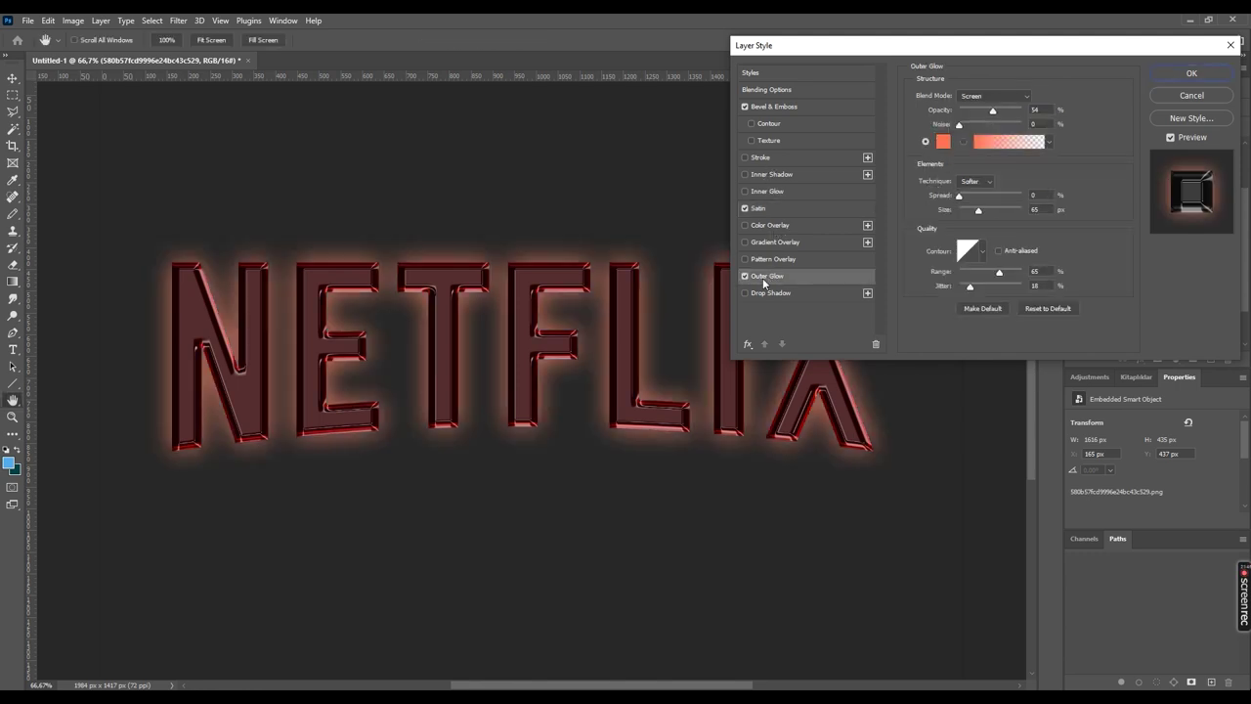
Make the outer glow a canvas-sampled red, 95 px size, 66% opacity.
left_click(942, 143)
left_click(536, 333)
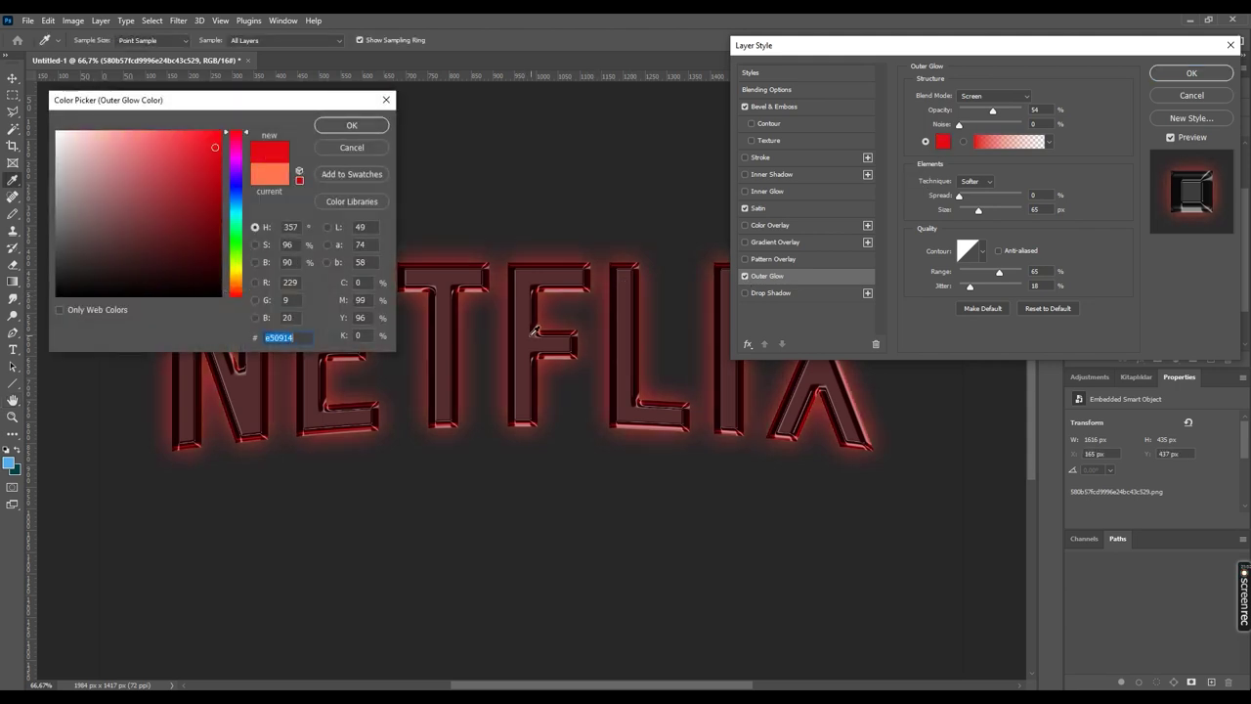
left_click(360, 129)
left_click_drag(970, 214, 986, 210)
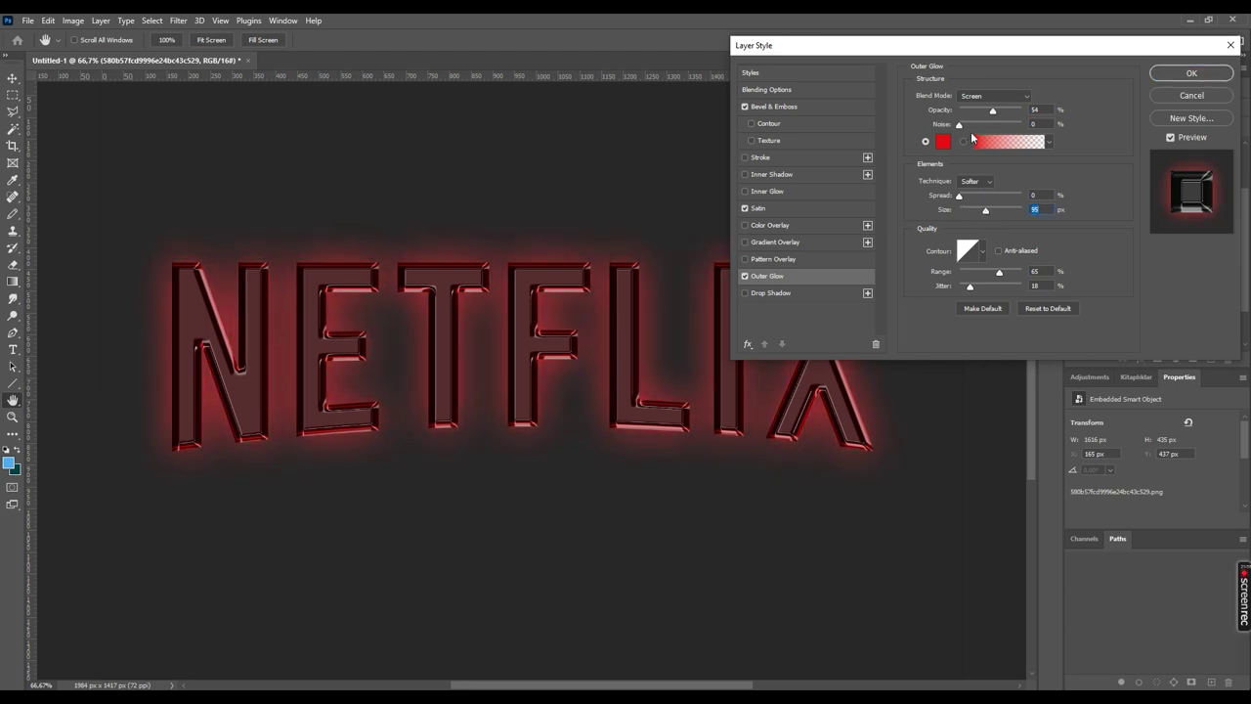
left_click_drag(994, 112, 999, 114)
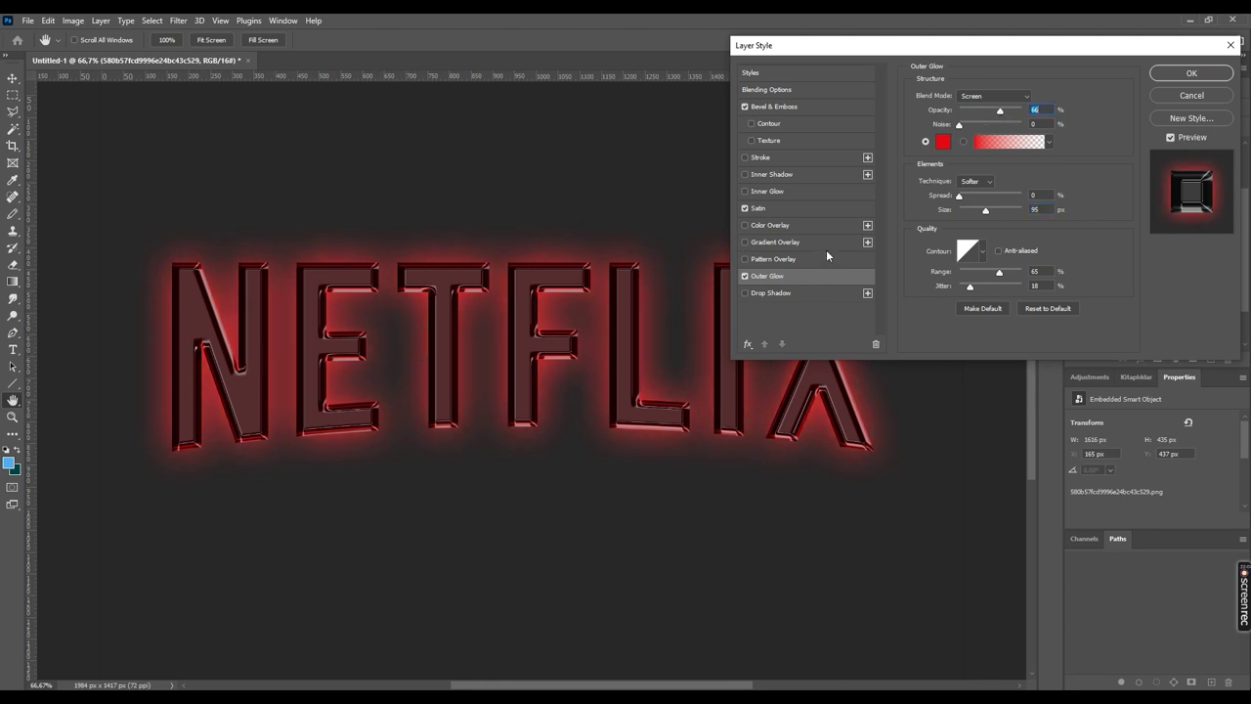
left_click(745, 277)
left_click(745, 277)
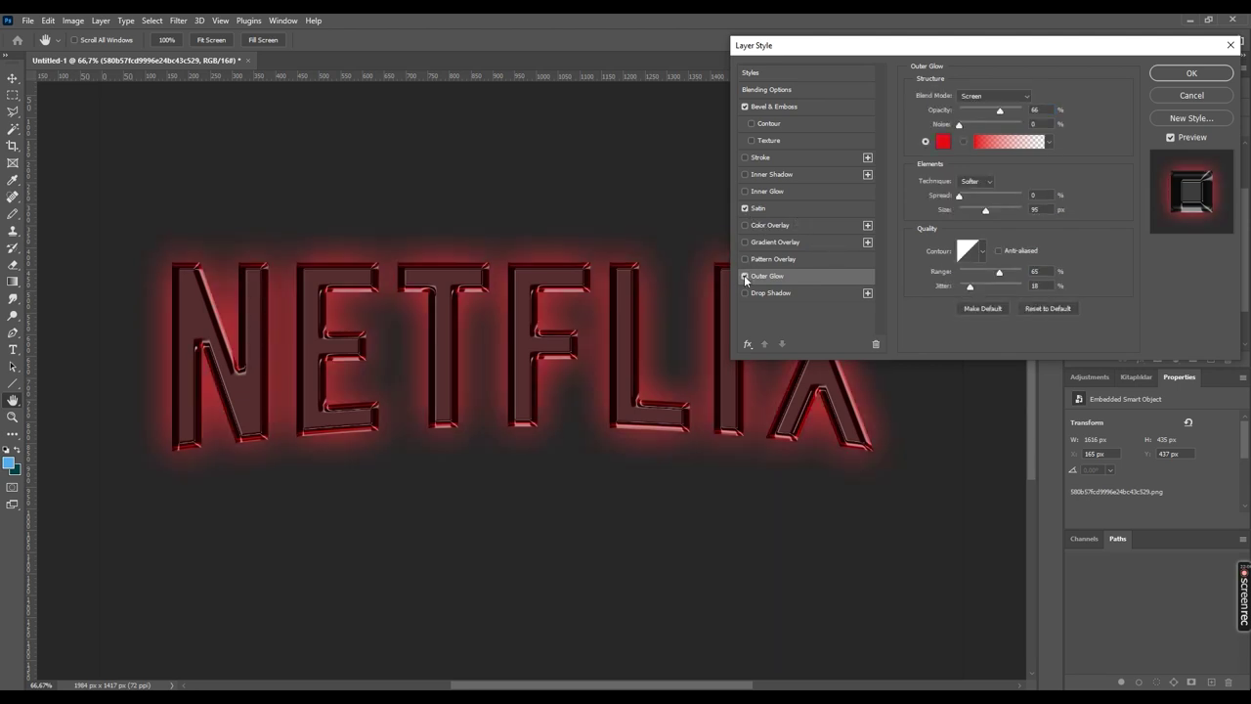
Add a canvas-sampled red Inner Glow at 35 px and 79% opacity, toggling glows to compare.
left_click(776, 191)
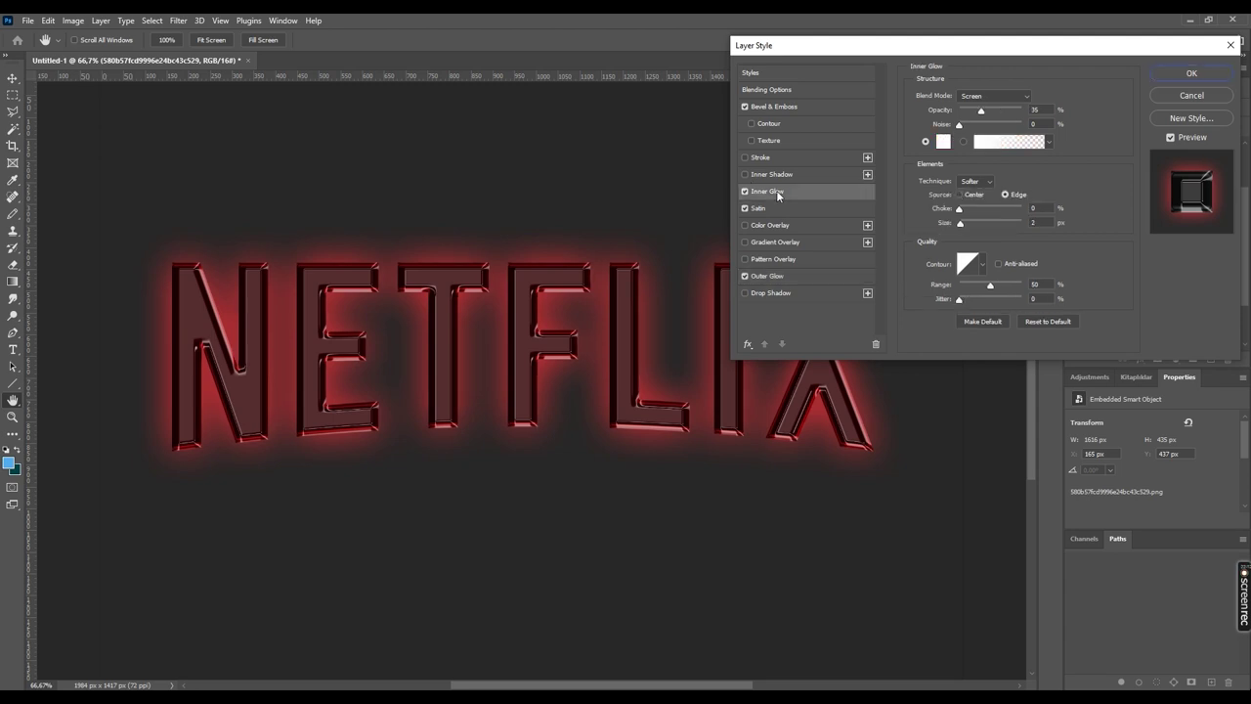
left_click(942, 143)
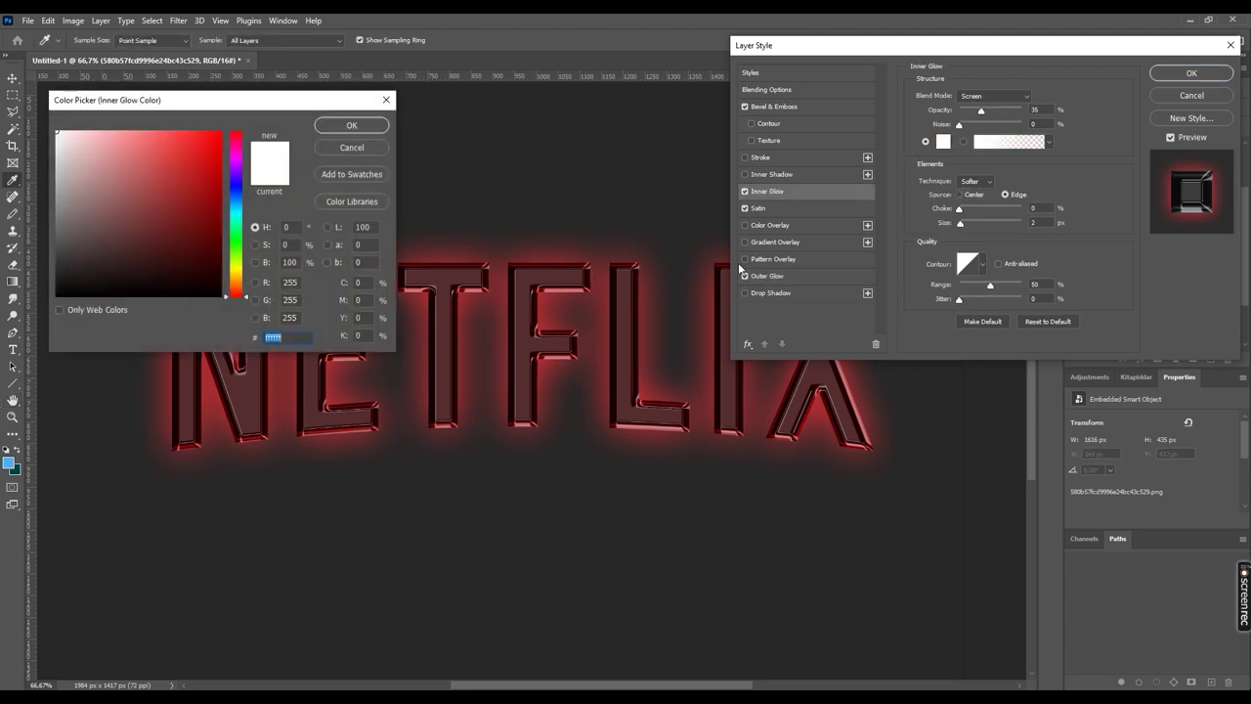
left_click(551, 339)
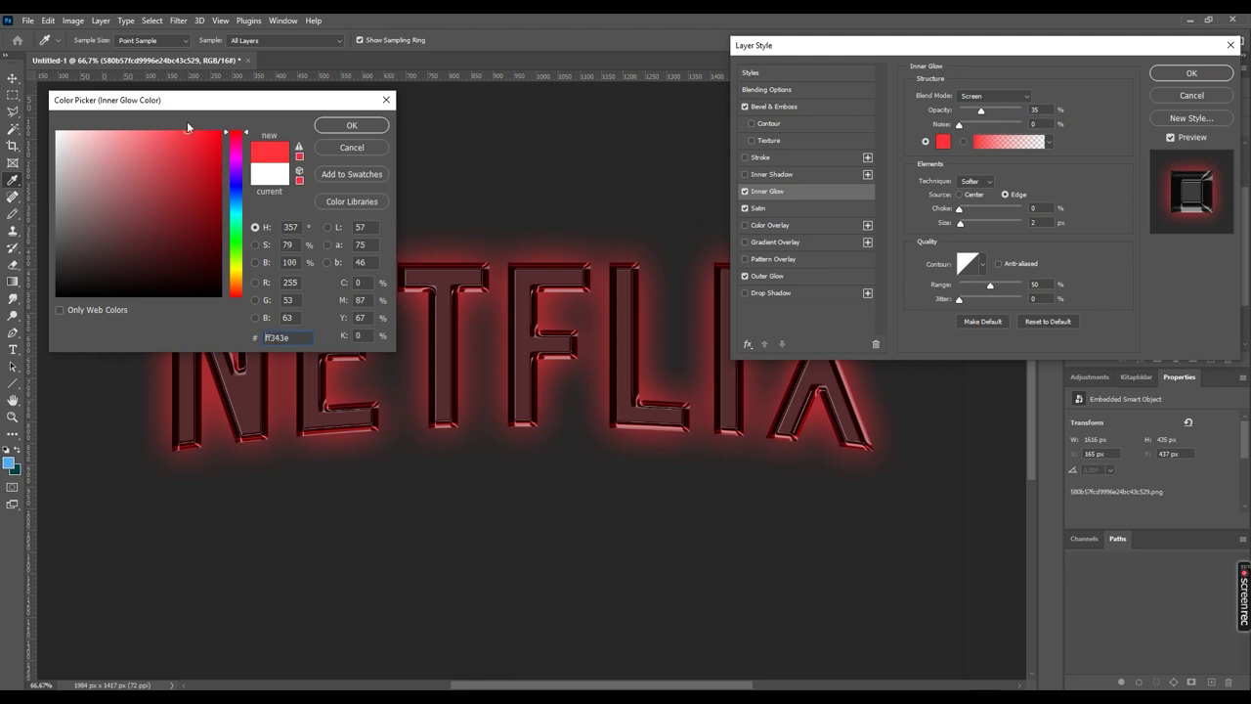
left_click(352, 125)
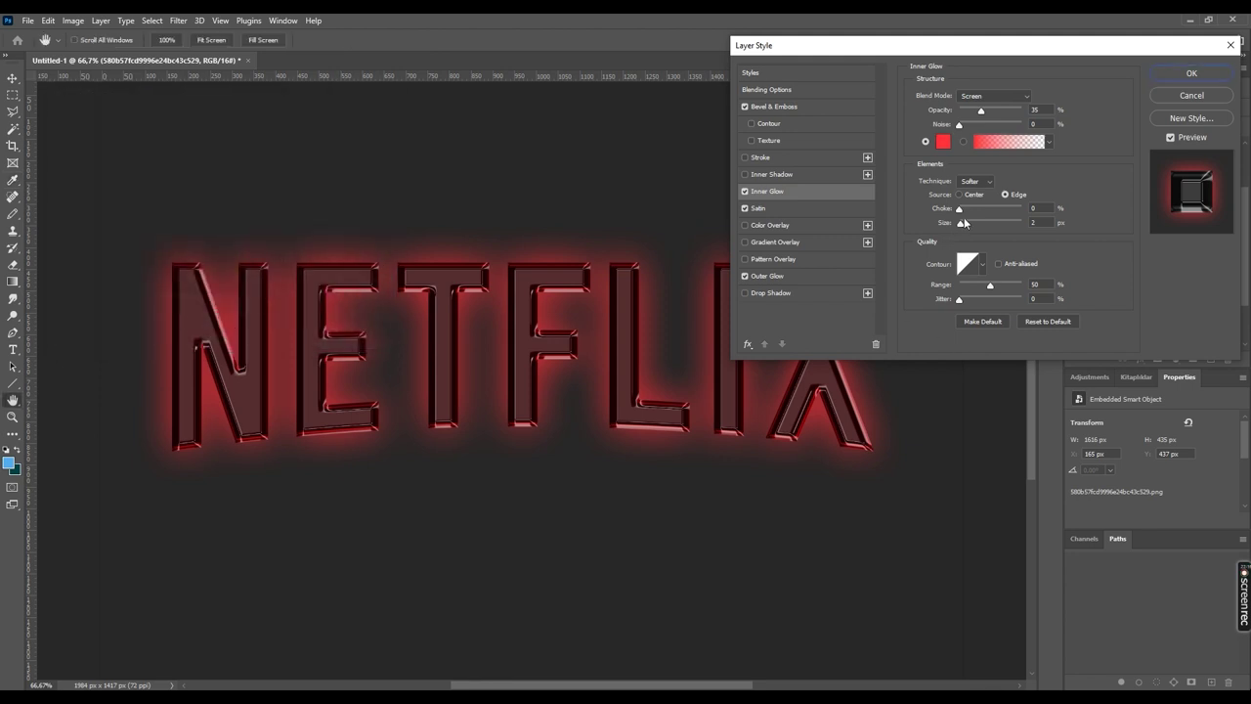
left_click_drag(964, 222, 971, 224)
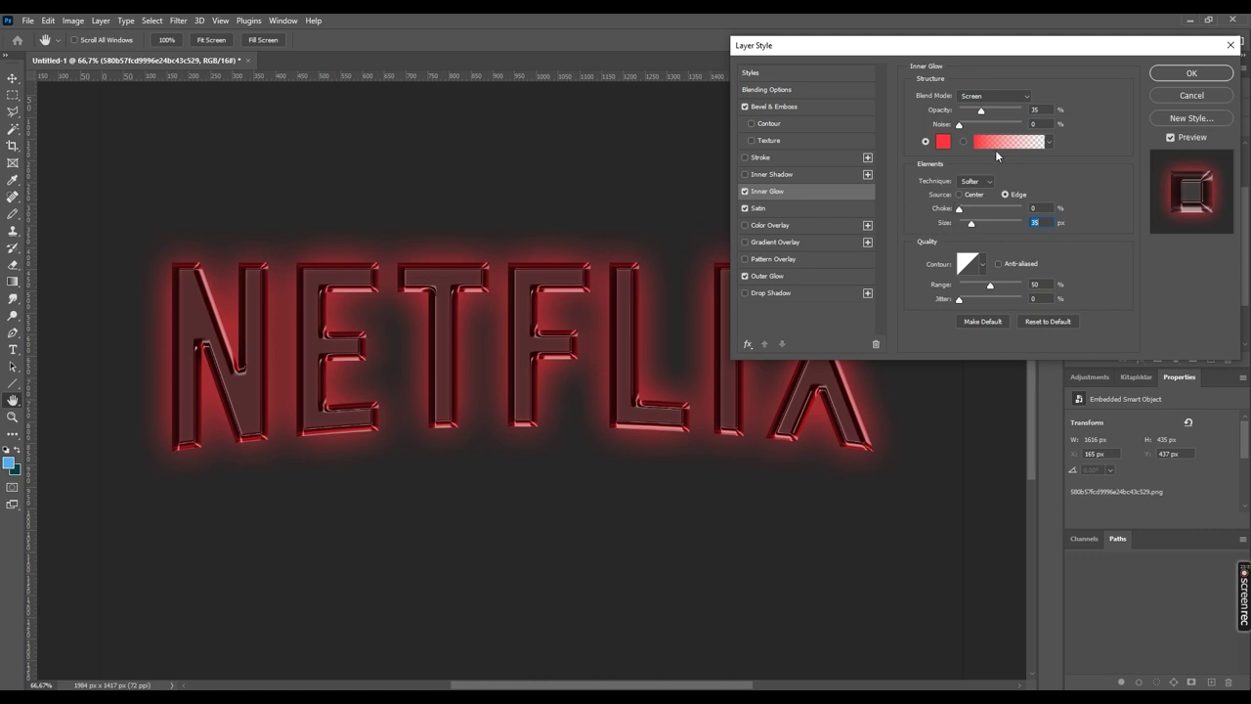
left_click_drag(981, 112, 1003, 114)
left_click(1009, 113)
left_click(745, 275)
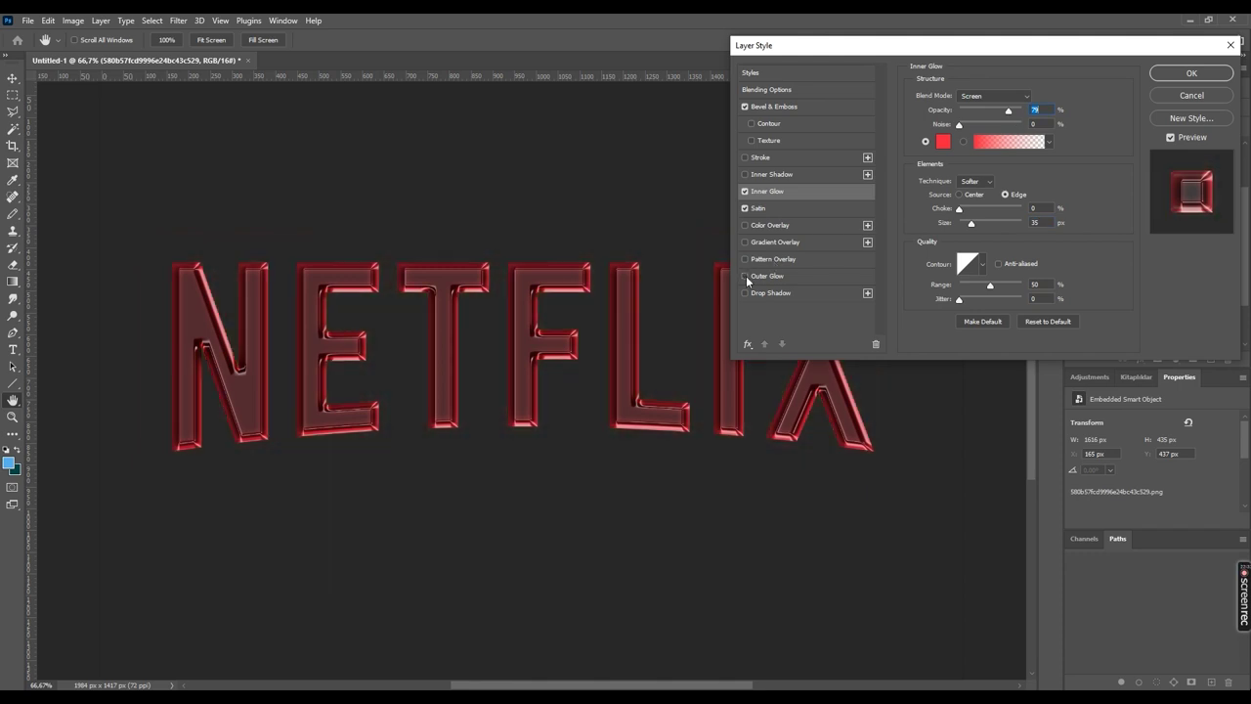
left_click(745, 192)
left_click(745, 192)
Re-enable Outer Glow on the NETFLIX letters and lower its opacity to 33%.
left_click(745, 275)
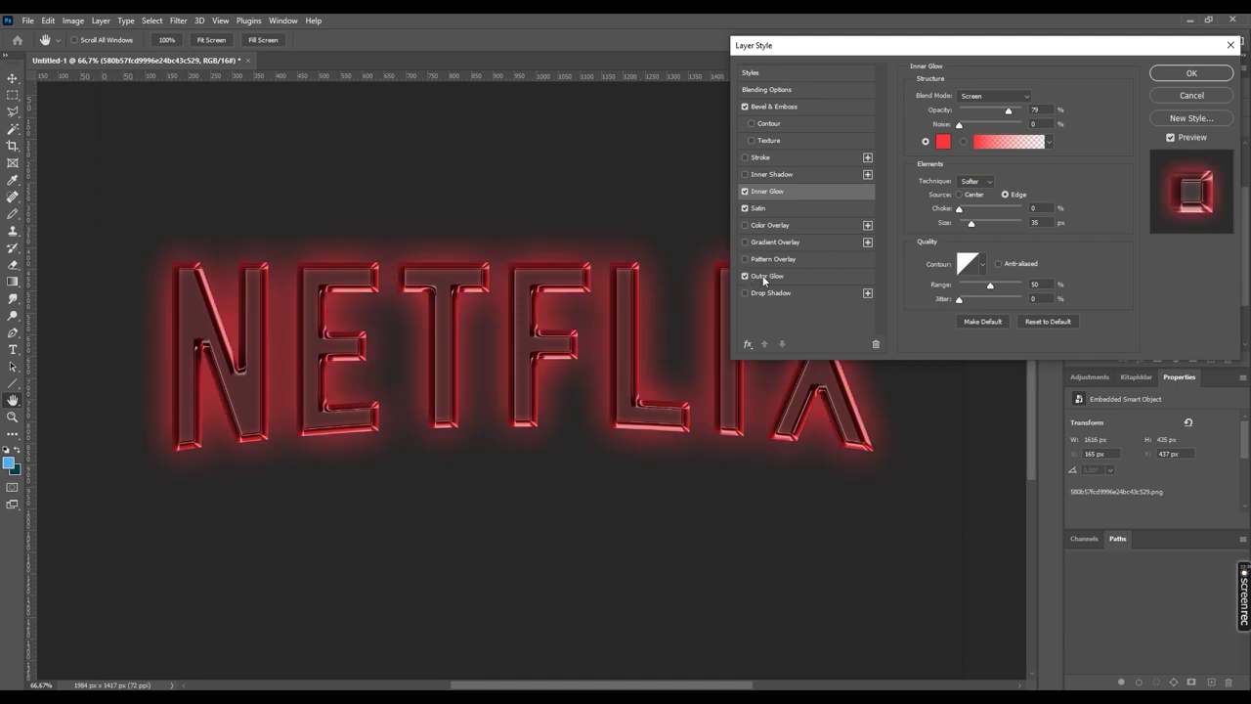
left_click(782, 275)
left_click_drag(997, 111, 985, 111)
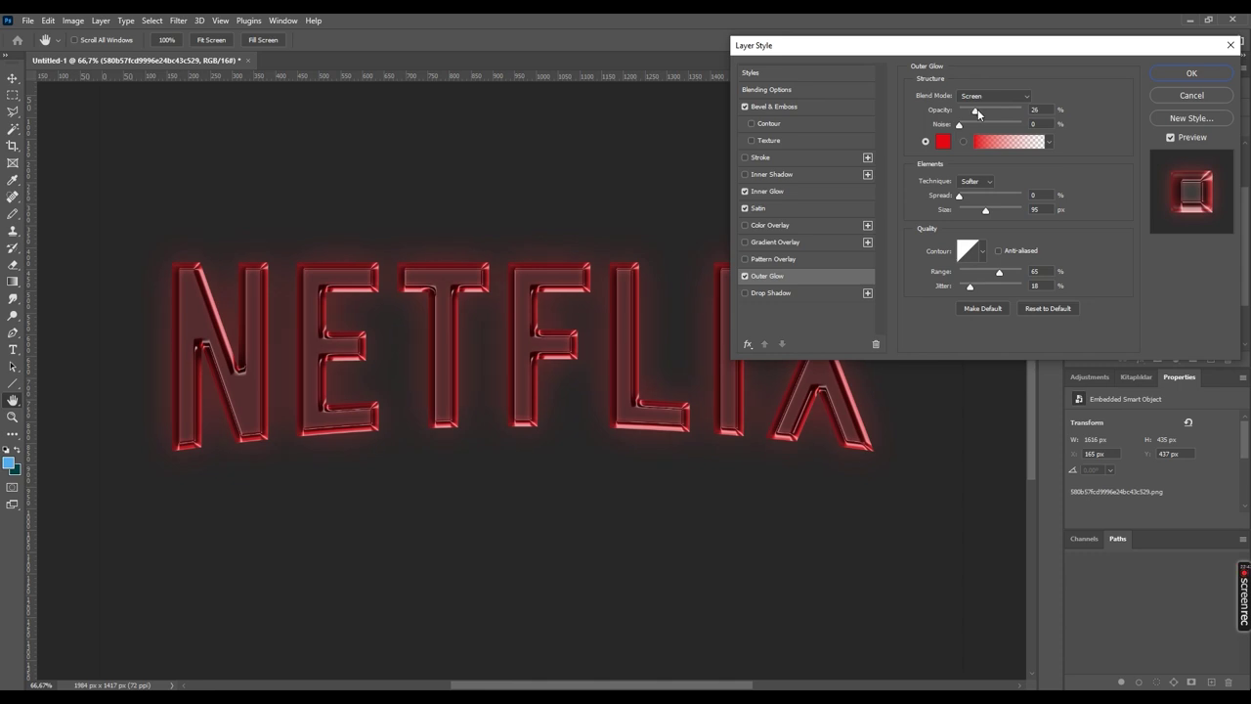
left_click_drag(980, 114, 982, 111)
Add a Drop Shadow to the NETFLIX letters with an 18 px size.
left_click(744, 293)
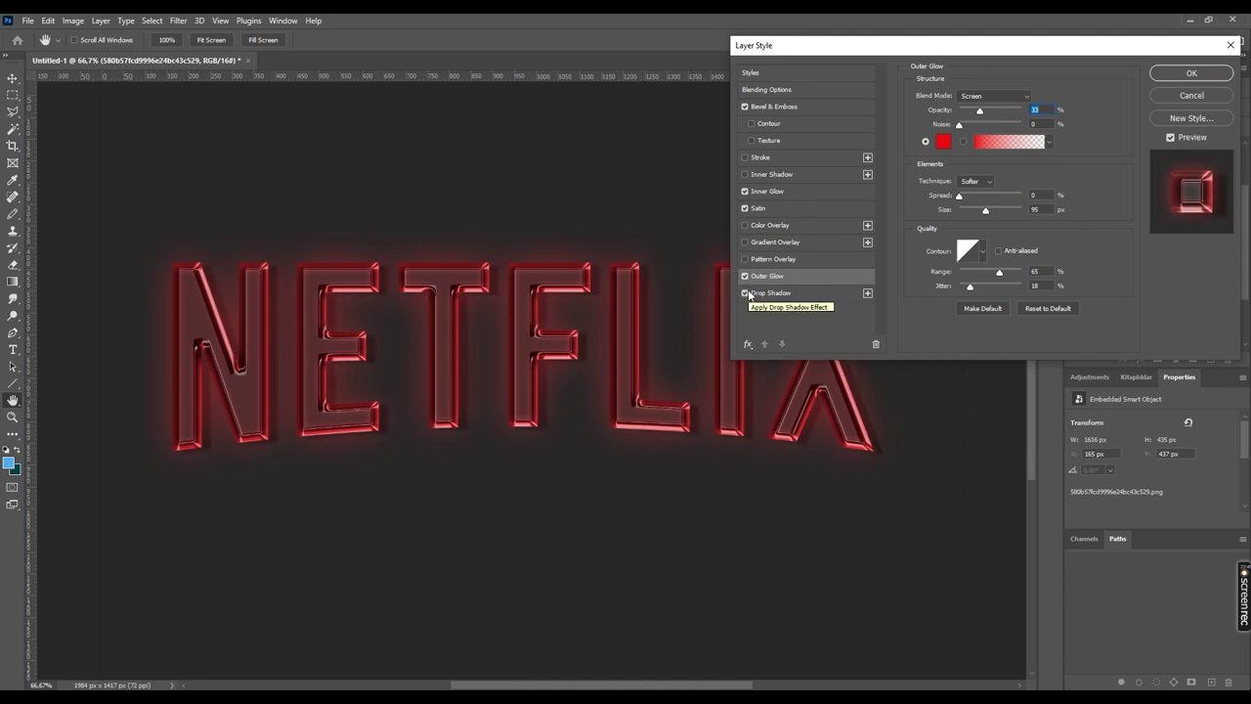
left_click(765, 293)
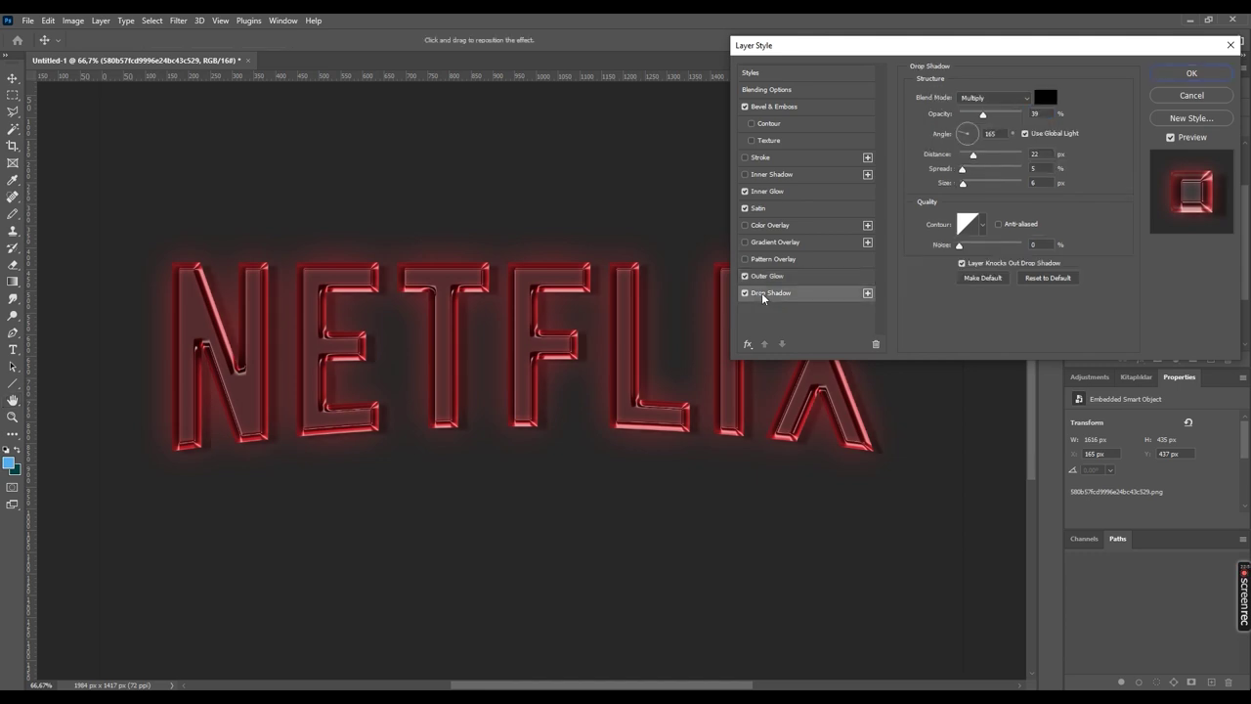
left_click_drag(964, 183, 967, 184)
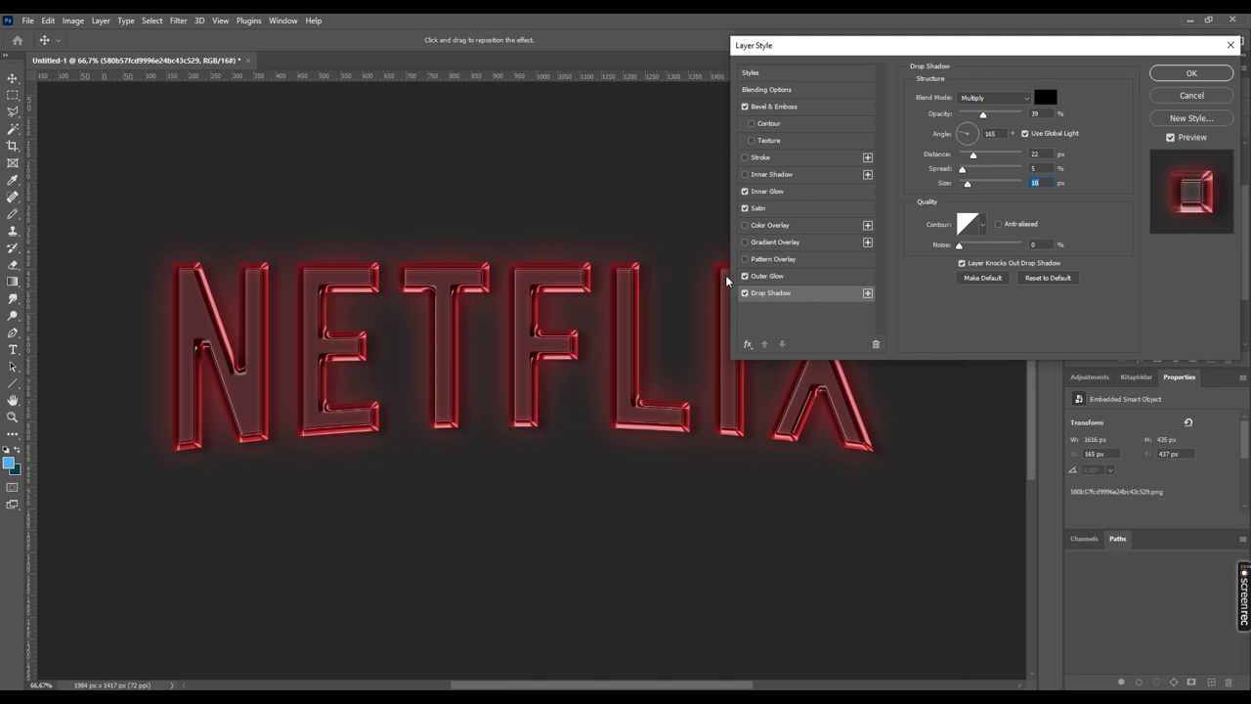
Save the glossy red effect stack as style 'CAM YAZI AYARI' and close Layer Style.
left_click(1188, 120)
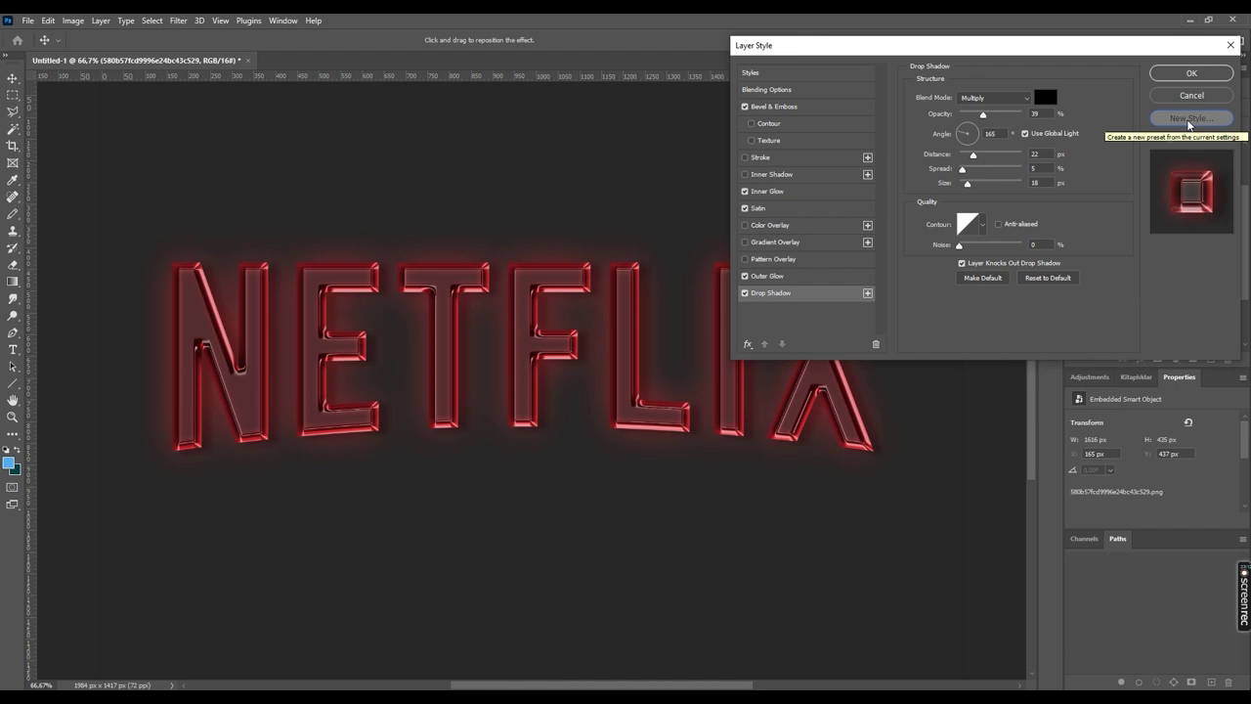
left_click(1188, 122)
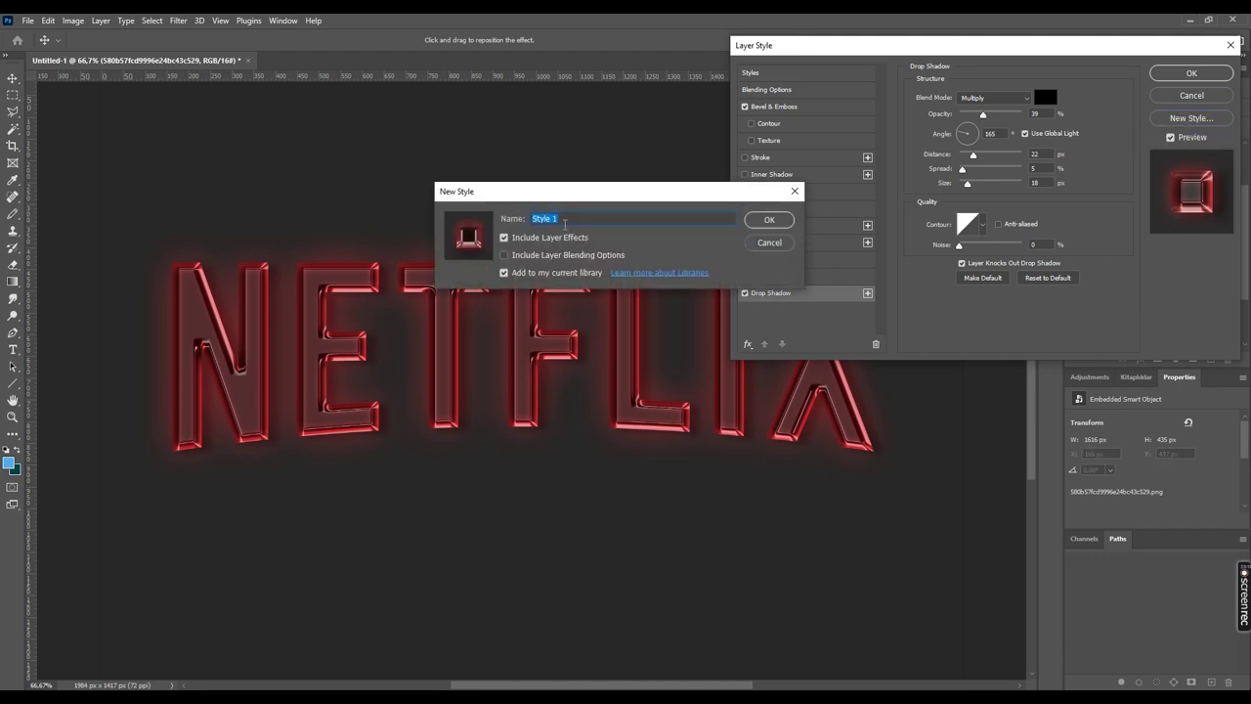
type("CAM YAZI AYARI")
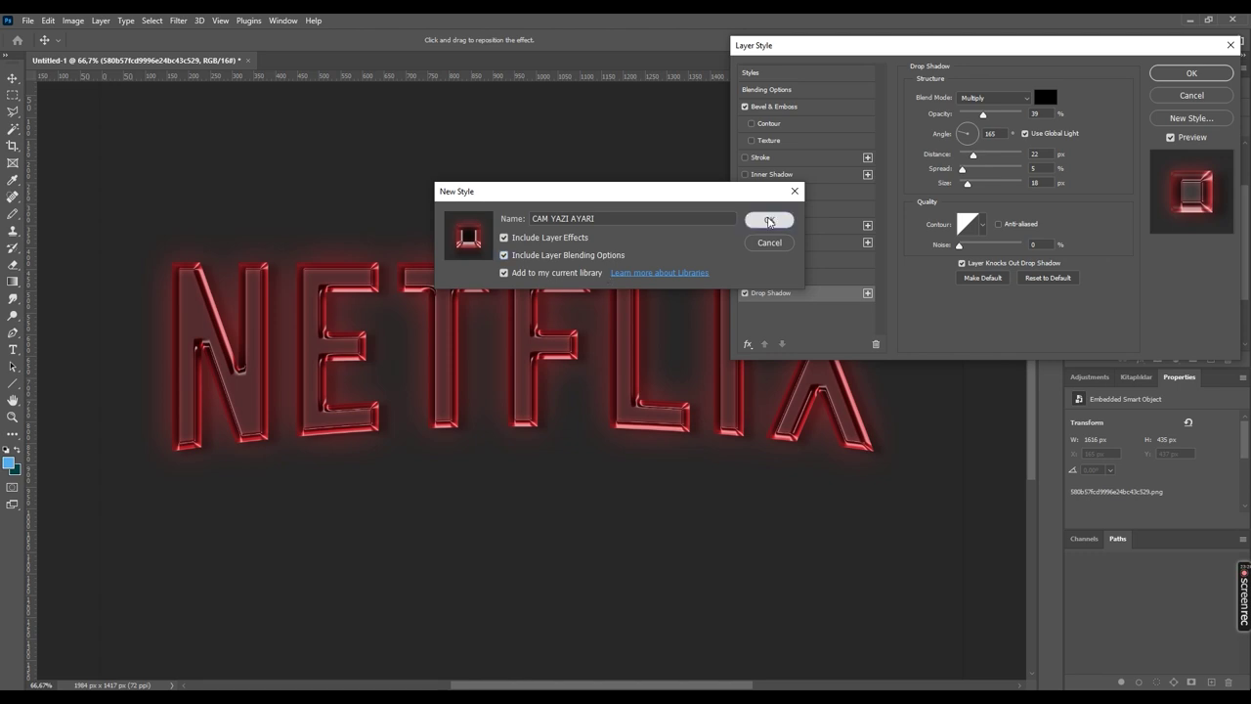
left_click(769, 221)
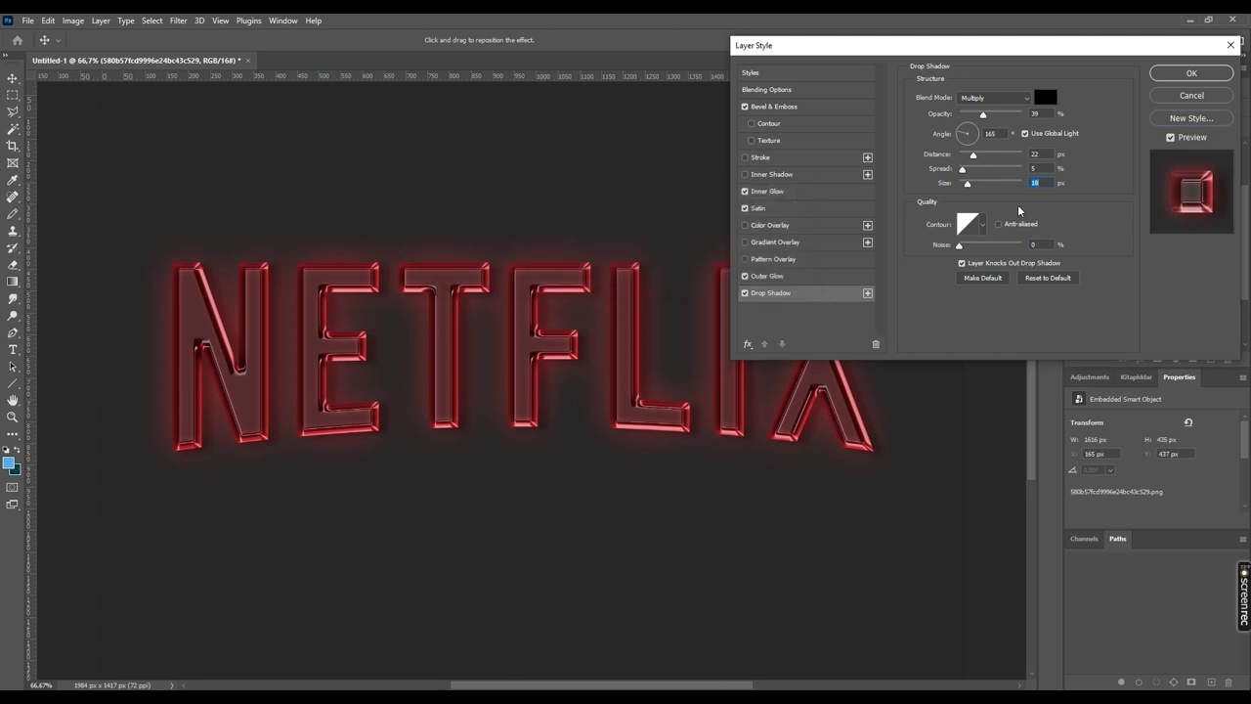
left_click(1163, 76)
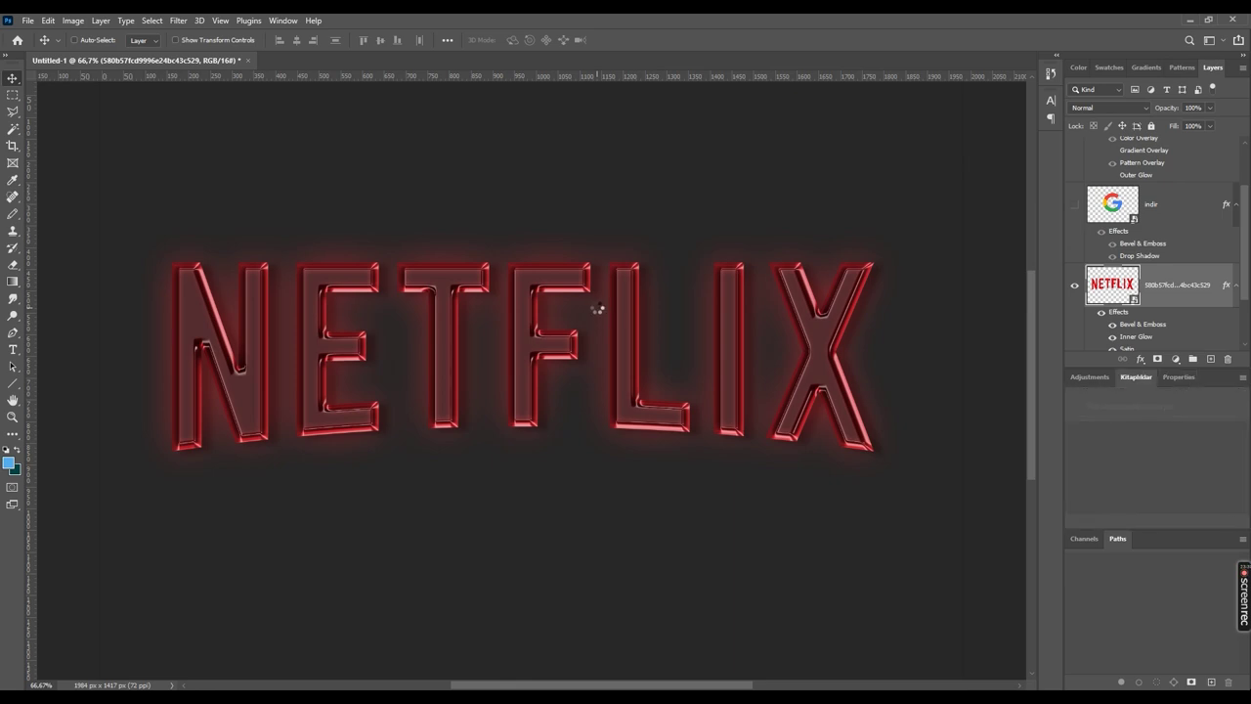
Zoom out, hide the NETFLIX layer, and place a 'LOGO METAL' text layer near the canvas centre.
key("ctrl")
key("ctrl+minus")
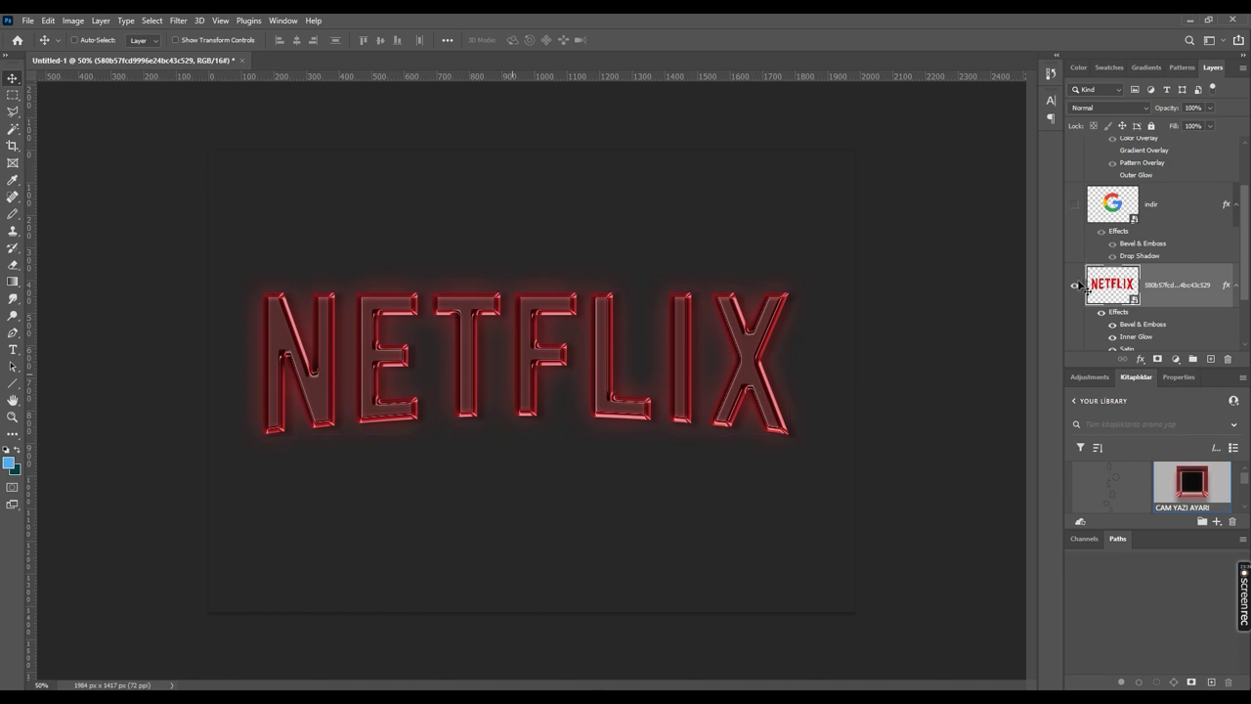
left_click(1075, 284)
left_click(13, 349)
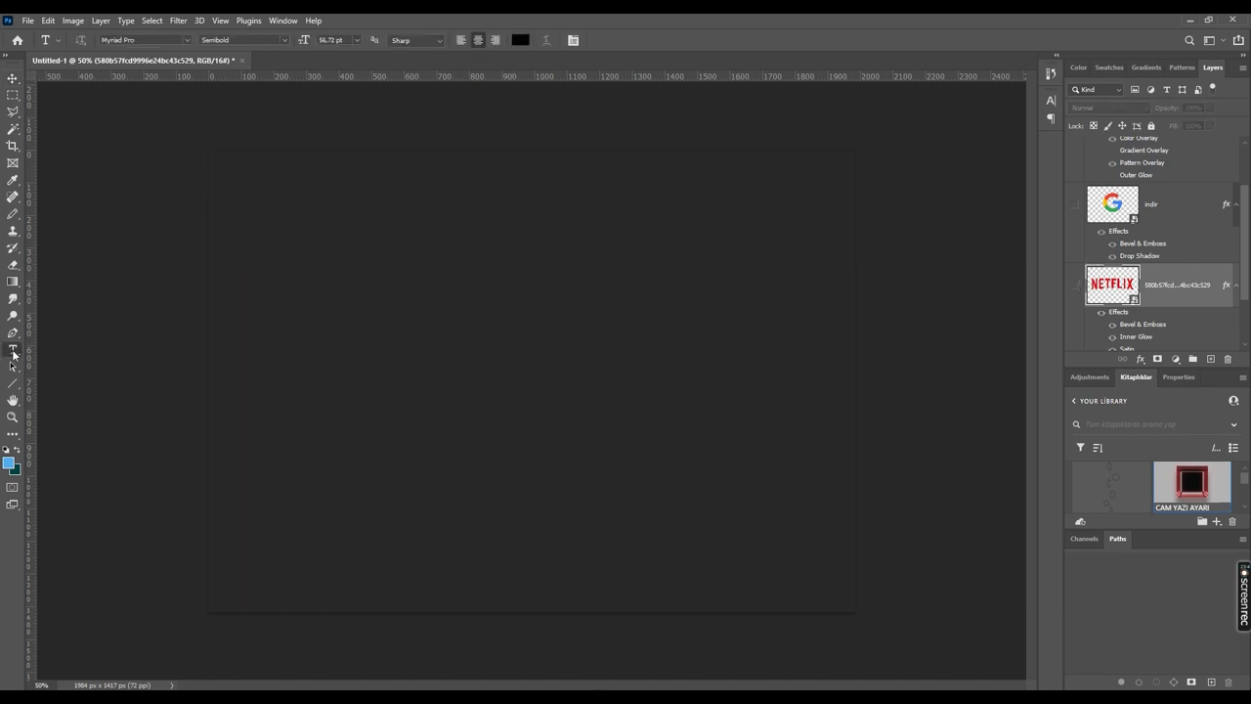
left_click(339, 389)
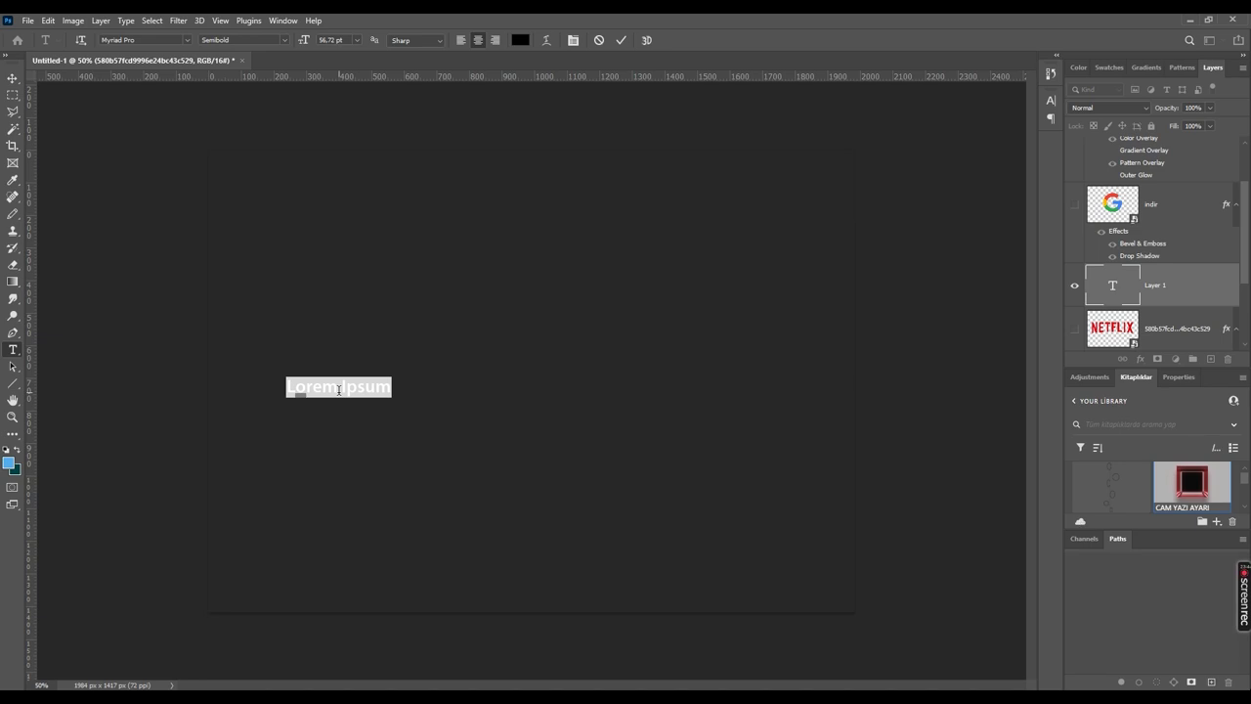
type("LOGO METAL")
left_click(13, 77)
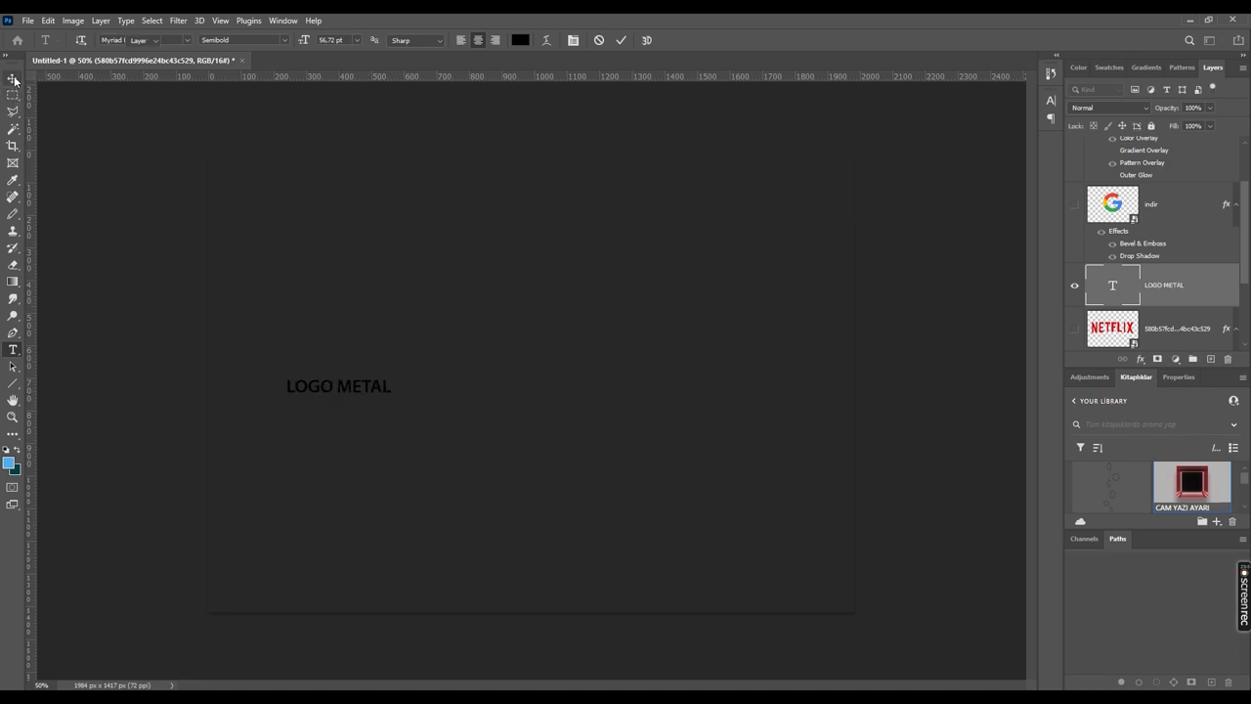
left_click_drag(317, 398, 504, 389)
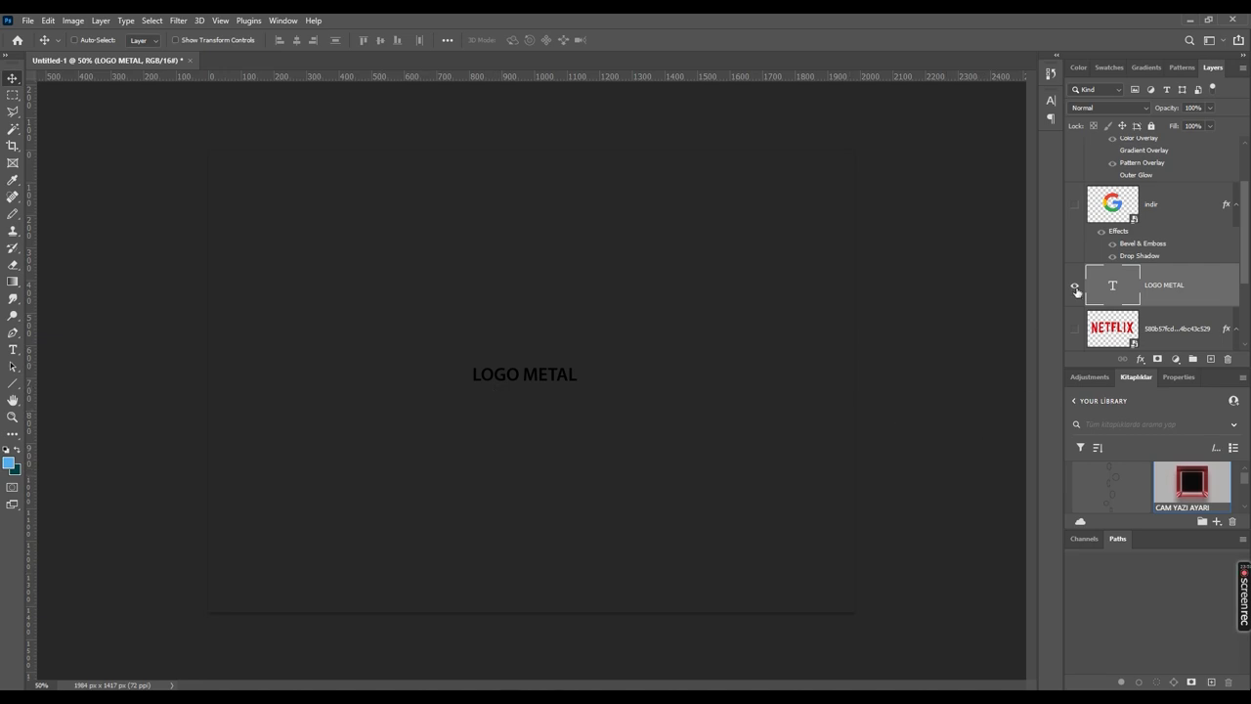
Enlarge LOGO METAL to 306 pt Myriad Pro Bold and nudge it into position.
double_click(1112, 285)
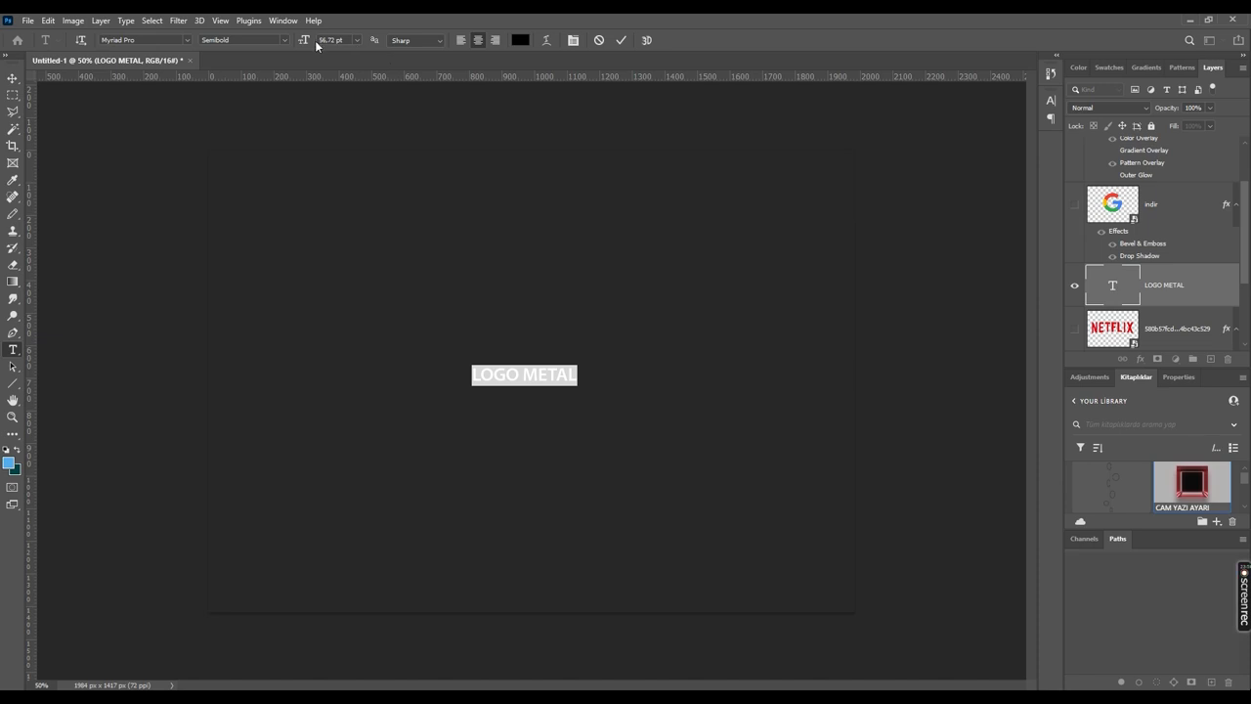
left_click_drag(307, 42, 460, 75)
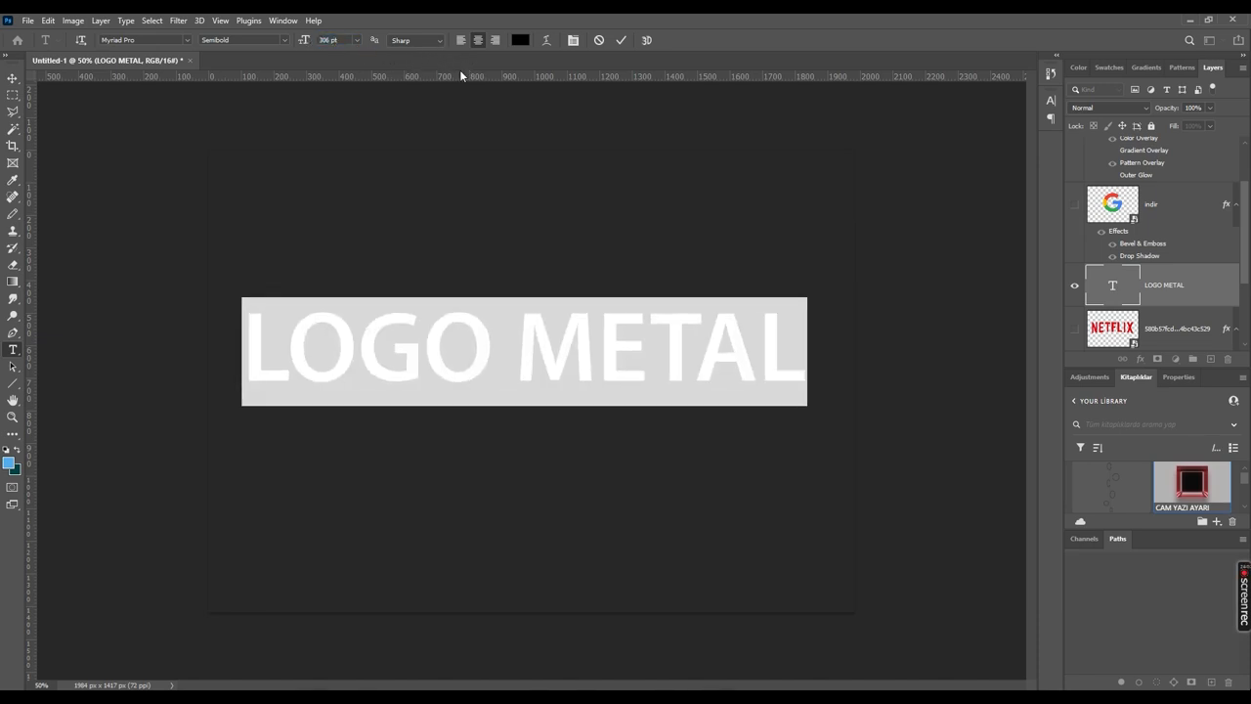
left_click(188, 39)
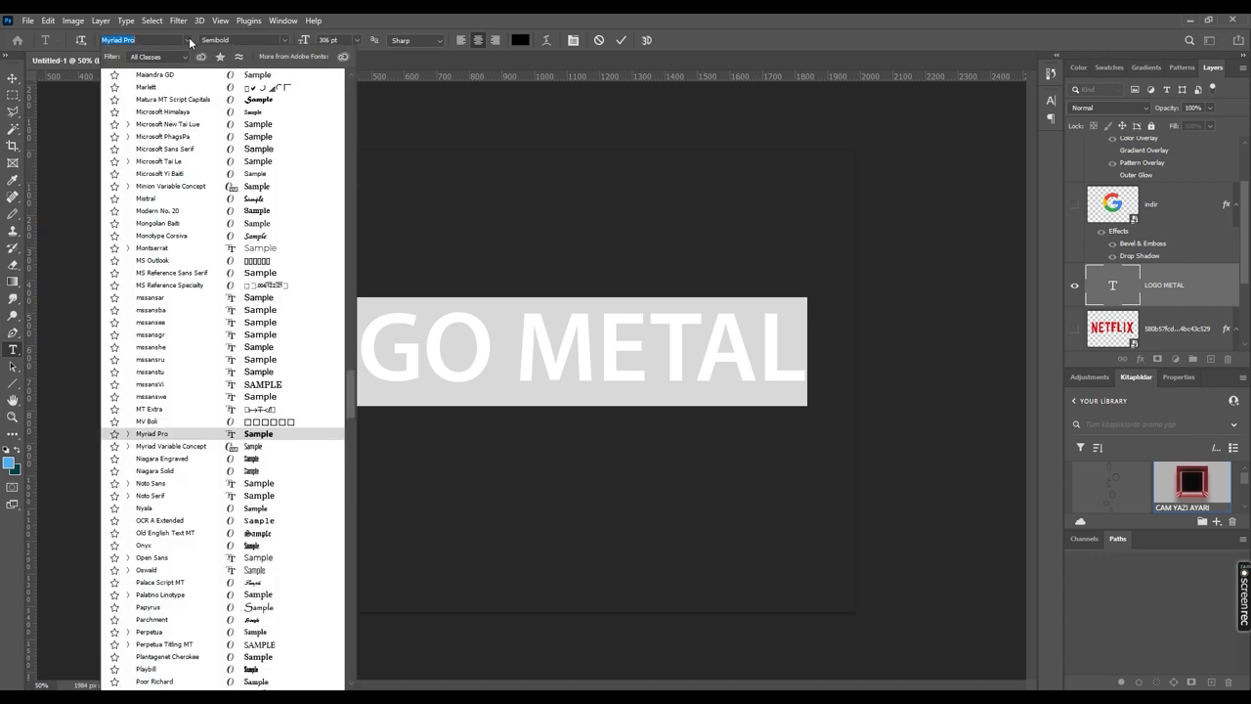
left_click(250, 437)
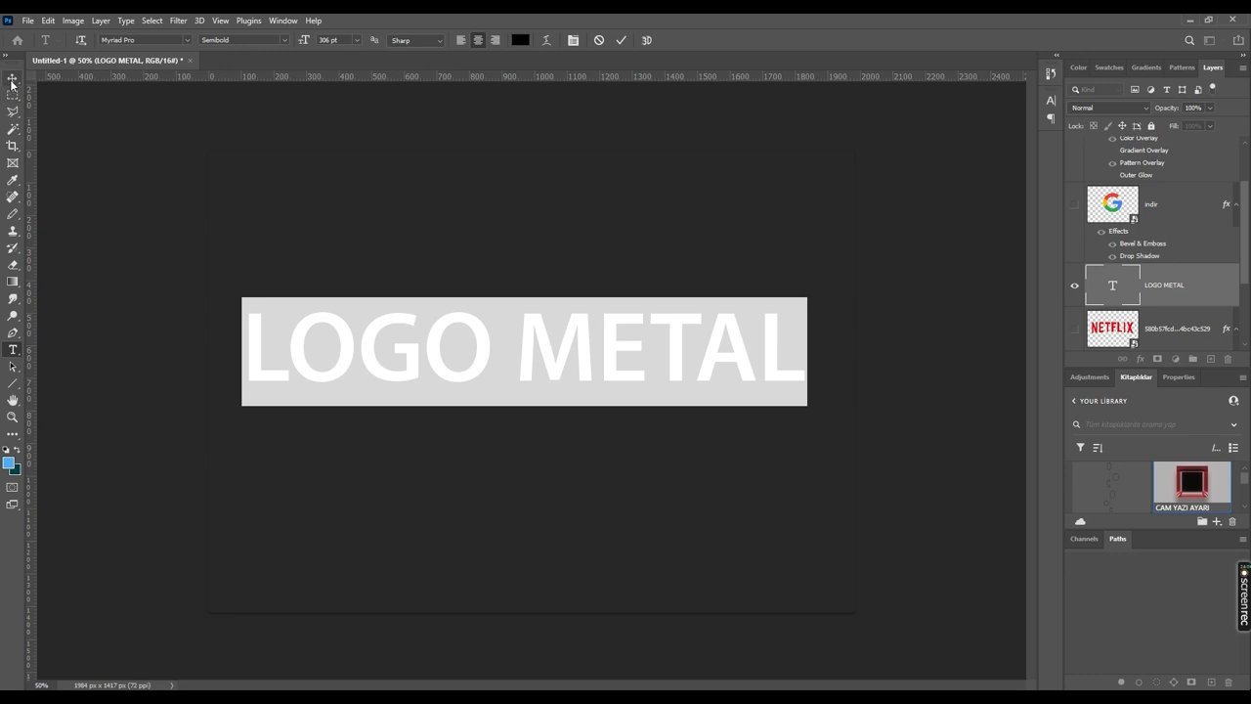
left_click(284, 40)
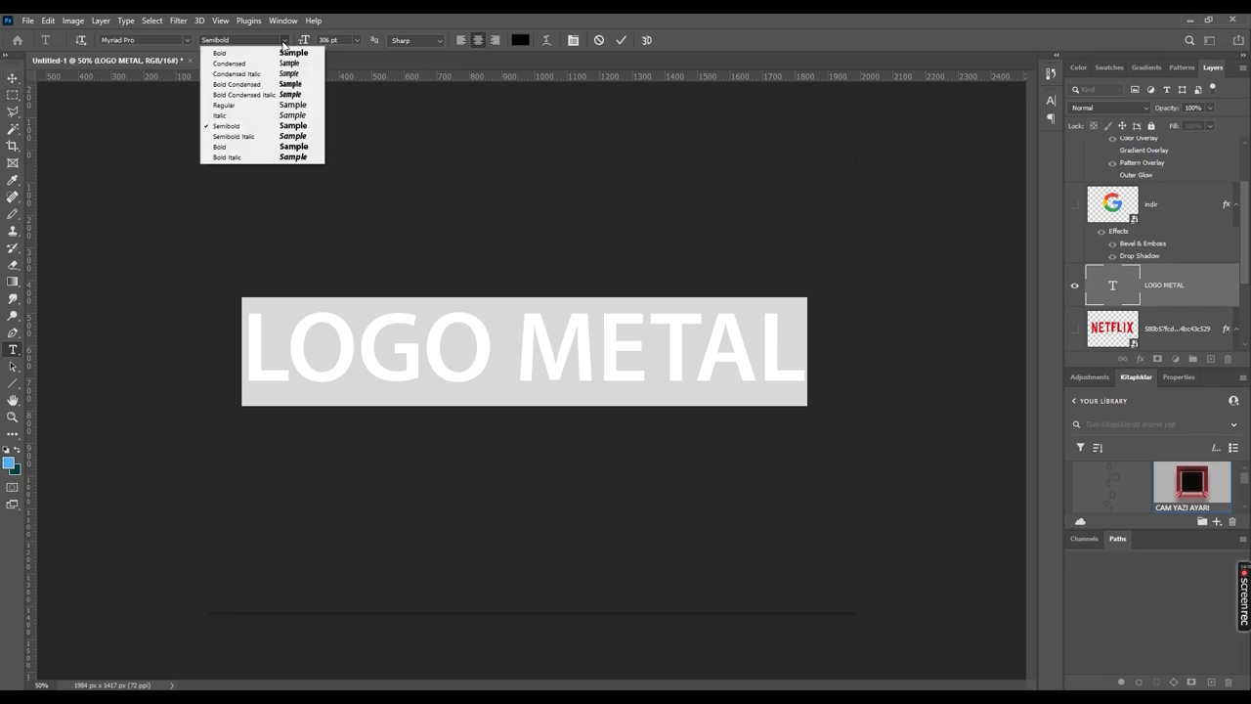
left_click(243, 152)
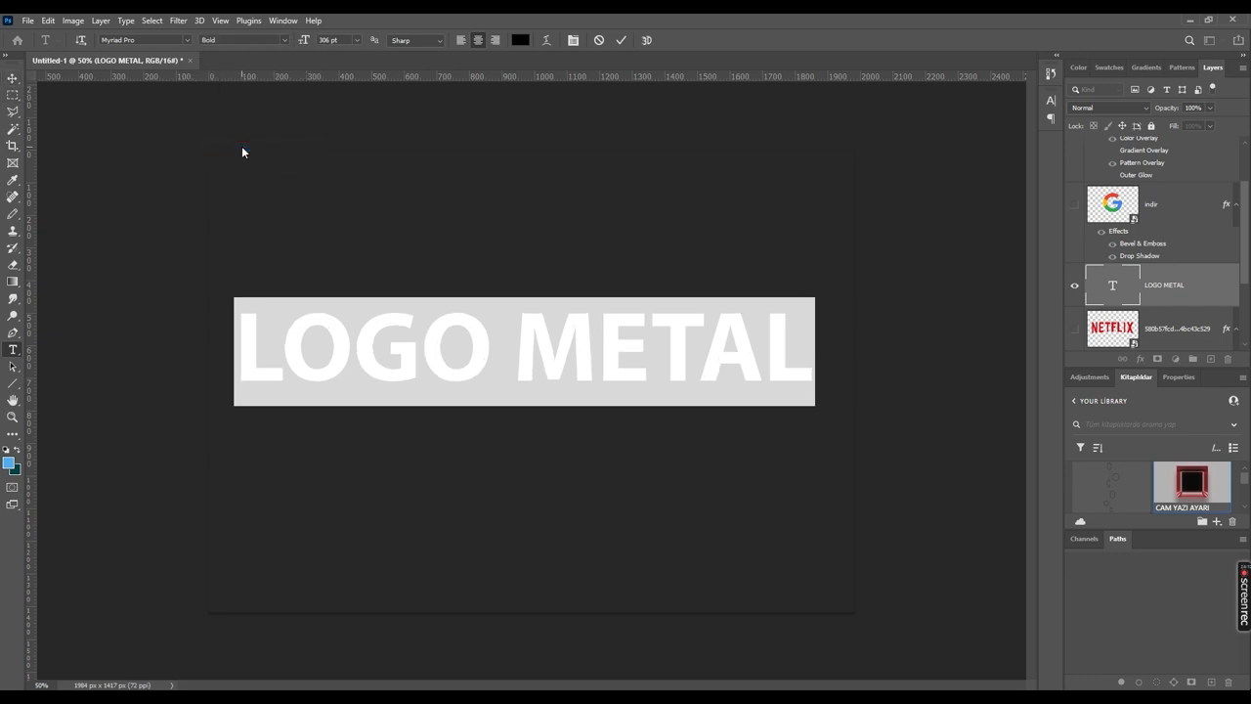
key("ctrl+Return")
left_click_drag(403, 350, 400, 361)
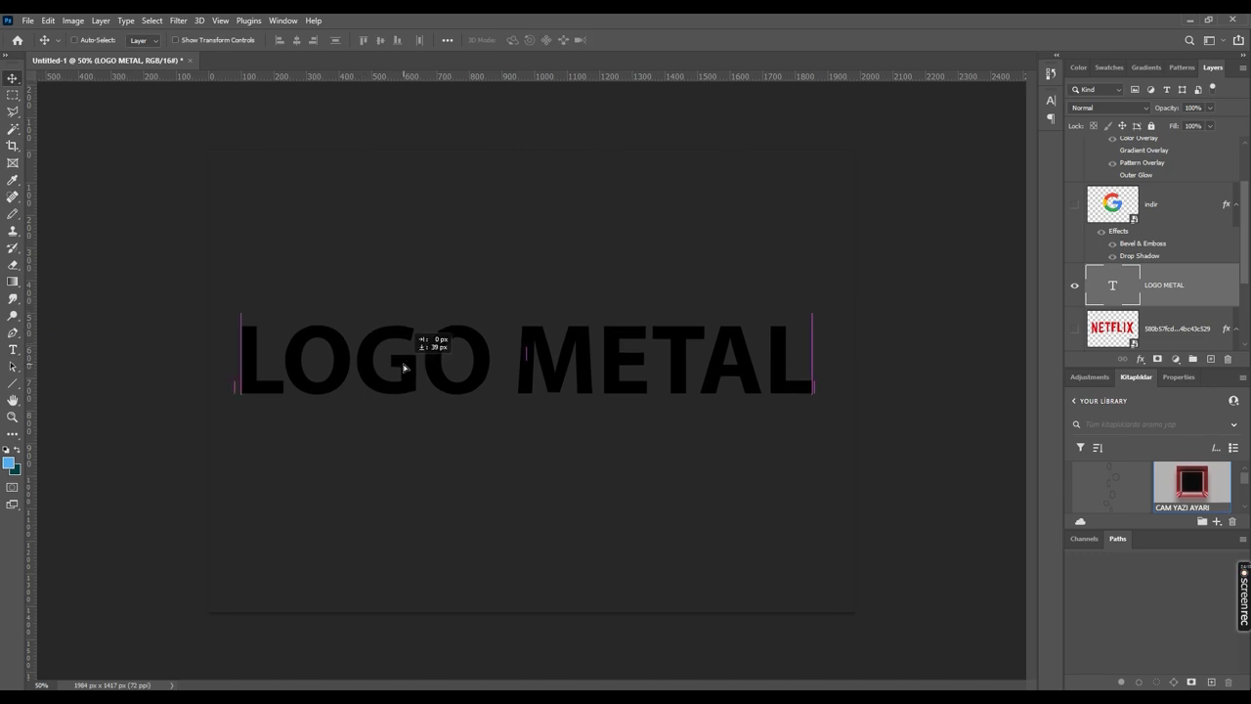
double_click(1110, 287)
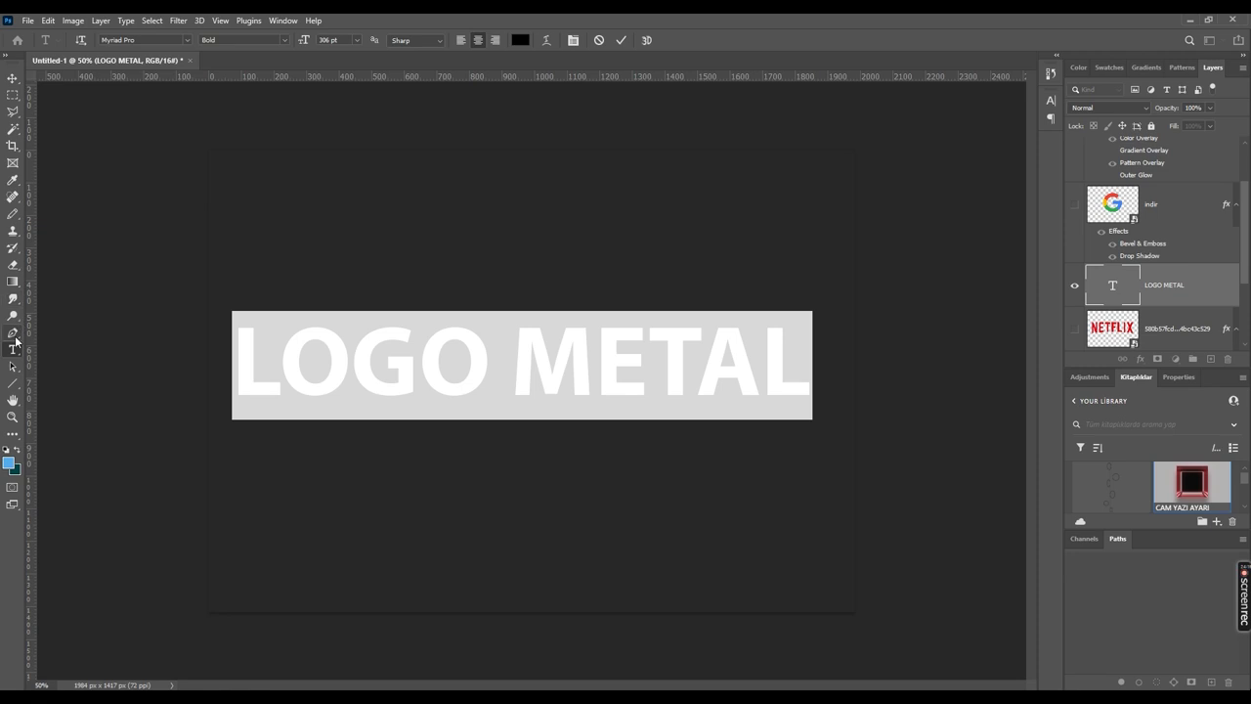
left_click(12, 76)
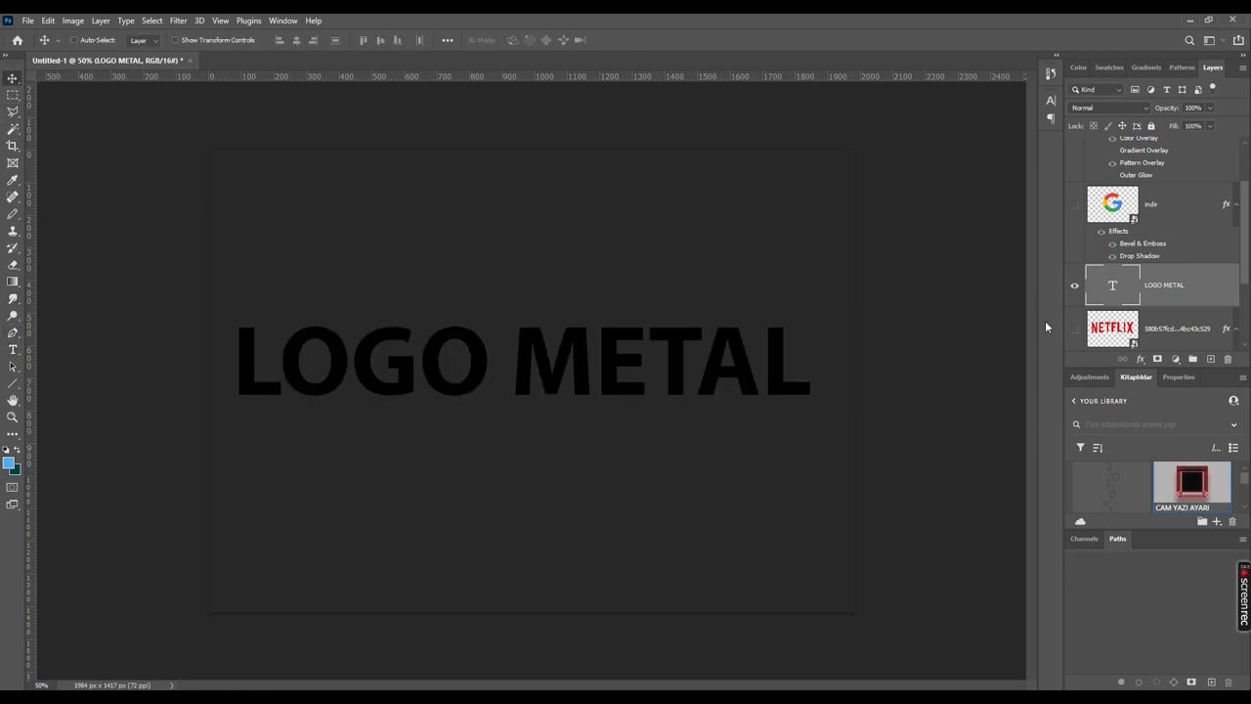
Add a Gradient Overlay to LOGO METAL using a red preset from the Kırmızılar set.
left_click(1140, 360)
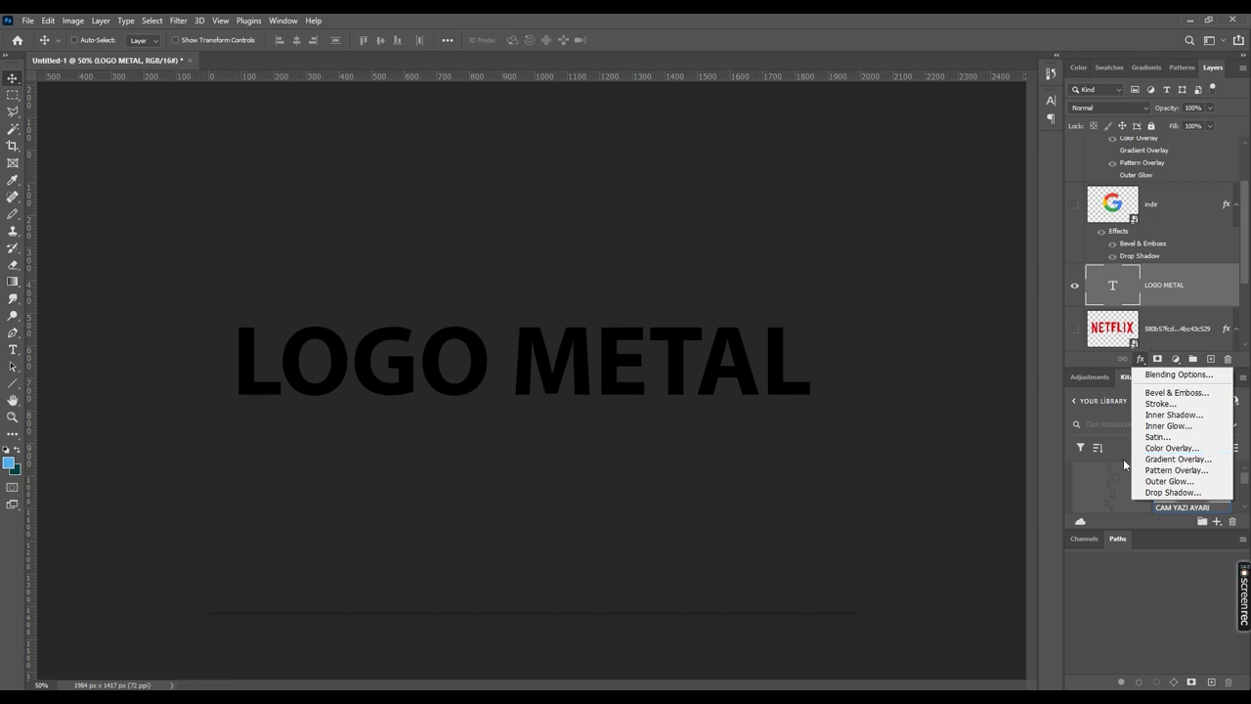
left_click(1143, 460)
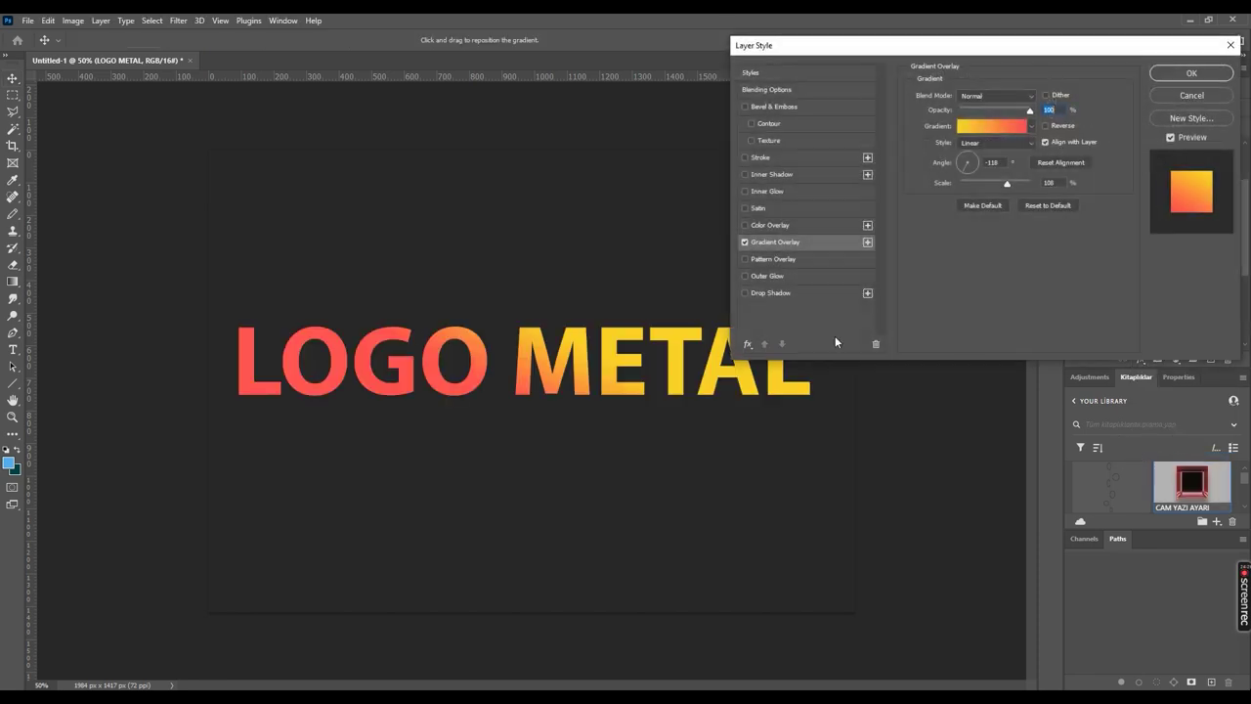
left_click(978, 127)
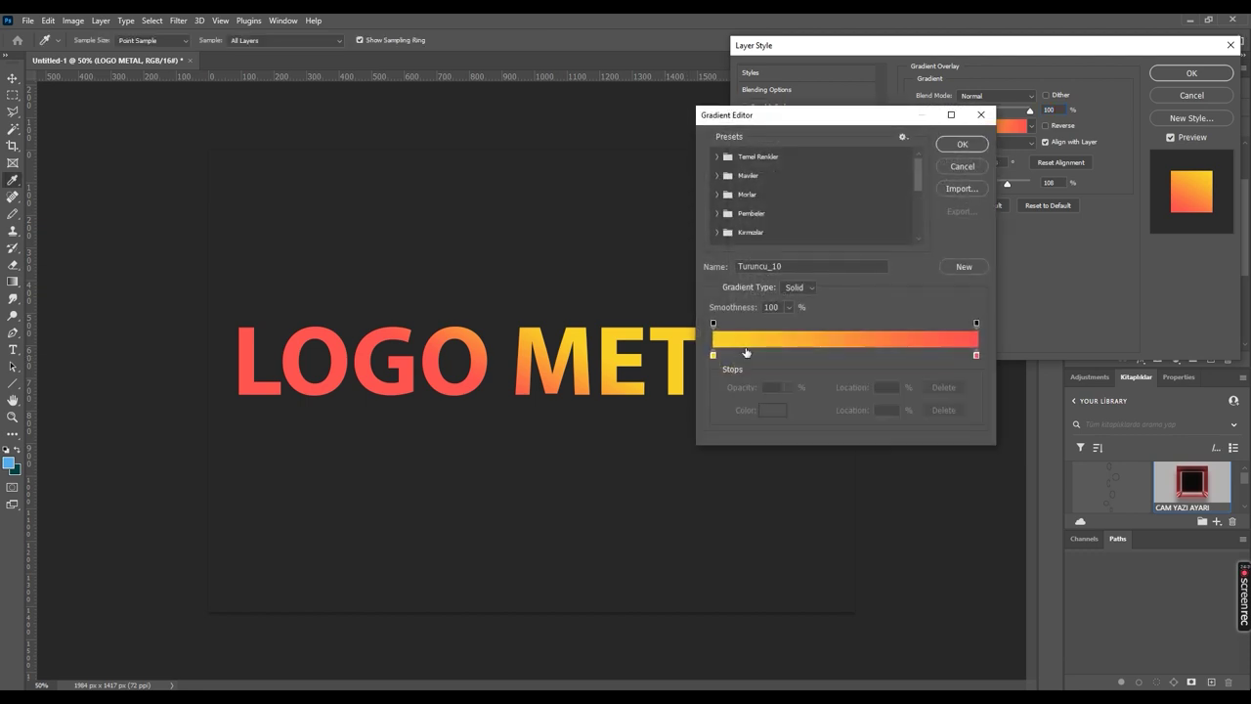
left_click(718, 233)
scroll(743, 227, "down", 1)
scroll(749, 233, "down", 2)
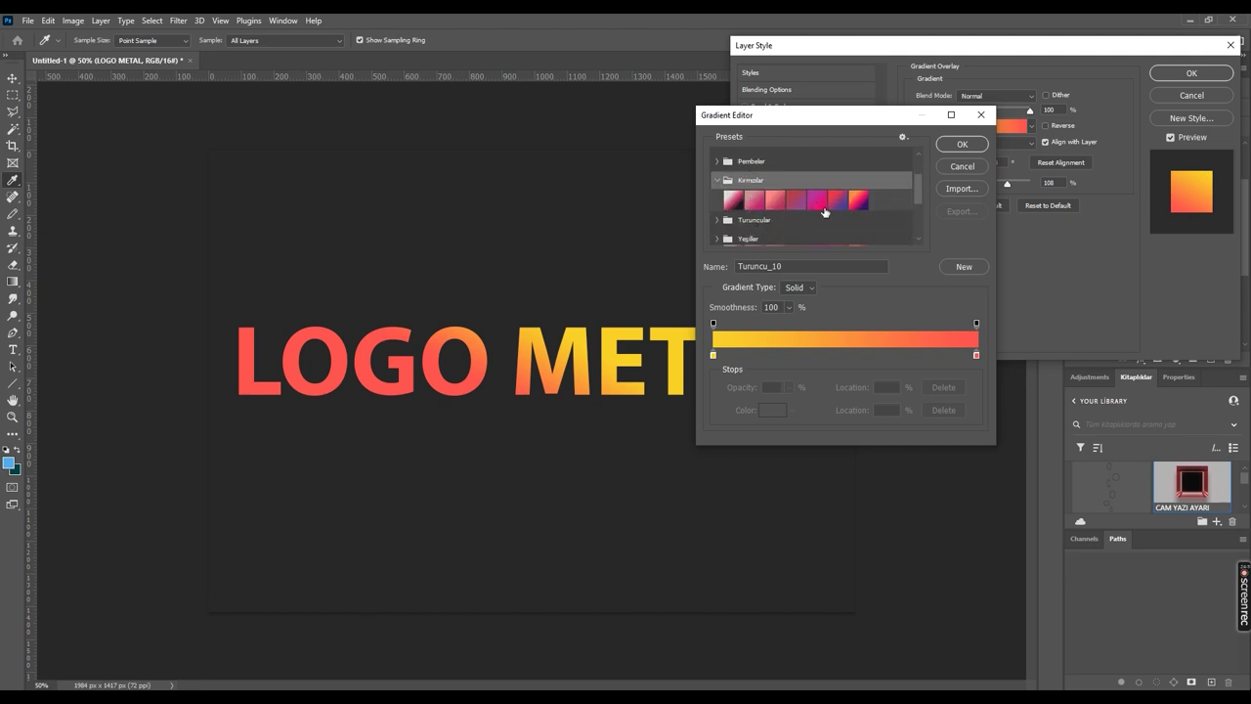
scroll(816, 210, "down", 1)
scroll(809, 210, "up", 1)
left_click(754, 189)
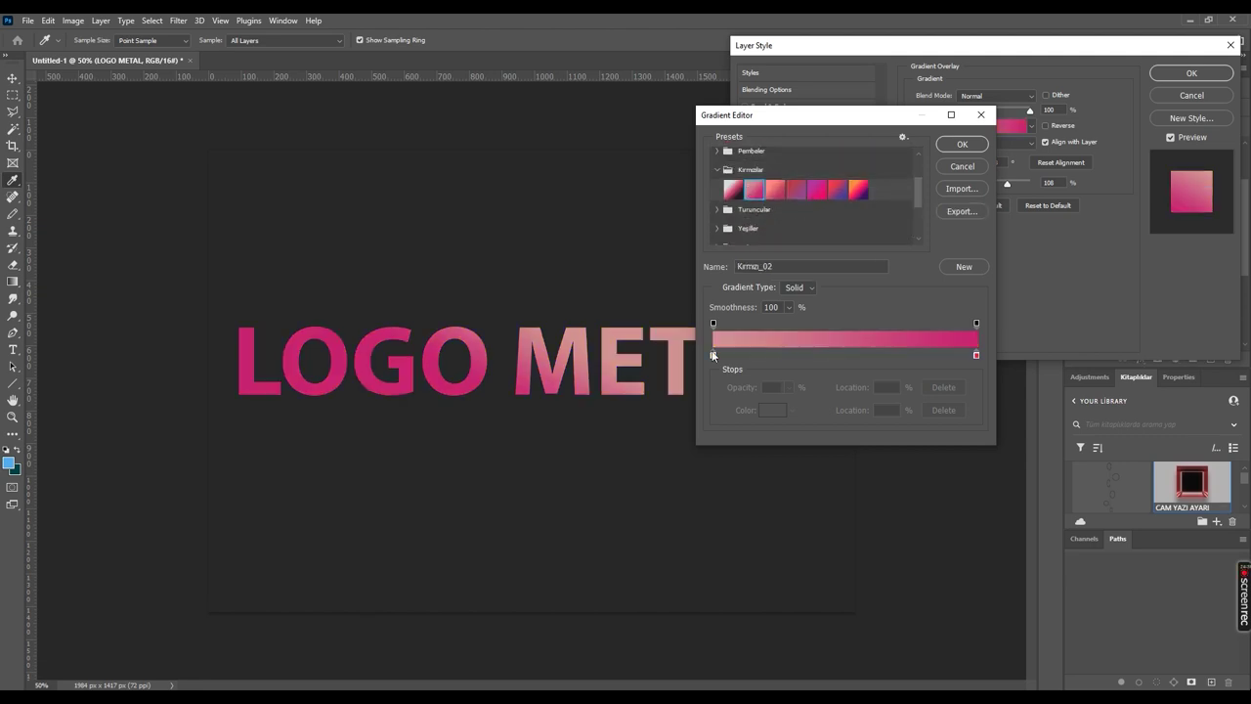
Recolour the gradient's left stop by hex entry and darken the right stop to deep red.
double_click(714, 356)
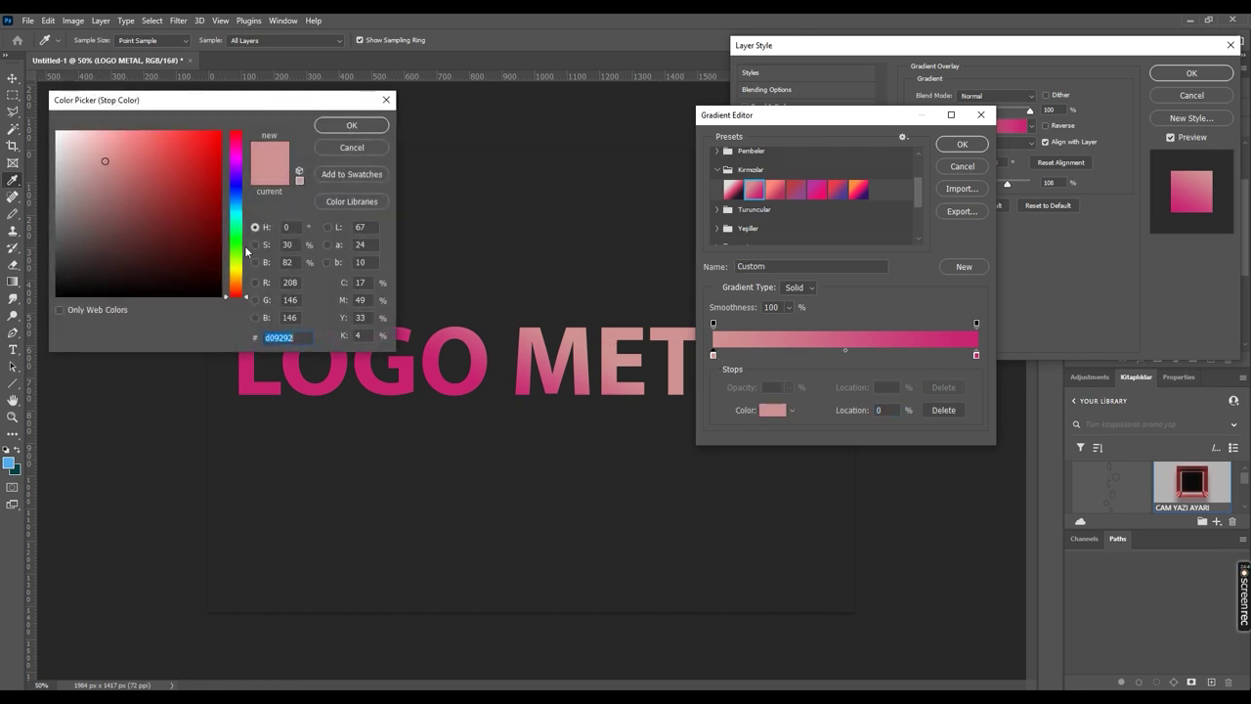
type("b60000")
type("c00000")
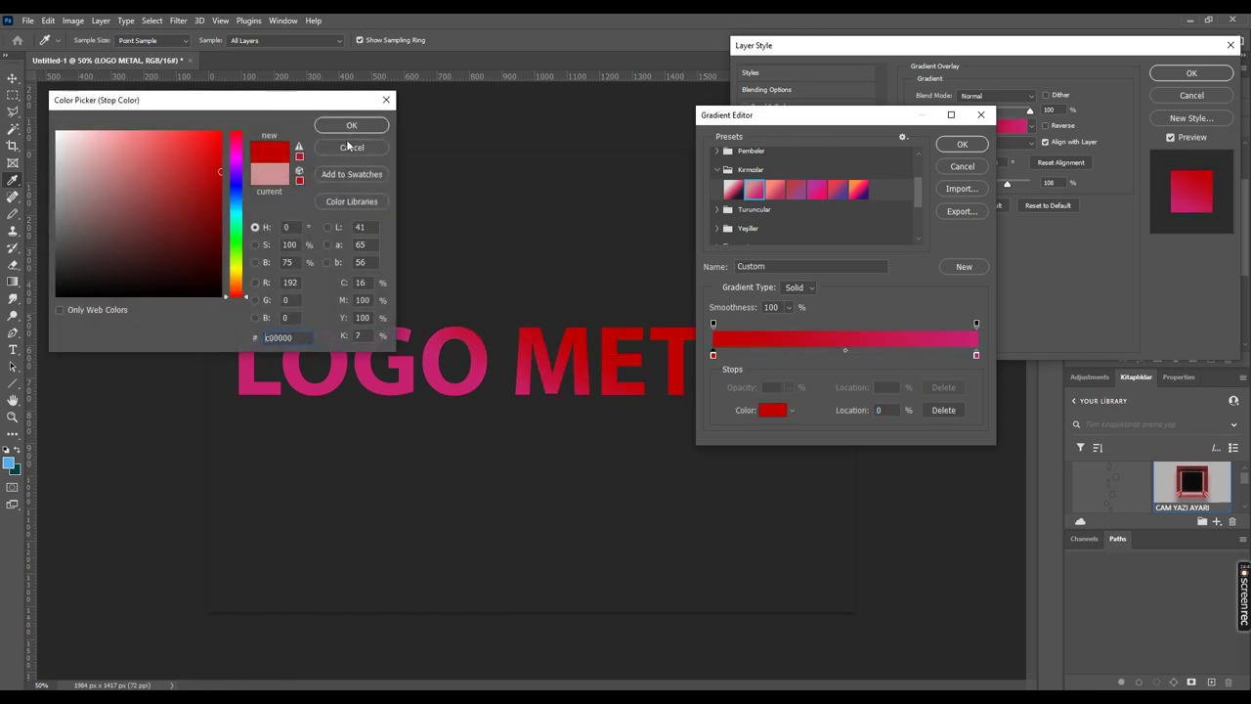
left_click(347, 126)
double_click(975, 355)
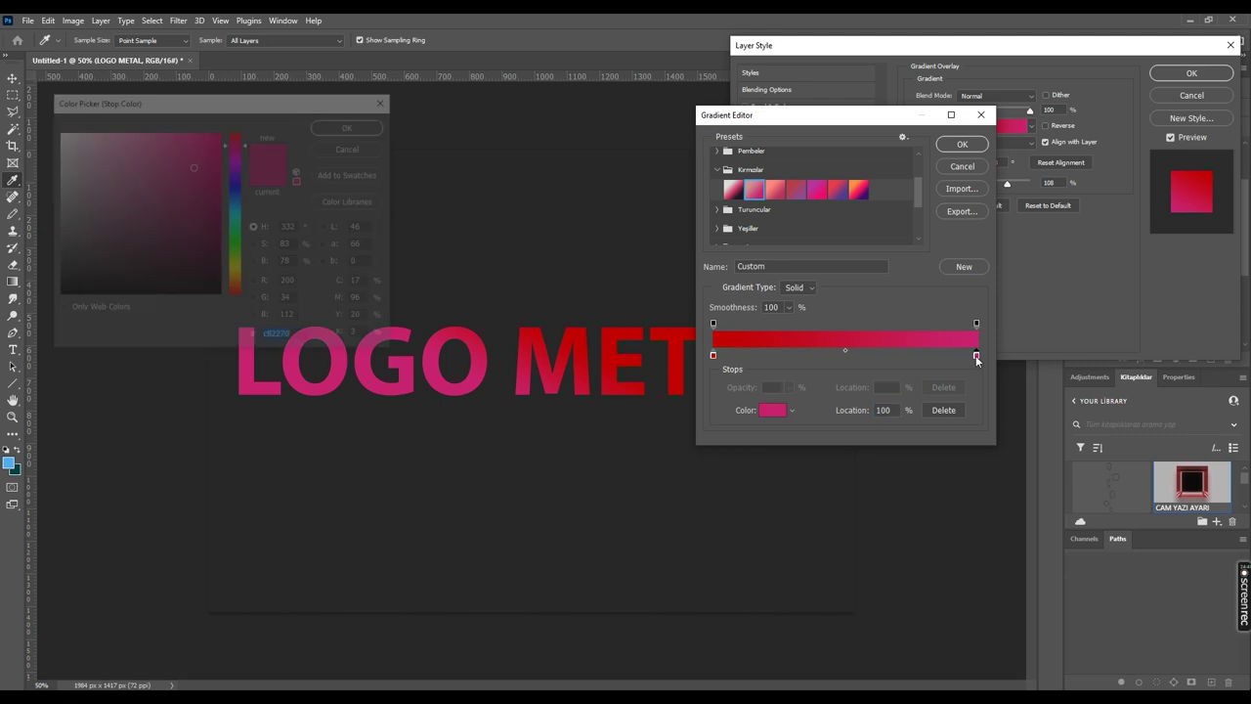
left_click_drag(228, 170, 235, 135)
left_click_drag(211, 244, 239, 258)
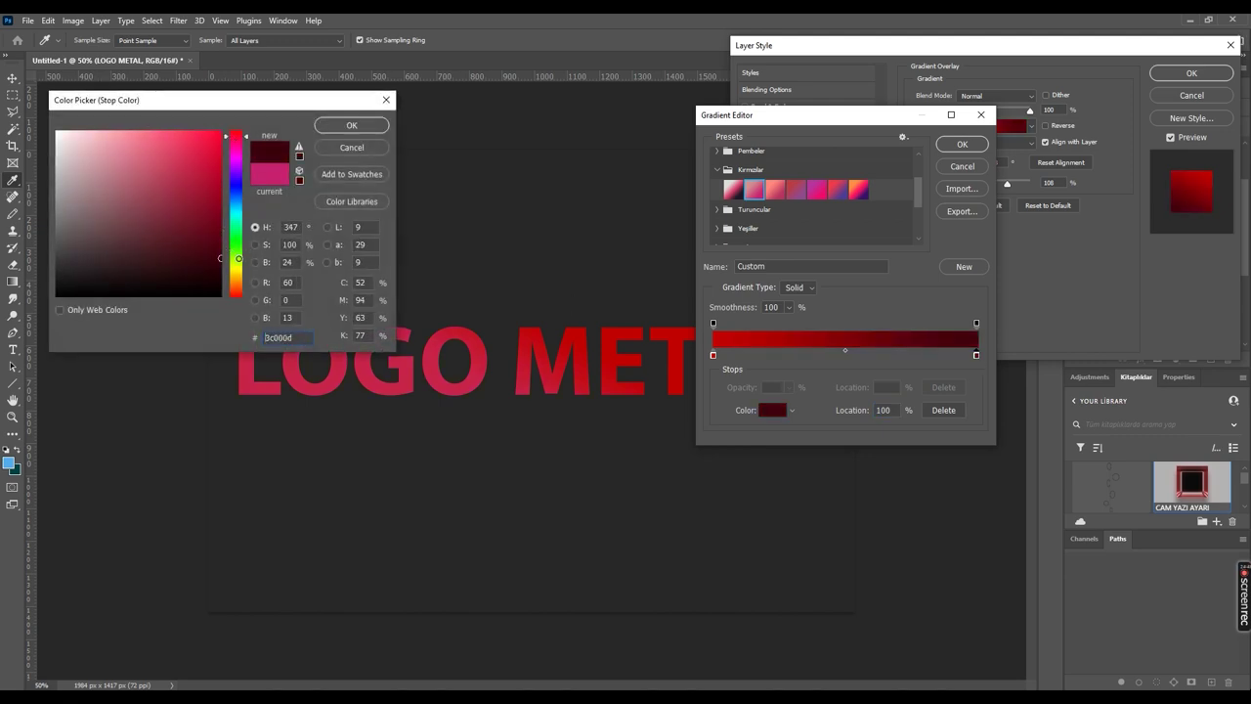
left_click(338, 129)
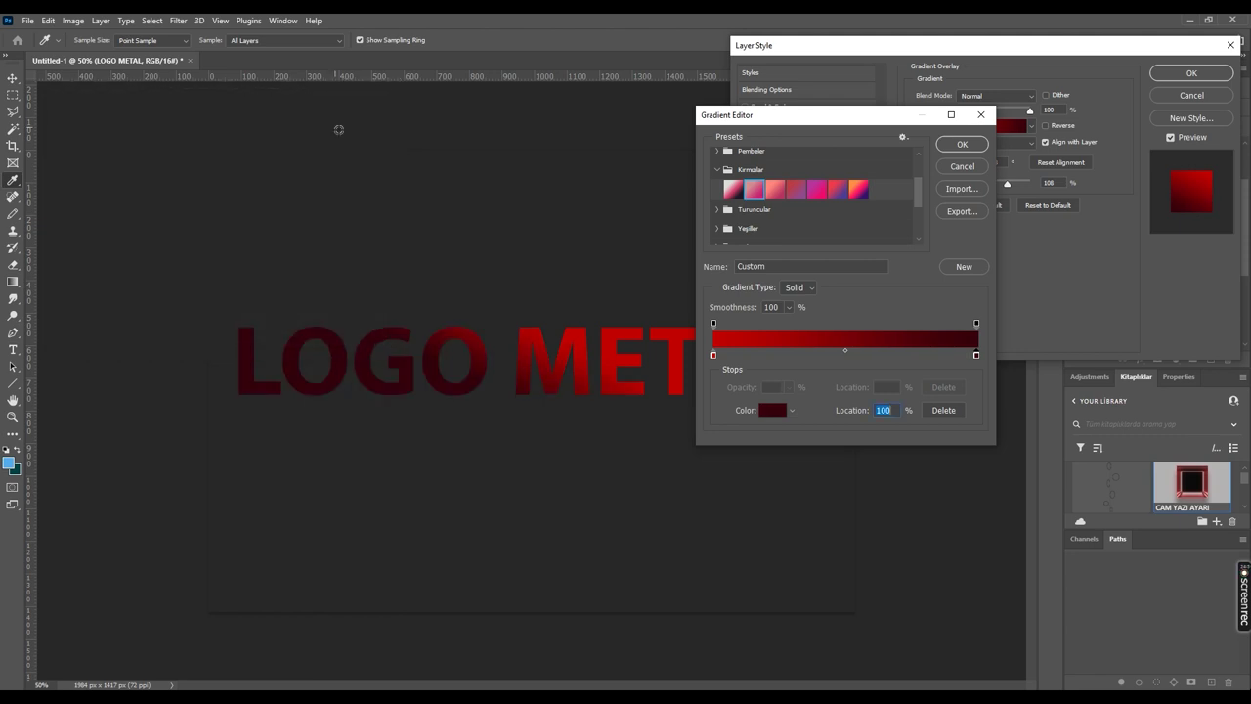
Set the gradient overlay to 91% scale at a -90° angle and apply it.
left_click(955, 143)
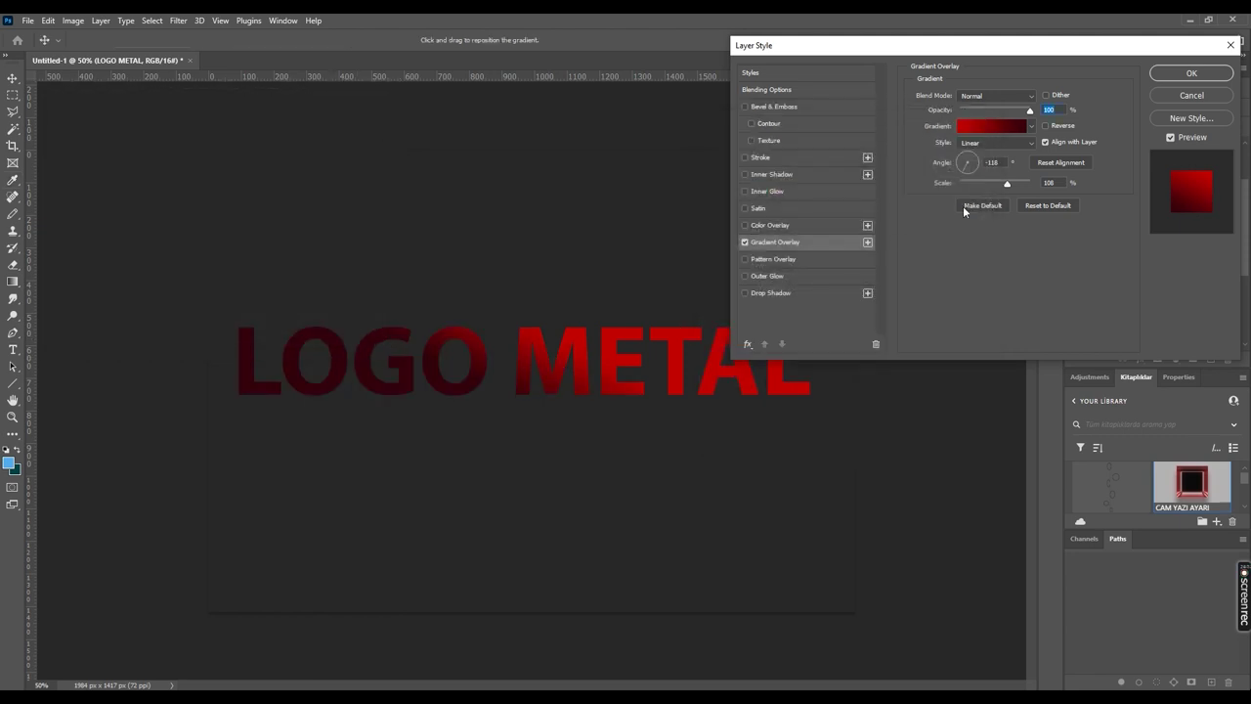
left_click_drag(1001, 185, 997, 185)
left_click(998, 183)
left_click(968, 167)
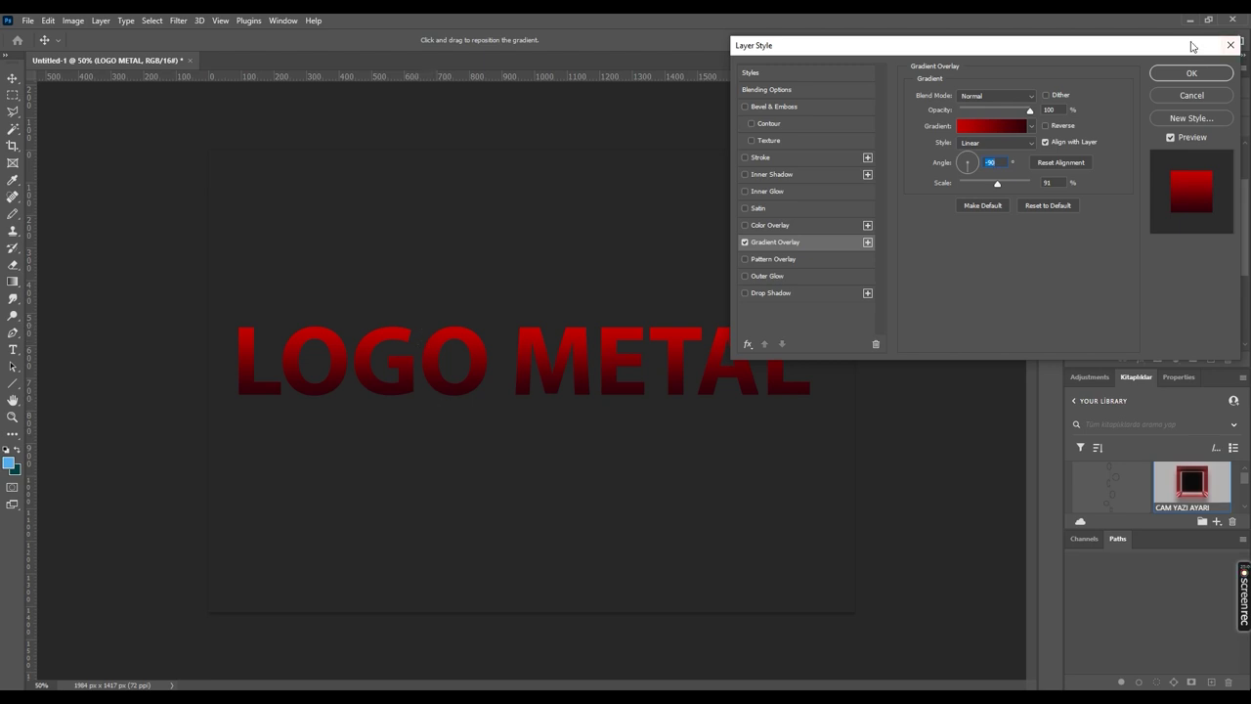
left_click(1192, 74)
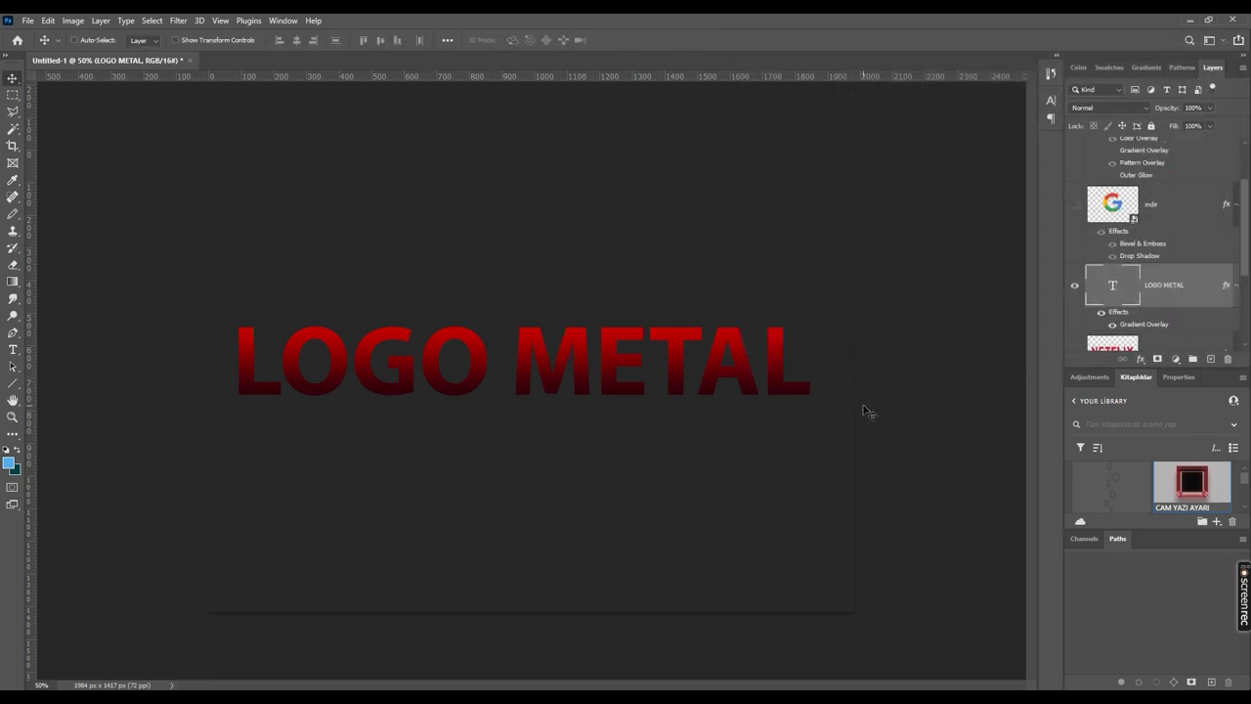
Copy the NETFLIX layer style and paste it onto the LOGO METAL layer.
scroll(1196, 286, "down", 3)
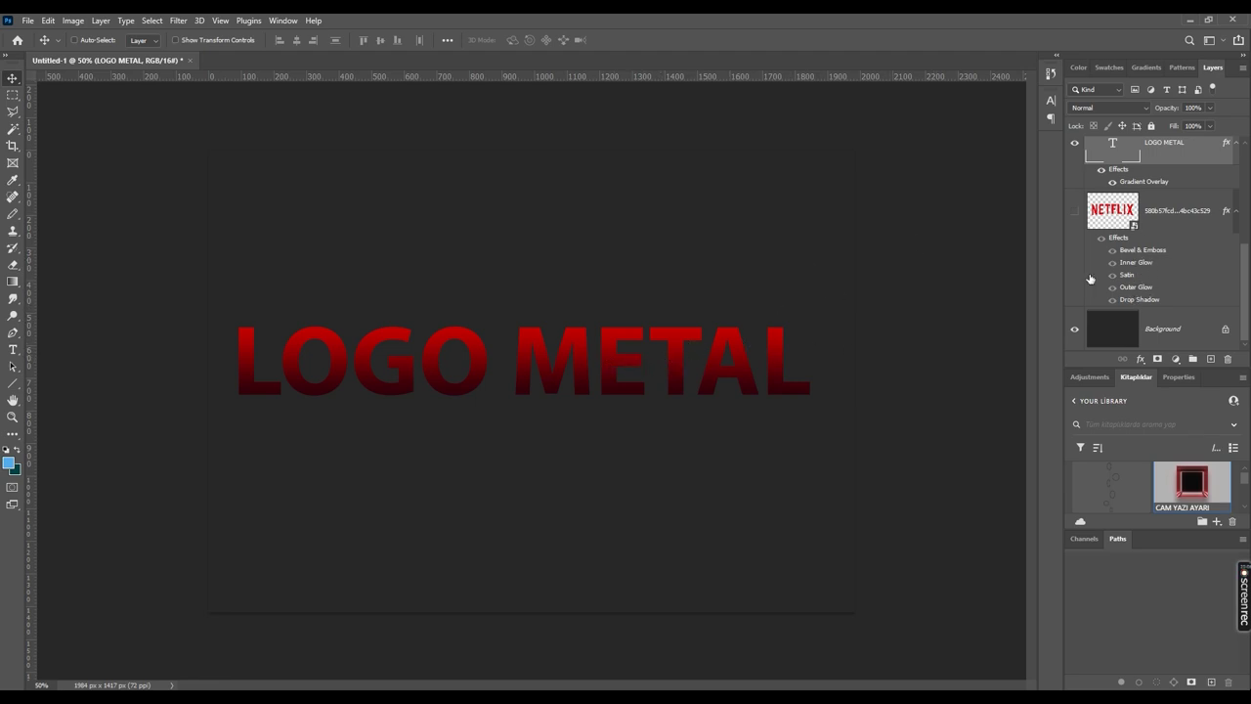
left_click(1198, 210)
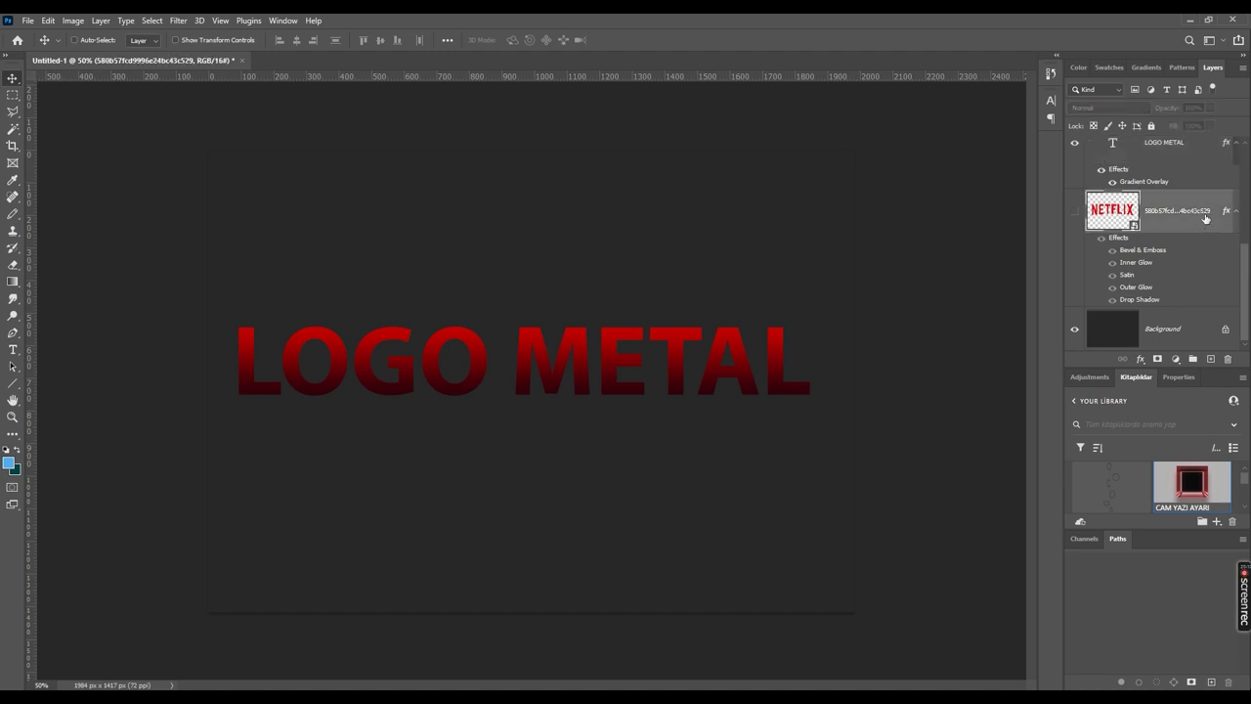
right_click(1218, 217)
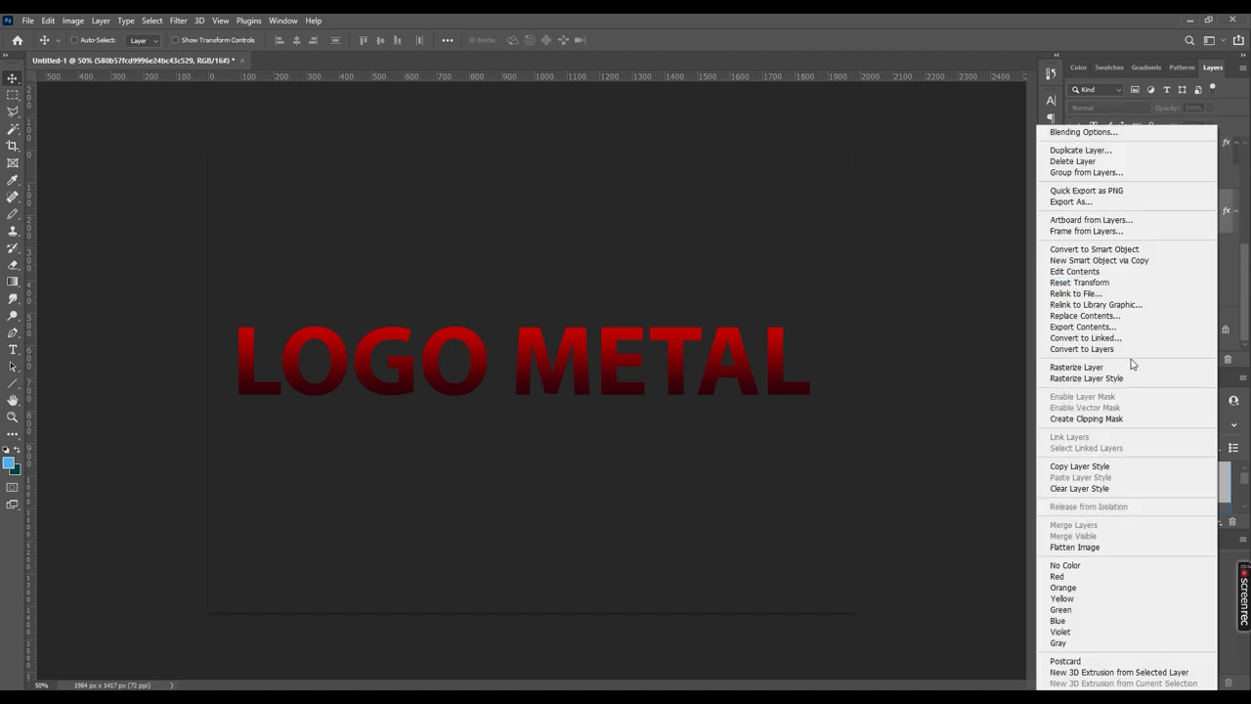
left_click(1106, 467)
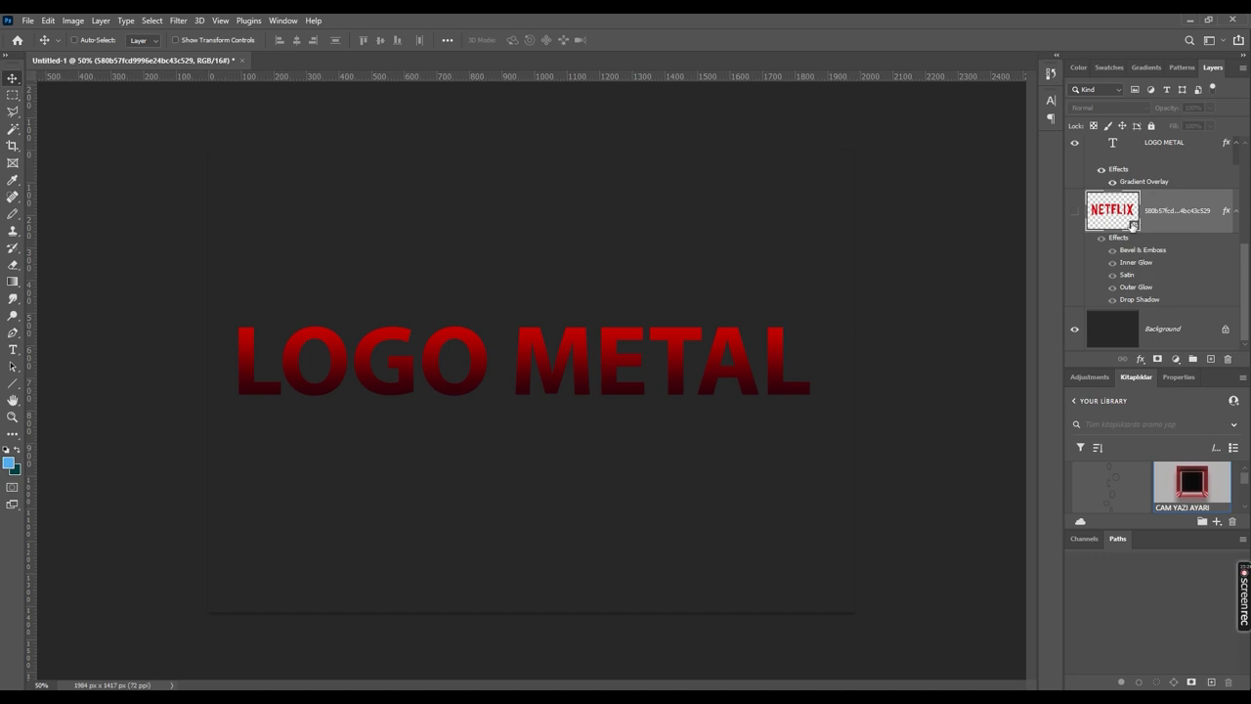
scroll(1121, 252, "up", 5)
scroll(1134, 269, "down", 3)
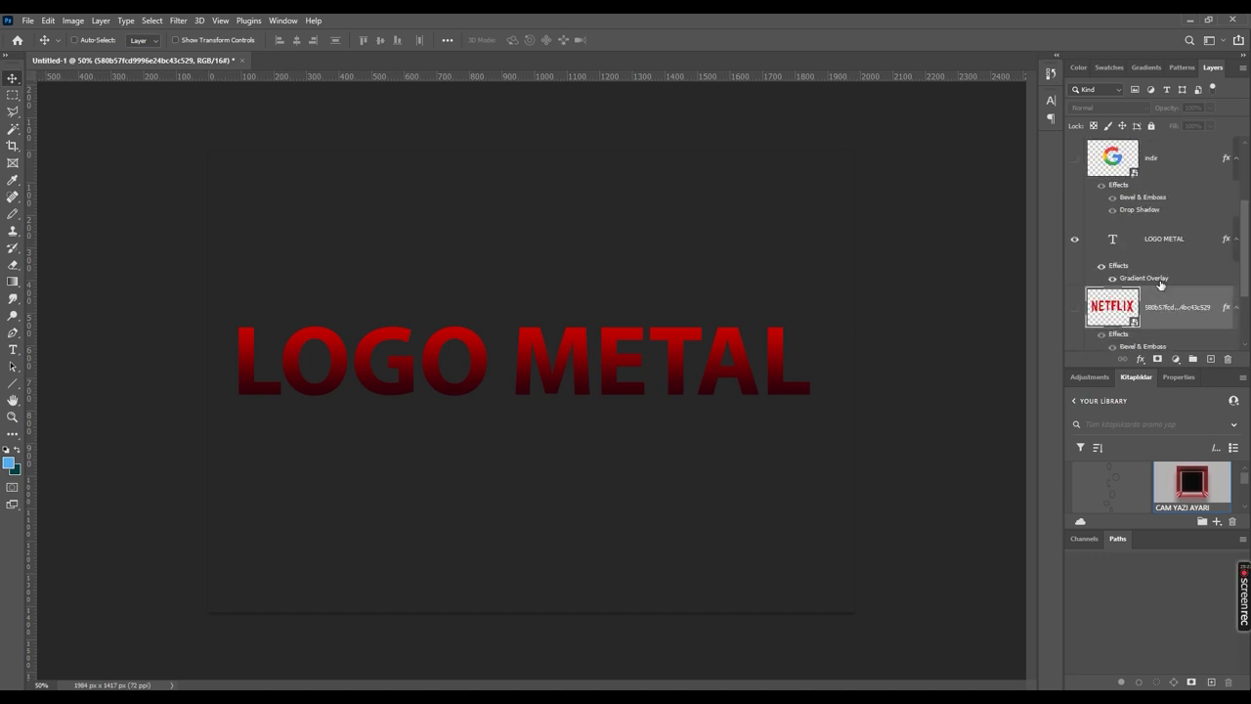
left_click(1182, 245)
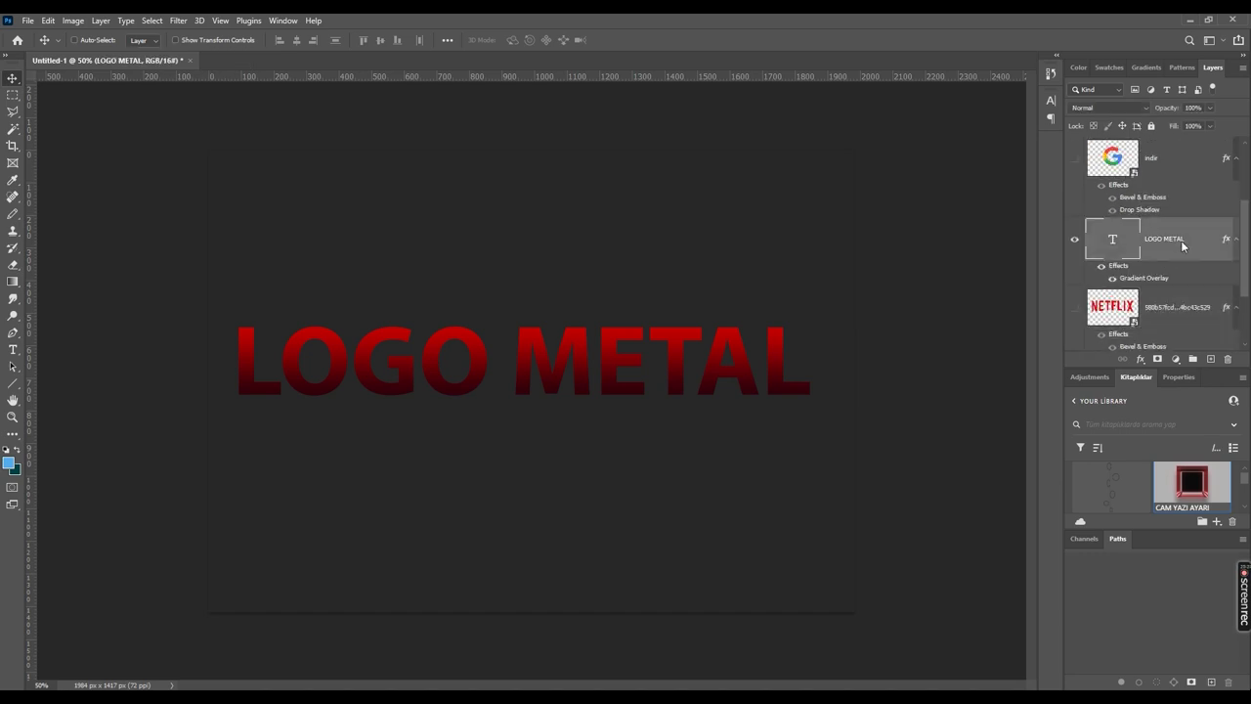
right_click(1183, 246)
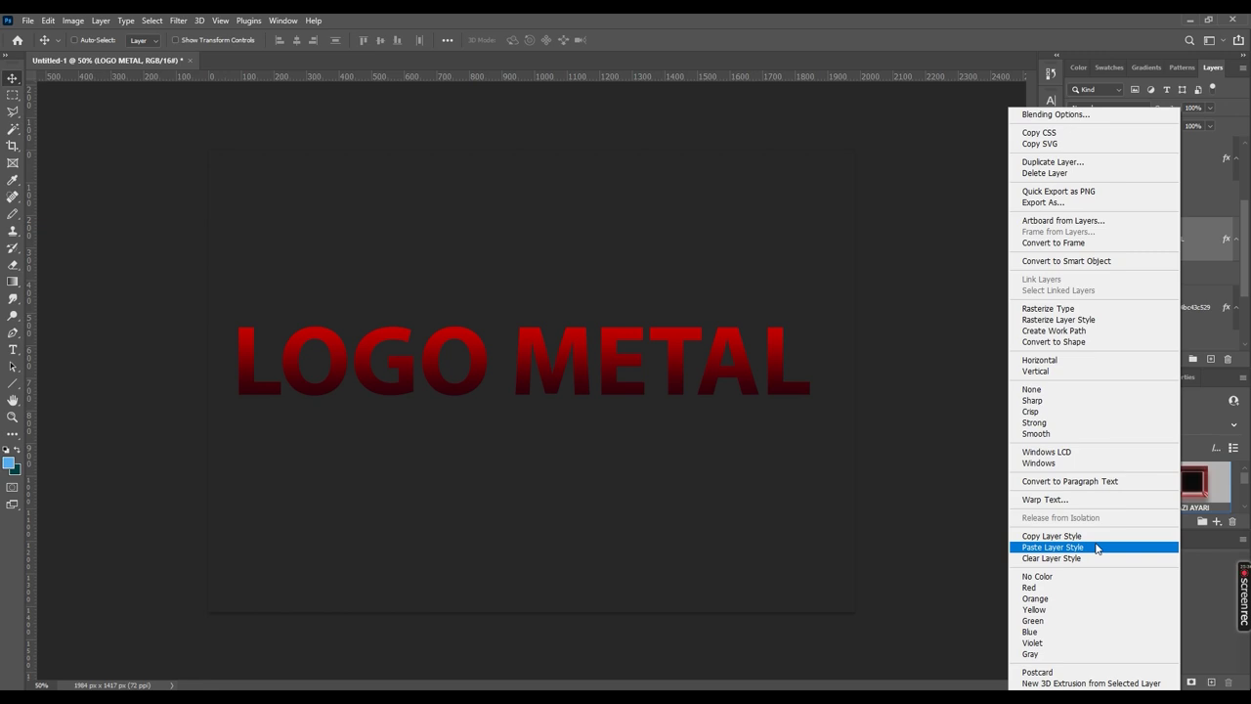
left_click(1097, 549)
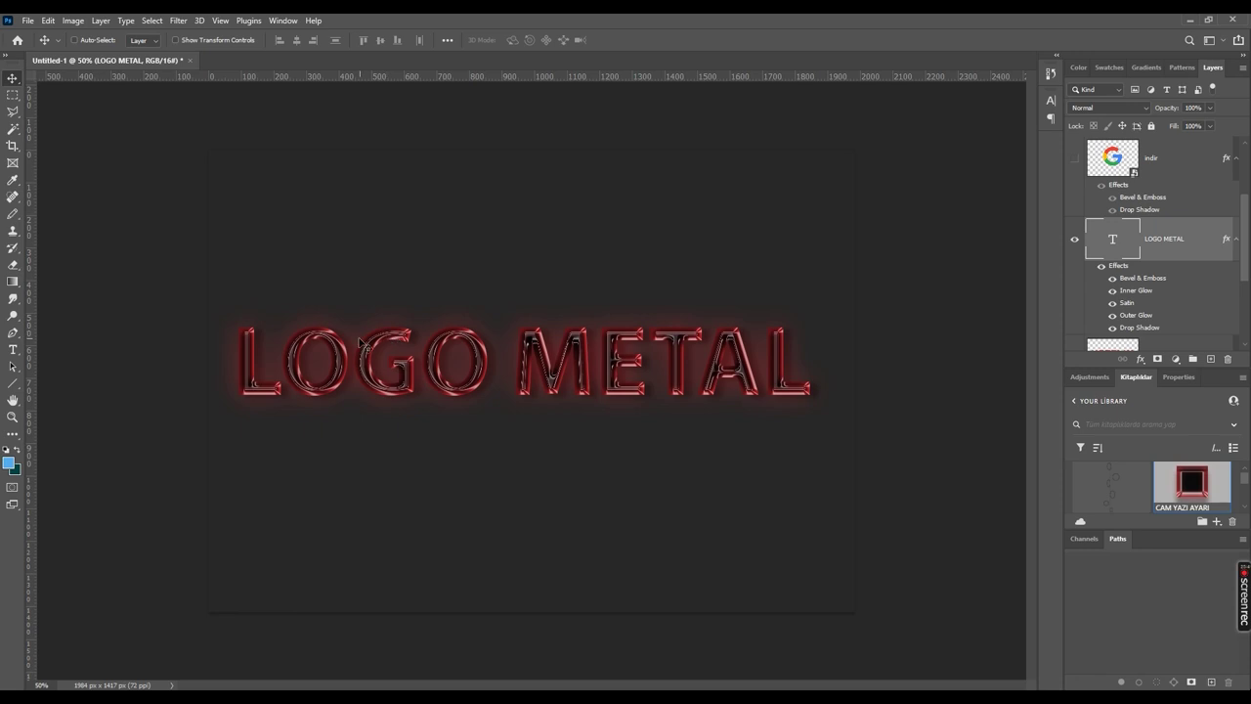
Zoom in and change the LOGO METAL font to Copperplate Gothic Bold.
key("ctrl")
scroll(363, 360, "up", 1)
scroll(363, 359, "up", 1)
scroll(363, 360, "up", 1)
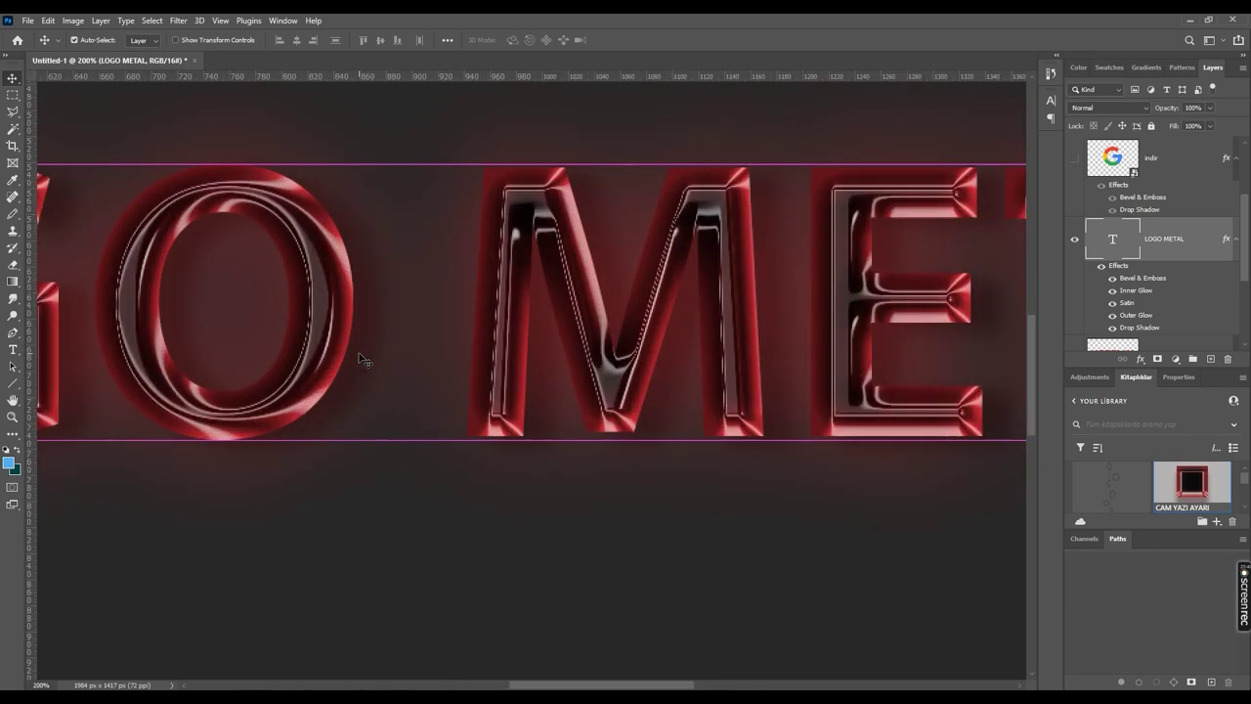
scroll(361, 359, "down", 1)
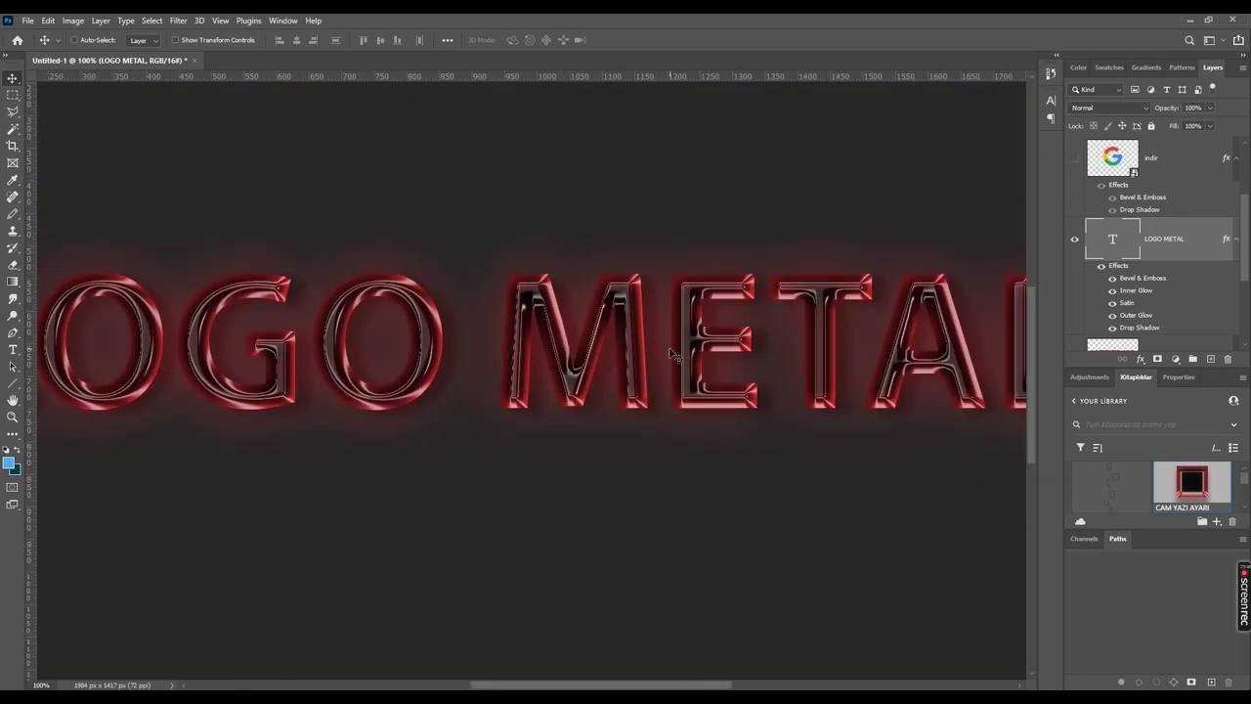
double_click(1112, 243)
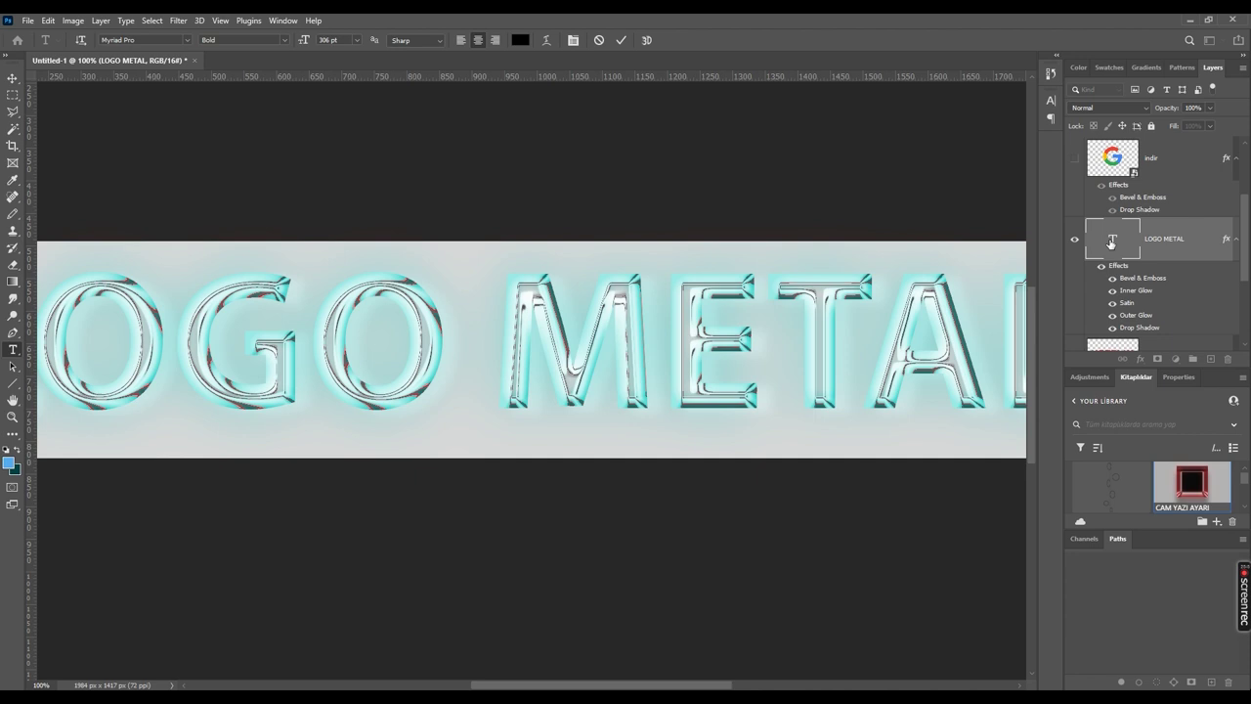
left_click(285, 39)
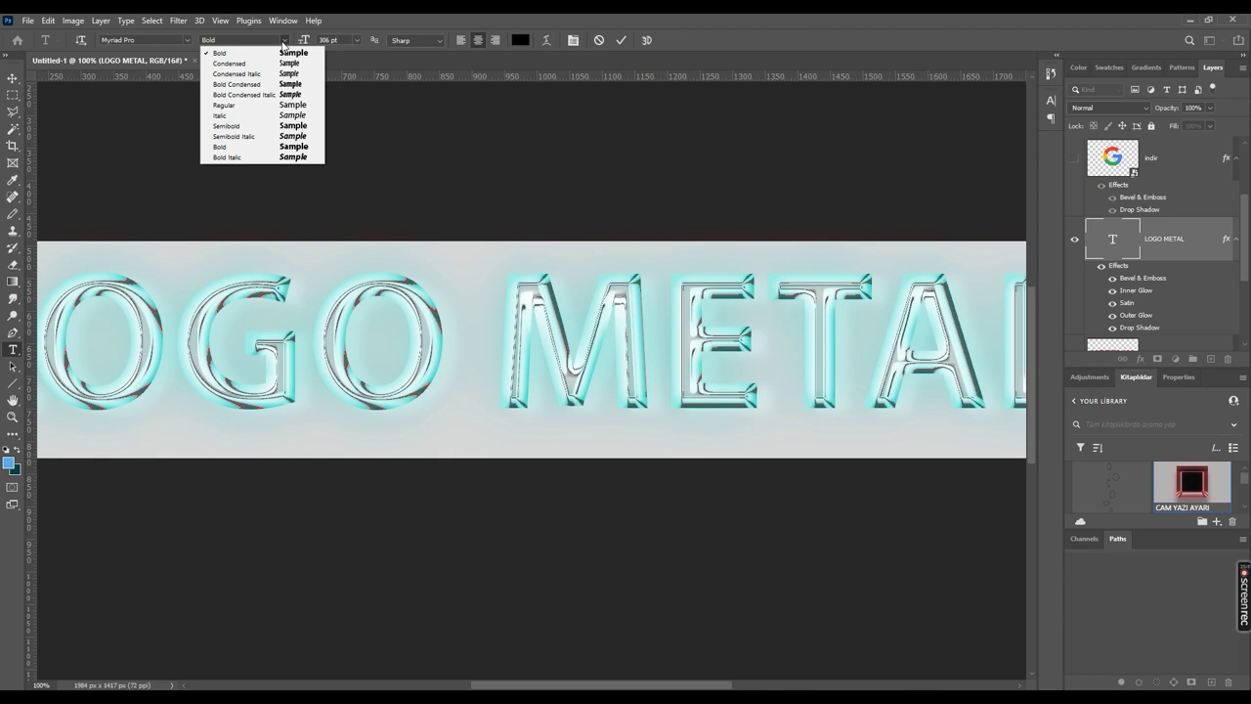
left_click(186, 41)
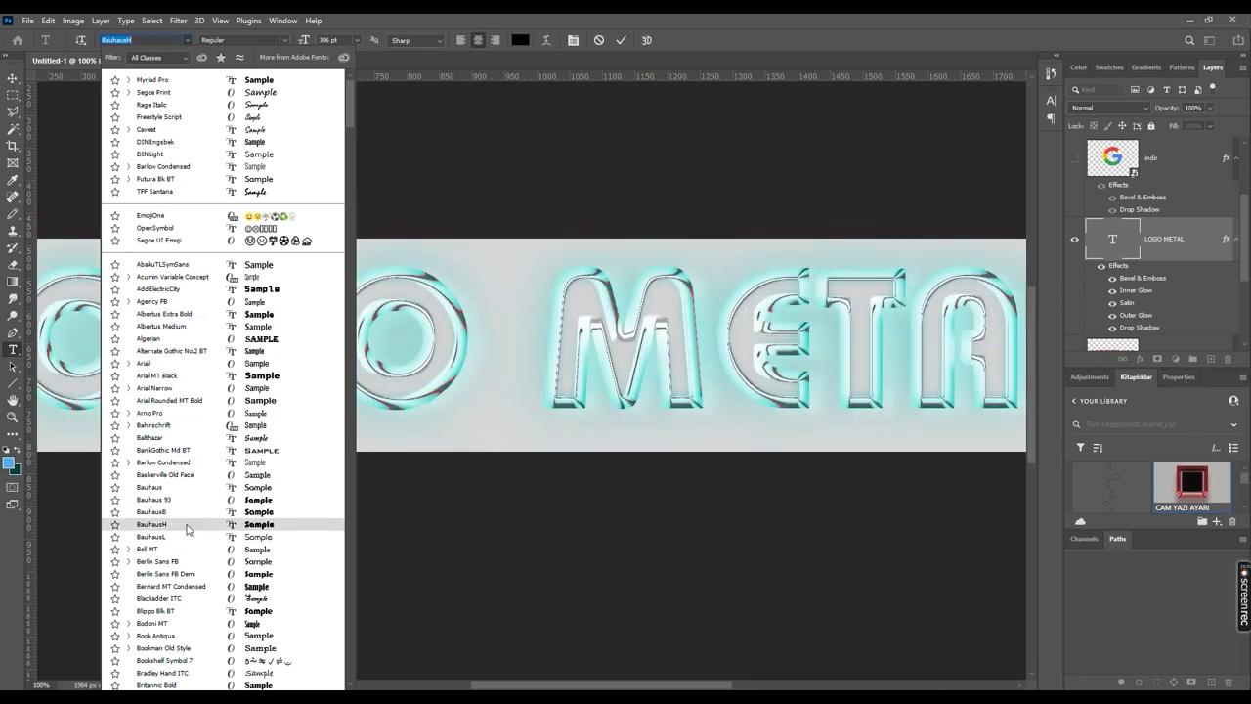
key("Down")
key("Down")
key("Down")
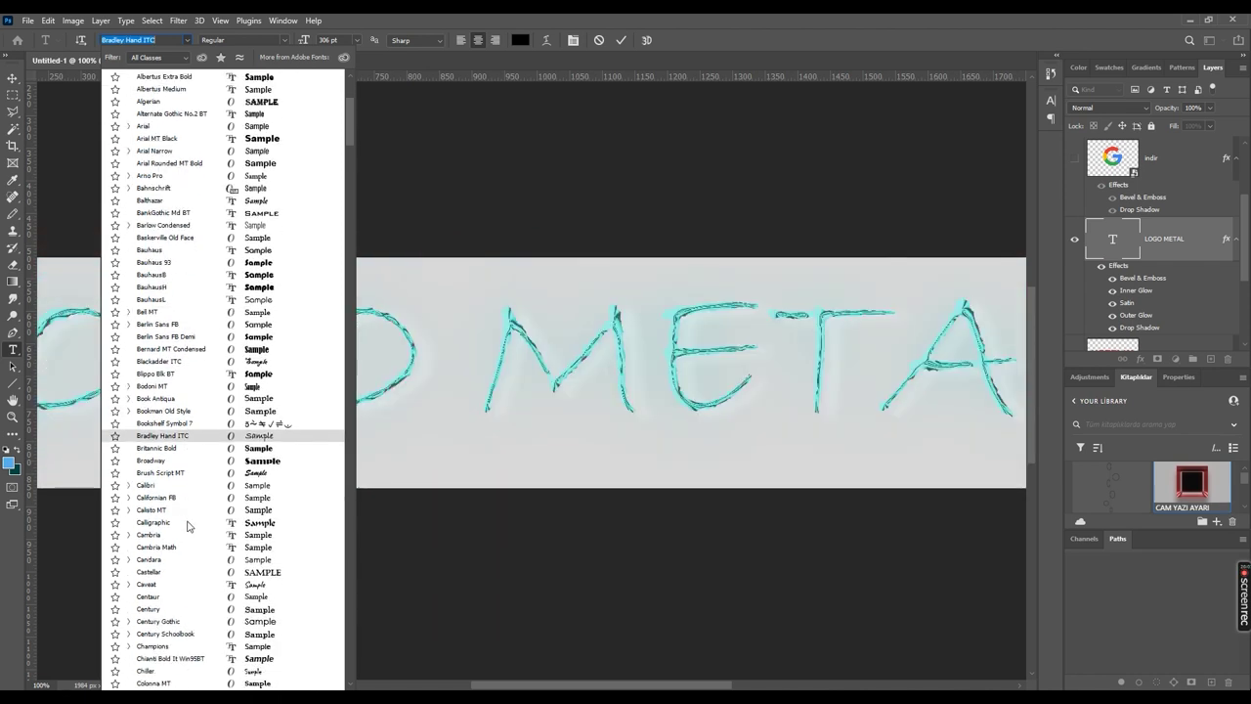
scroll(189, 525, "down", 2)
scroll(189, 525, "down", 3)
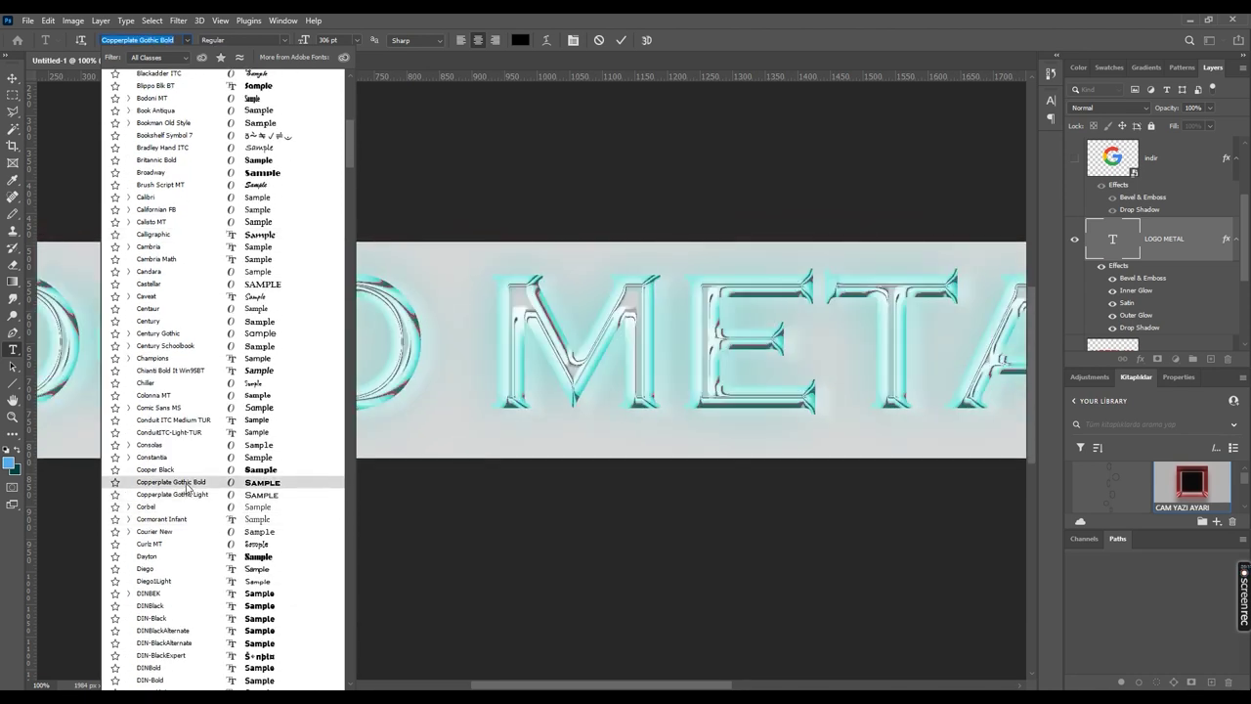
left_click(189, 486)
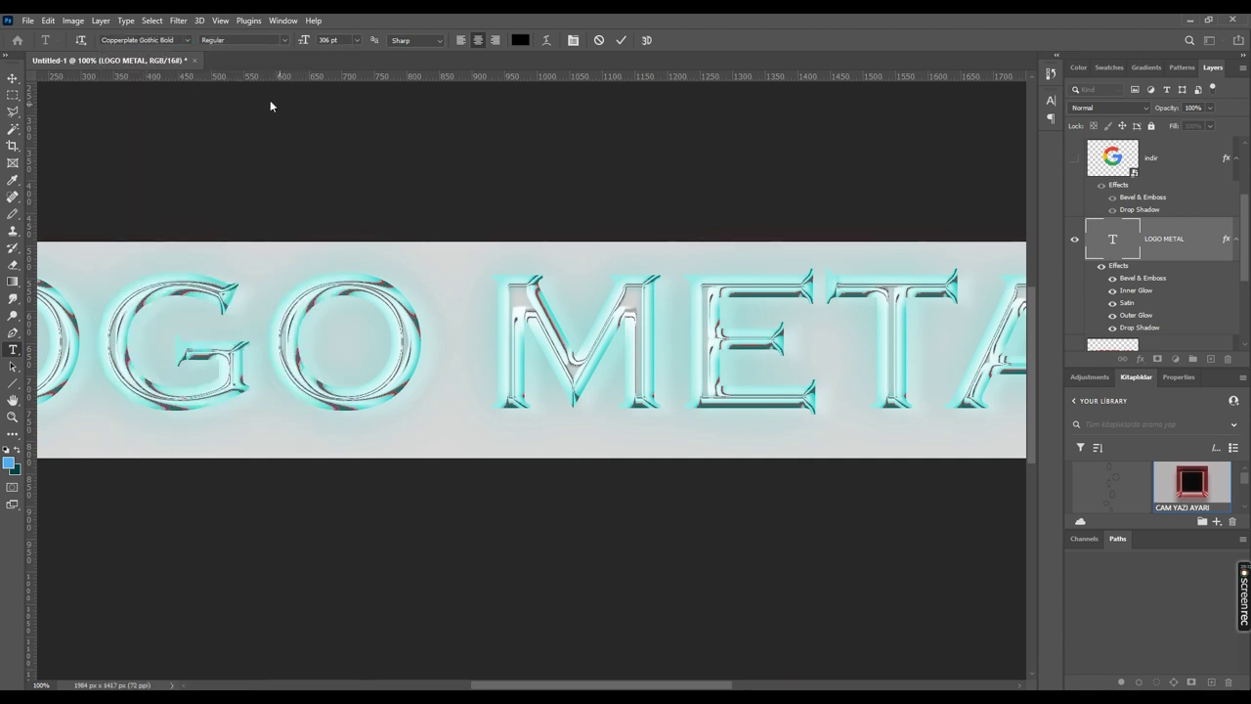
left_click(13, 79)
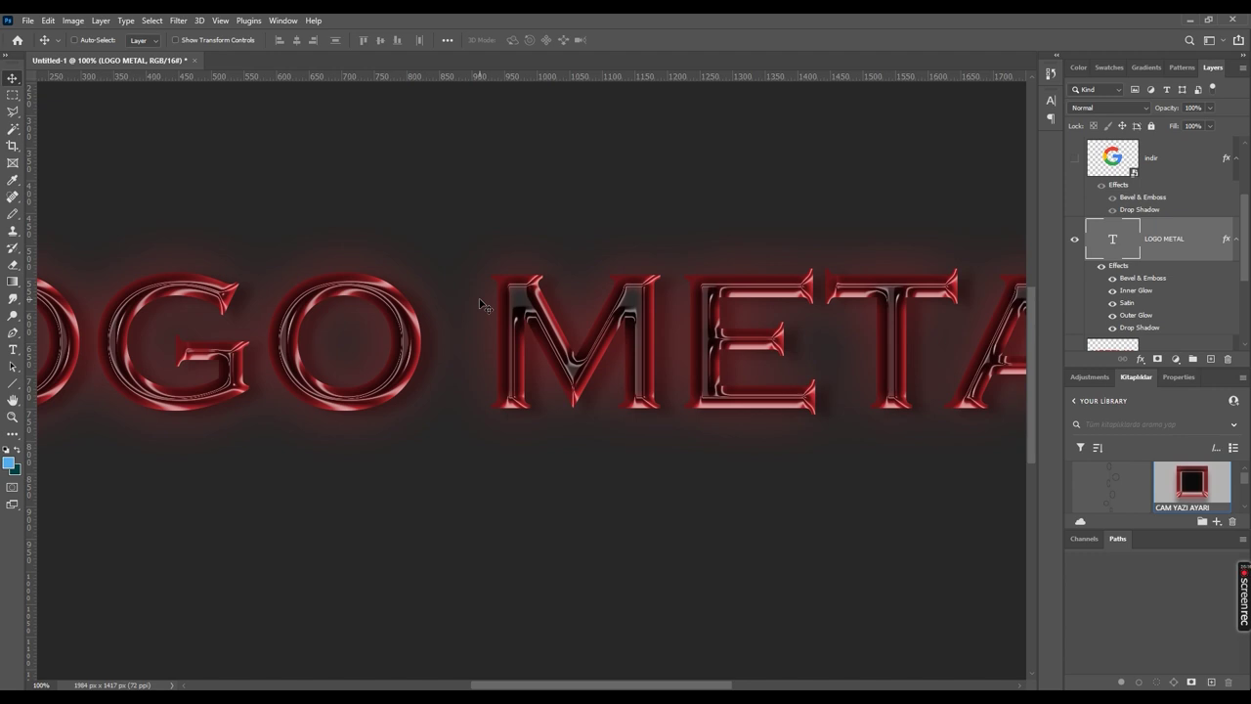
Shift LOGO METAL right about 155 px, then undo the move and the pasted metal style.
key("ctrl+minus")
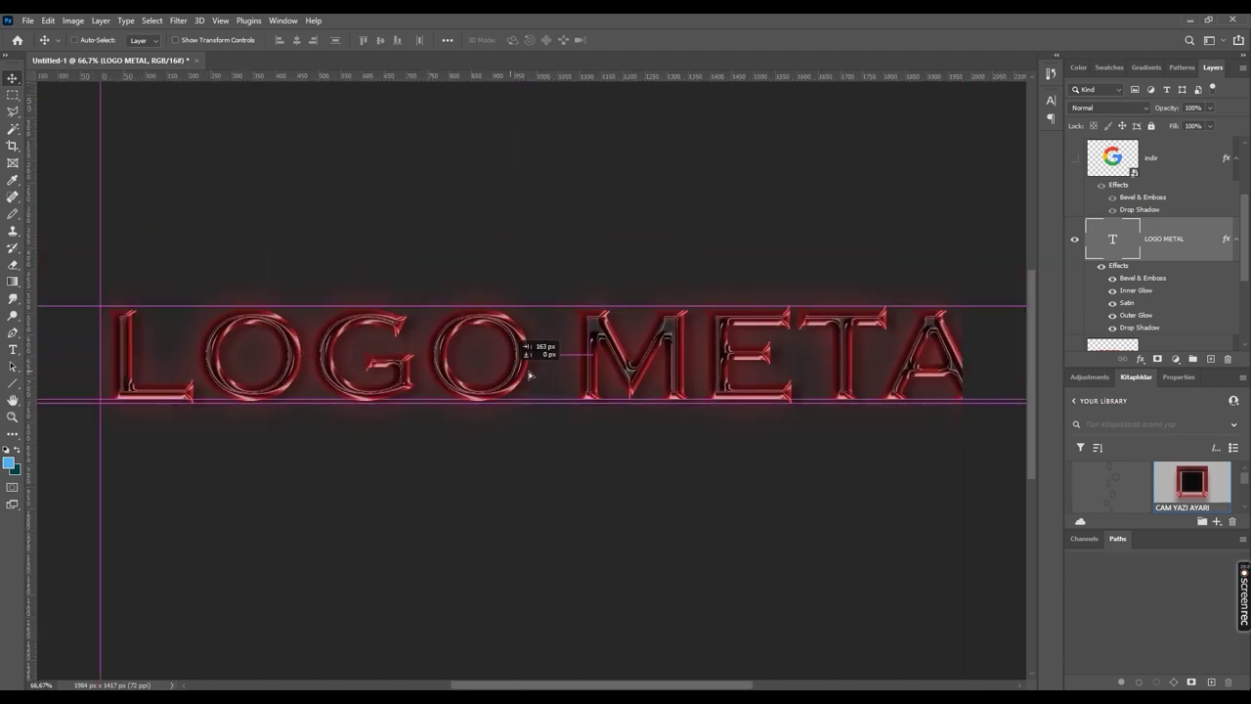
left_click_drag(415, 376, 567, 379)
key("ctrl+z")
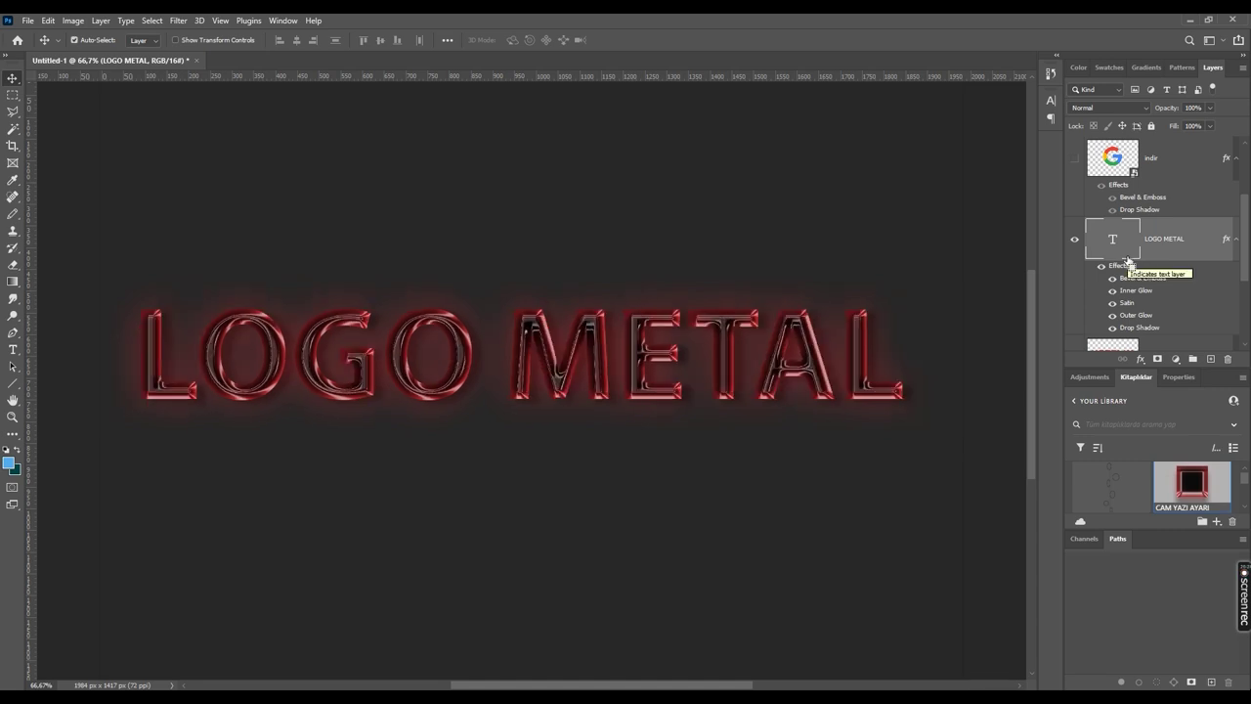
key("ctrl+z")
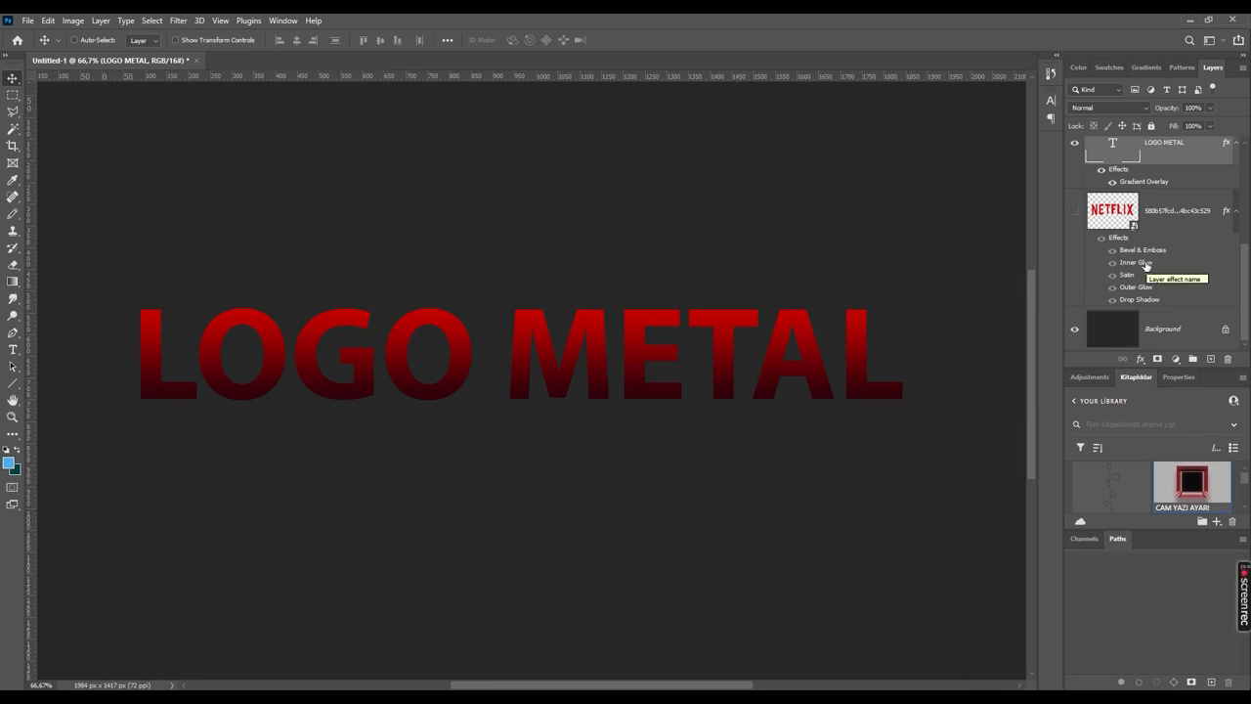
Drag Inner Glow, Satin, Outer Glow, Drop Shadow and Bevel & Emboss onto LOGO METAL.
left_click_drag(1139, 265, 1132, 156)
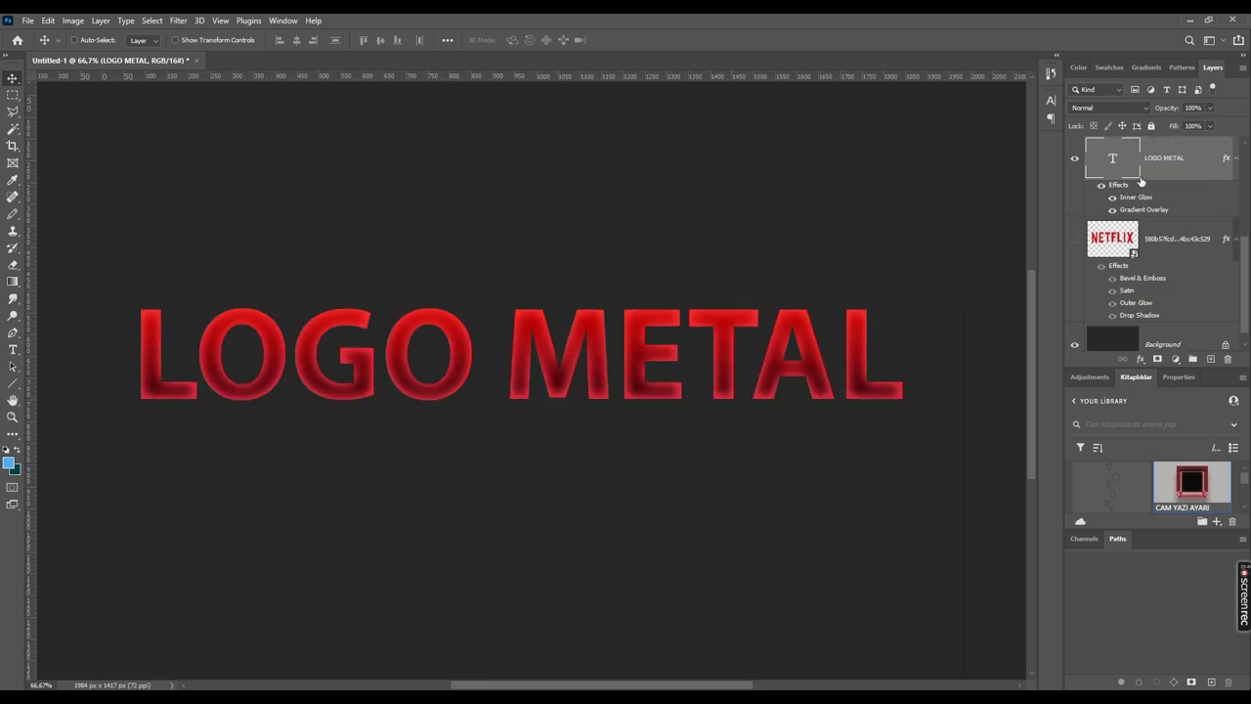
mouse_move(1145, 214)
left_mouse_down()
mouse_move(1128, 293)
mouse_move(1134, 164)
left_mouse_up()
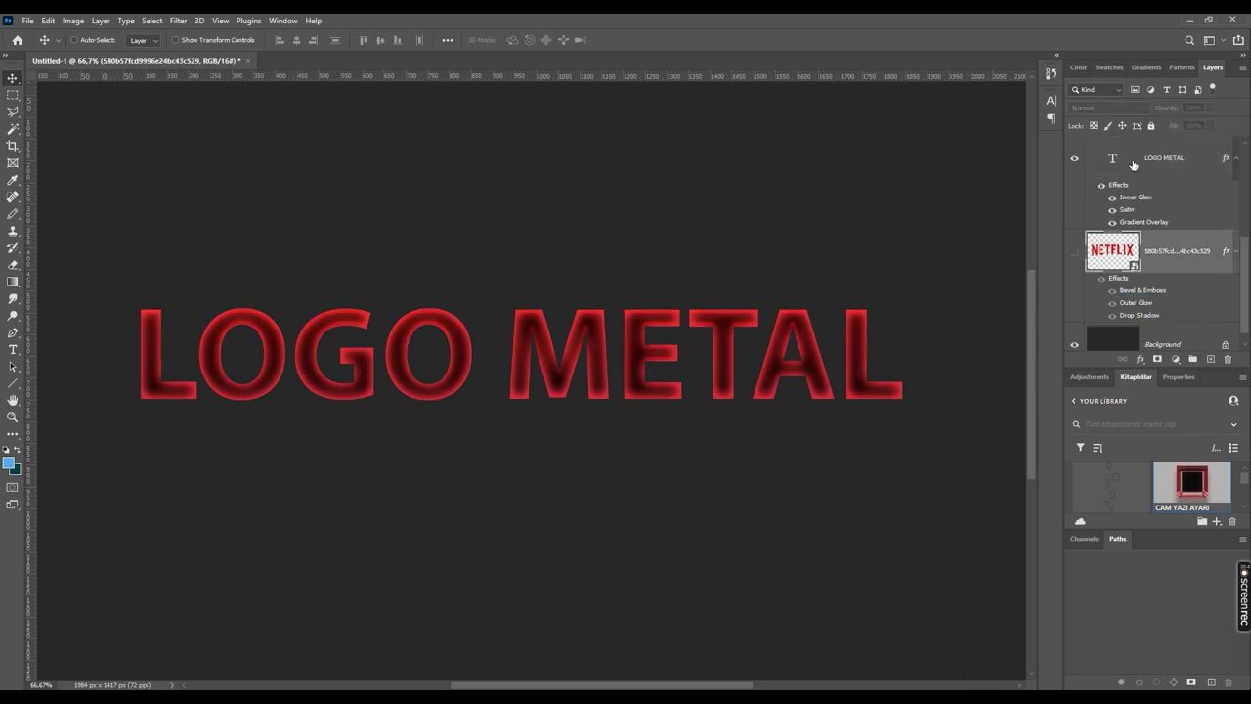
left_click_drag(1138, 303, 1137, 161)
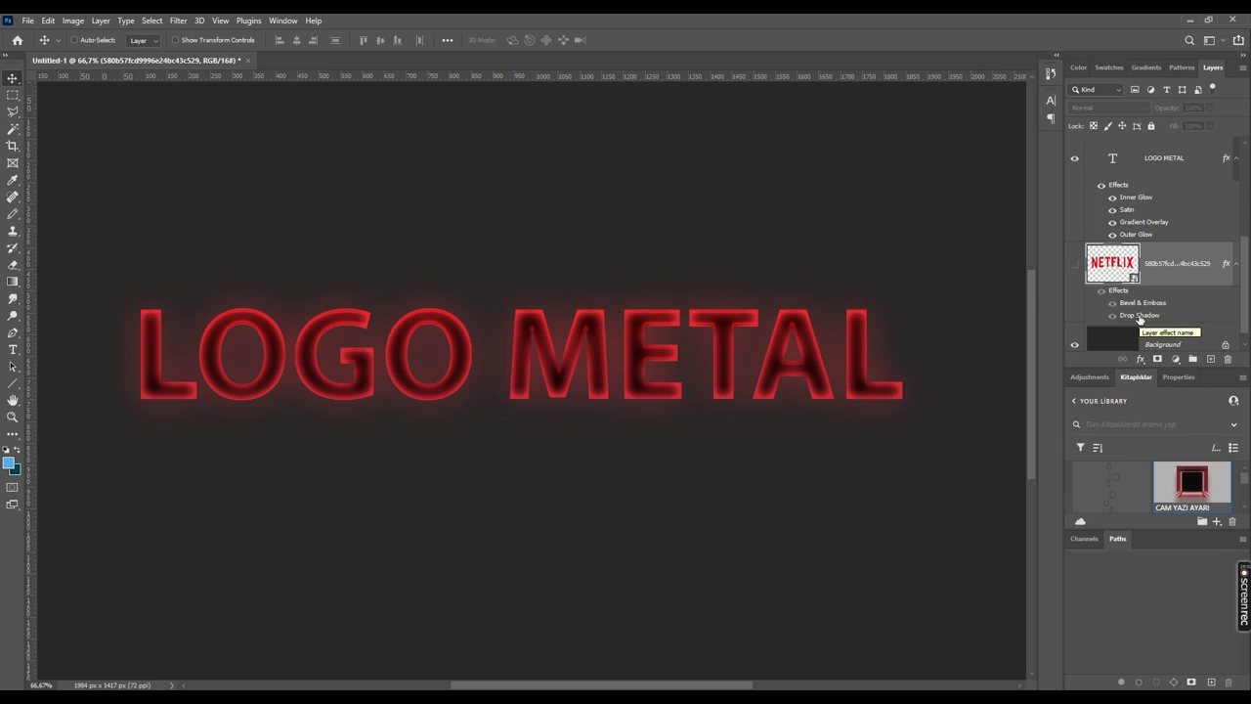
left_click_drag(1138, 317, 1127, 167)
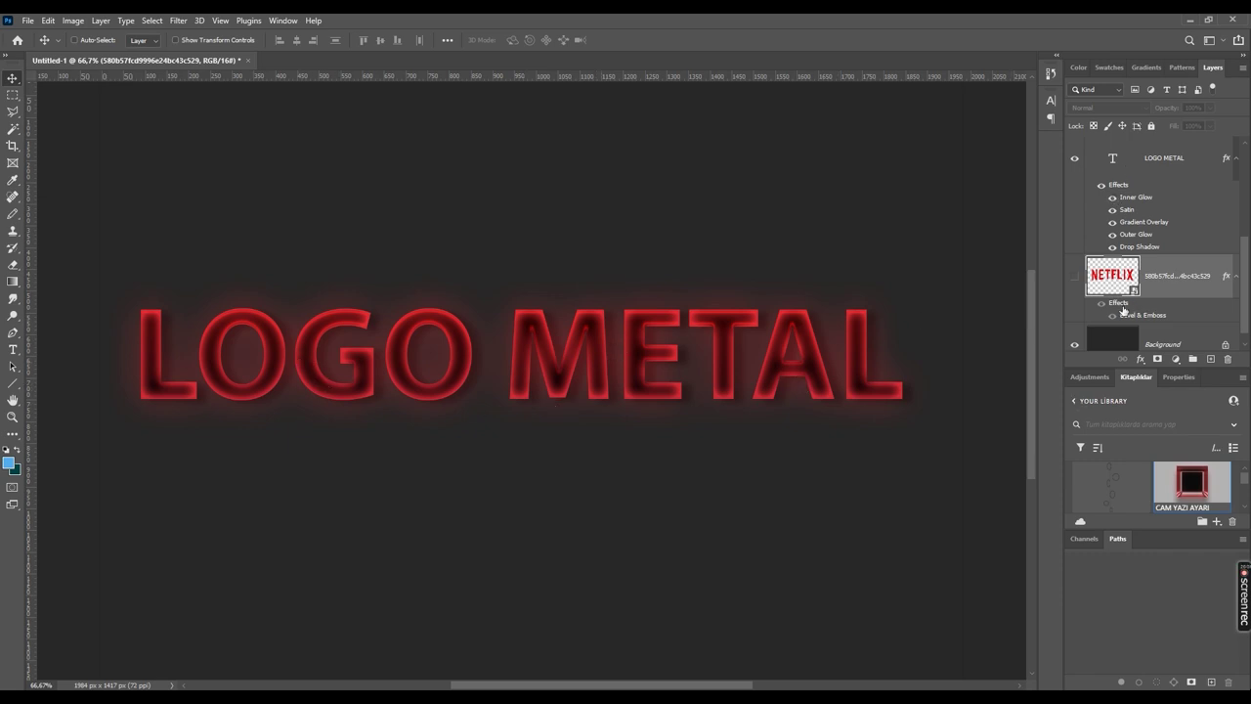
left_click_drag(1130, 317, 1123, 174)
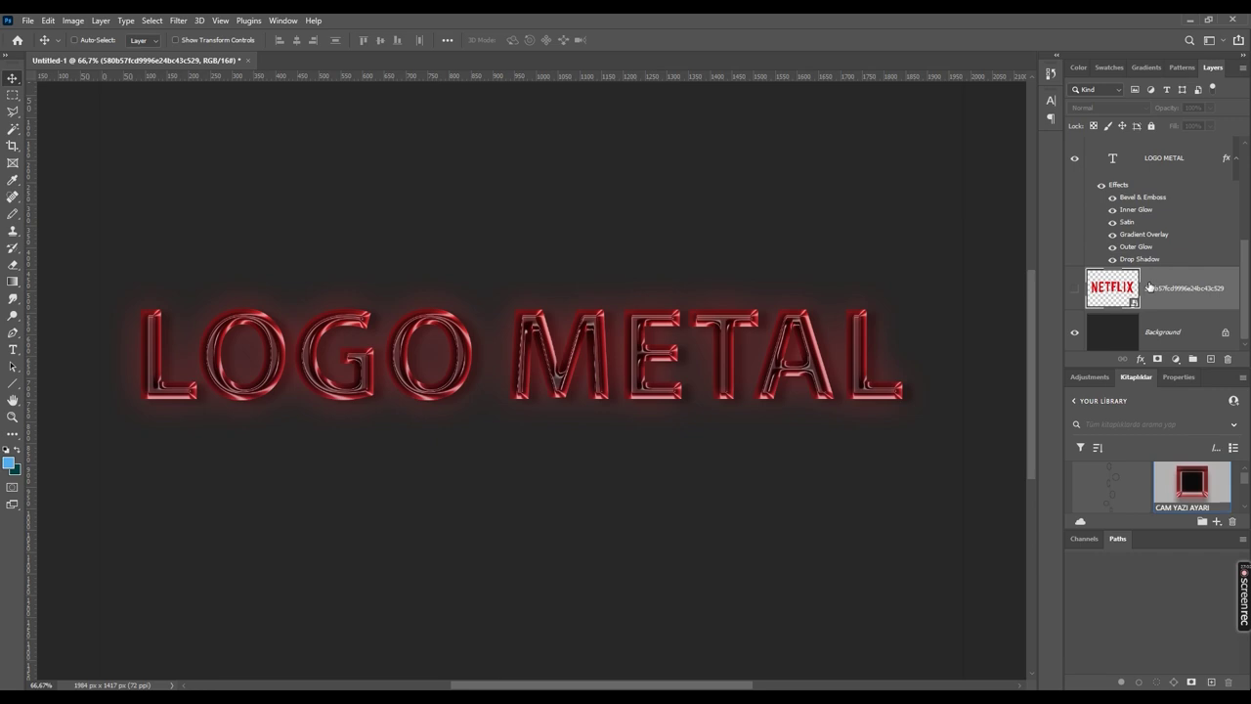
Undo back through the moved effects and LOGO METAL's Gradient Overlay.
key("ctrl+z")
key("ctrl+z")
key("ctrl+z")
key("ctrl+z")
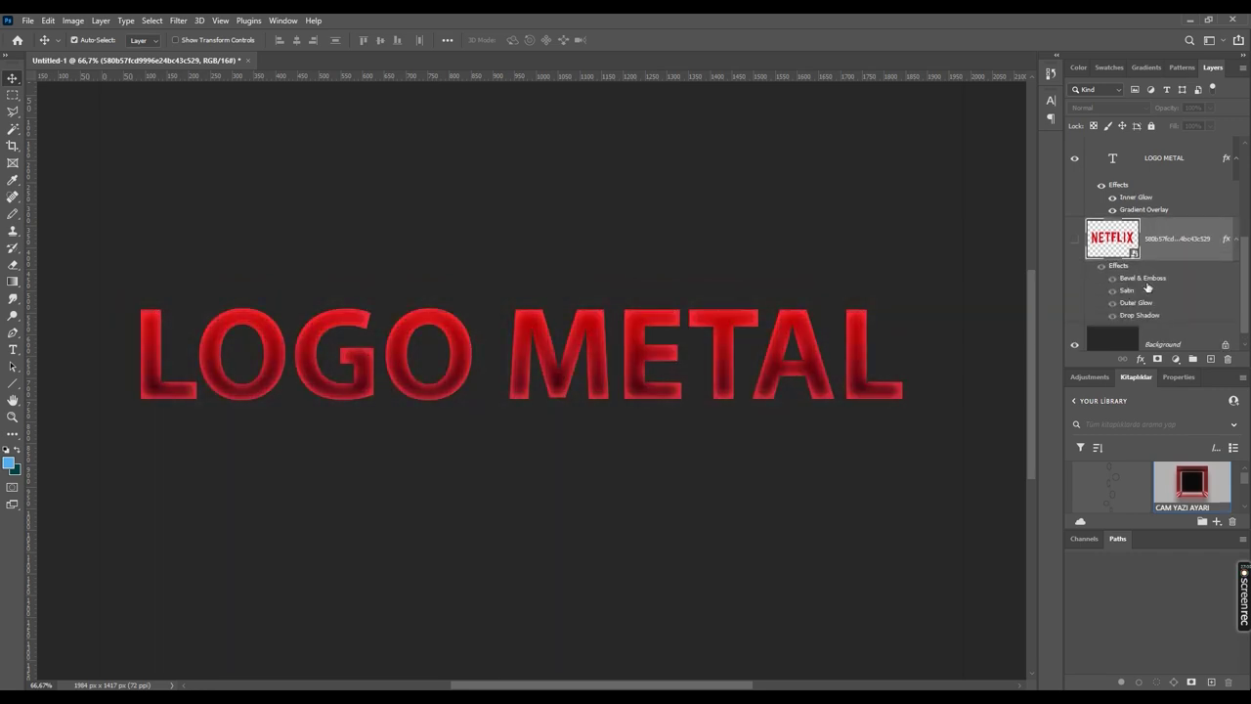
key("ctrl+z")
key("ctrl+z")
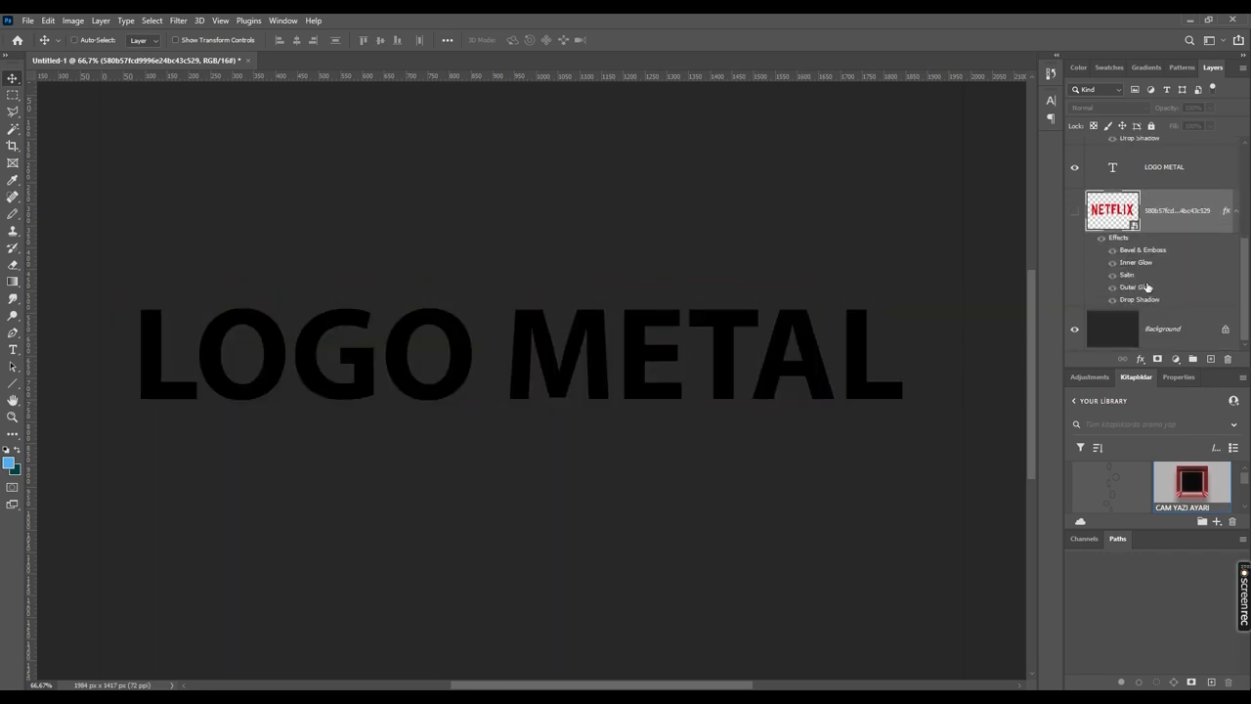
key("ctrl+z")
key("ctrl+shift+z")
left_click(48, 21)
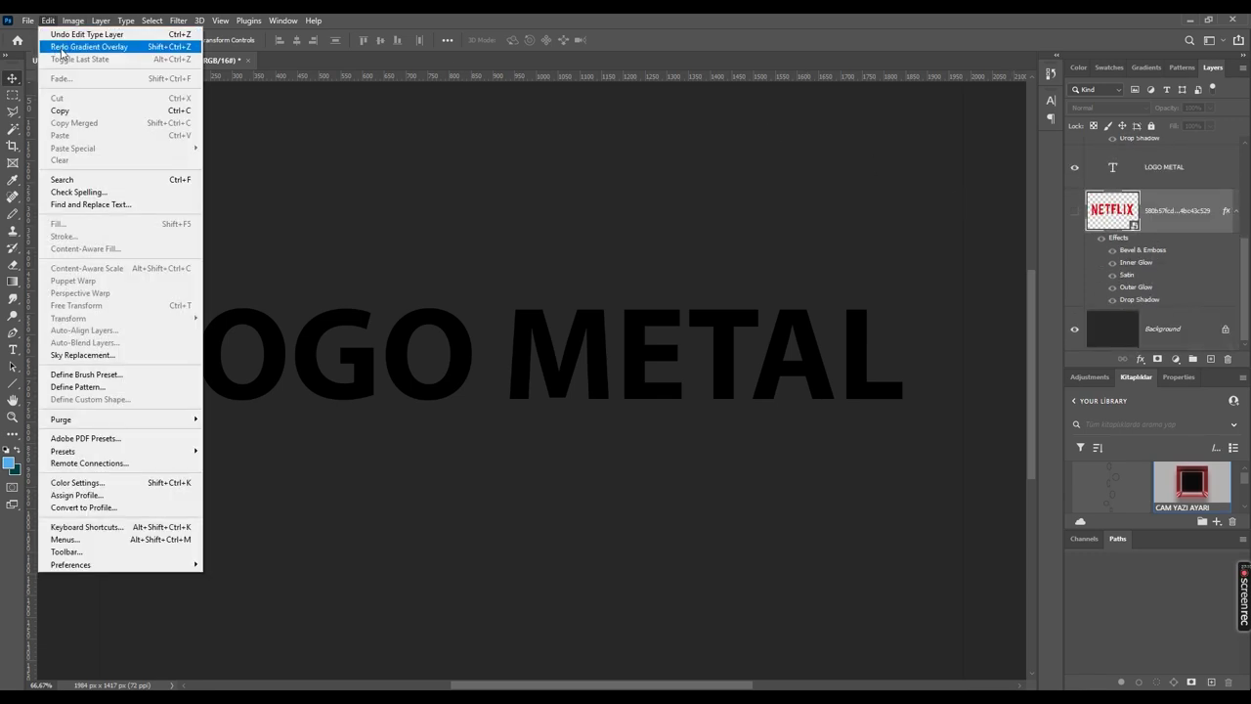
Redo the Gradient Overlay and Alt-copy all five NETFLIX effects onto LOGO METAL.
left_click(60, 46)
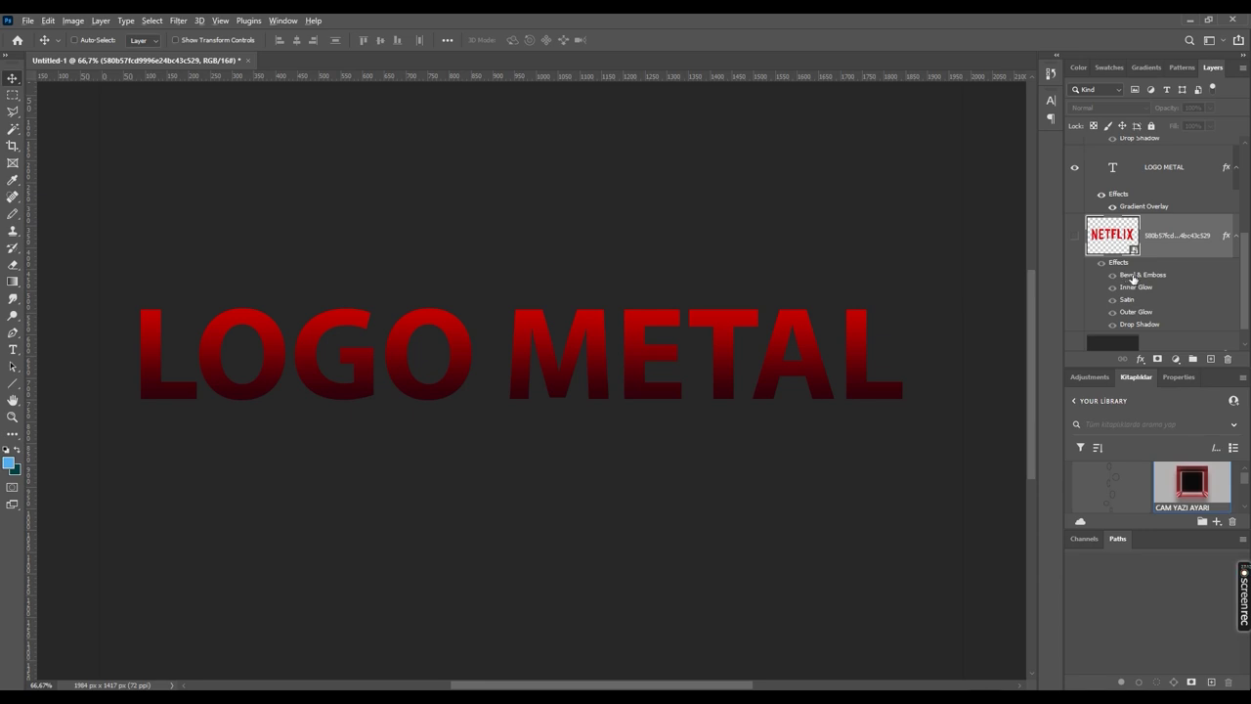
left_click_drag(1133, 278, 1121, 169, "alt")
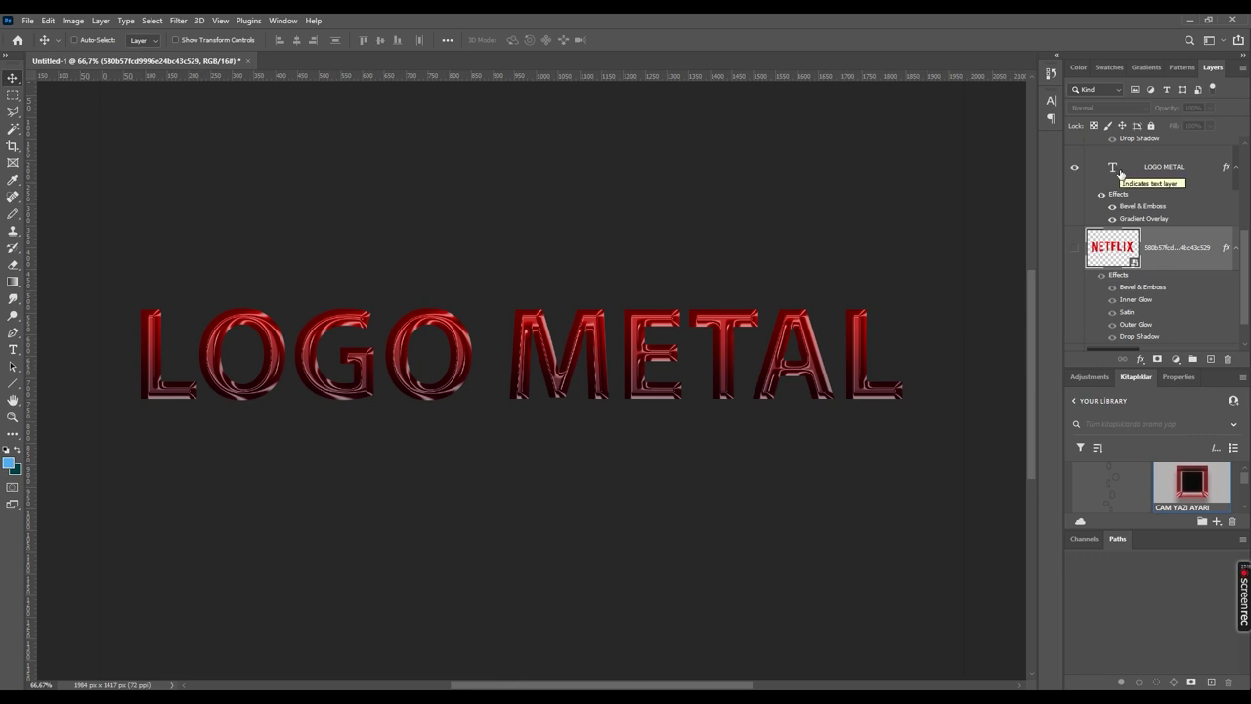
left_click_drag(1139, 299, 1139, 180, "alt")
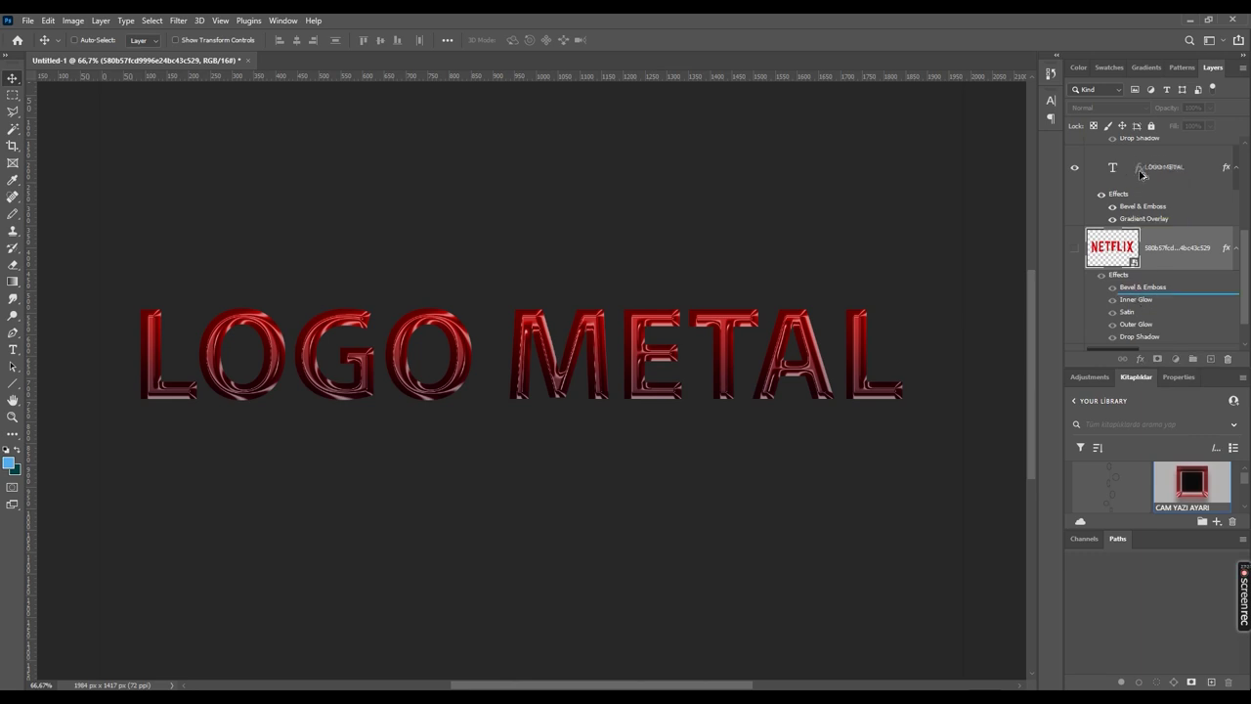
scroll(1137, 311, "down", 2)
left_click_drag(1128, 277, 1127, 149, "alt")
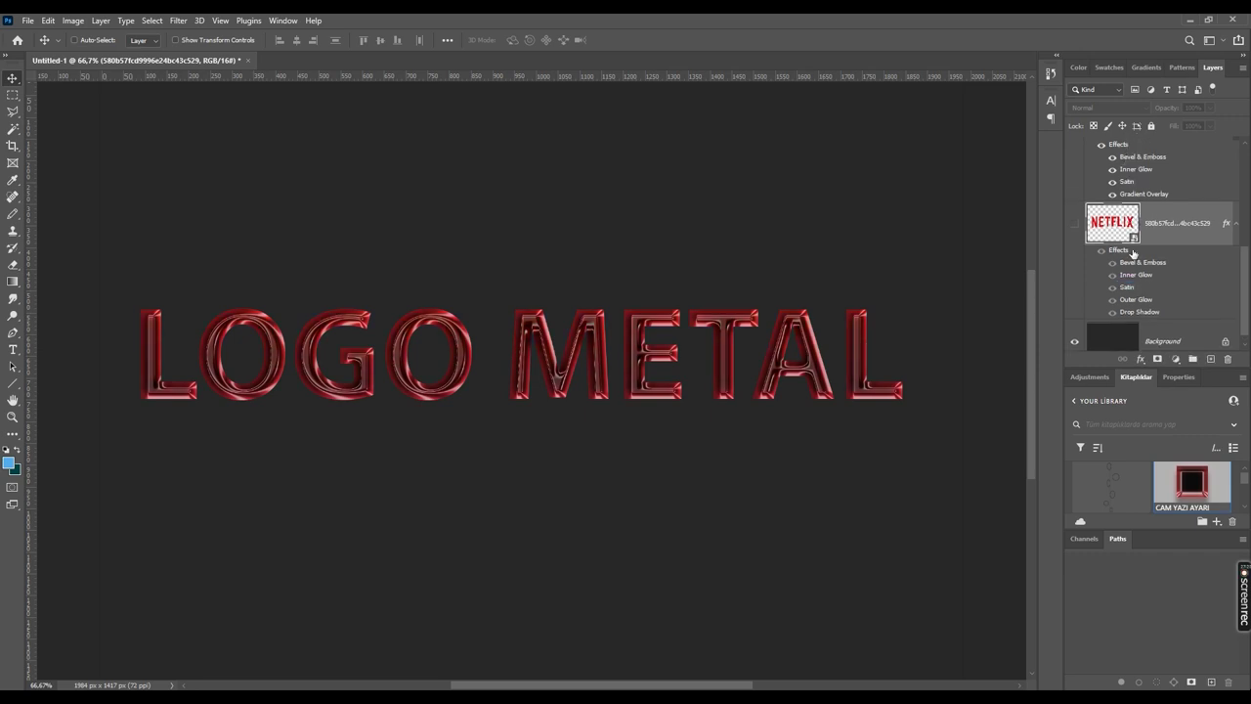
left_click_drag(1135, 299, 1137, 150, "alt")
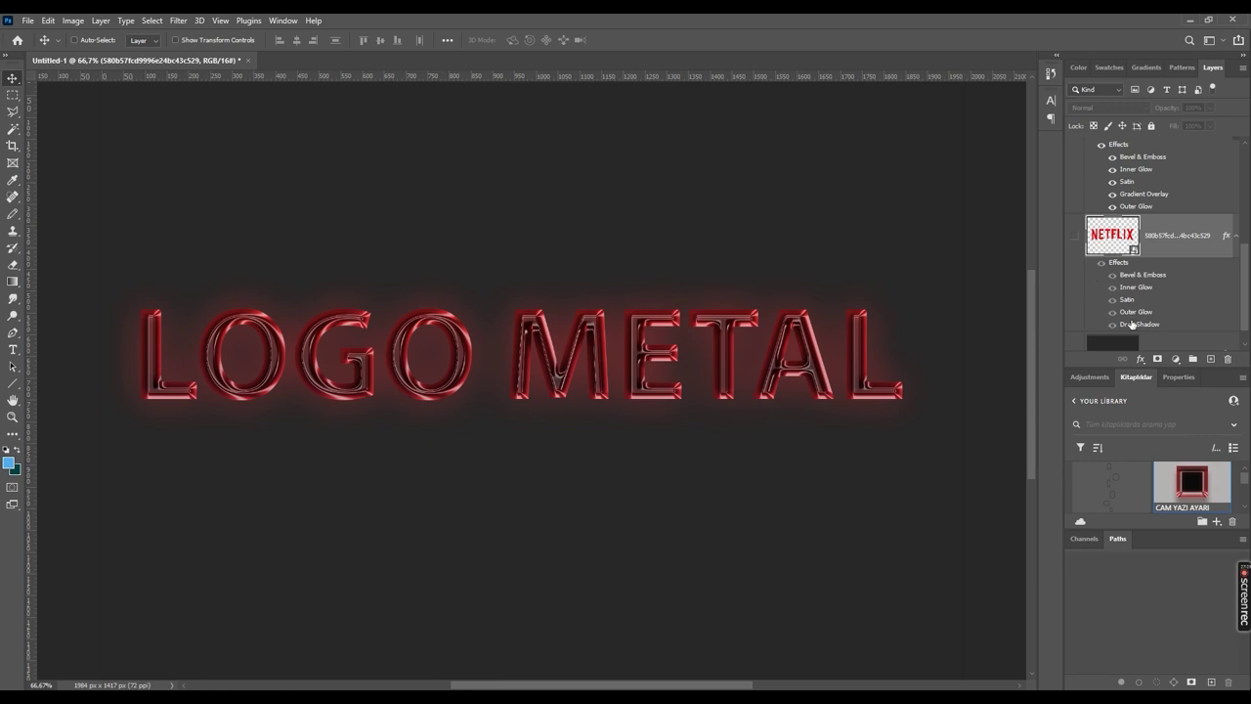
left_click_drag(1137, 323, 1132, 200, "alt")
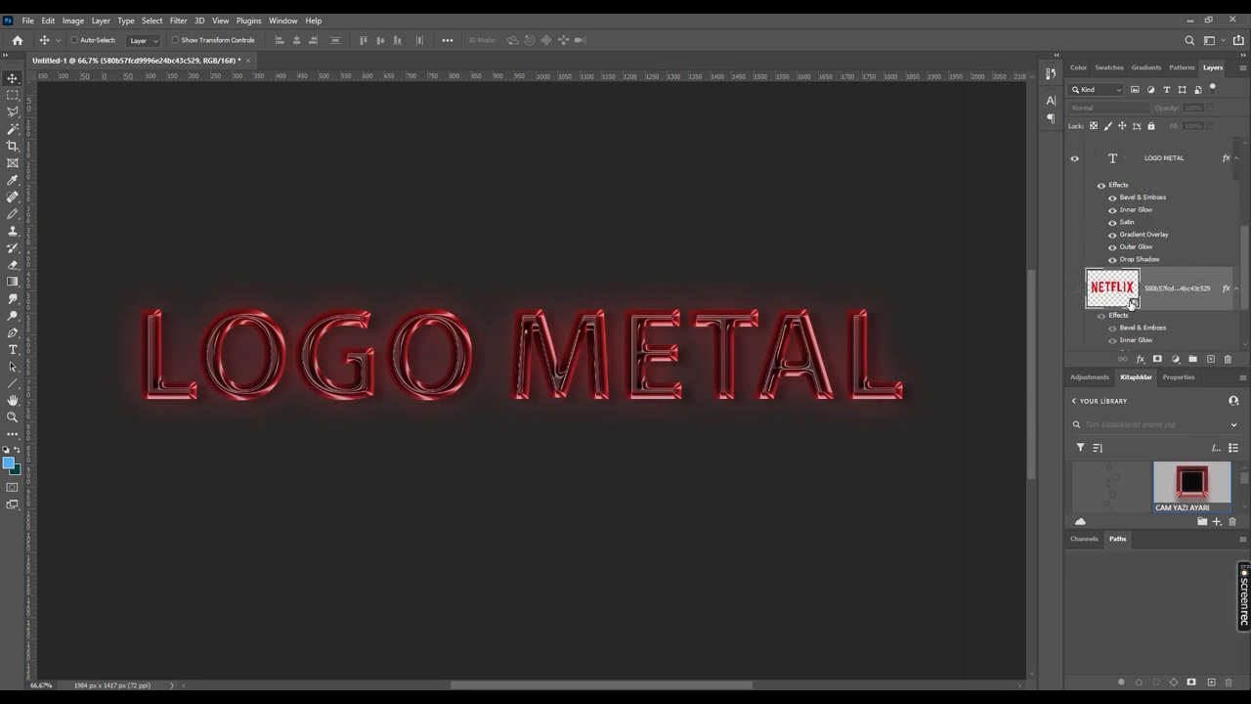
Show the Google G and NETFLIX layers and position the G at the top centre.
scroll(1106, 287, "down", 3)
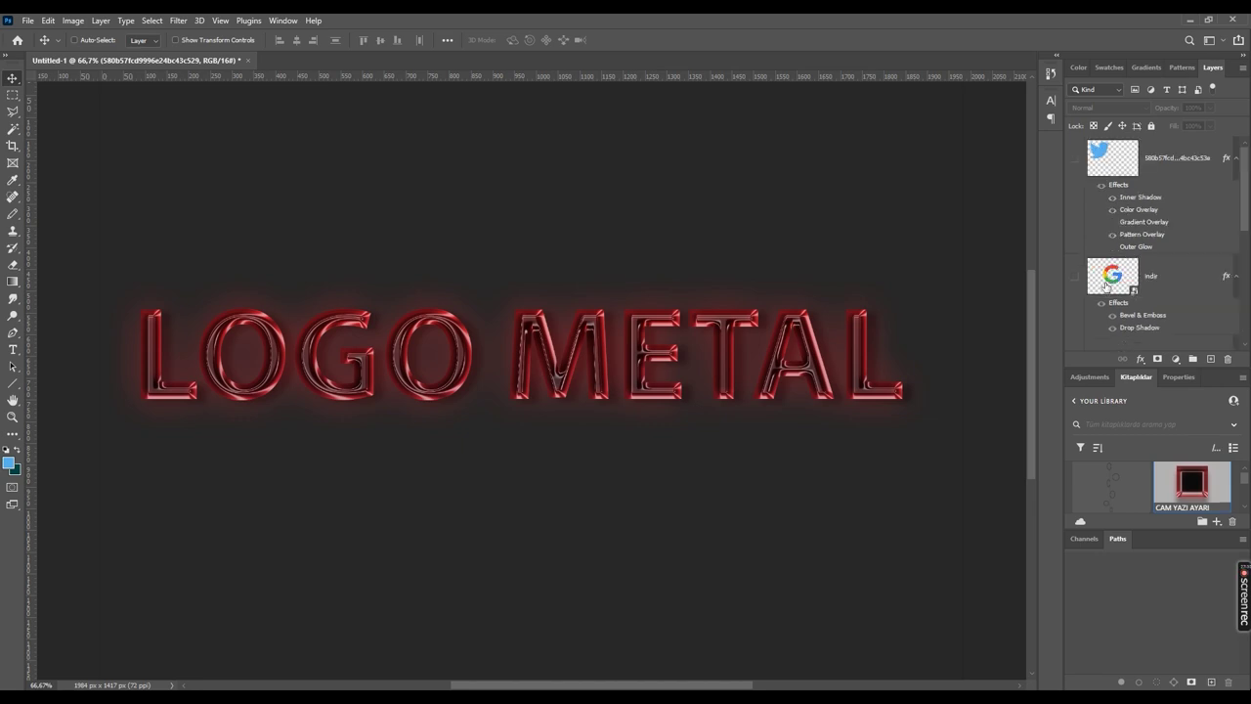
left_click(1075, 276)
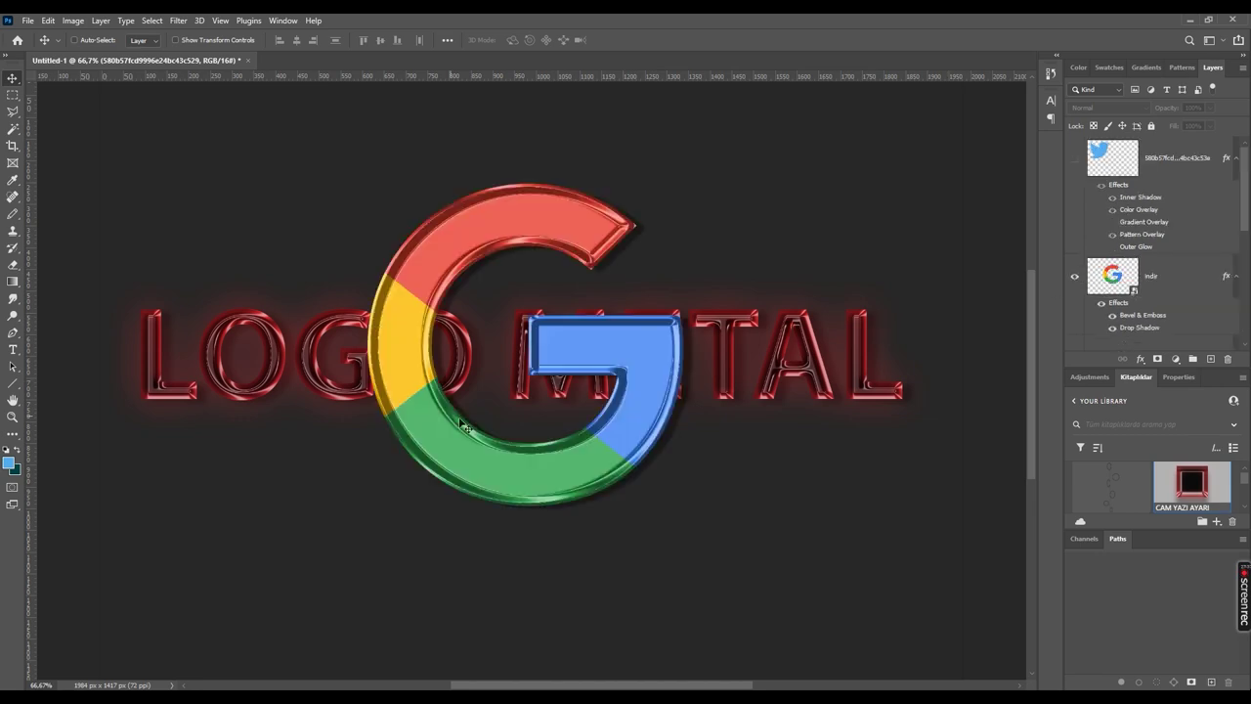
scroll(1124, 283, "up", 3)
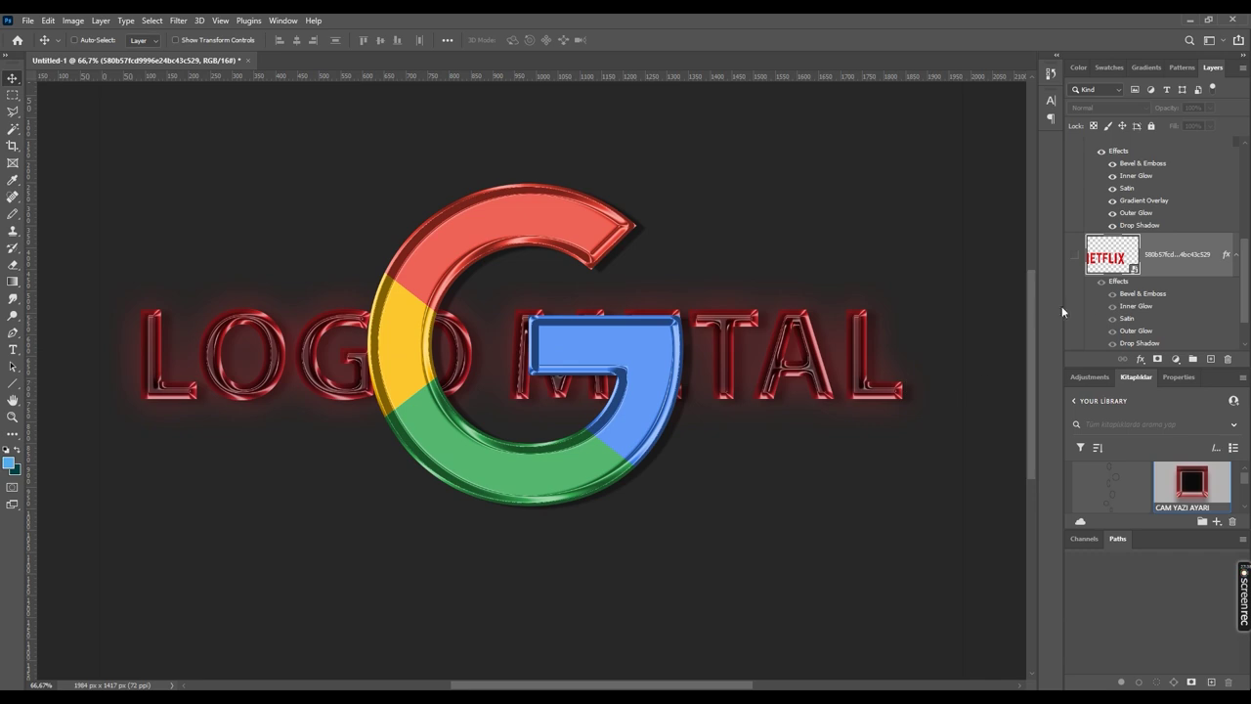
scroll(1098, 293, "down", 1)
scroll(1104, 291, "down", 2)
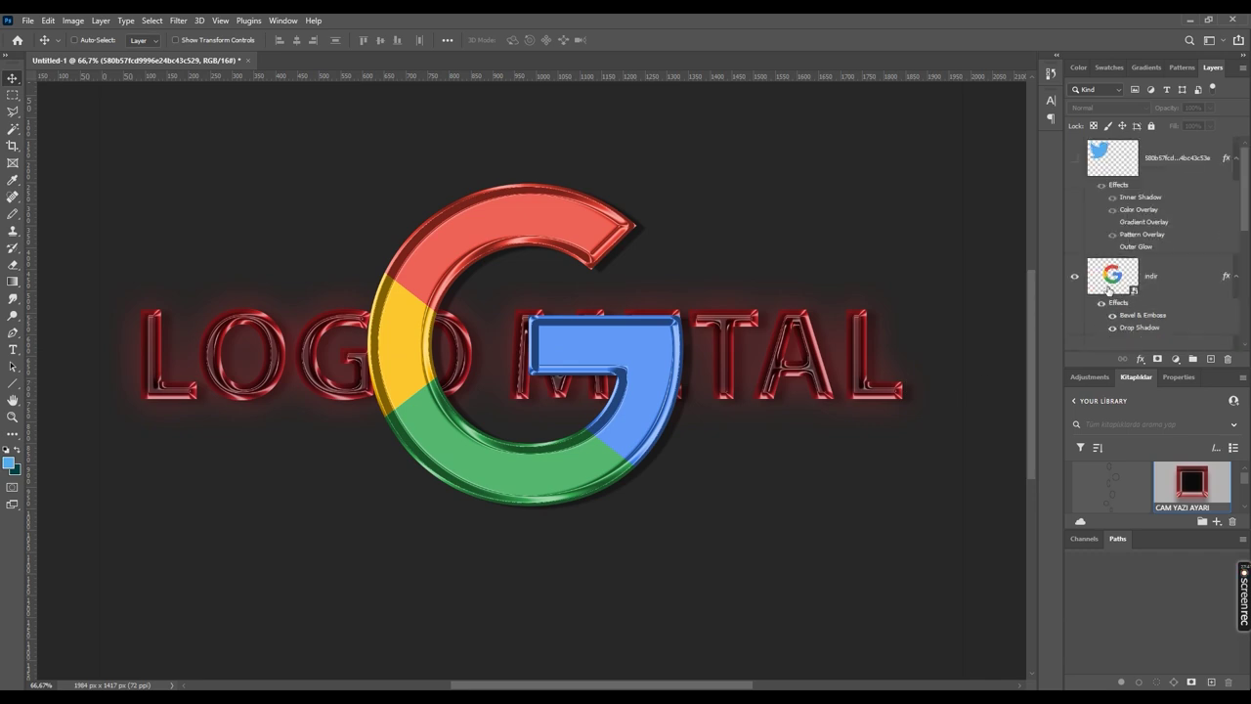
left_click(1129, 277)
left_click_drag(437, 396, 223, 313)
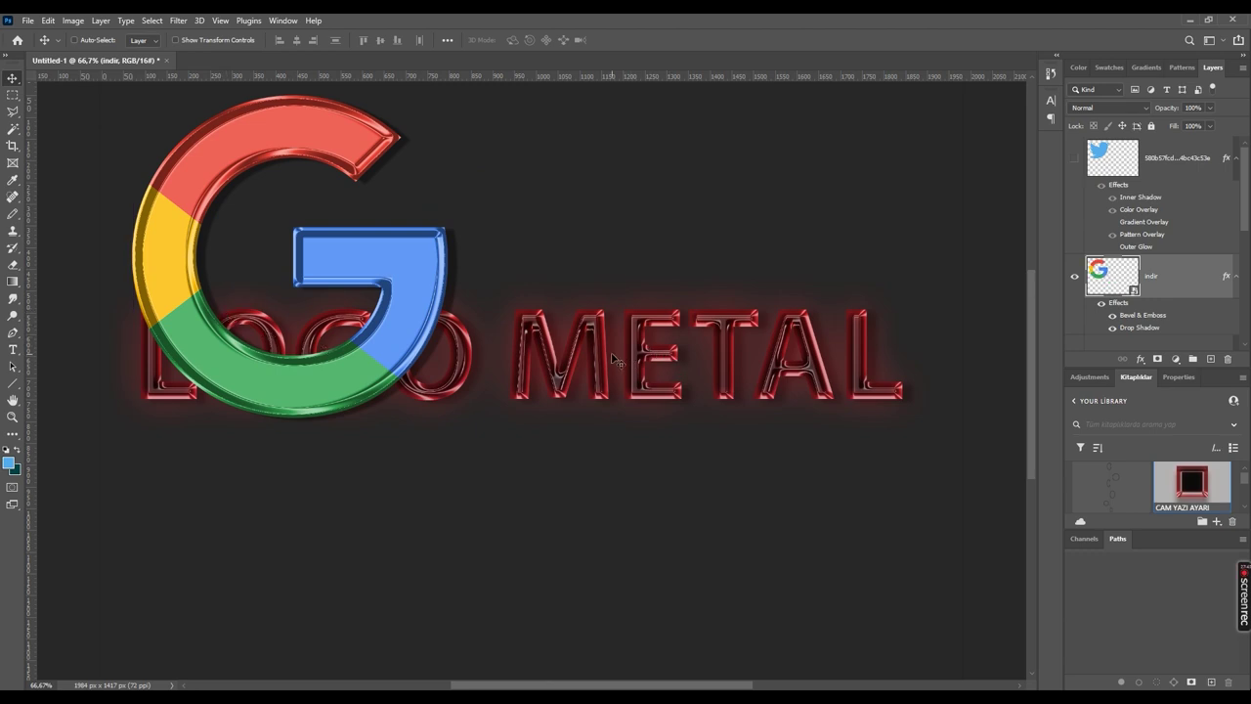
key("ctrl")
scroll(1114, 303, "down", 3)
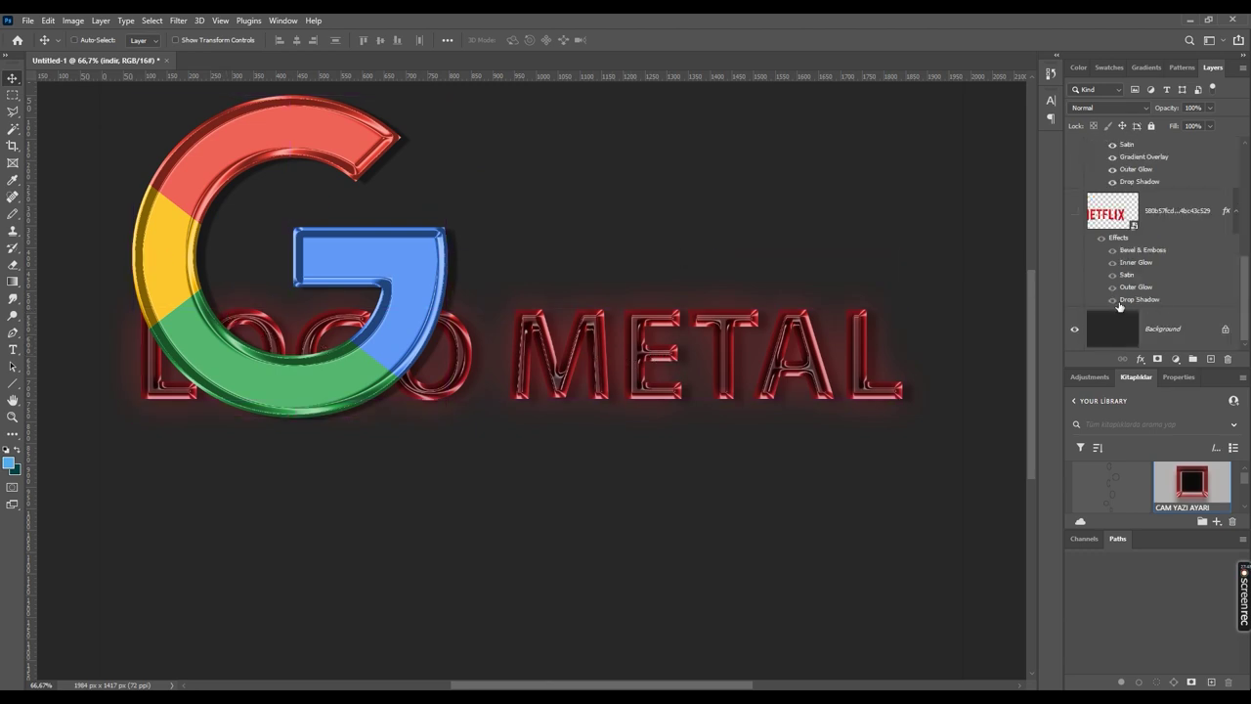
left_click(1074, 213)
left_click_drag(495, 441, 756, 439)
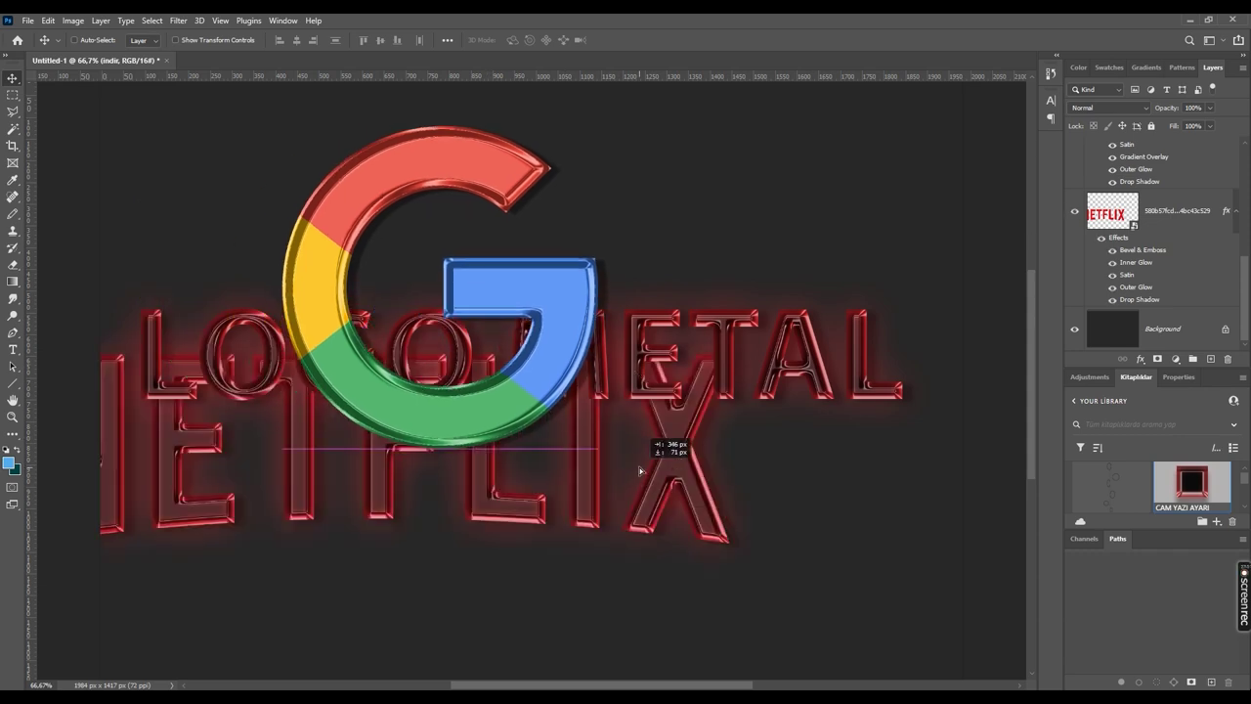
Move the NETFLIX text down below the G and hide LOGO METAL.
left_click(387, 473, "ctrl")
left_click_drag(386, 473, 545, 577)
scroll(1082, 281, "up", 5)
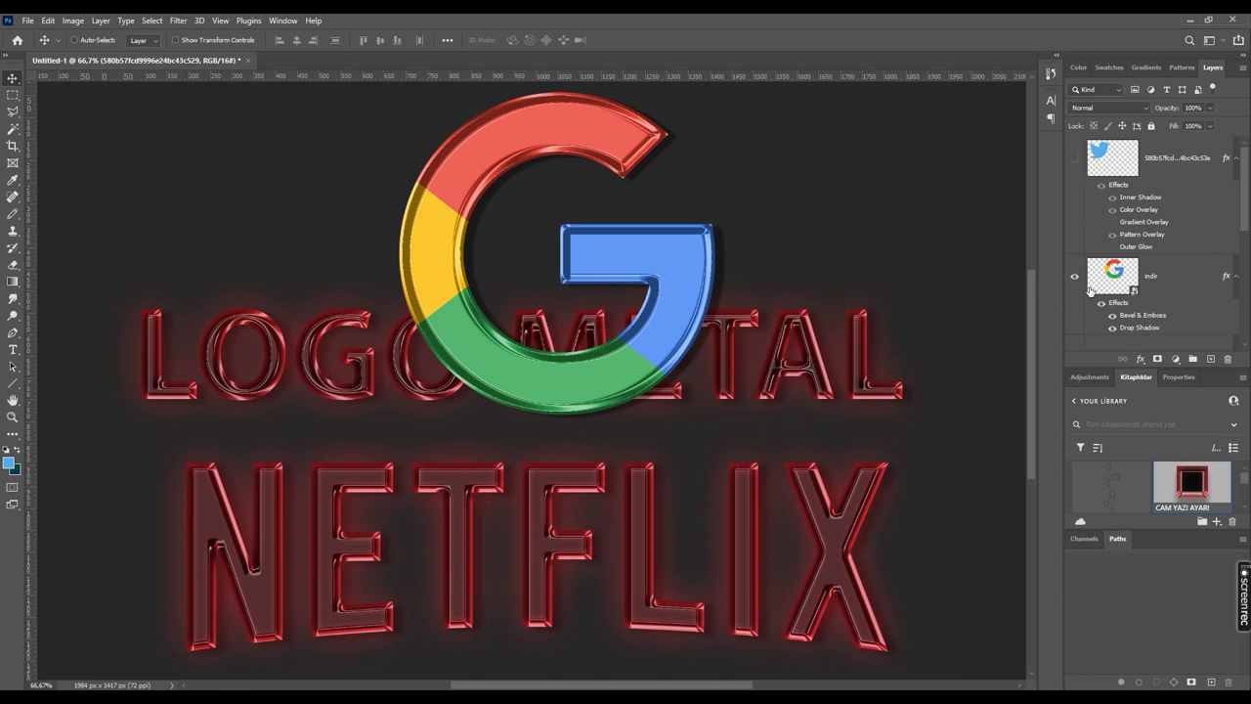
scroll(1082, 286, "down", 1)
scroll(1085, 284, "down", 2)
scroll(1086, 277, "down", 2)
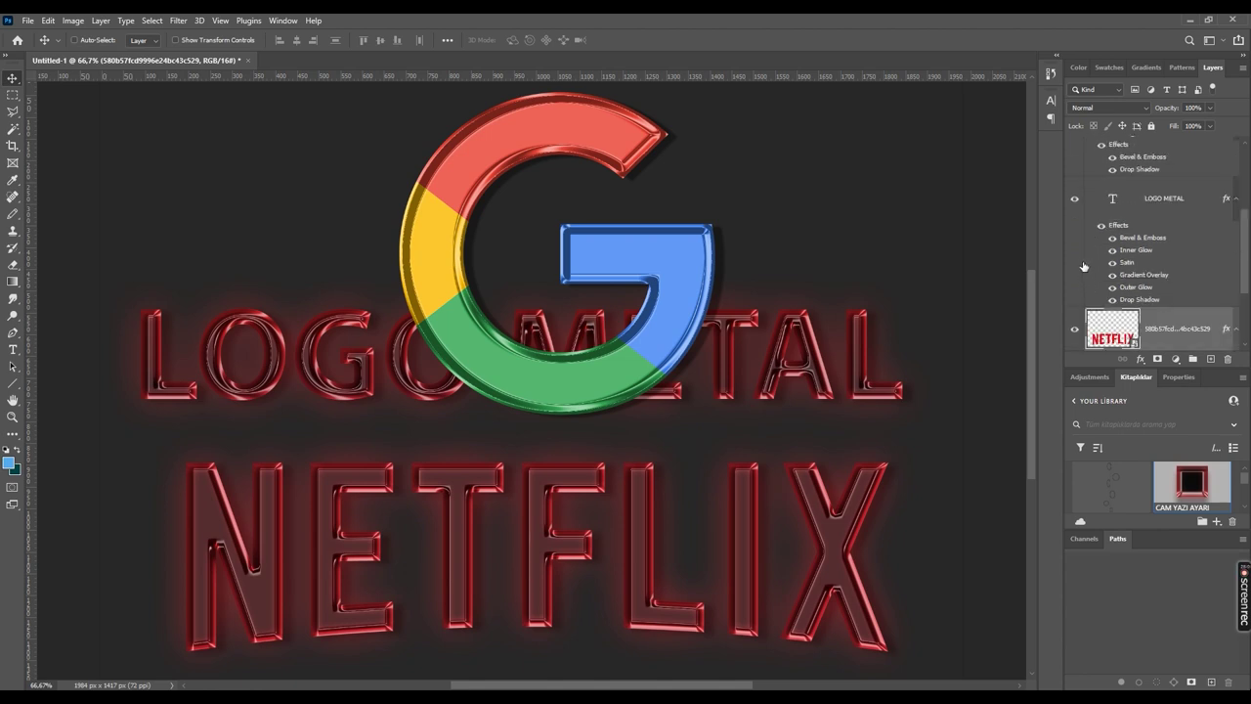
left_click(1074, 200)
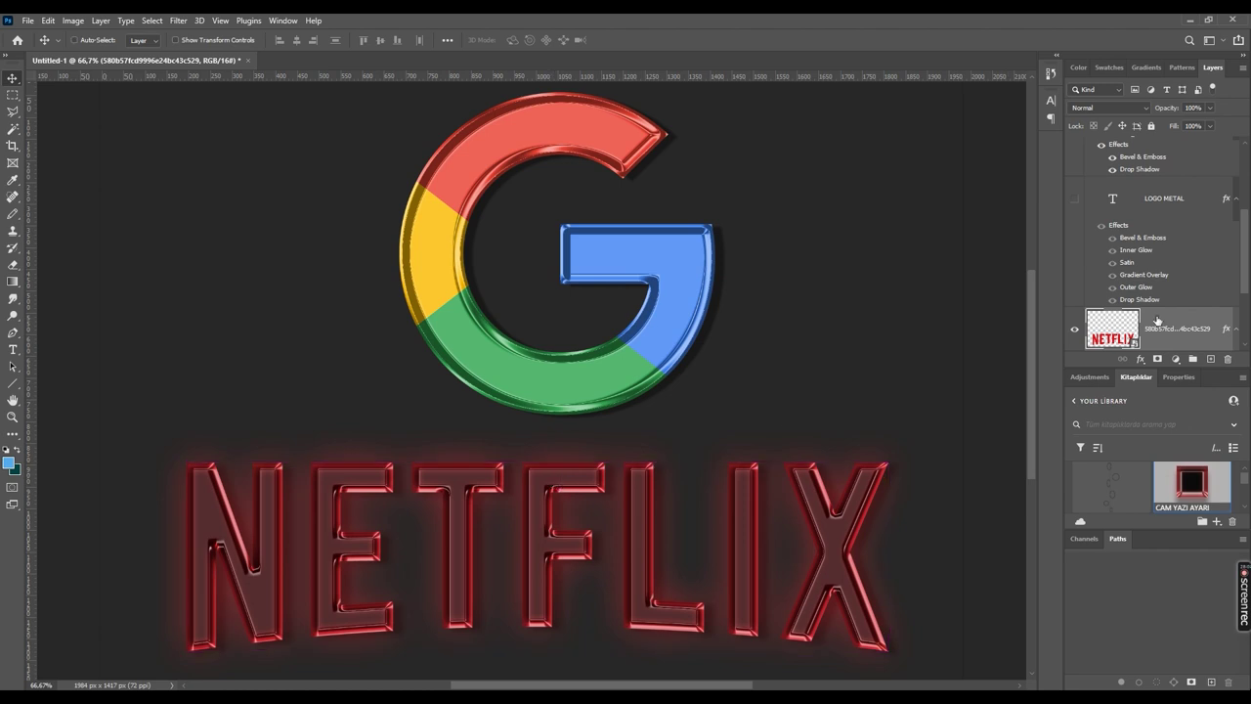
Clear the existing layer style from the Google G layer.
right_click(1236, 334)
left_click(1210, 331)
right_click(1210, 331)
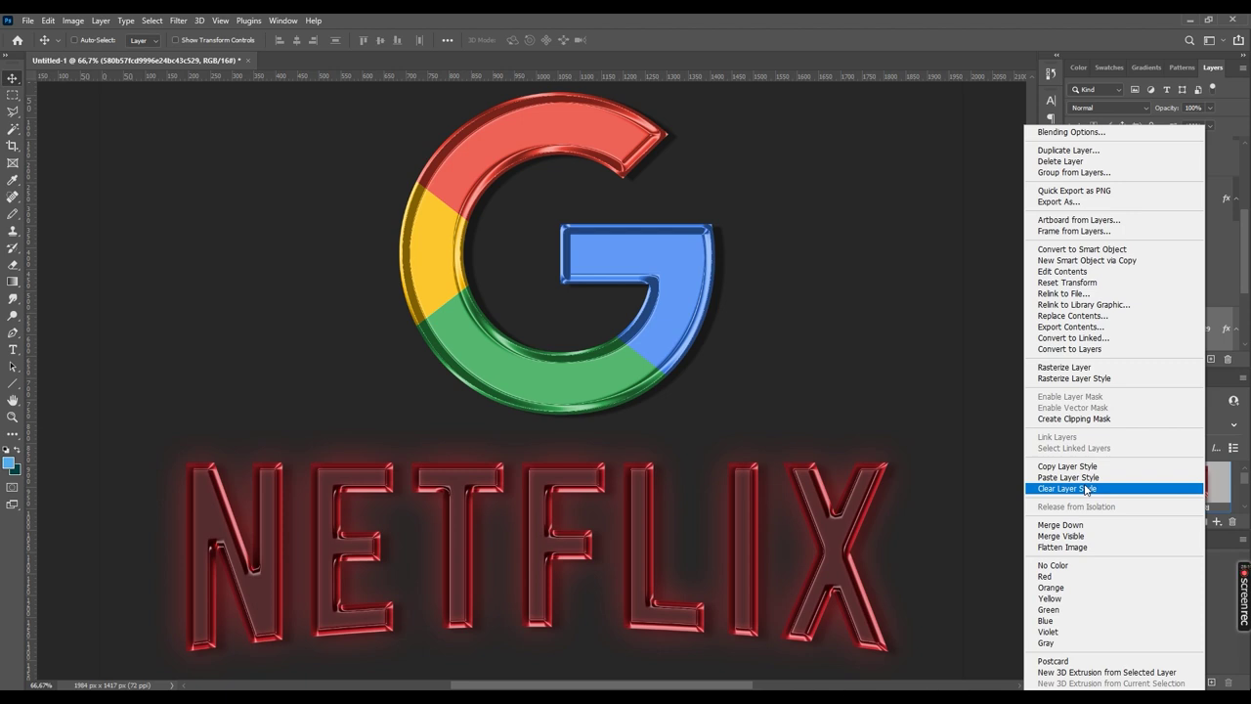
left_click(1086, 489)
scroll(1151, 233, "down", 1)
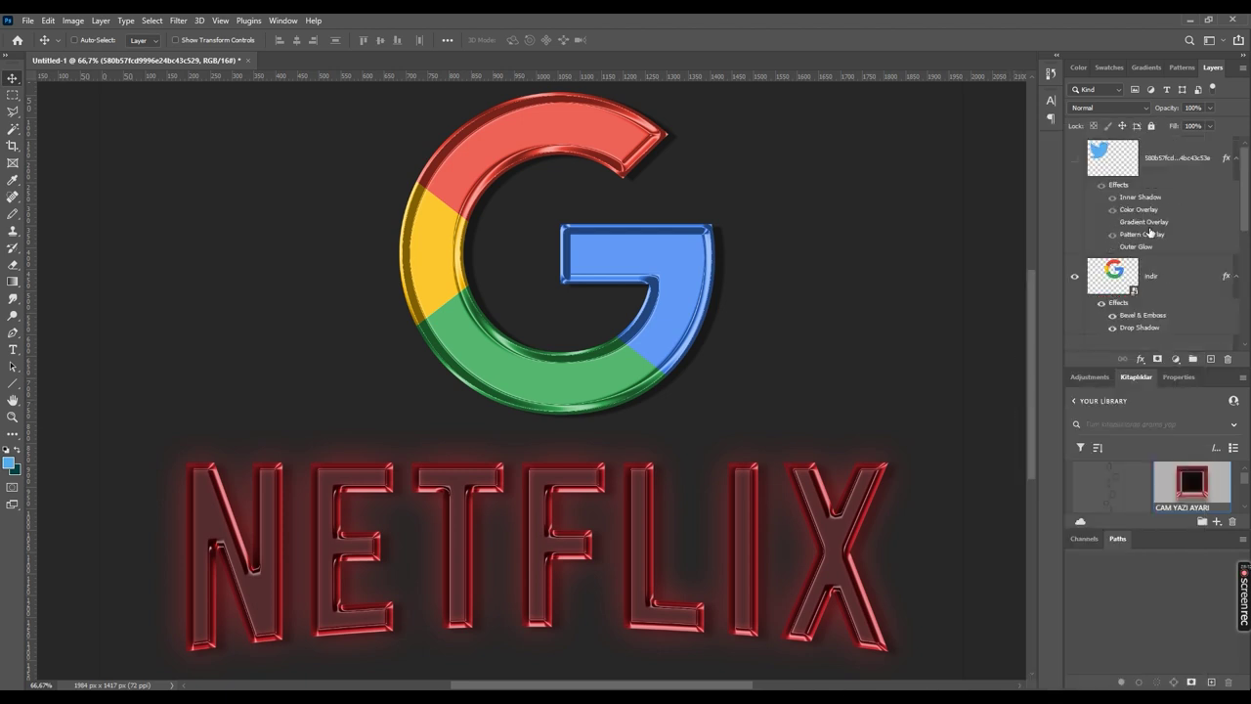
left_click(1171, 281)
right_click(1218, 278)
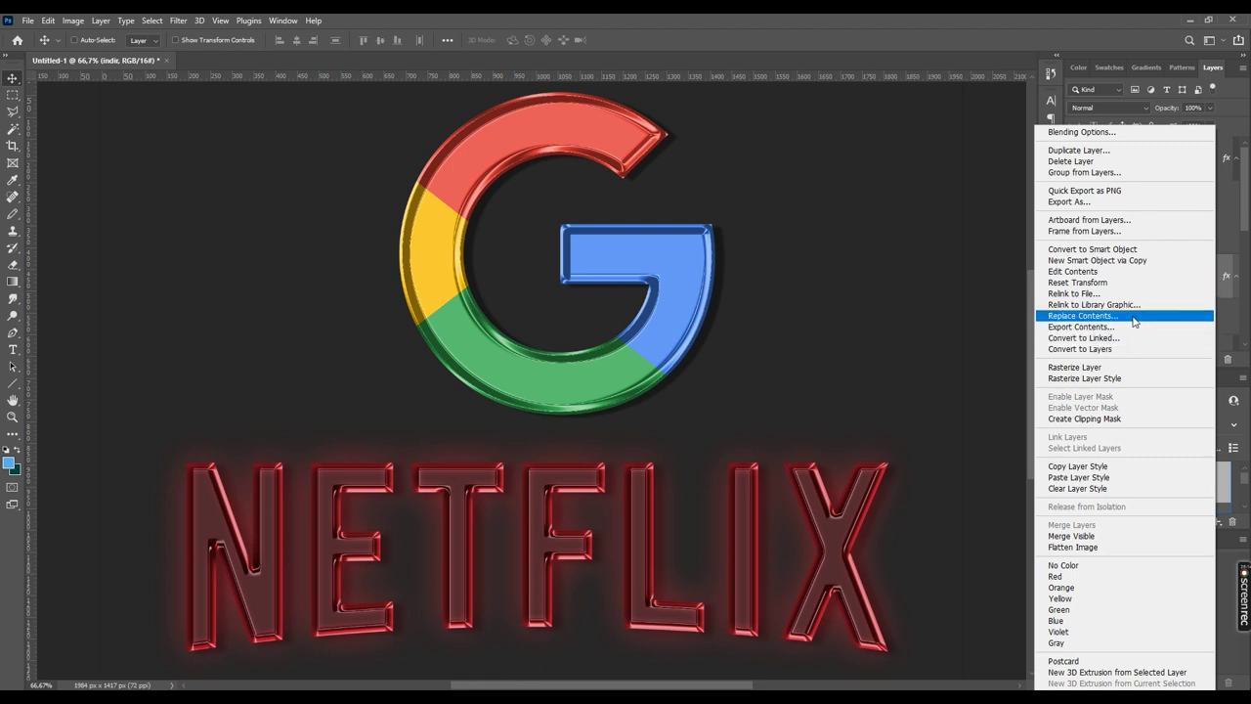
left_click(1132, 489)
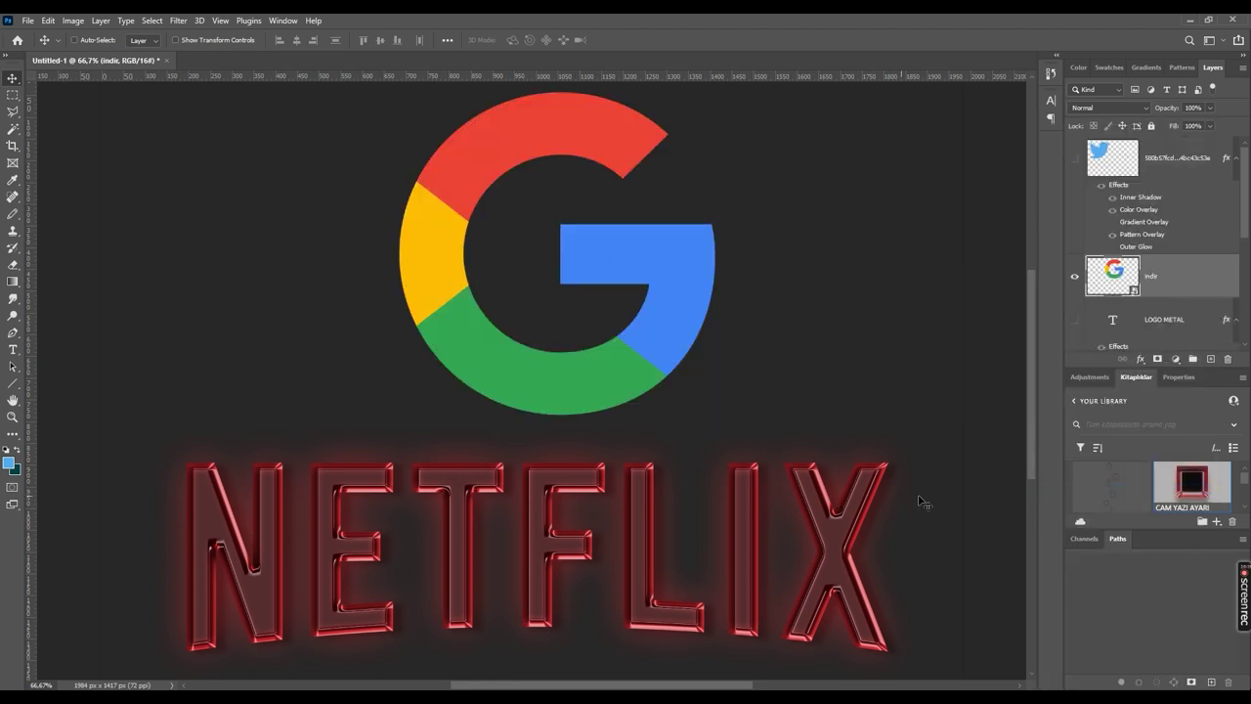
Copy the NETFLIX red glass style and paste it onto the Google G layer.
scroll(1153, 307, "down", 5)
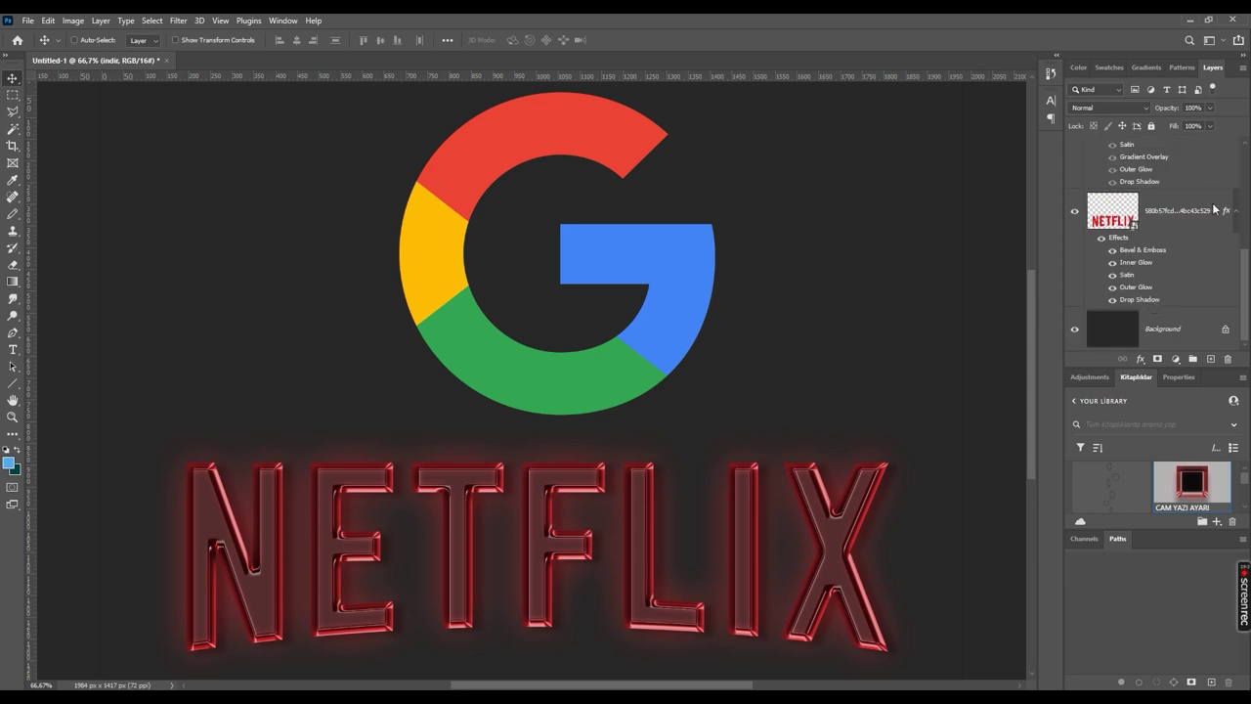
right_click(1213, 209)
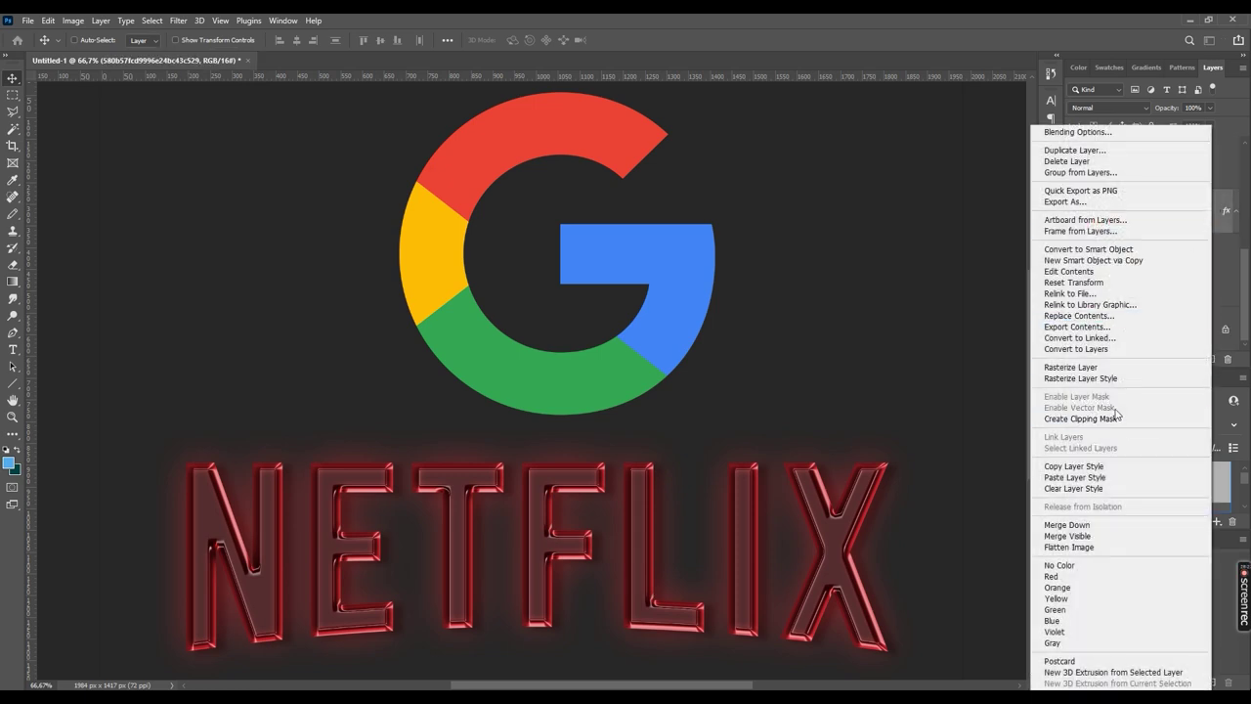
left_click(1128, 470)
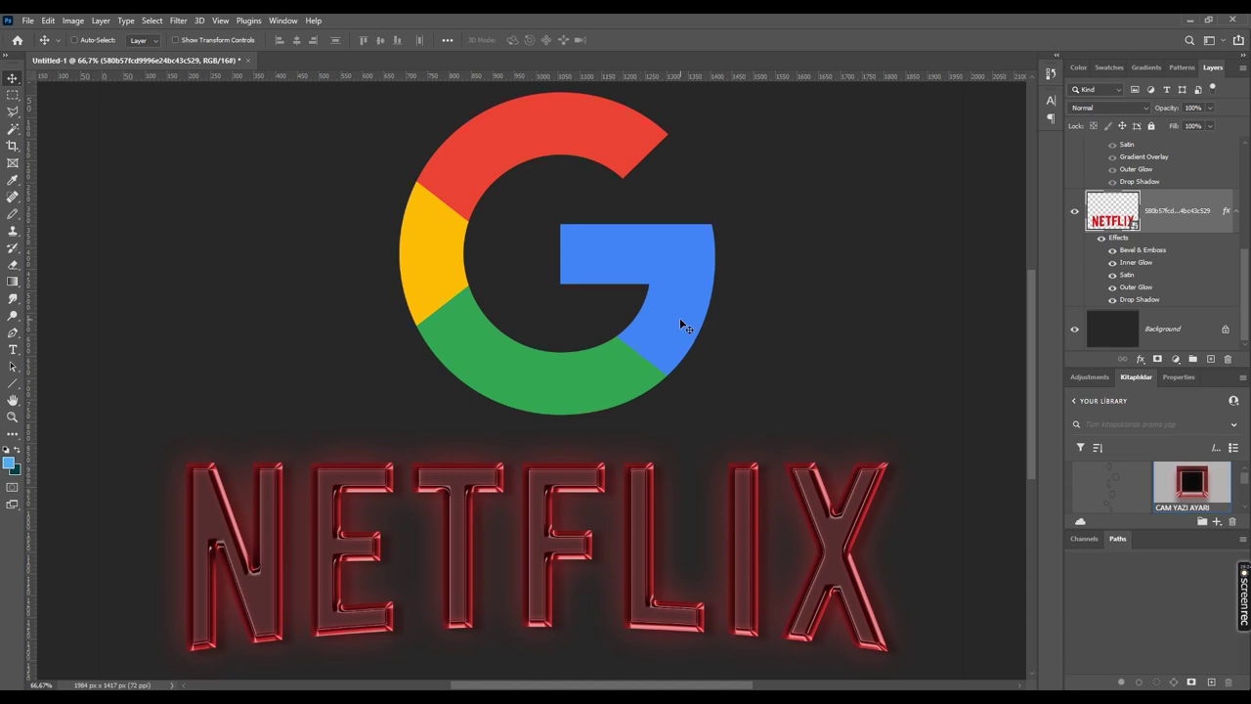
left_click(681, 325, "ctrl")
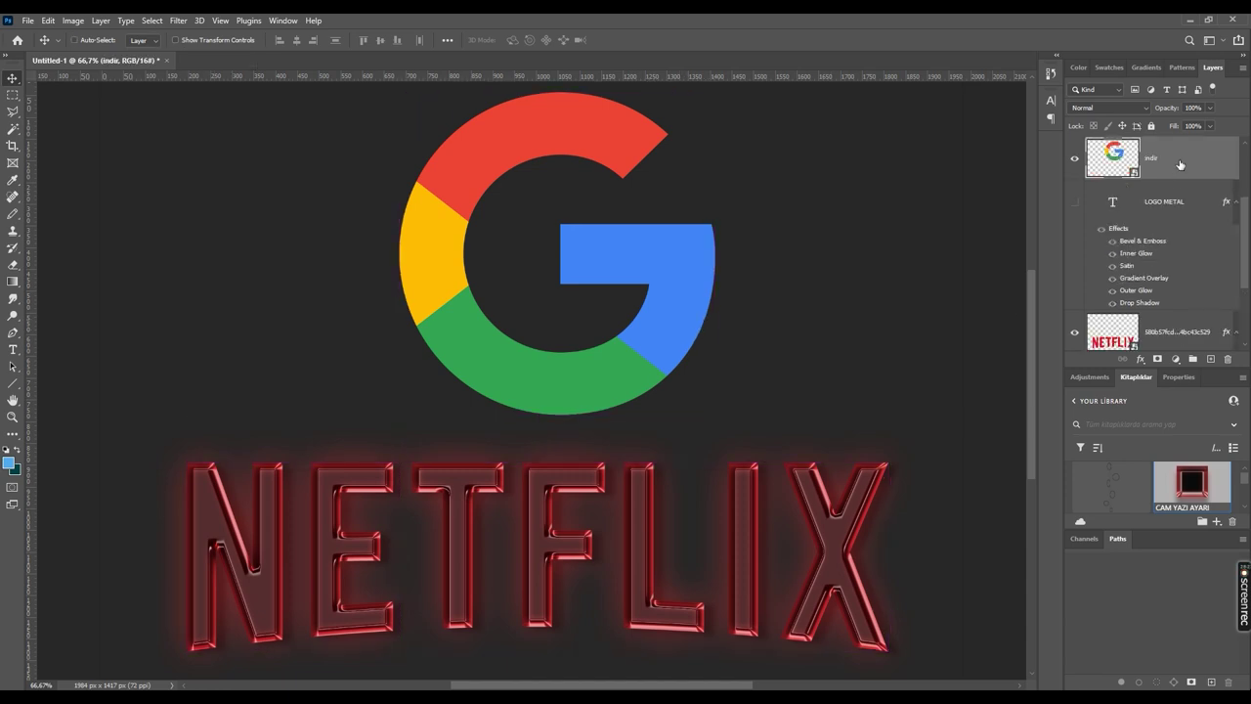
right_click(1180, 164)
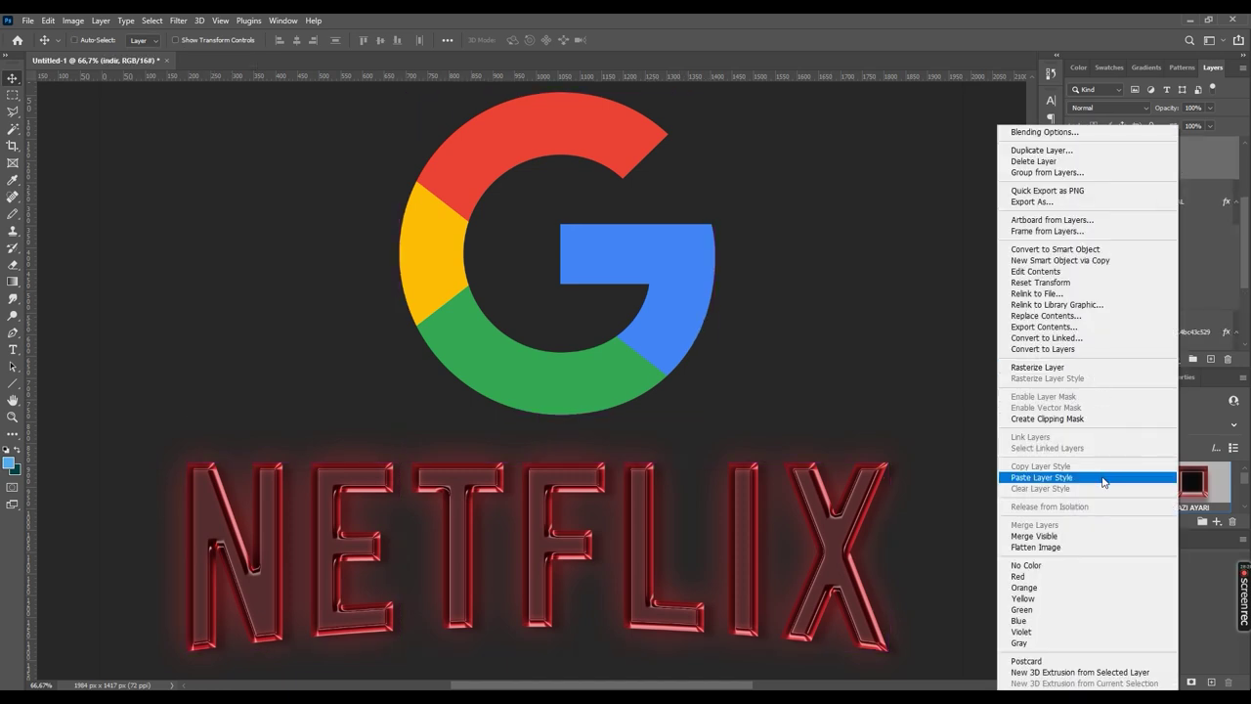
left_click(1085, 477)
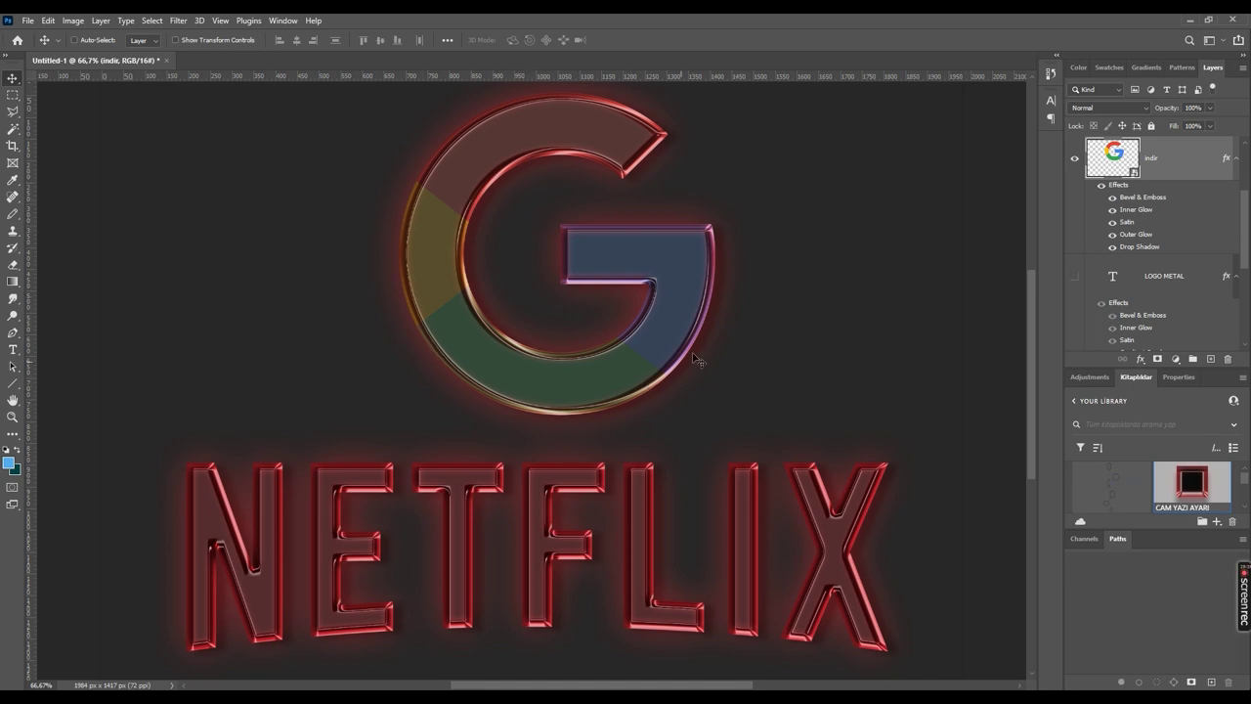